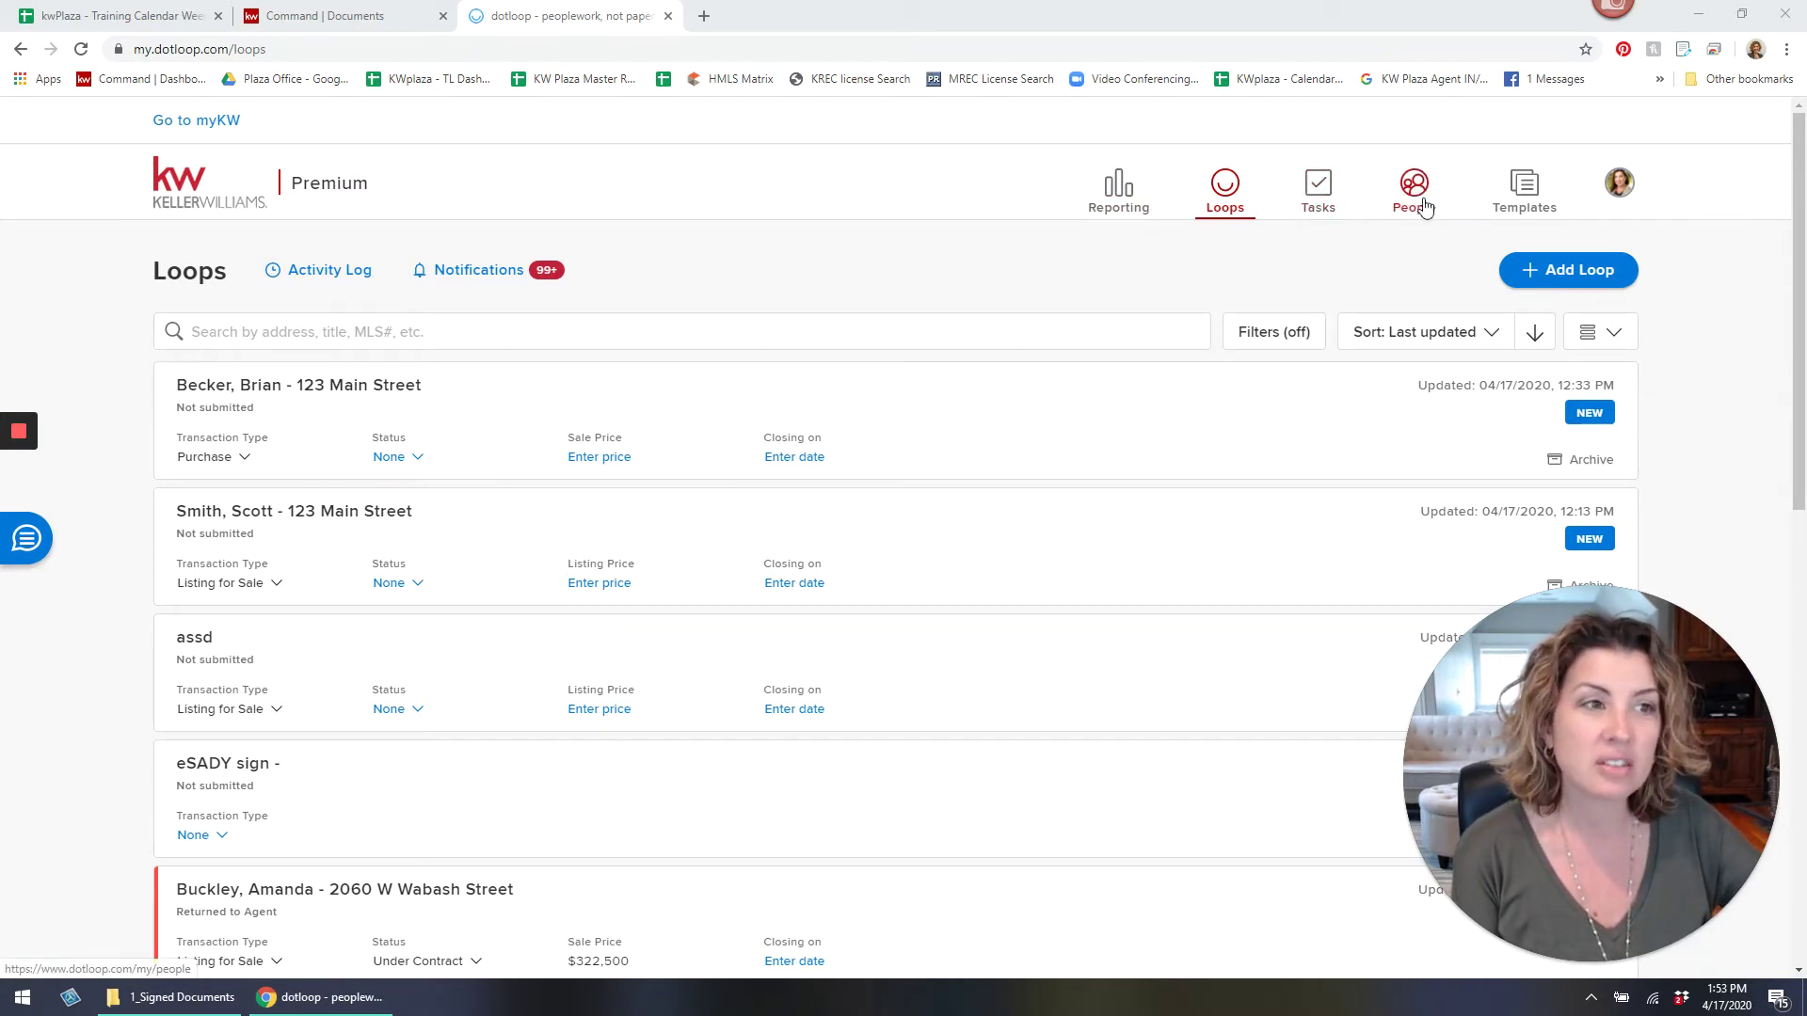
Go to the Templates page, where the empty Personal folder is shown.
{"action": "left_click", "coordinate": [1516, 209]}
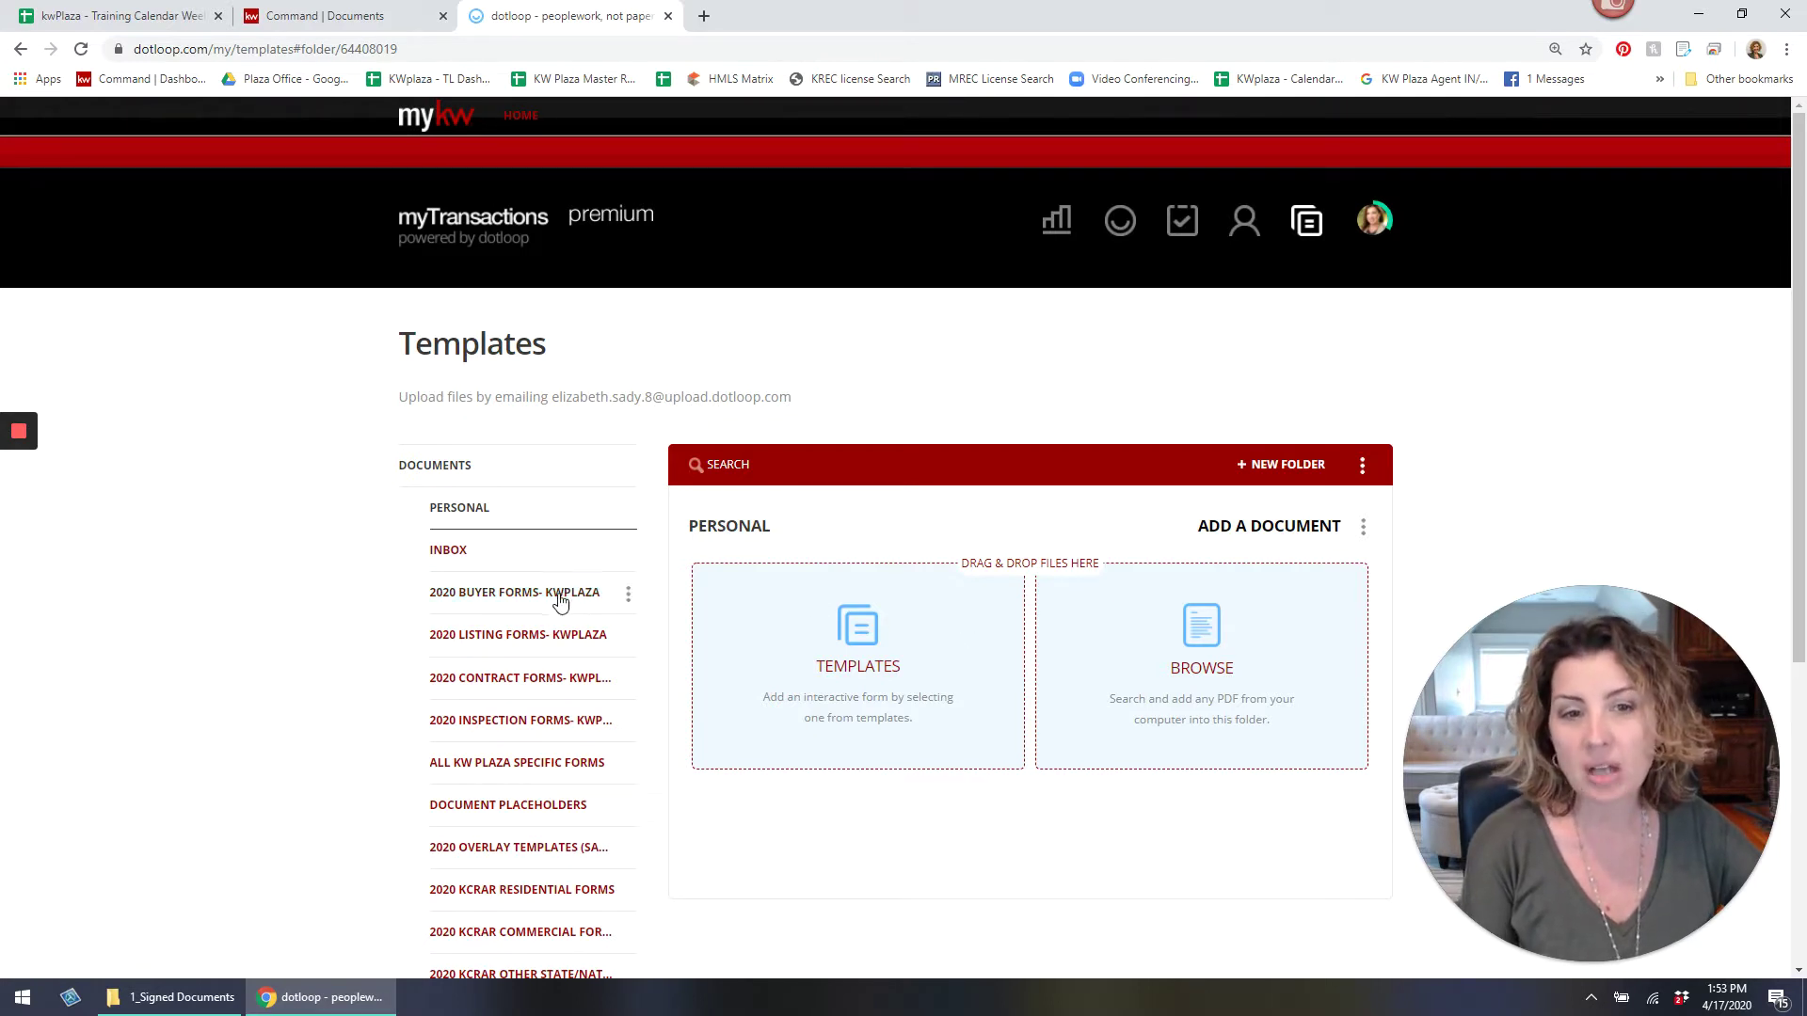
{"action": "left_click_drag", "start_coordinate": [539, 632], "coordinate": [555, 795]}
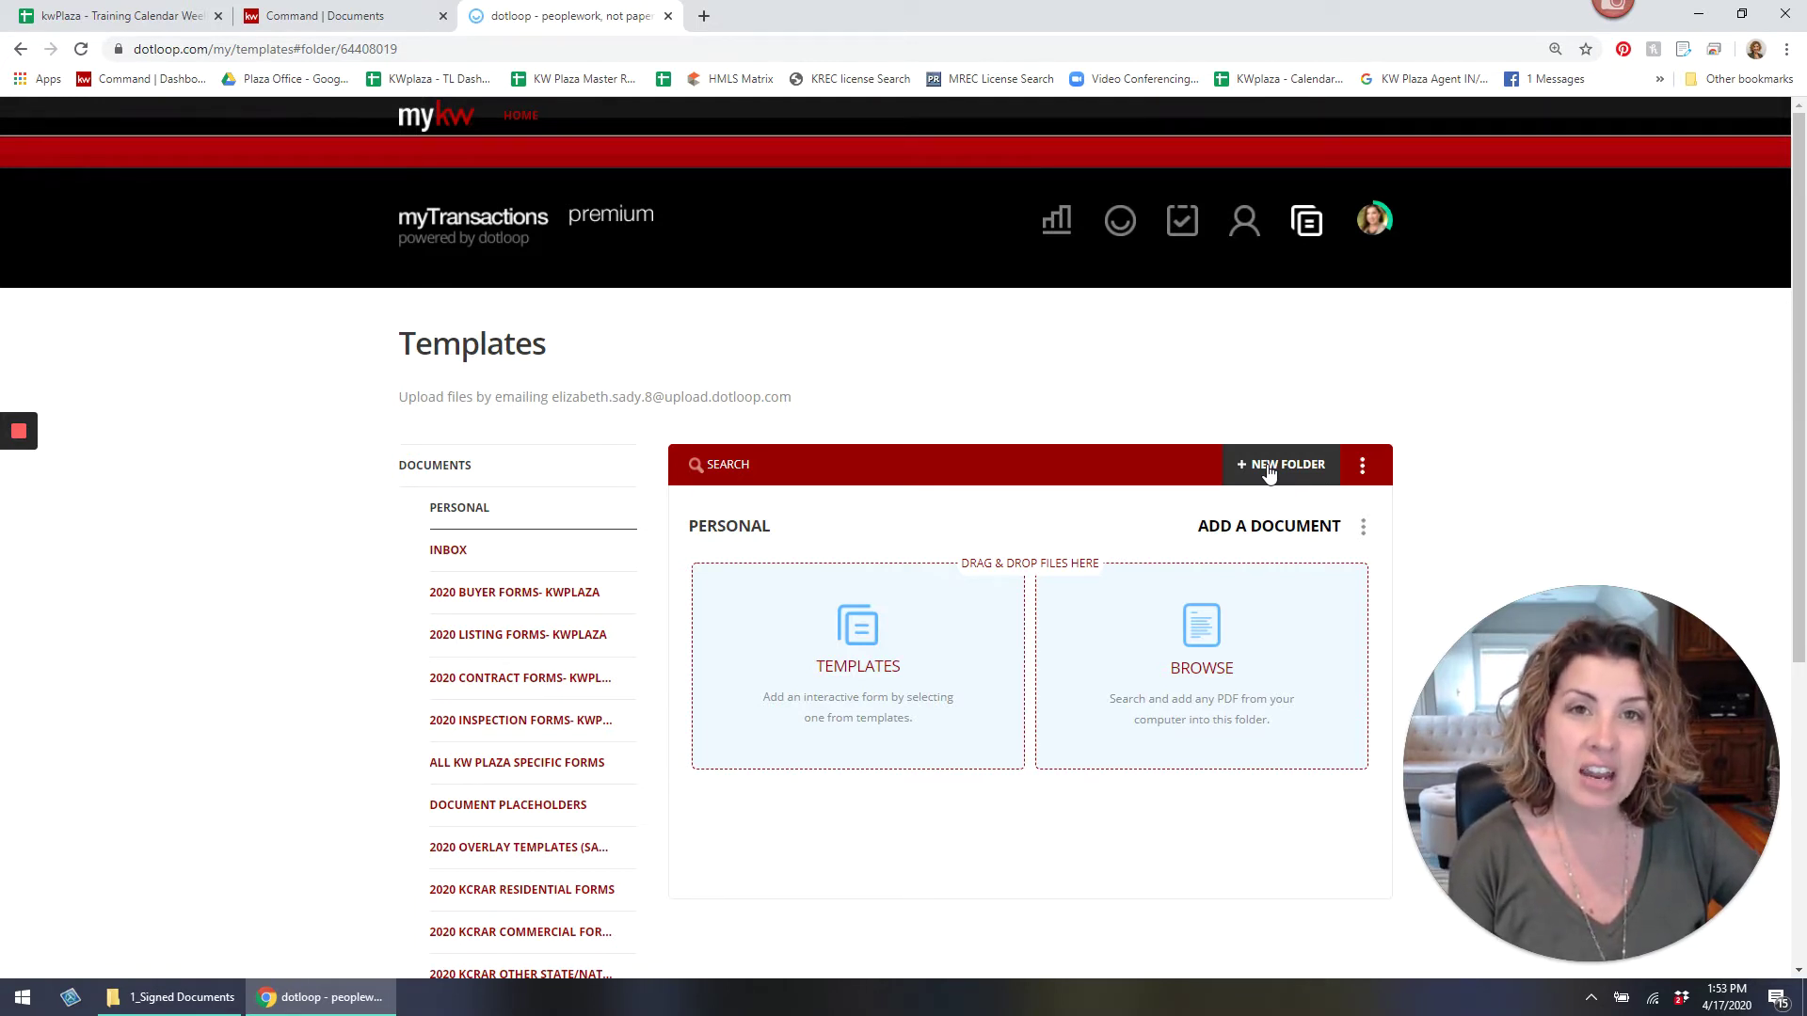
Create folders '--', then the agent's-name '- listing docs' and '- buyer docs' folders.
{"action": "left_click", "coordinate": [1268, 466]}
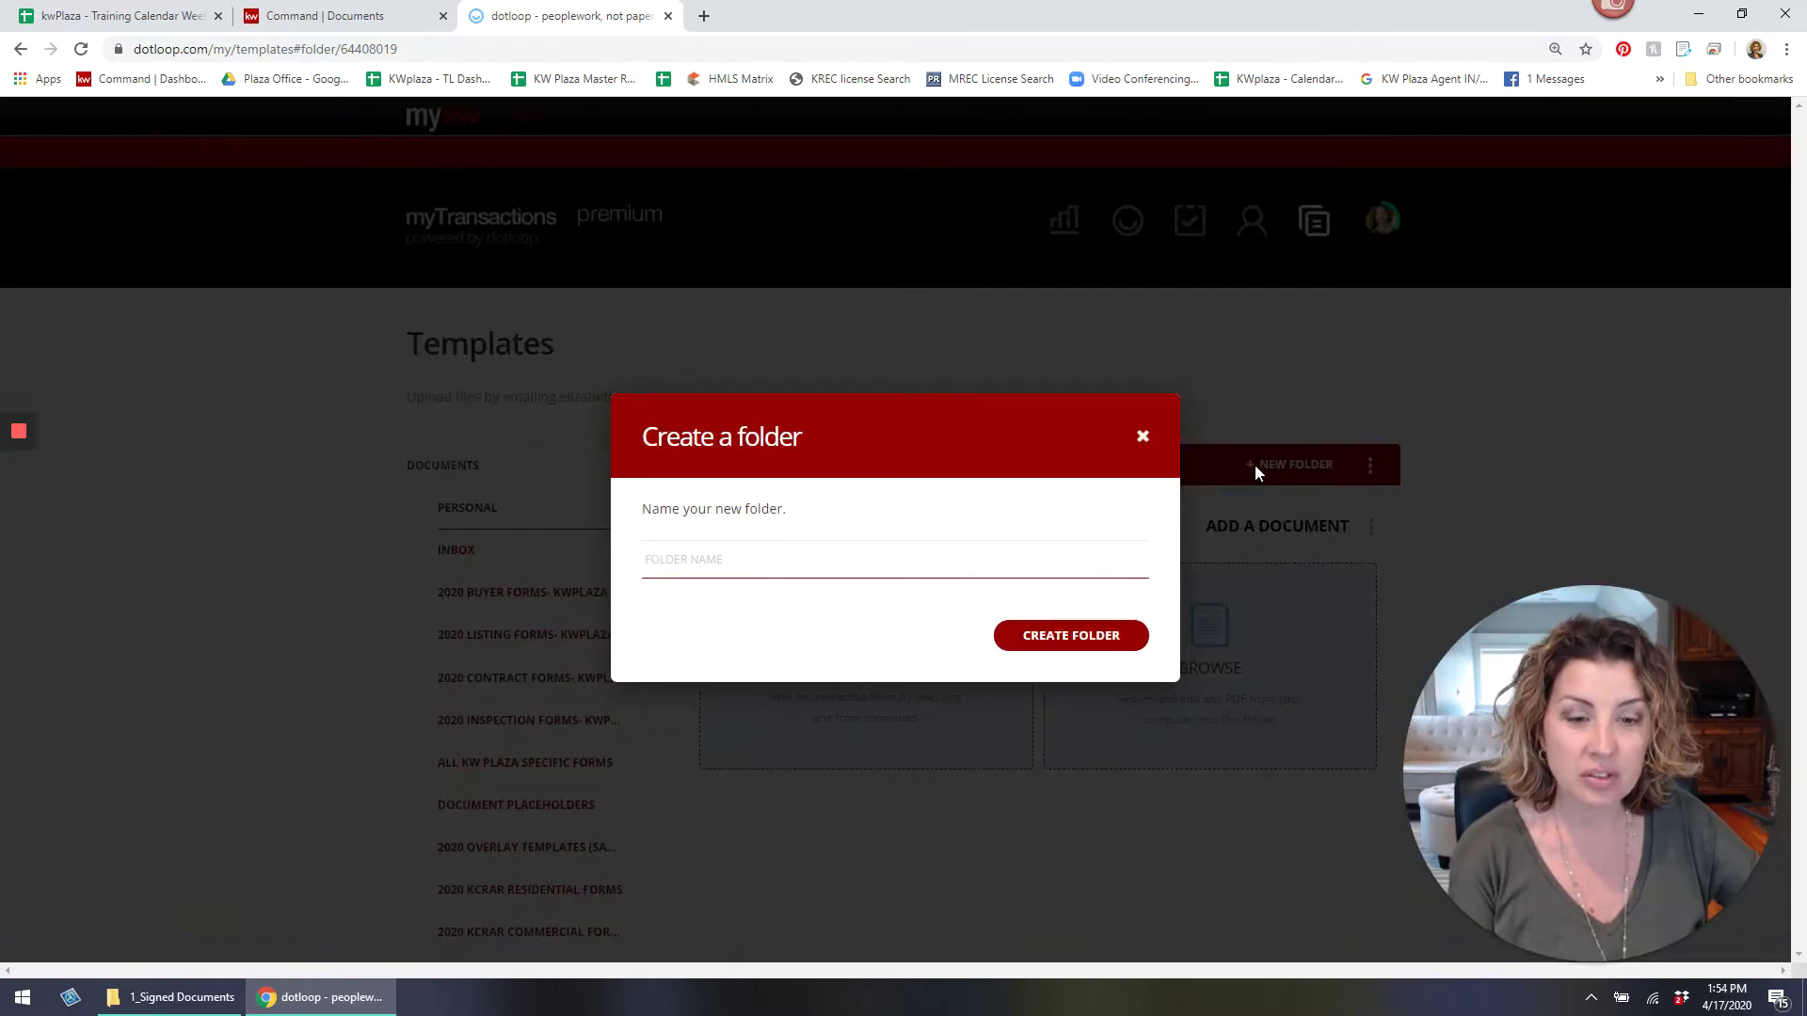
{"action": "type", "text": "------------------"}
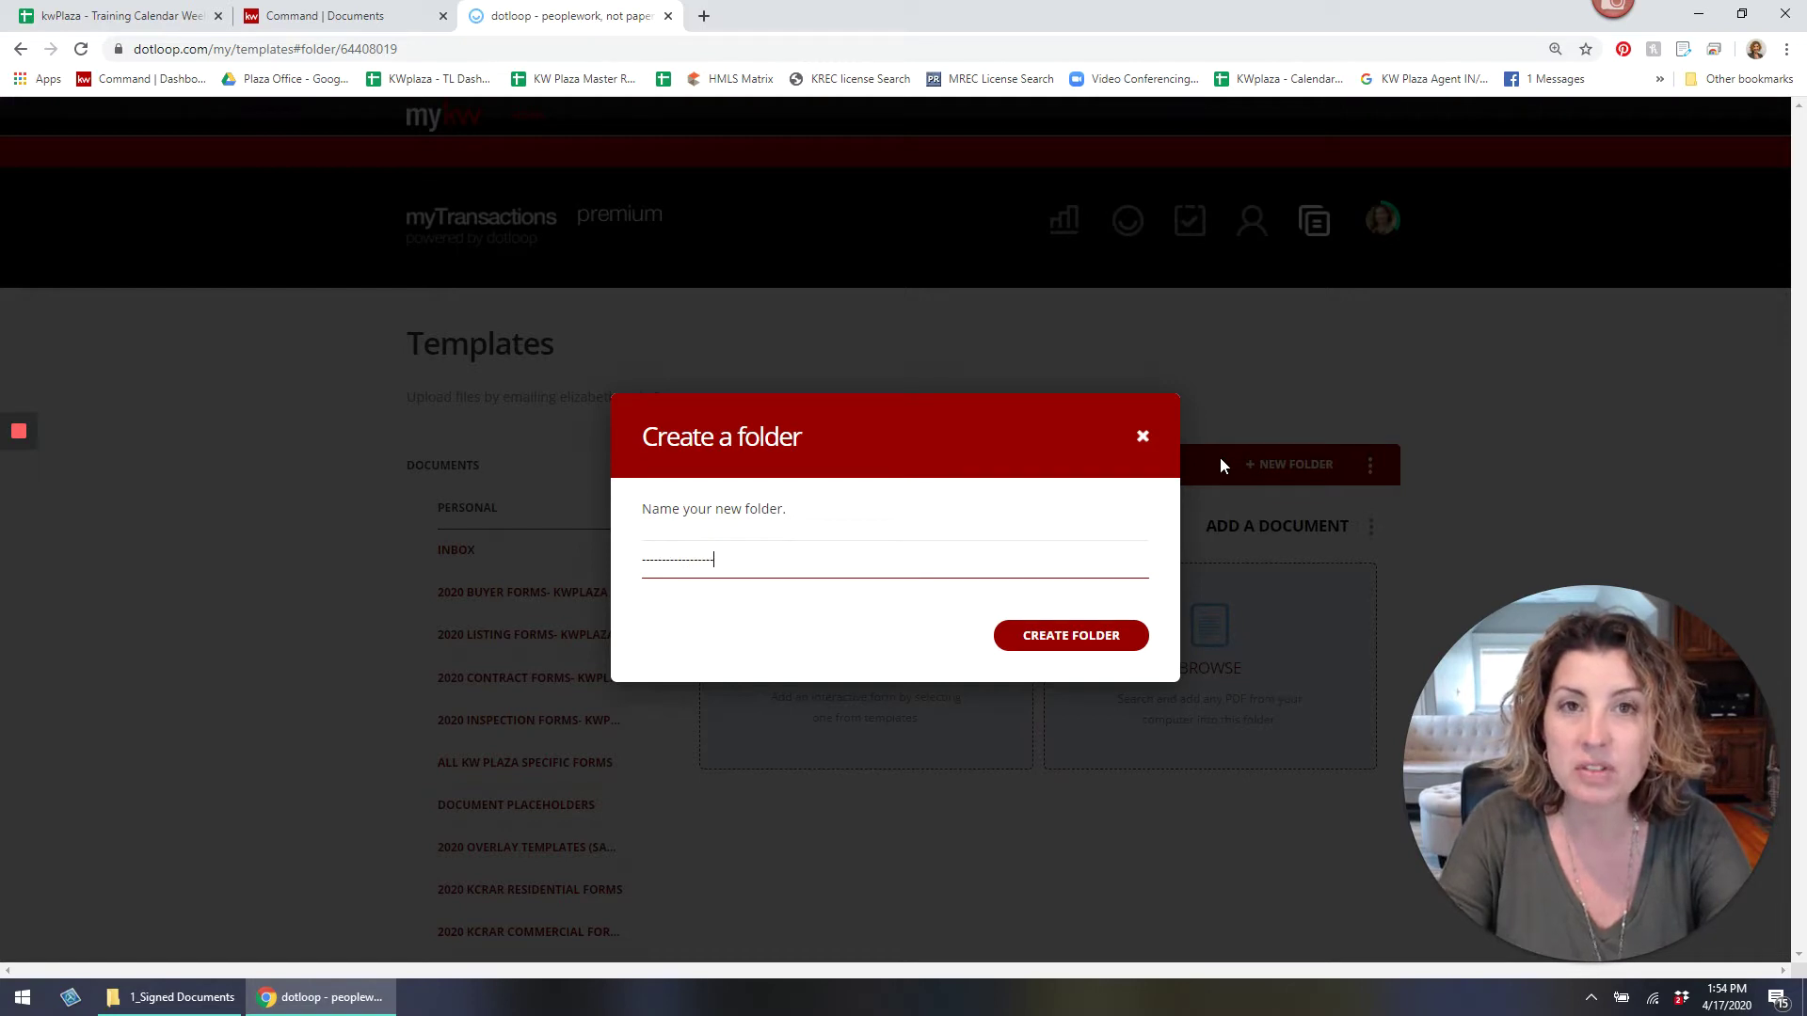
{"action": "left_click", "coordinate": [1105, 633]}
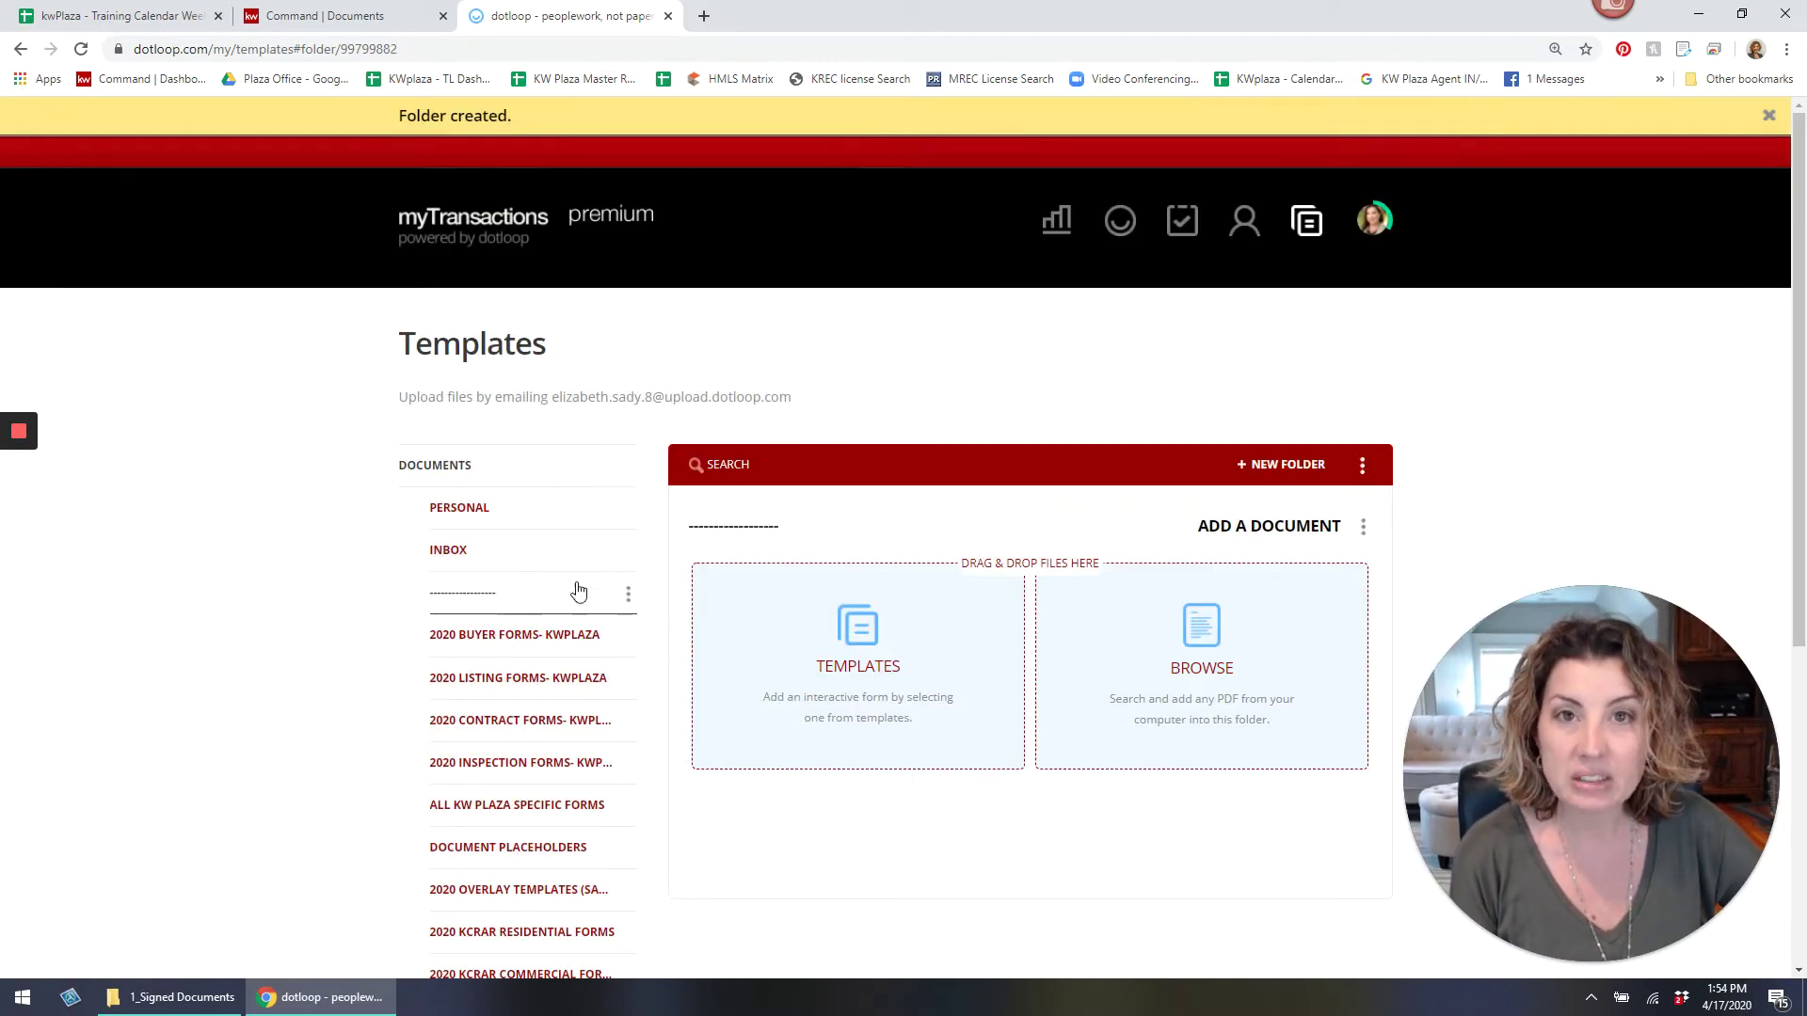
{"action": "left_click", "coordinate": [1294, 467]}
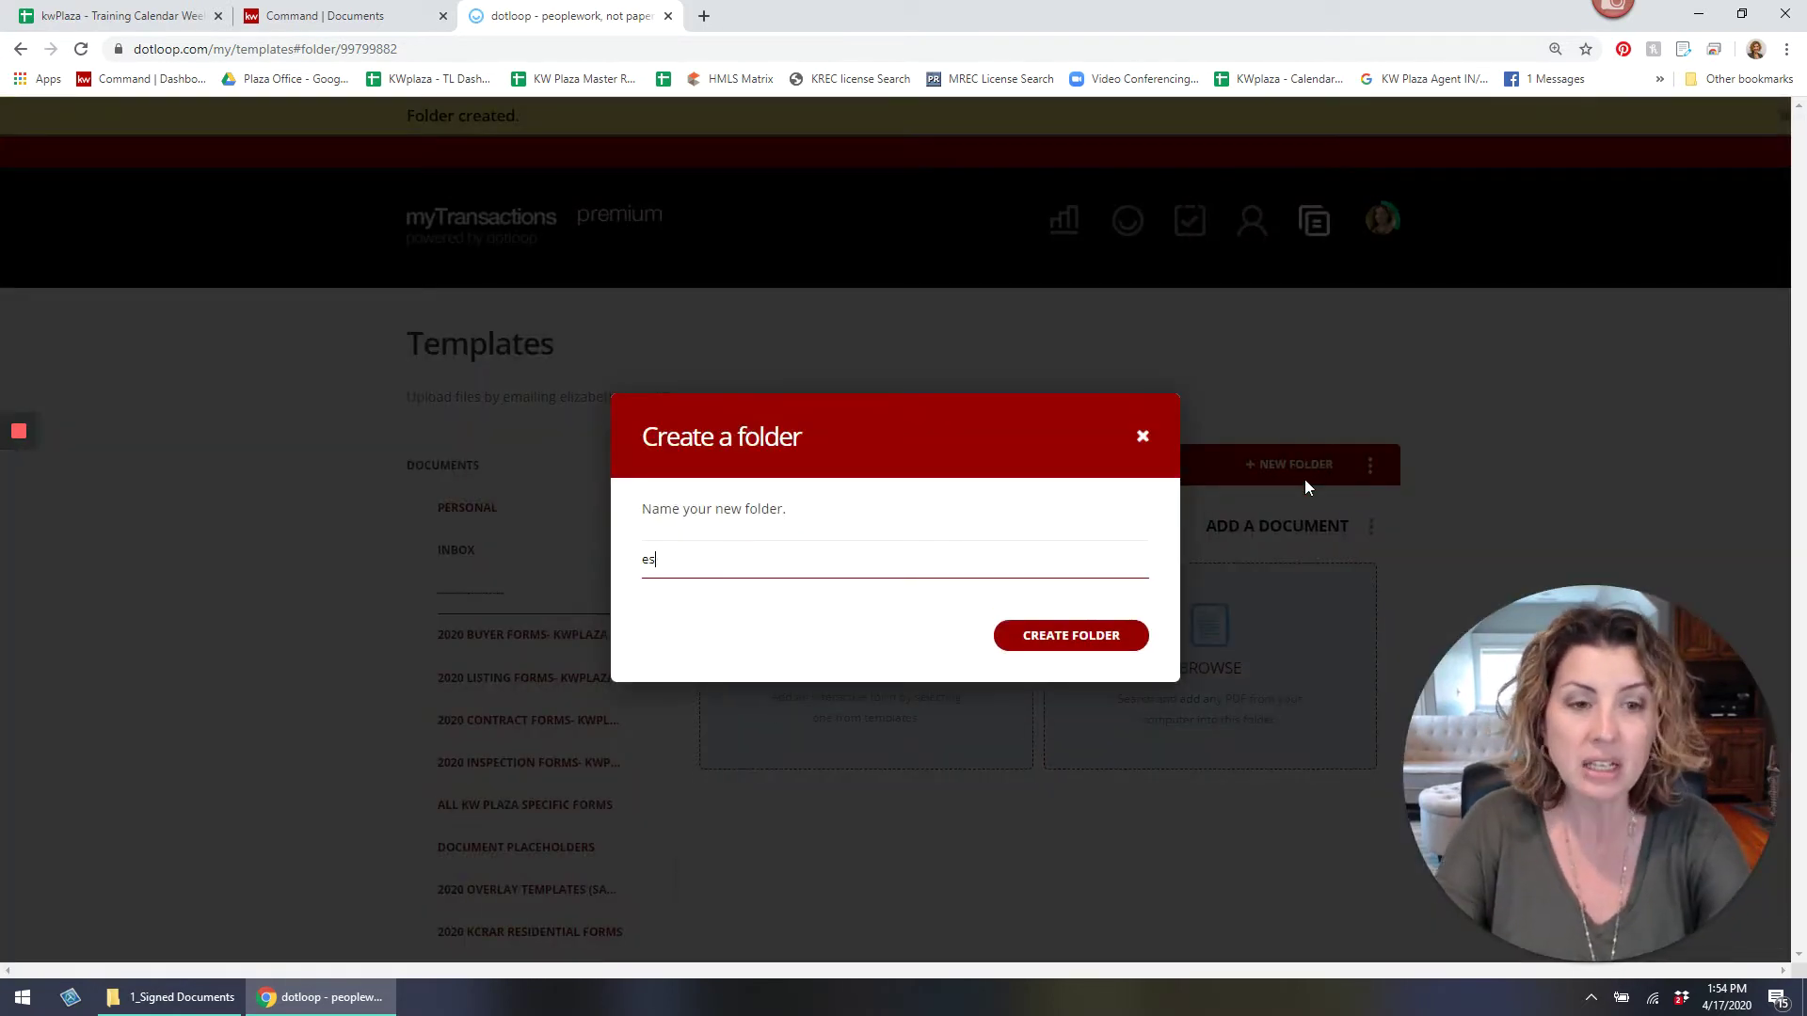
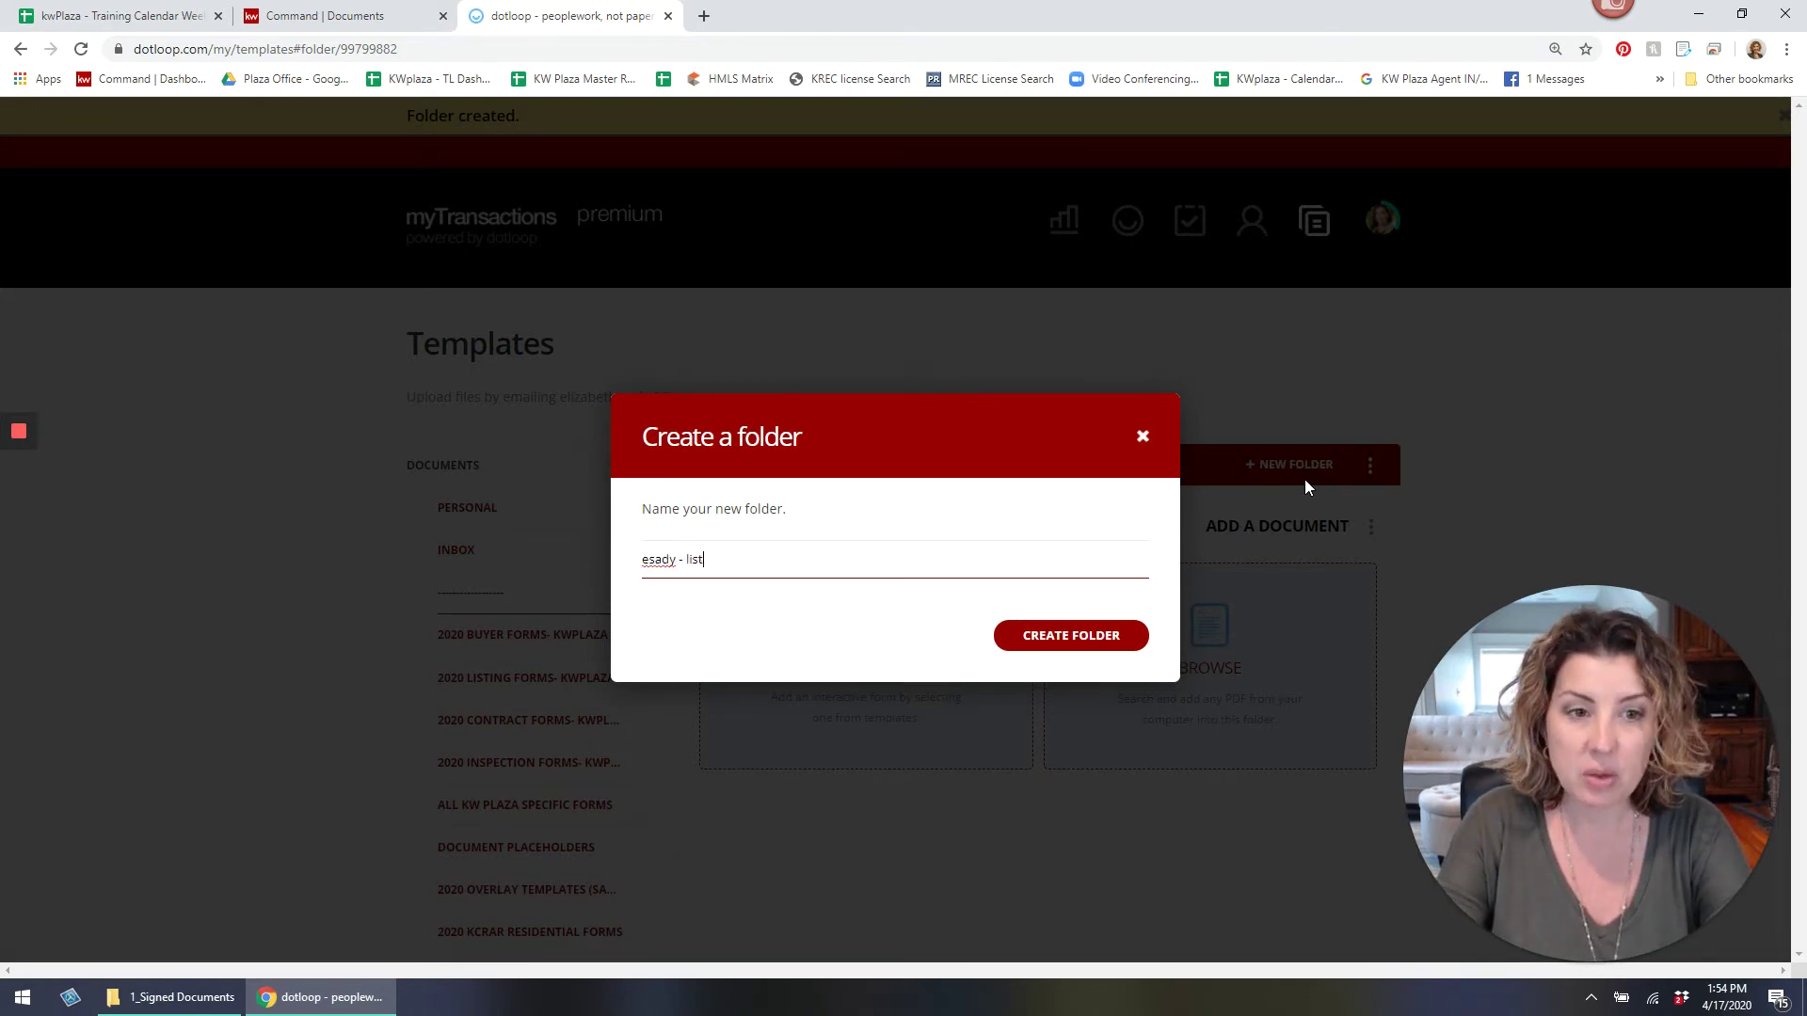
{"action": "key", "text": "Return"}
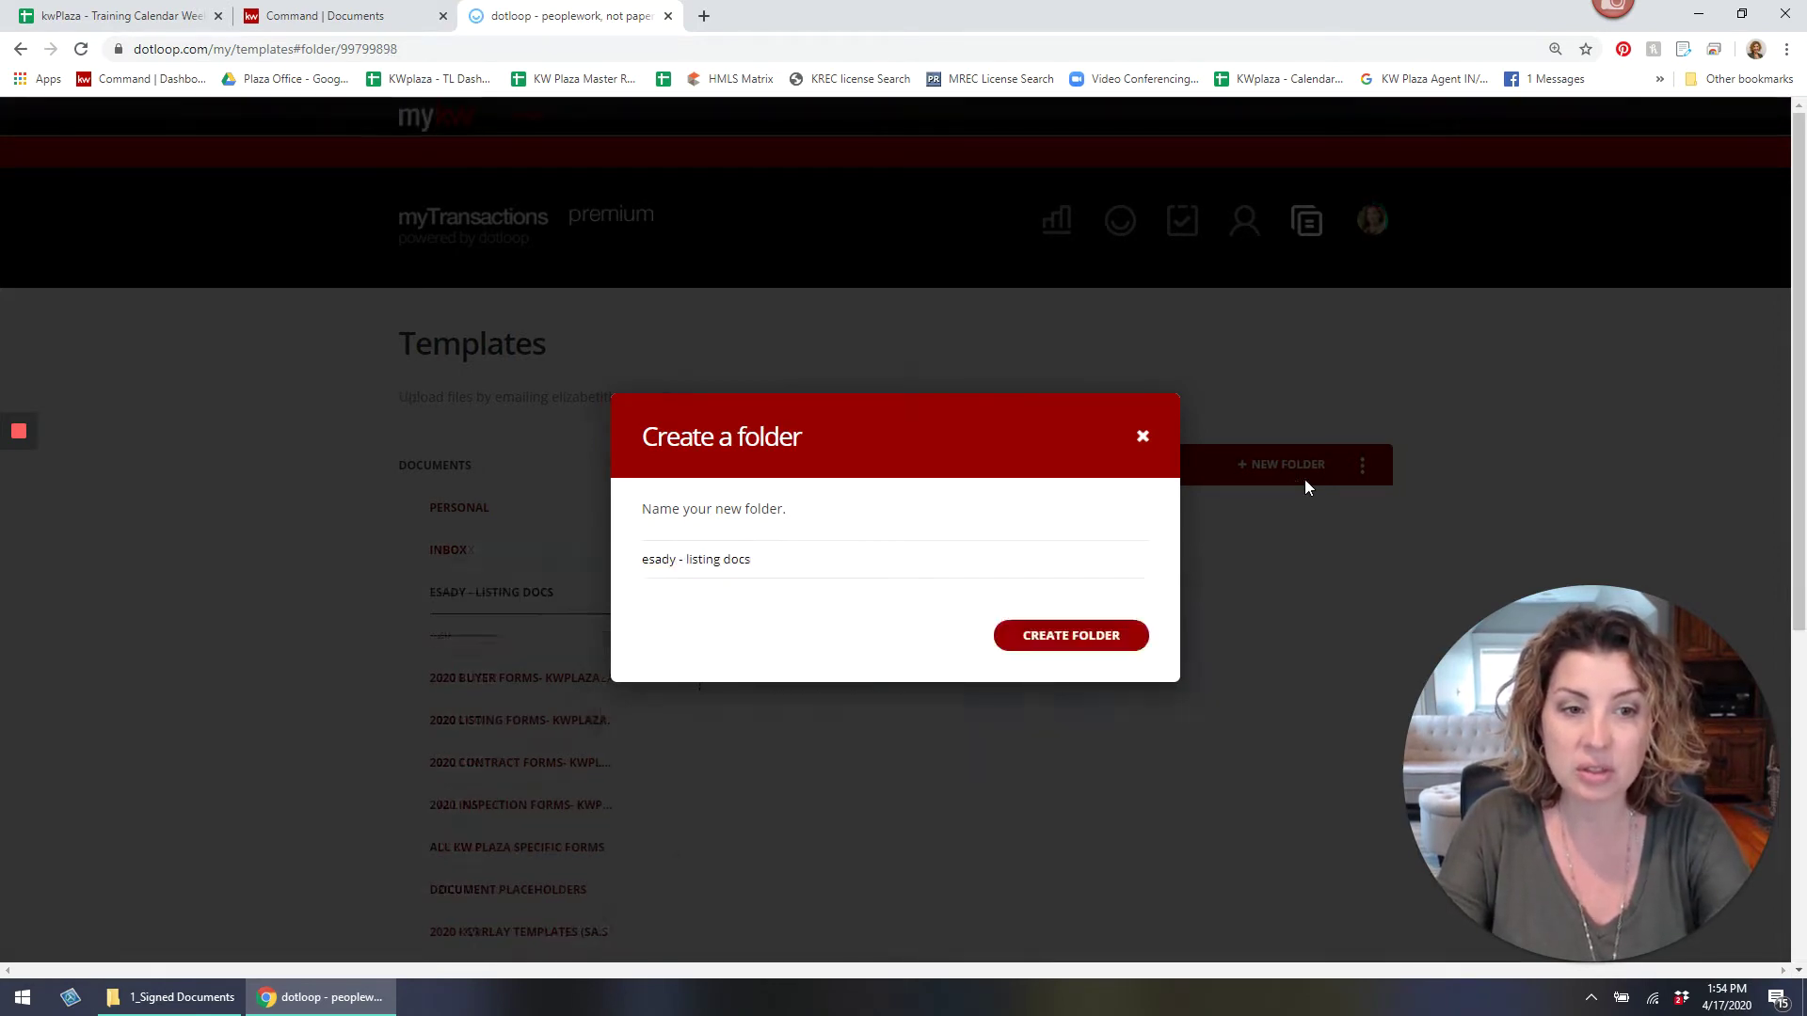
{"action": "left_click", "coordinate": [1297, 461]}
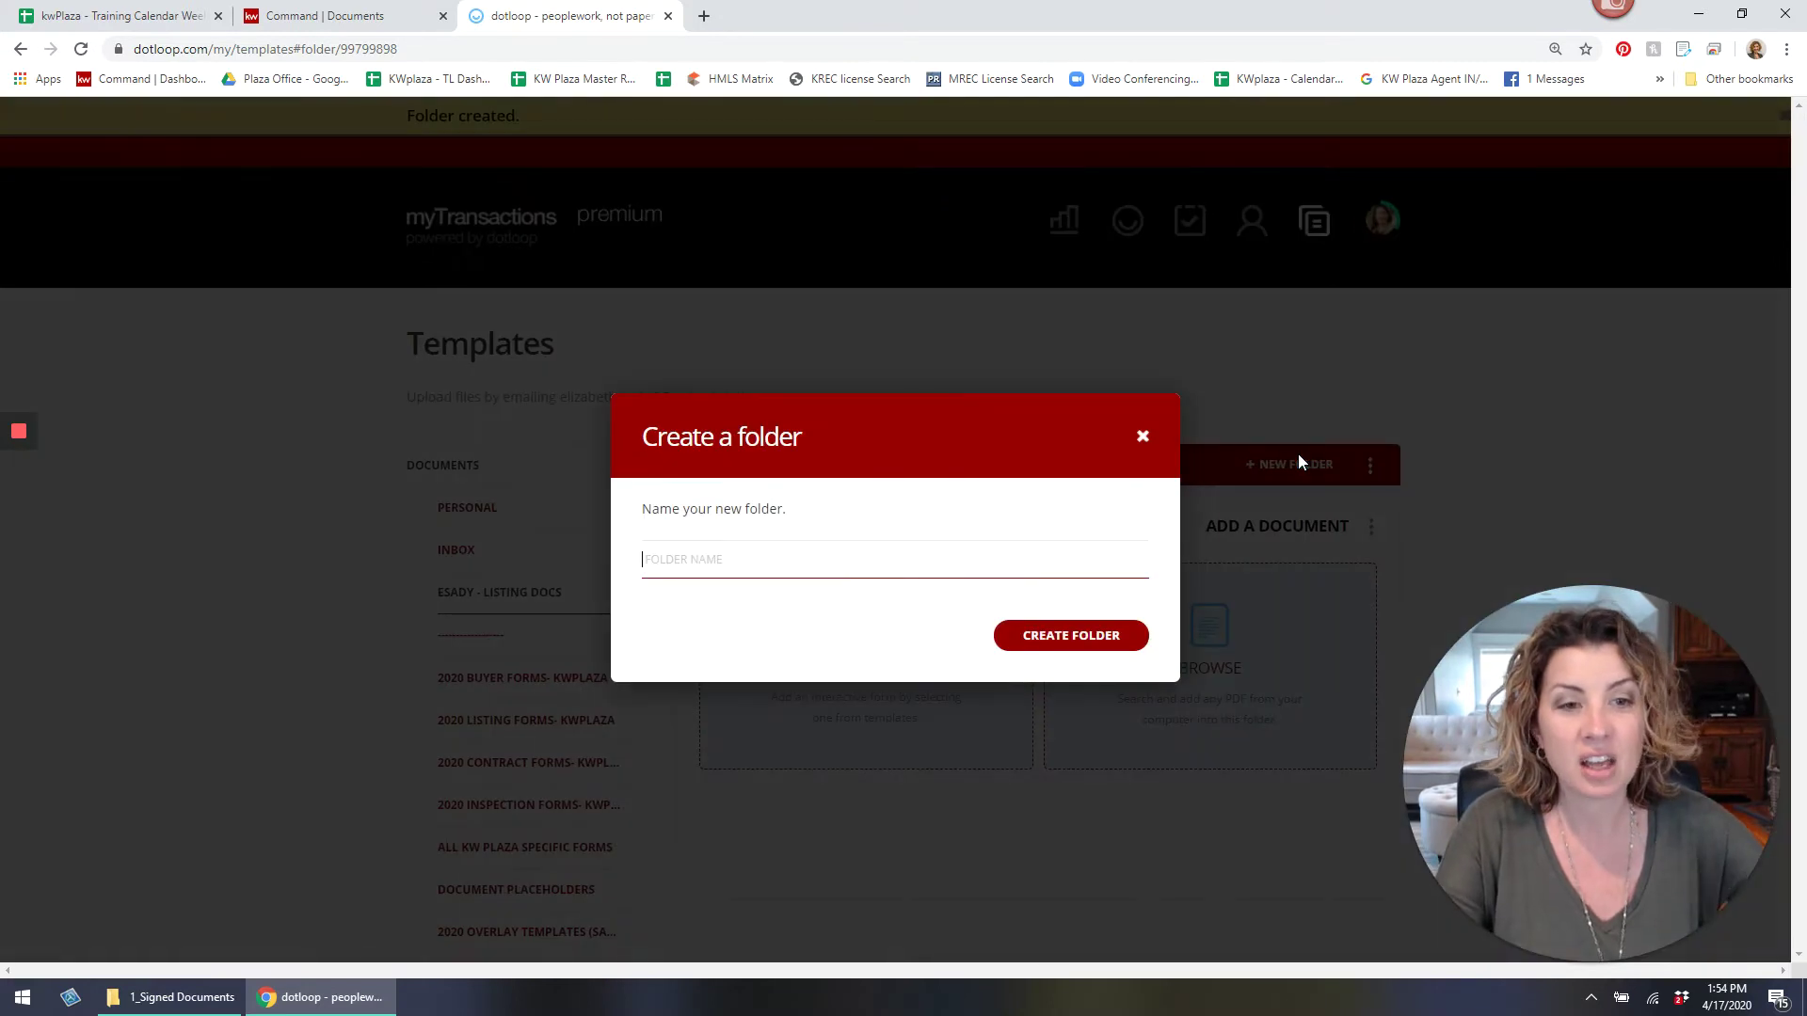
{"action": "type", "text": "esady -"}
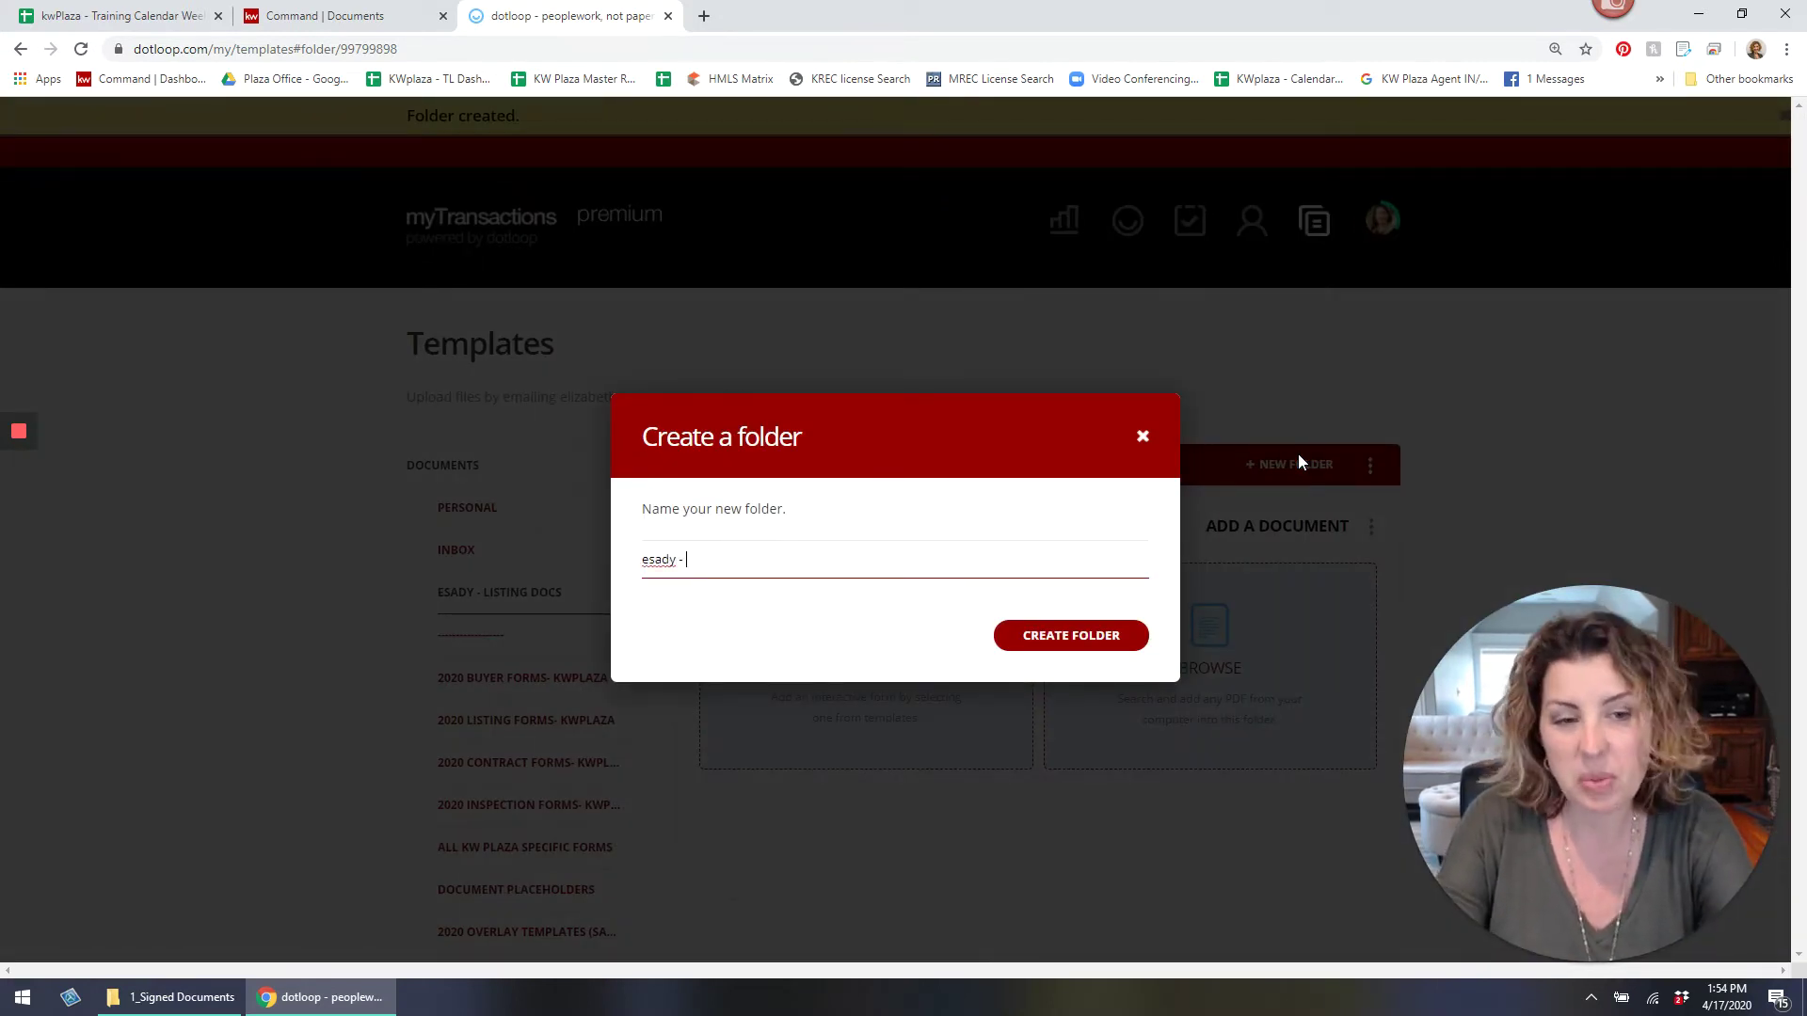
{"action": "type", "text": " buyer "}
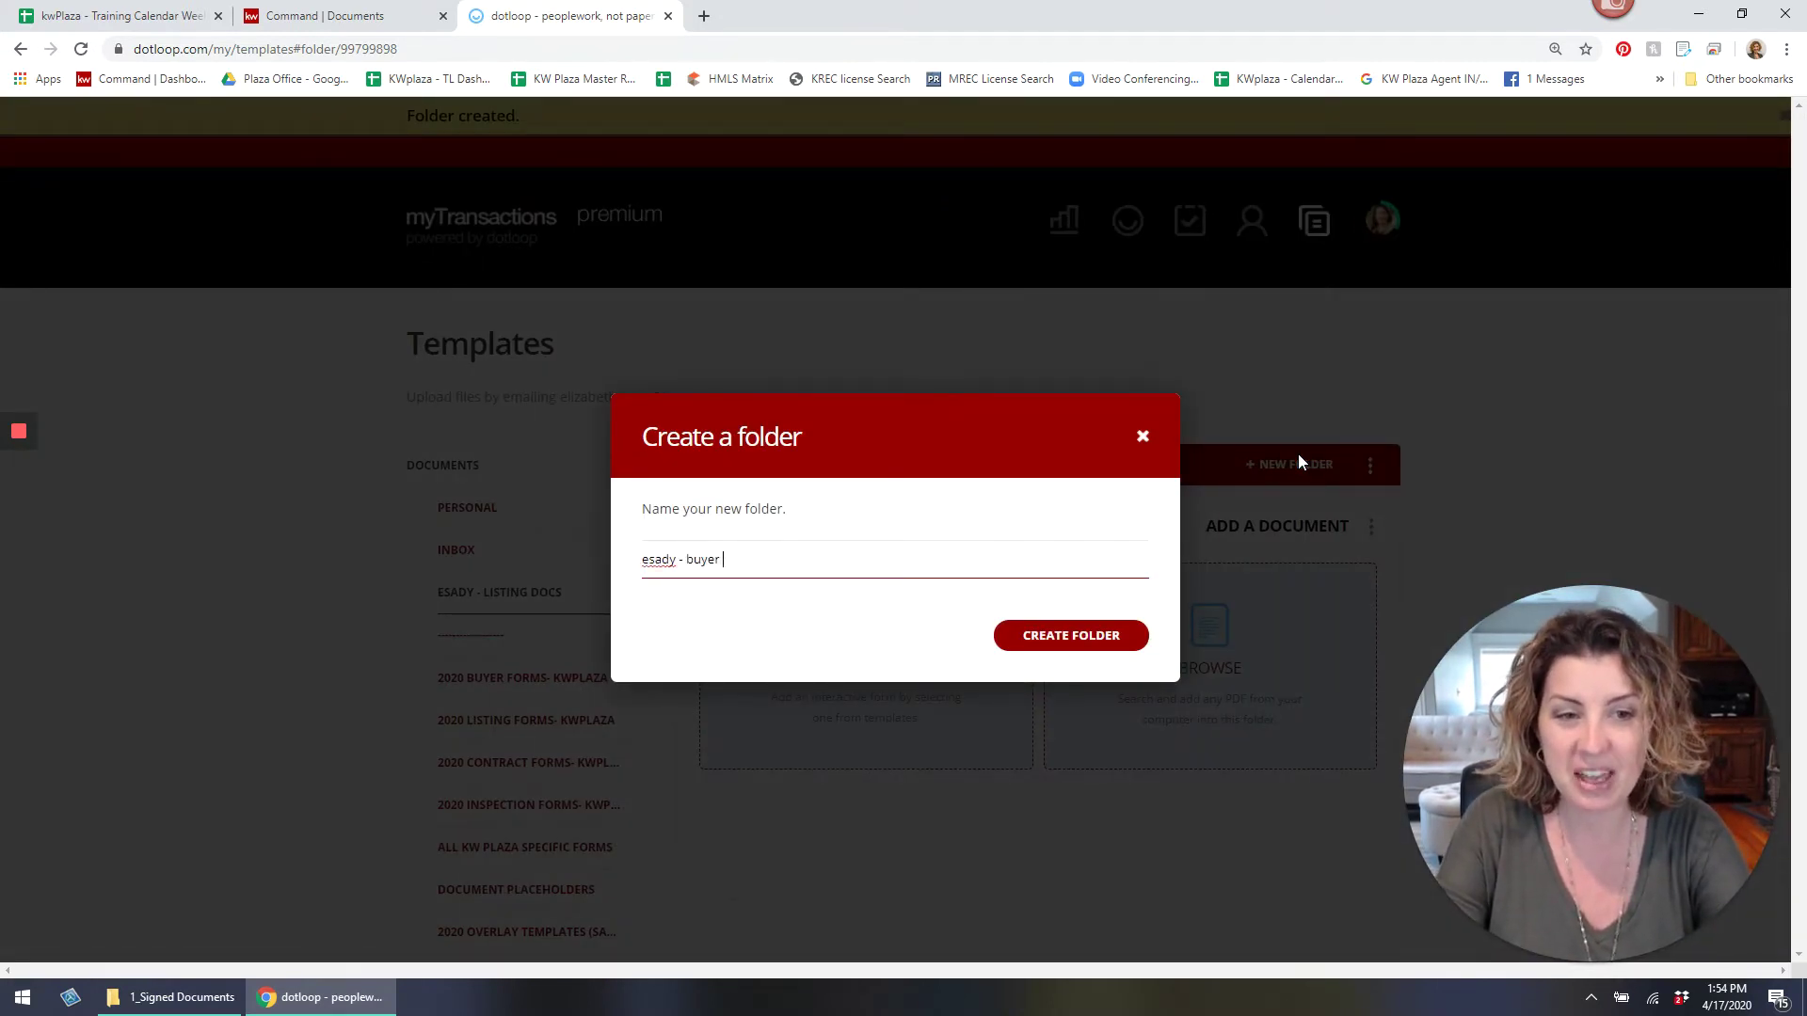
{"action": "type", "text": "docs"}
{"action": "key", "text": "Return"}
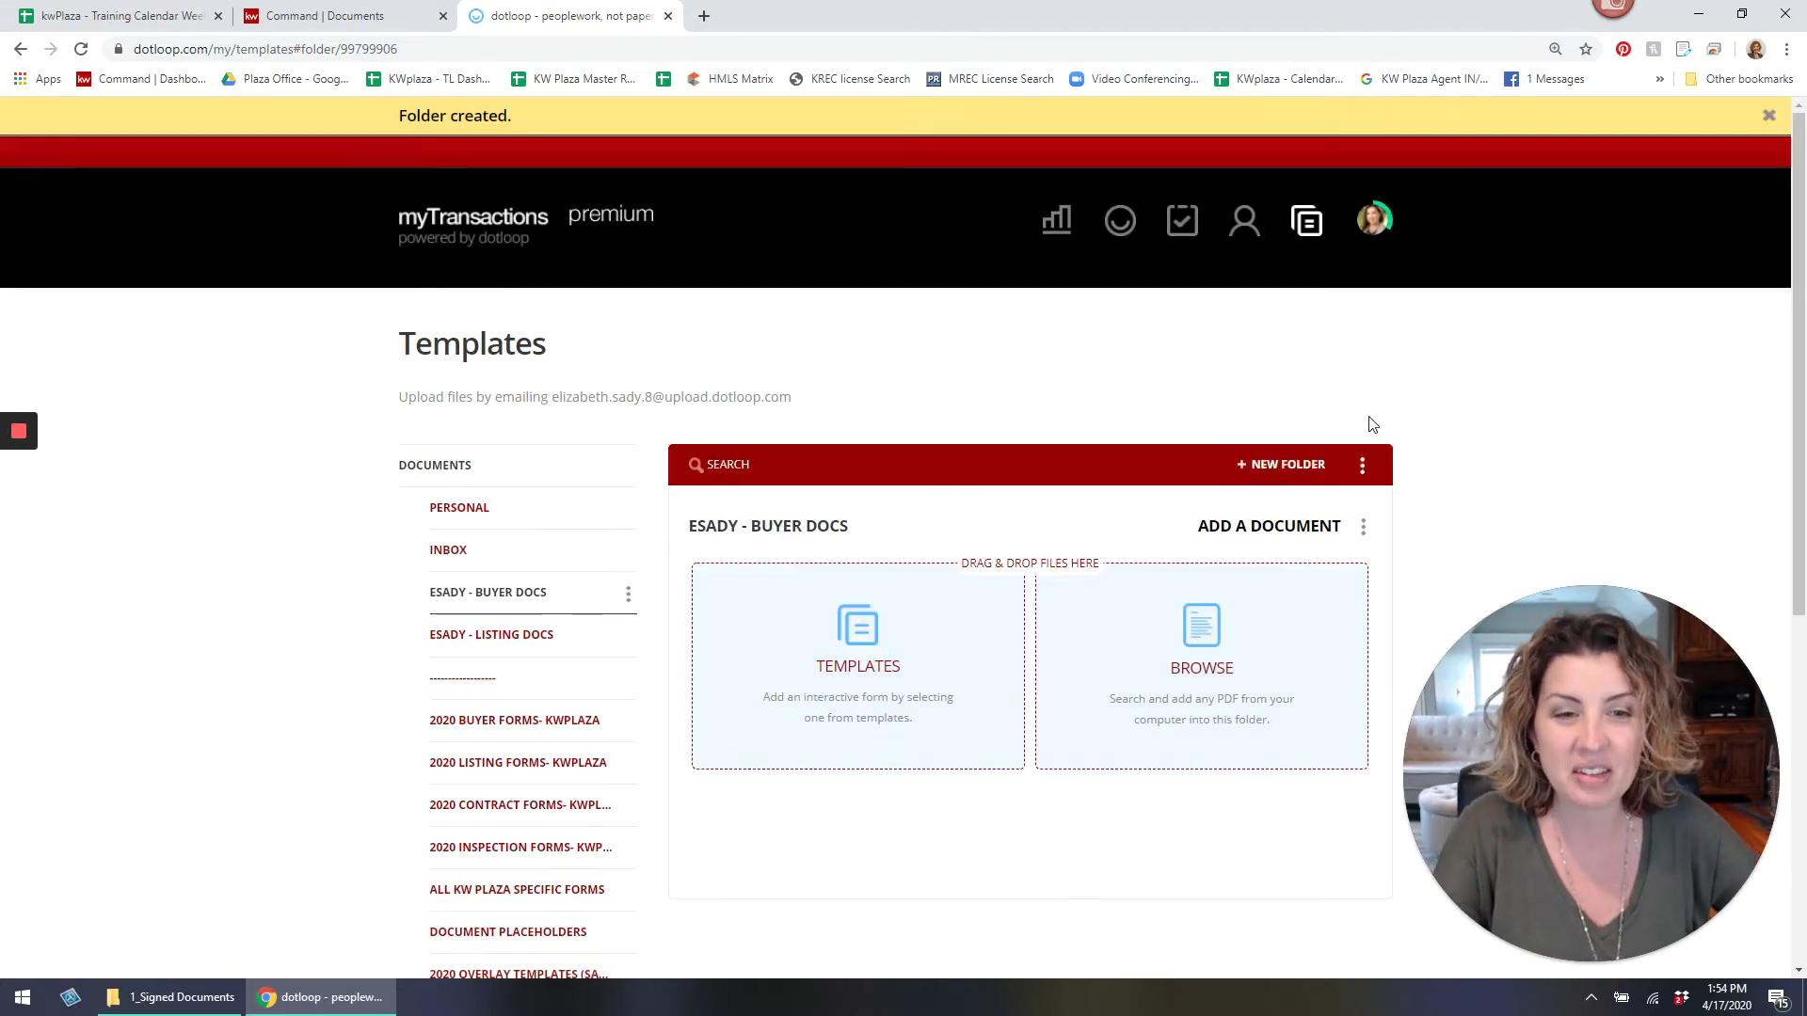
Create the agent's-name folders '- contract docs - buyer', '- contracts docs - seller' and '- inspection doc'.
{"action": "left_click", "coordinate": [1282, 466]}
{"action": "type", "text": "esa"}
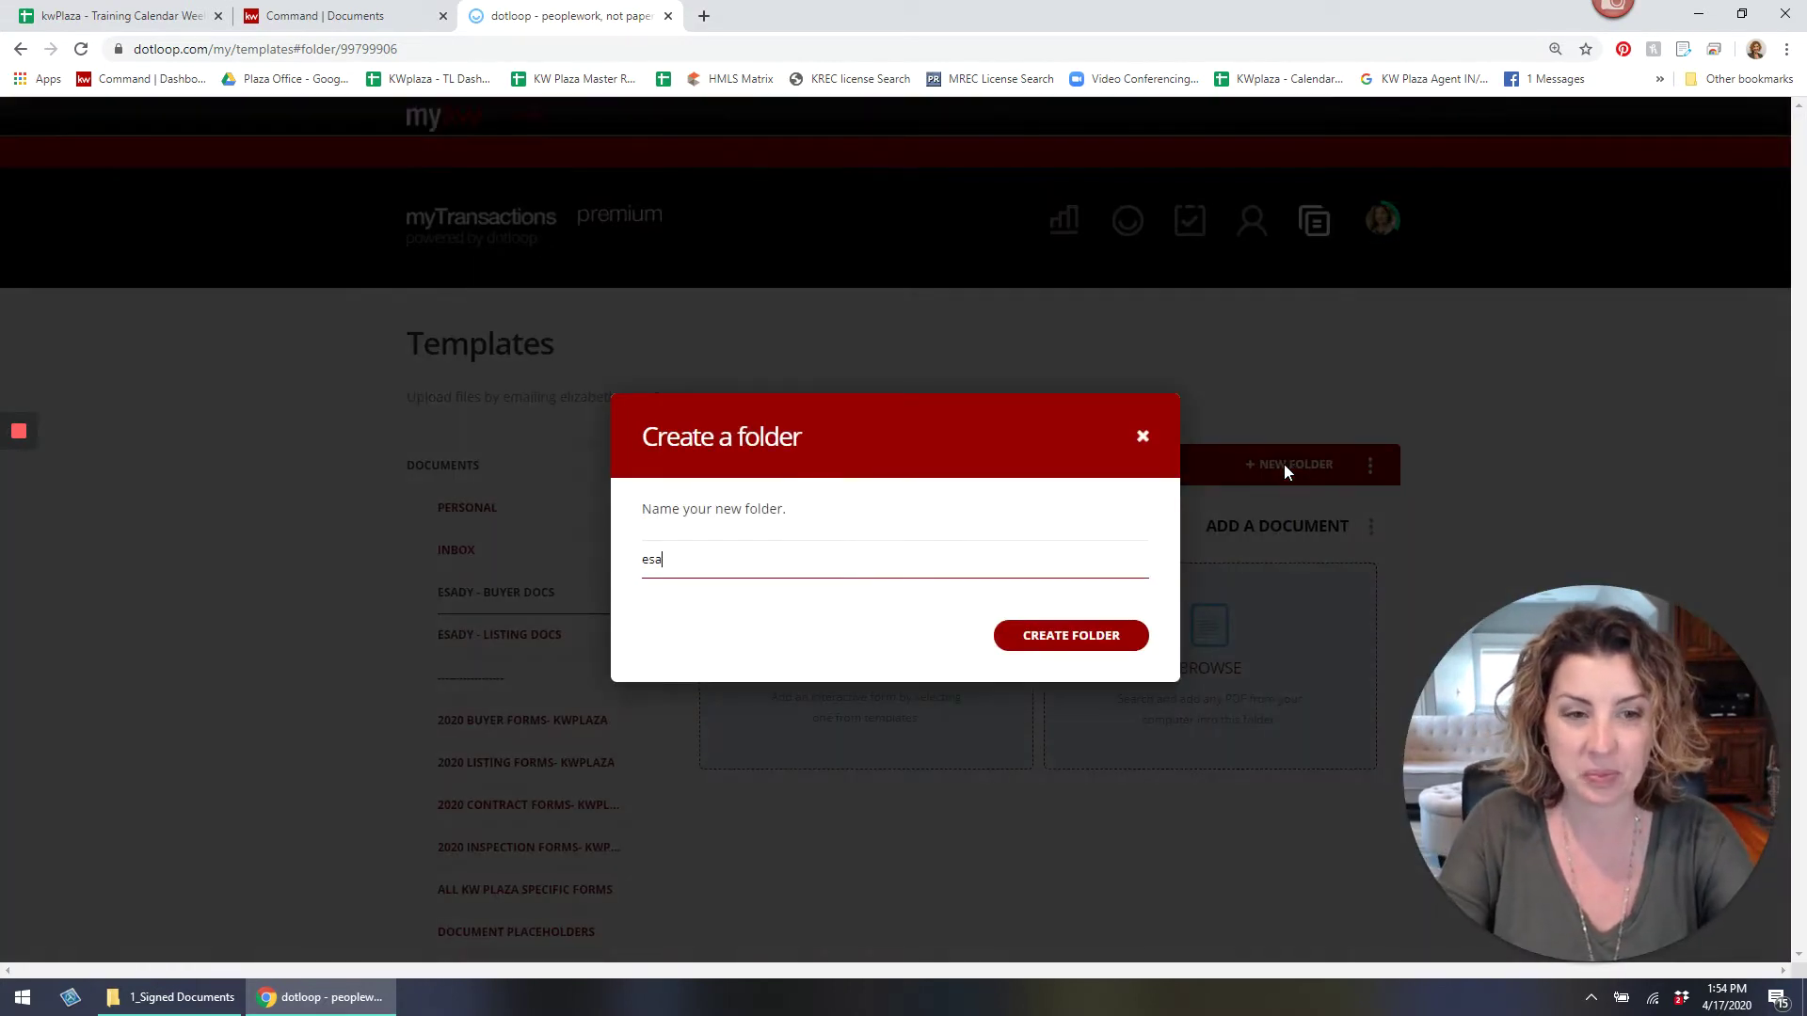
{"action": "type", "text": "dy "}
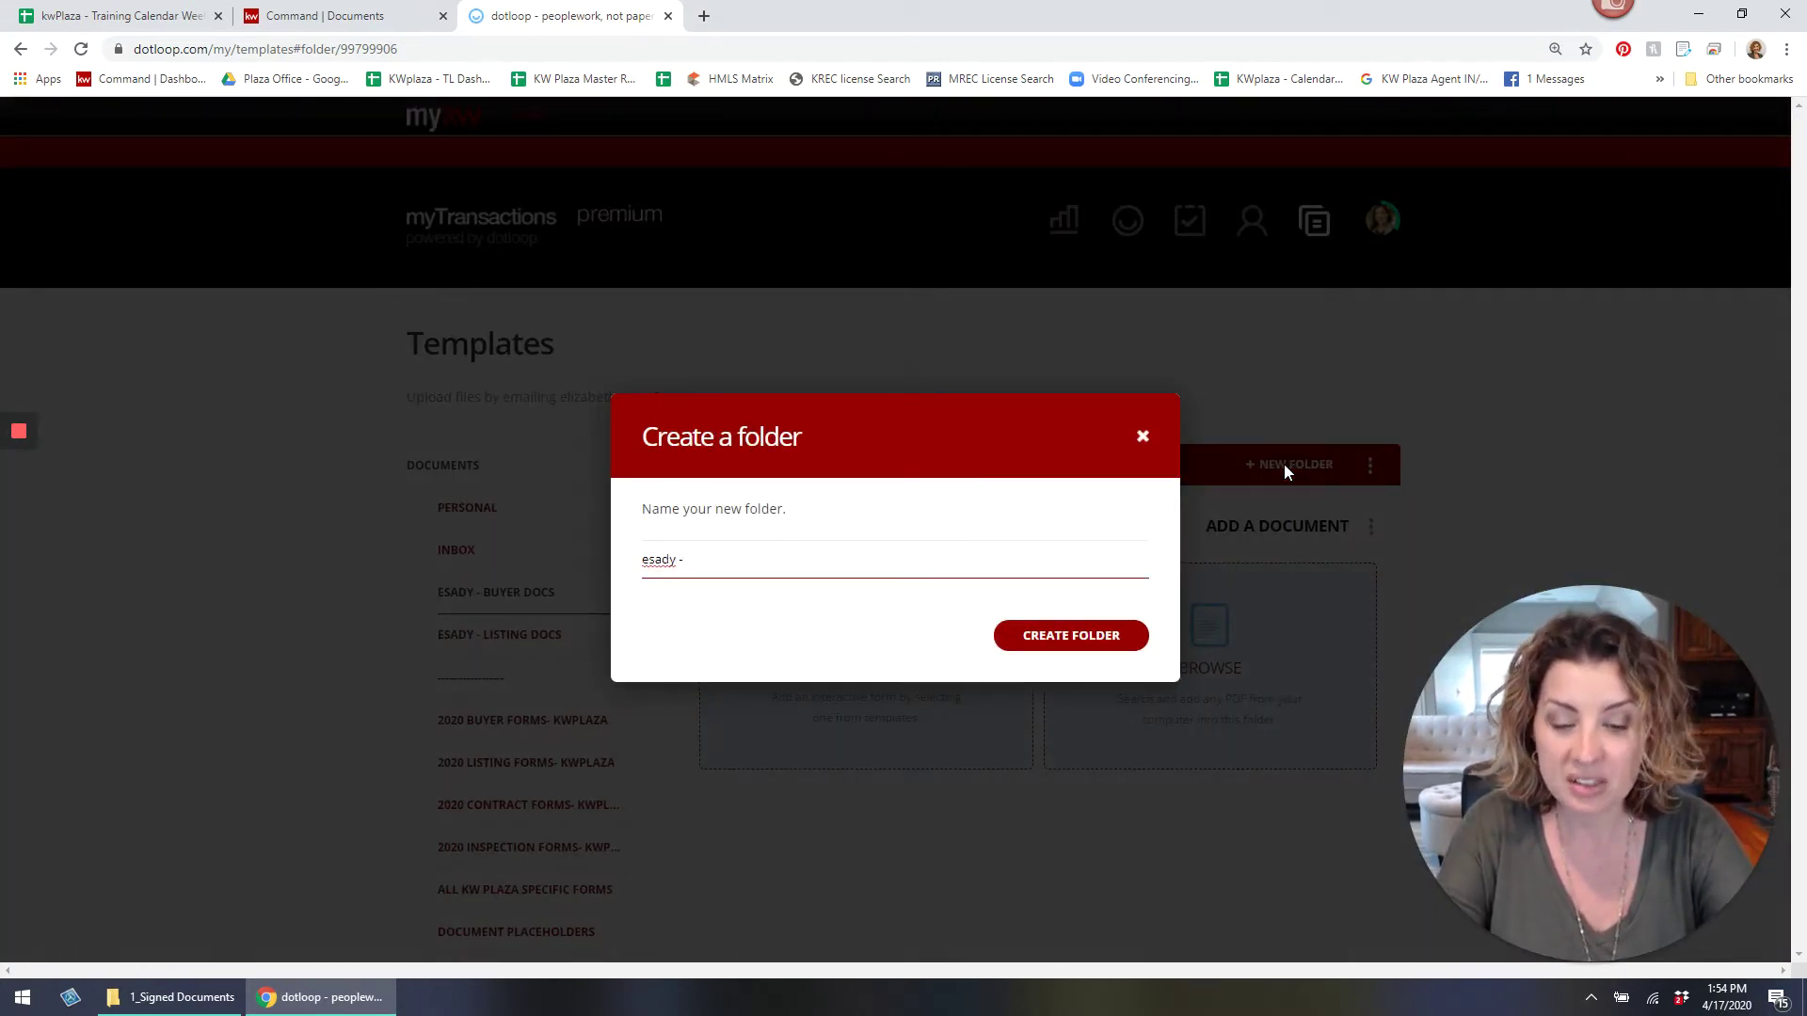
{"action": "type", "text": "- contract do"}
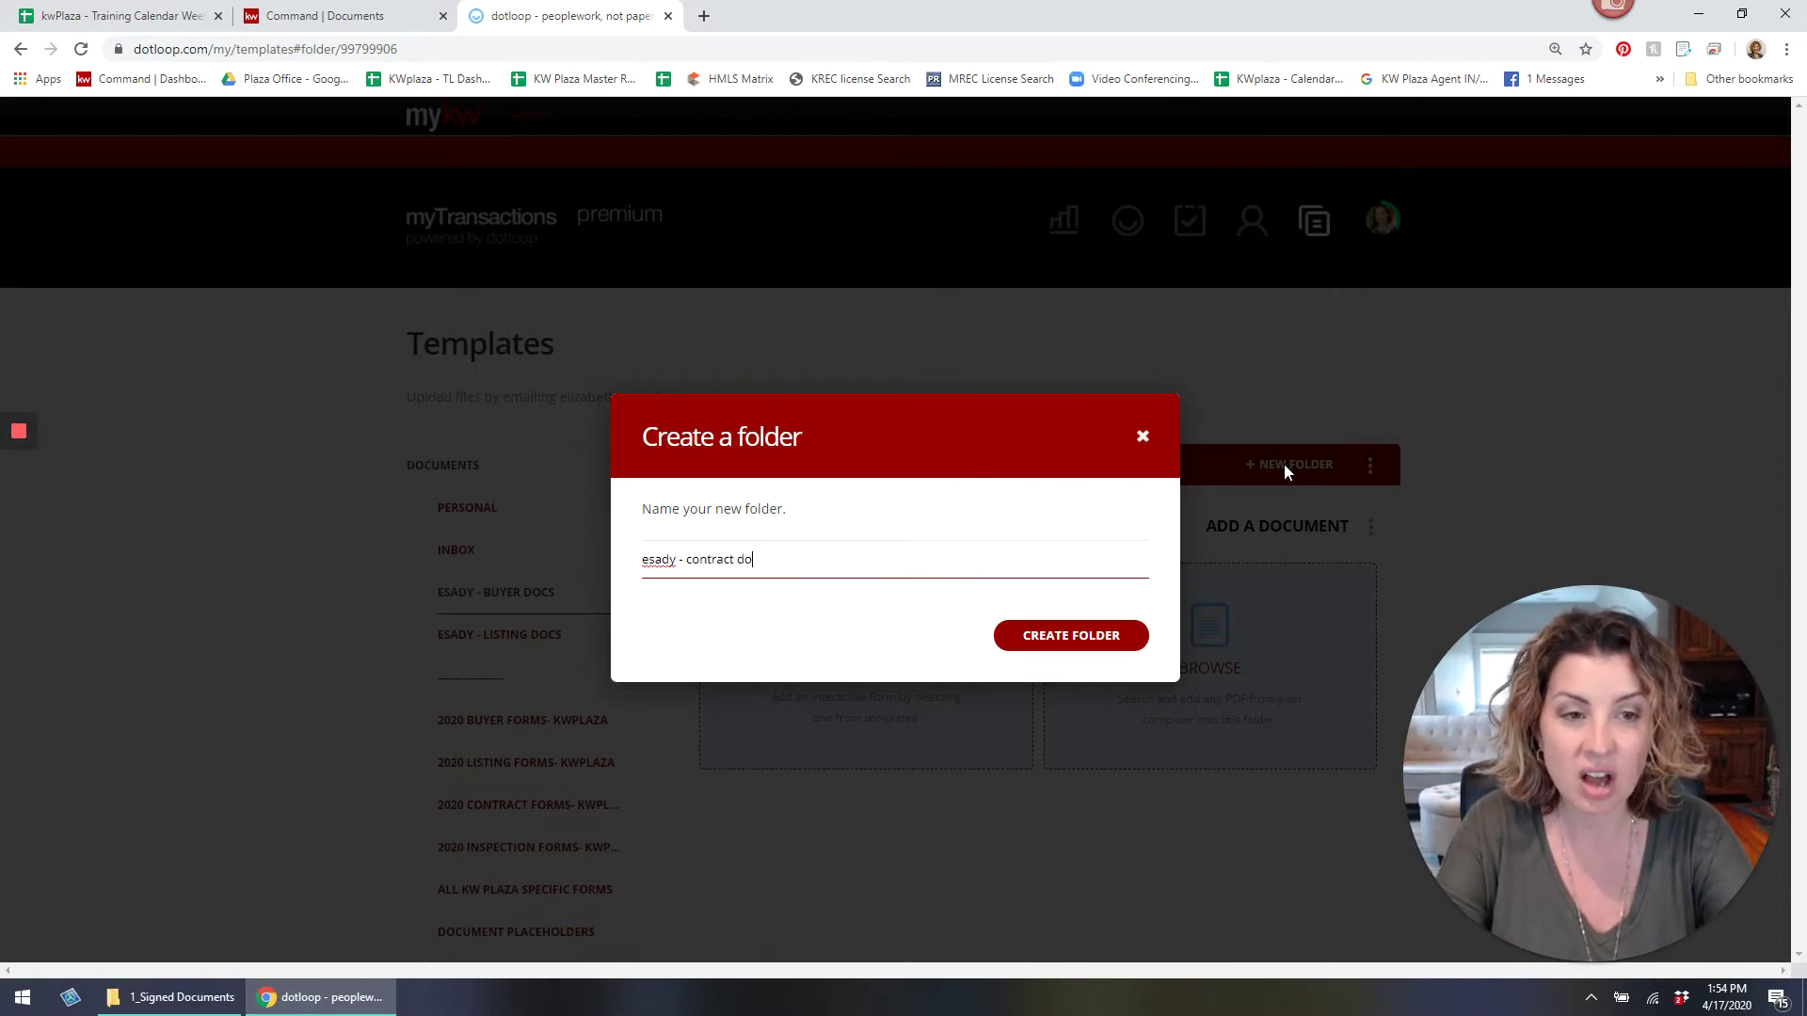
{"action": "type", "text": "cs - buyer"}
{"action": "key", "text": "Return"}
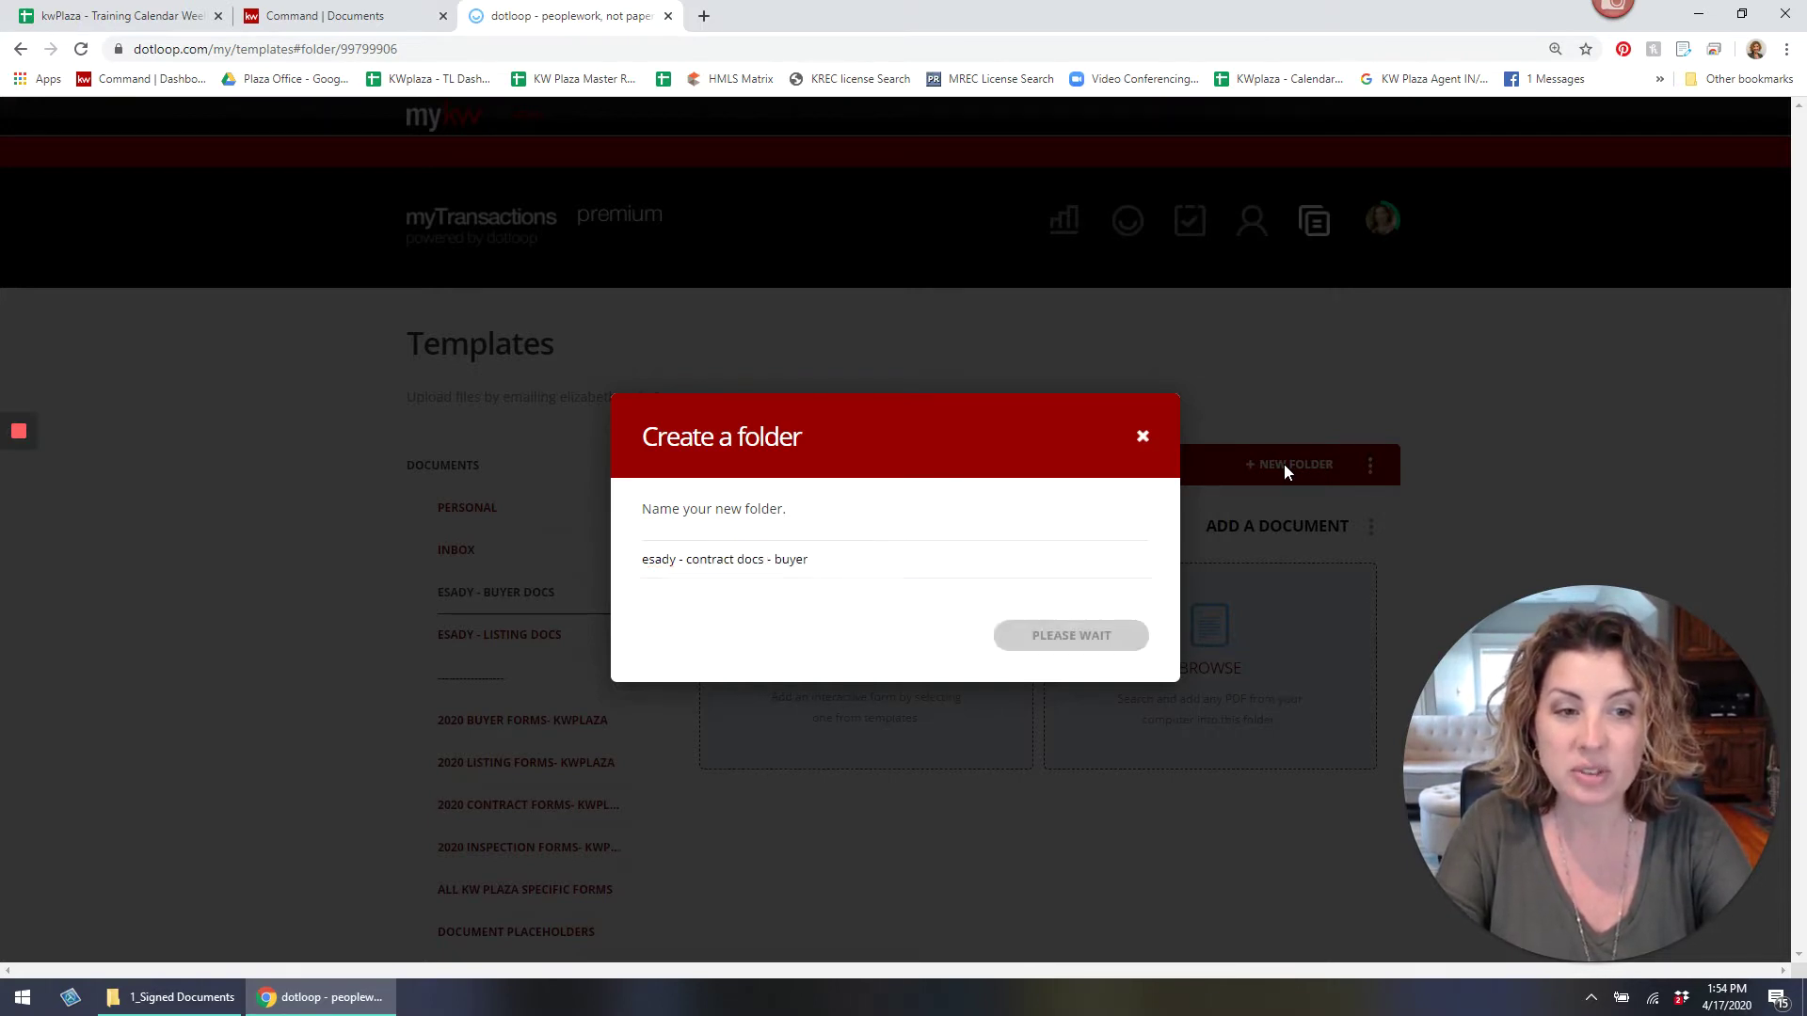
{"action": "left_click", "coordinate": [1284, 467]}
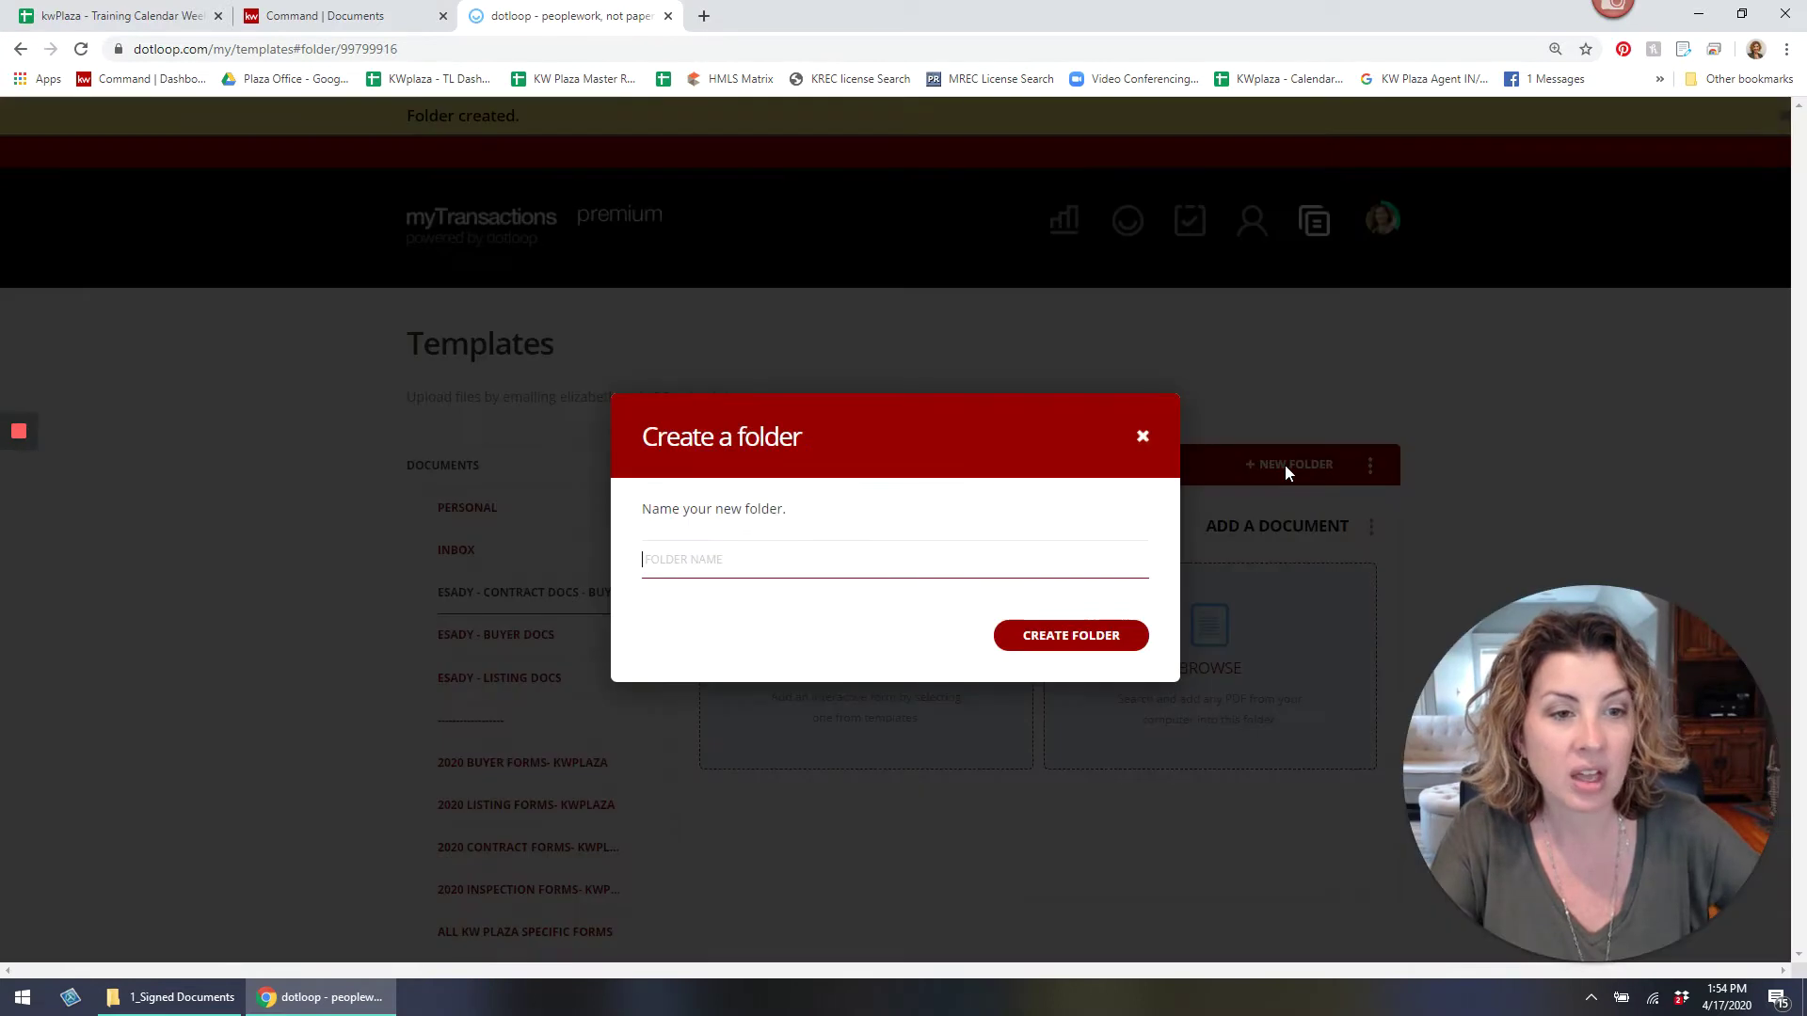
{"action": "type", "text": "esady - co"}
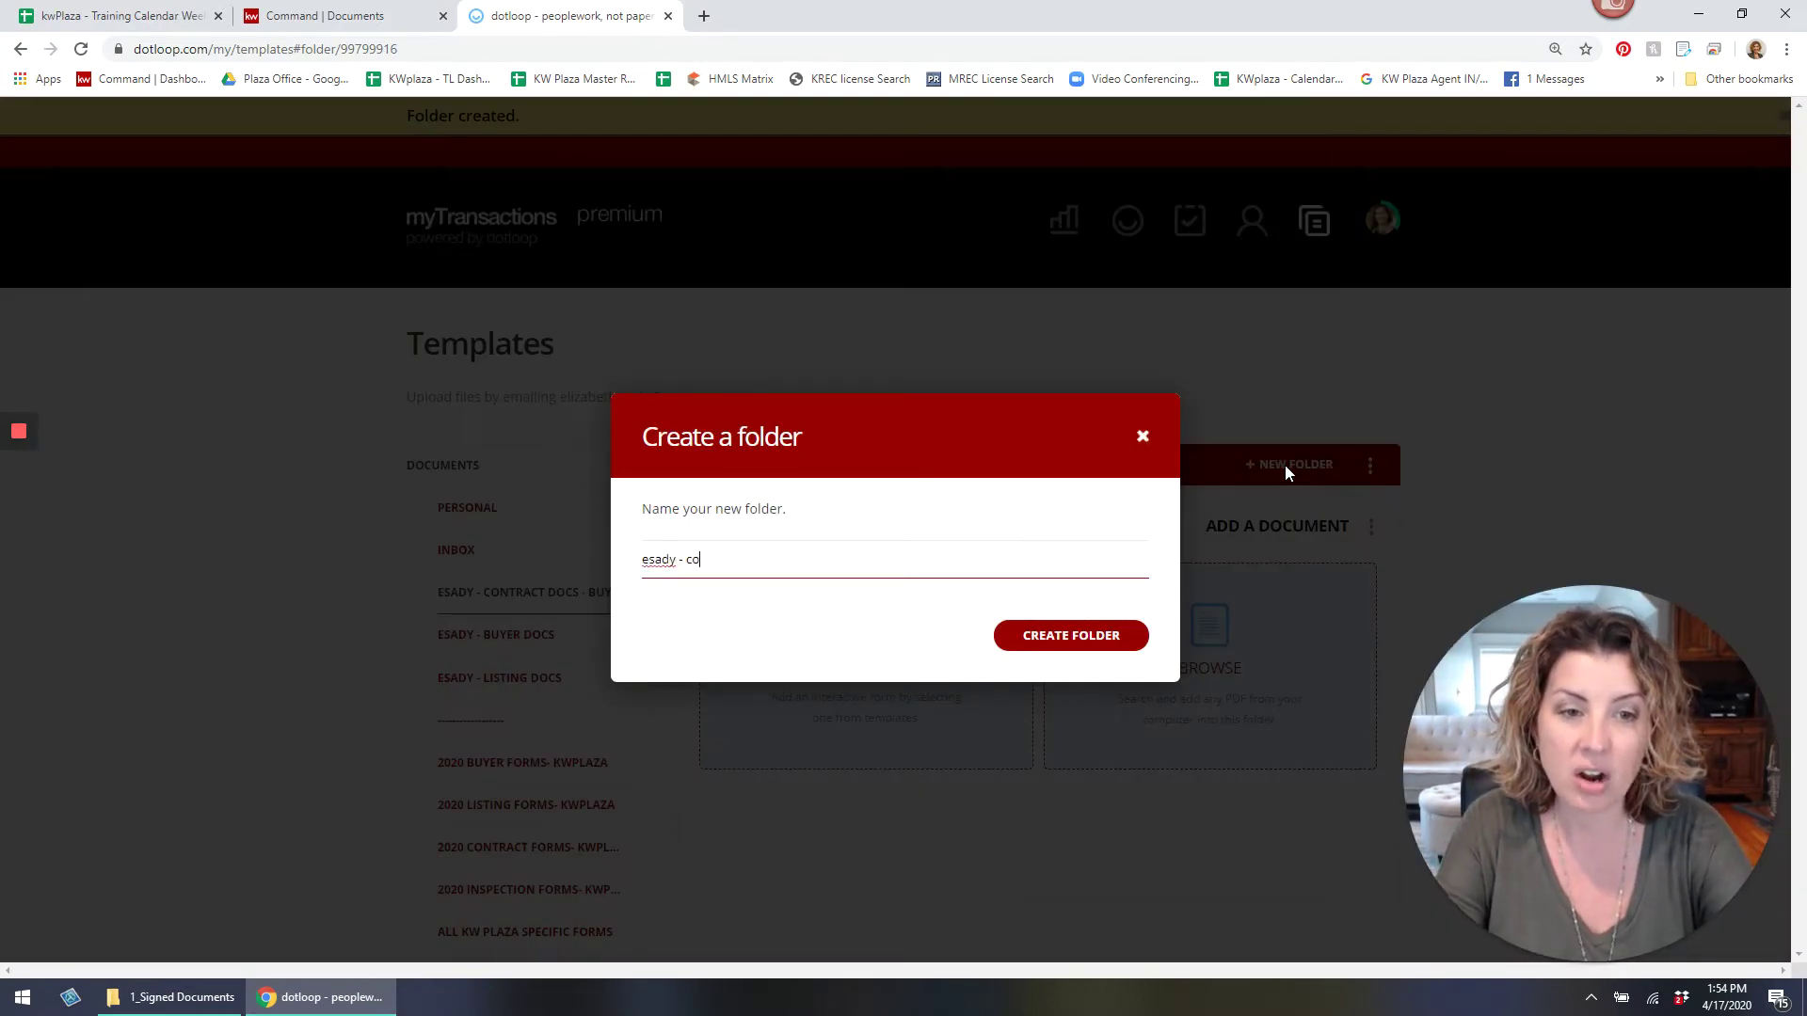
{"action": "type", "text": "ntracts docs"}
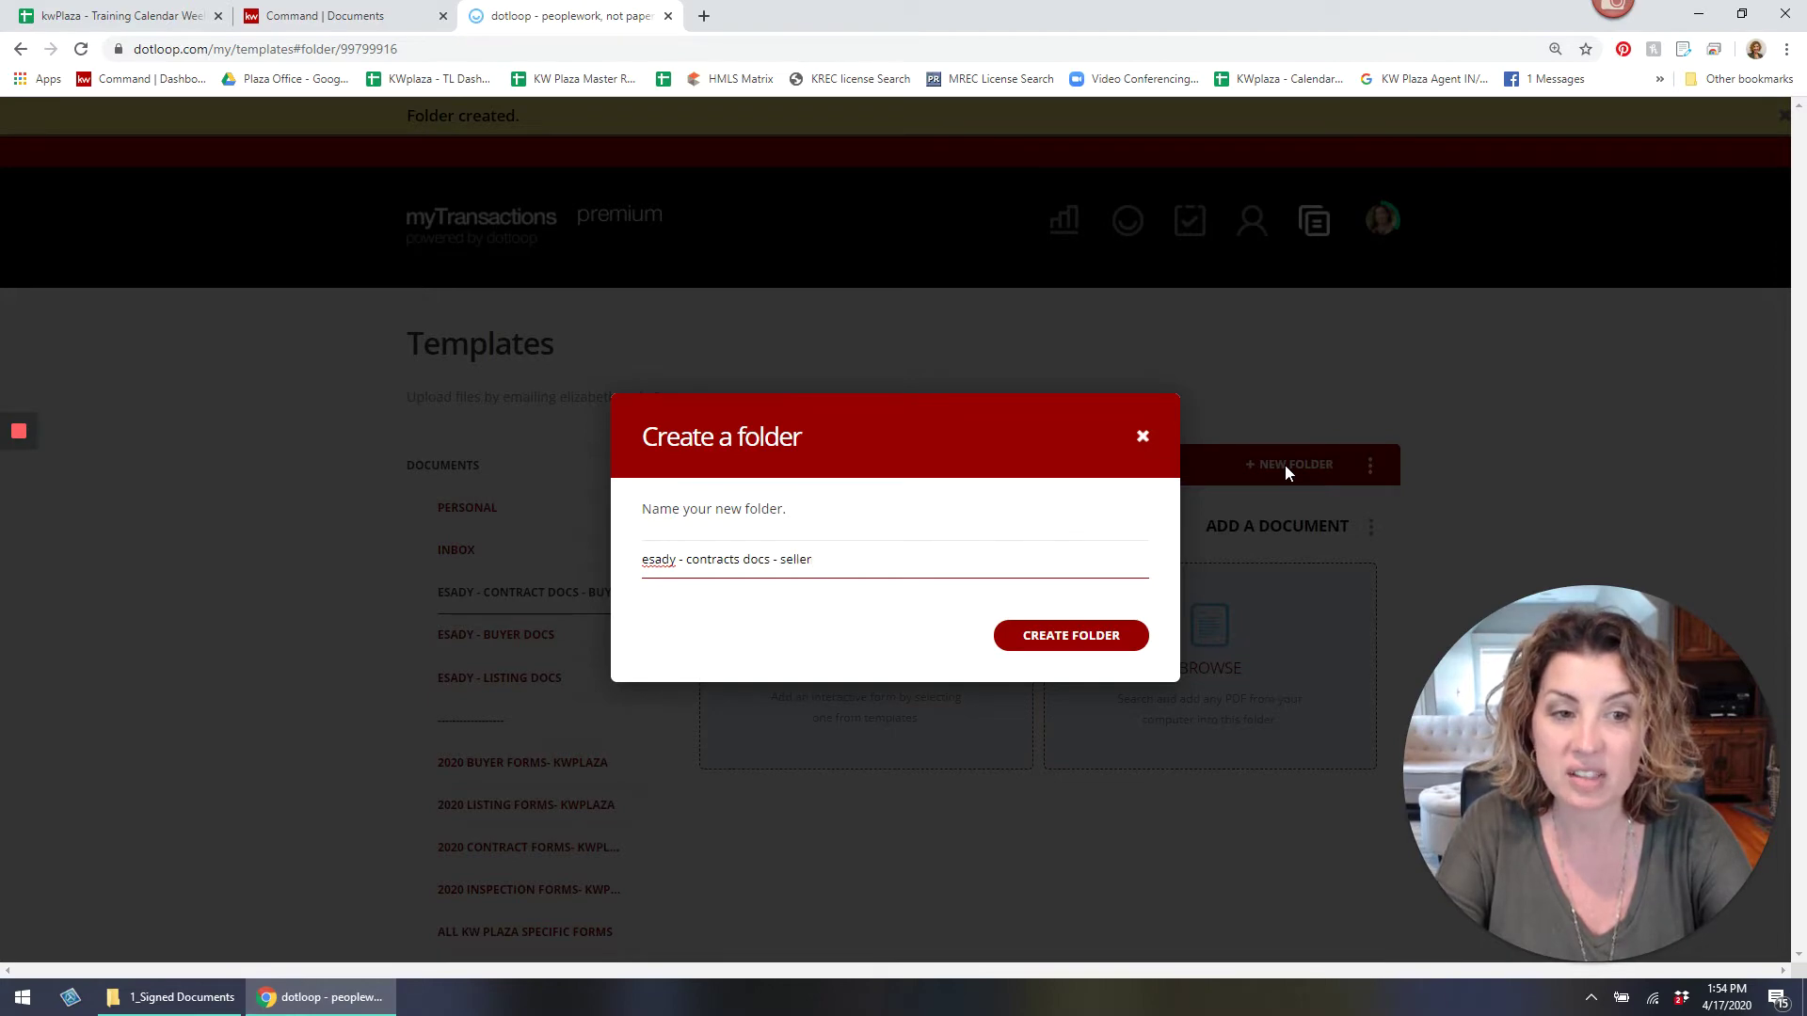
{"action": "type", "text": " - seller"}
{"action": "key", "text": "Return"}
{"action": "left_click", "coordinate": [1267, 461]}
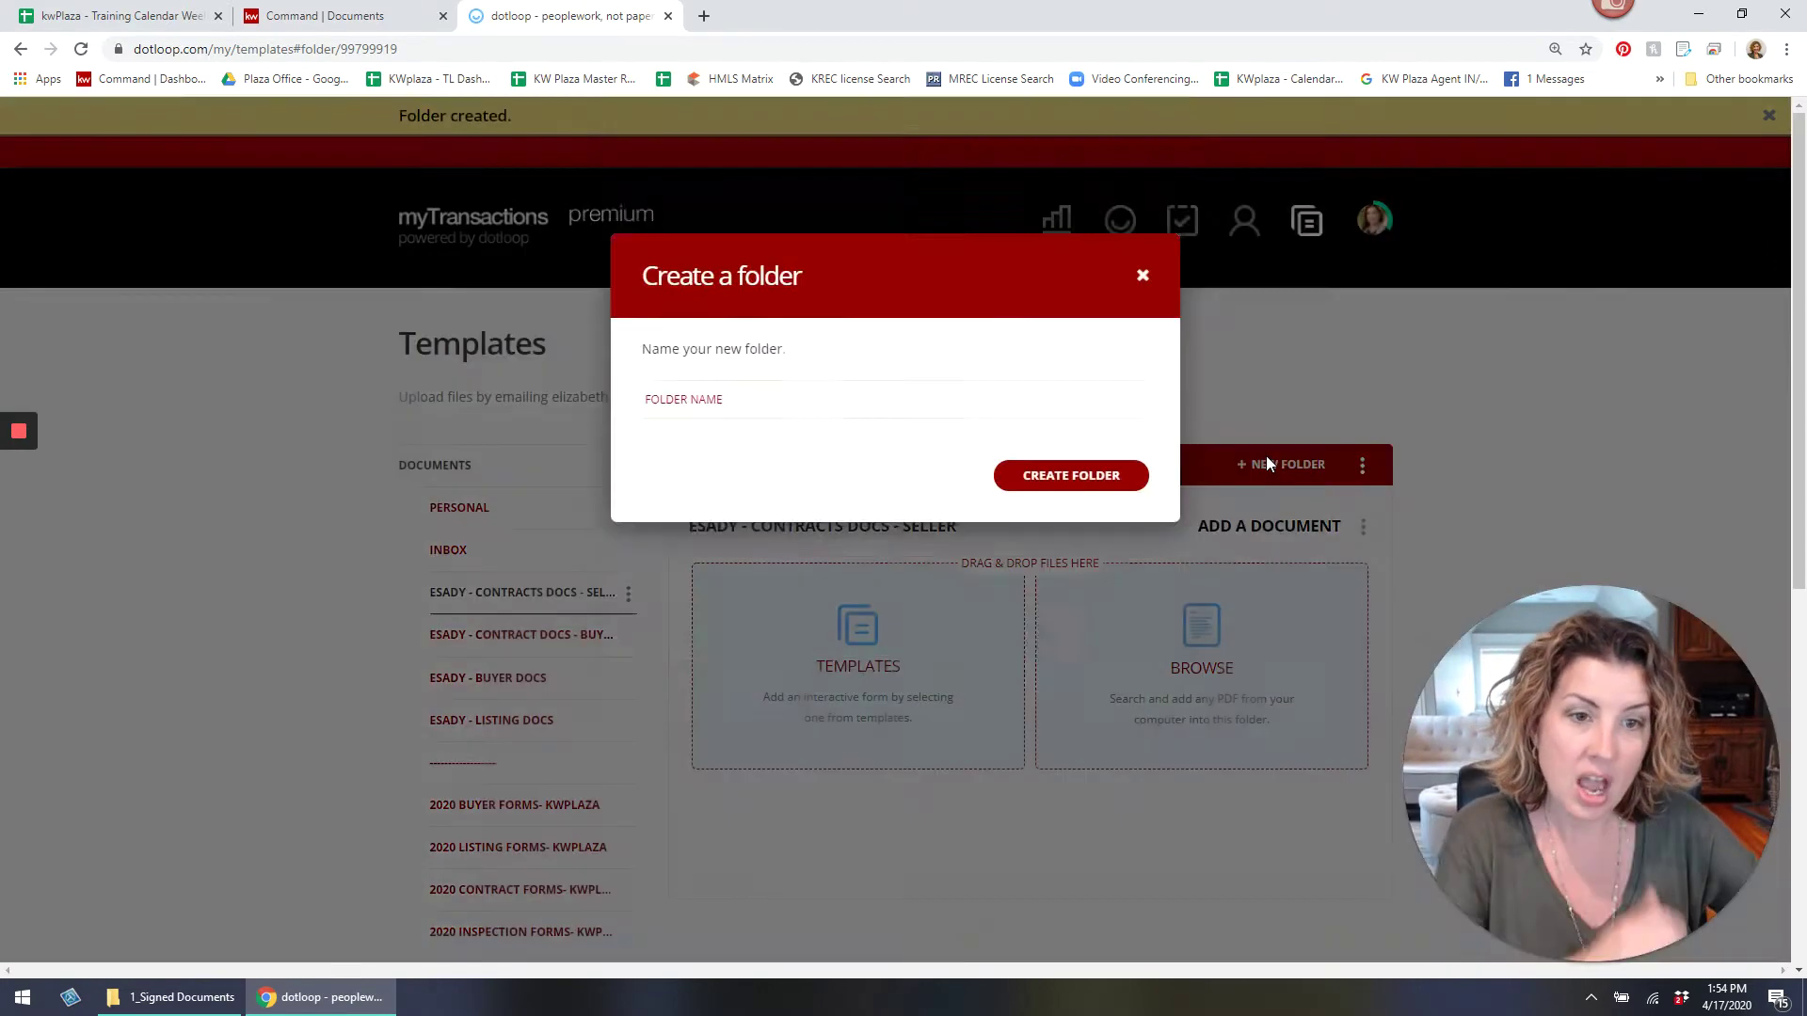
{"action": "type", "text": "esa"}
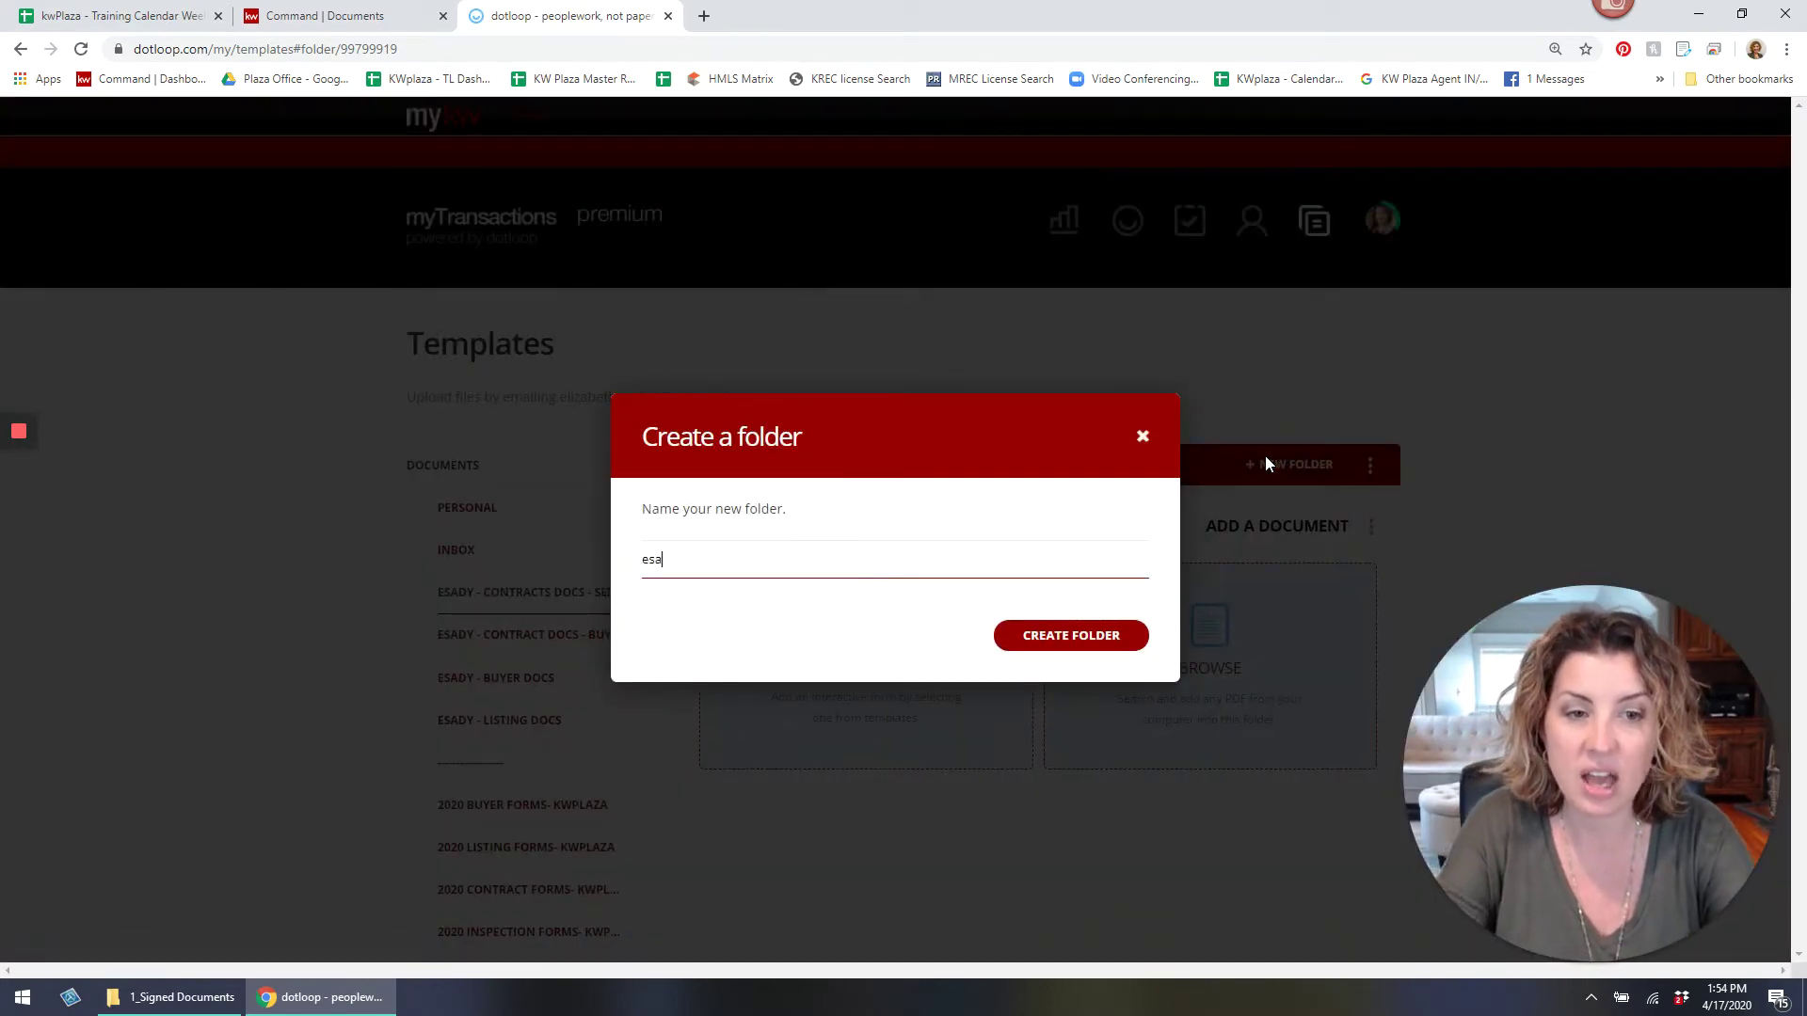
{"action": "type", "text": "dy - inspection"}
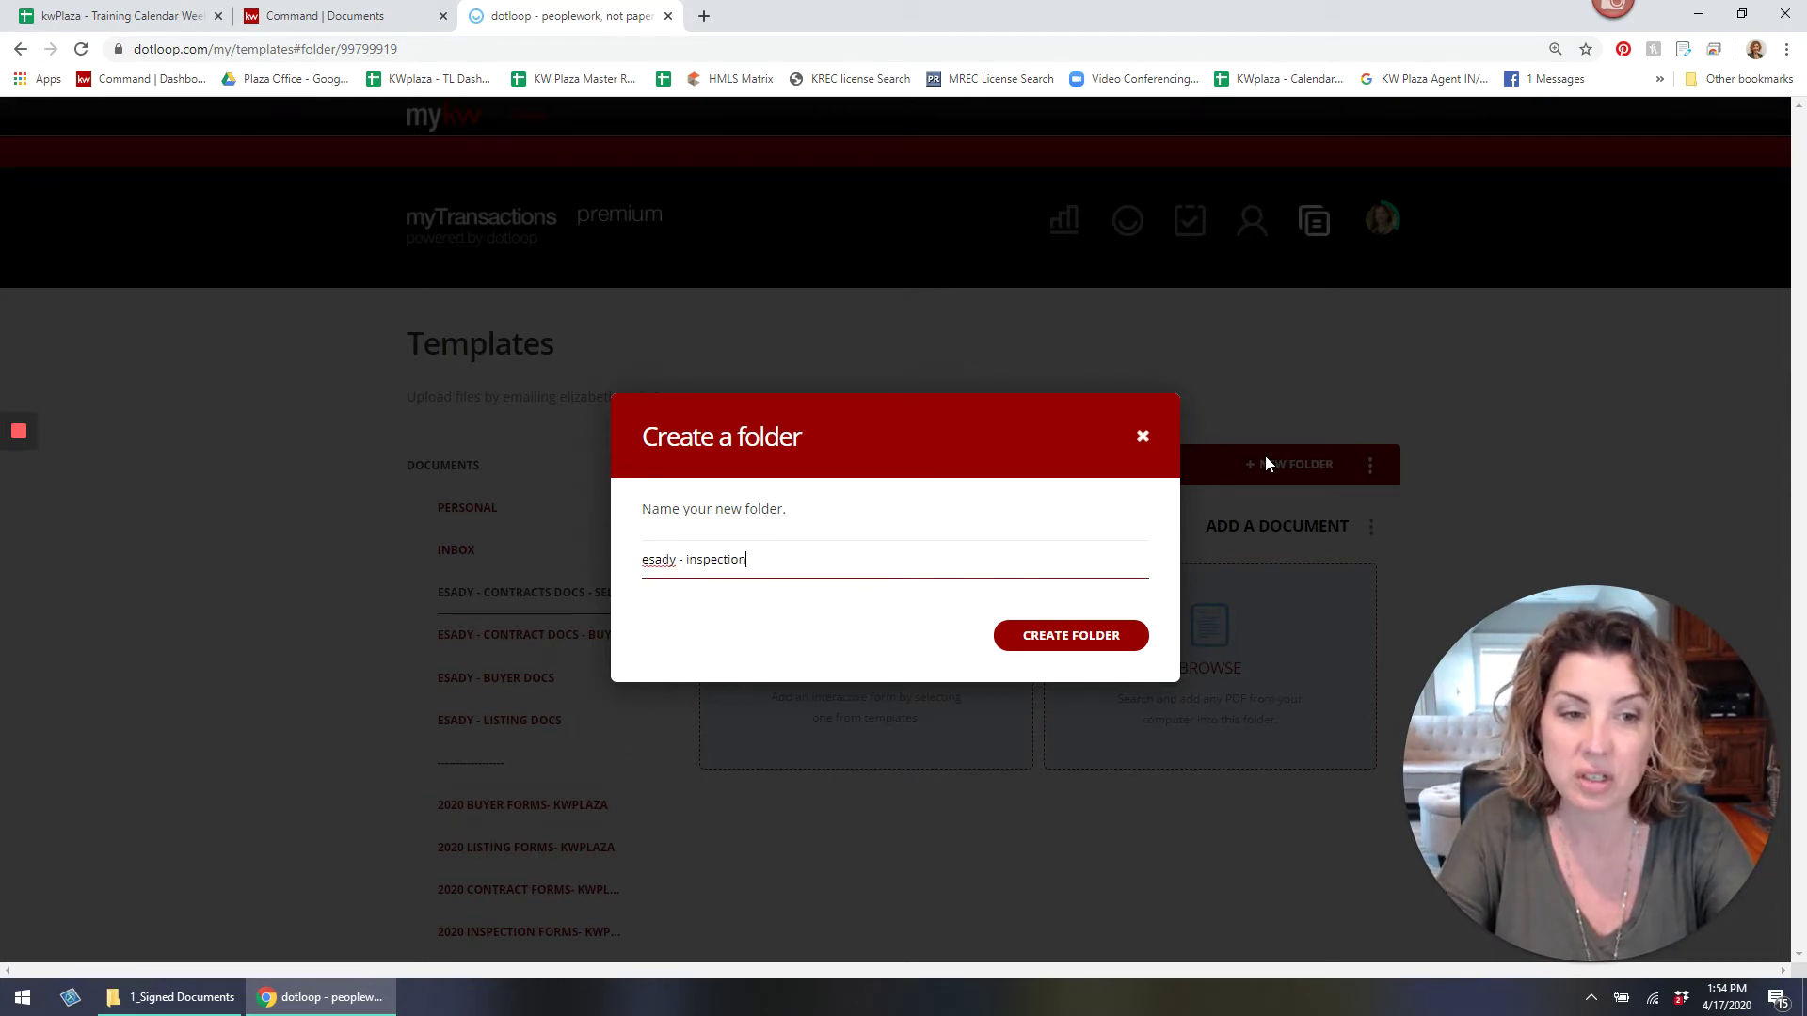
{"action": "type", "text": " doc"}
{"action": "key", "text": "Return"}
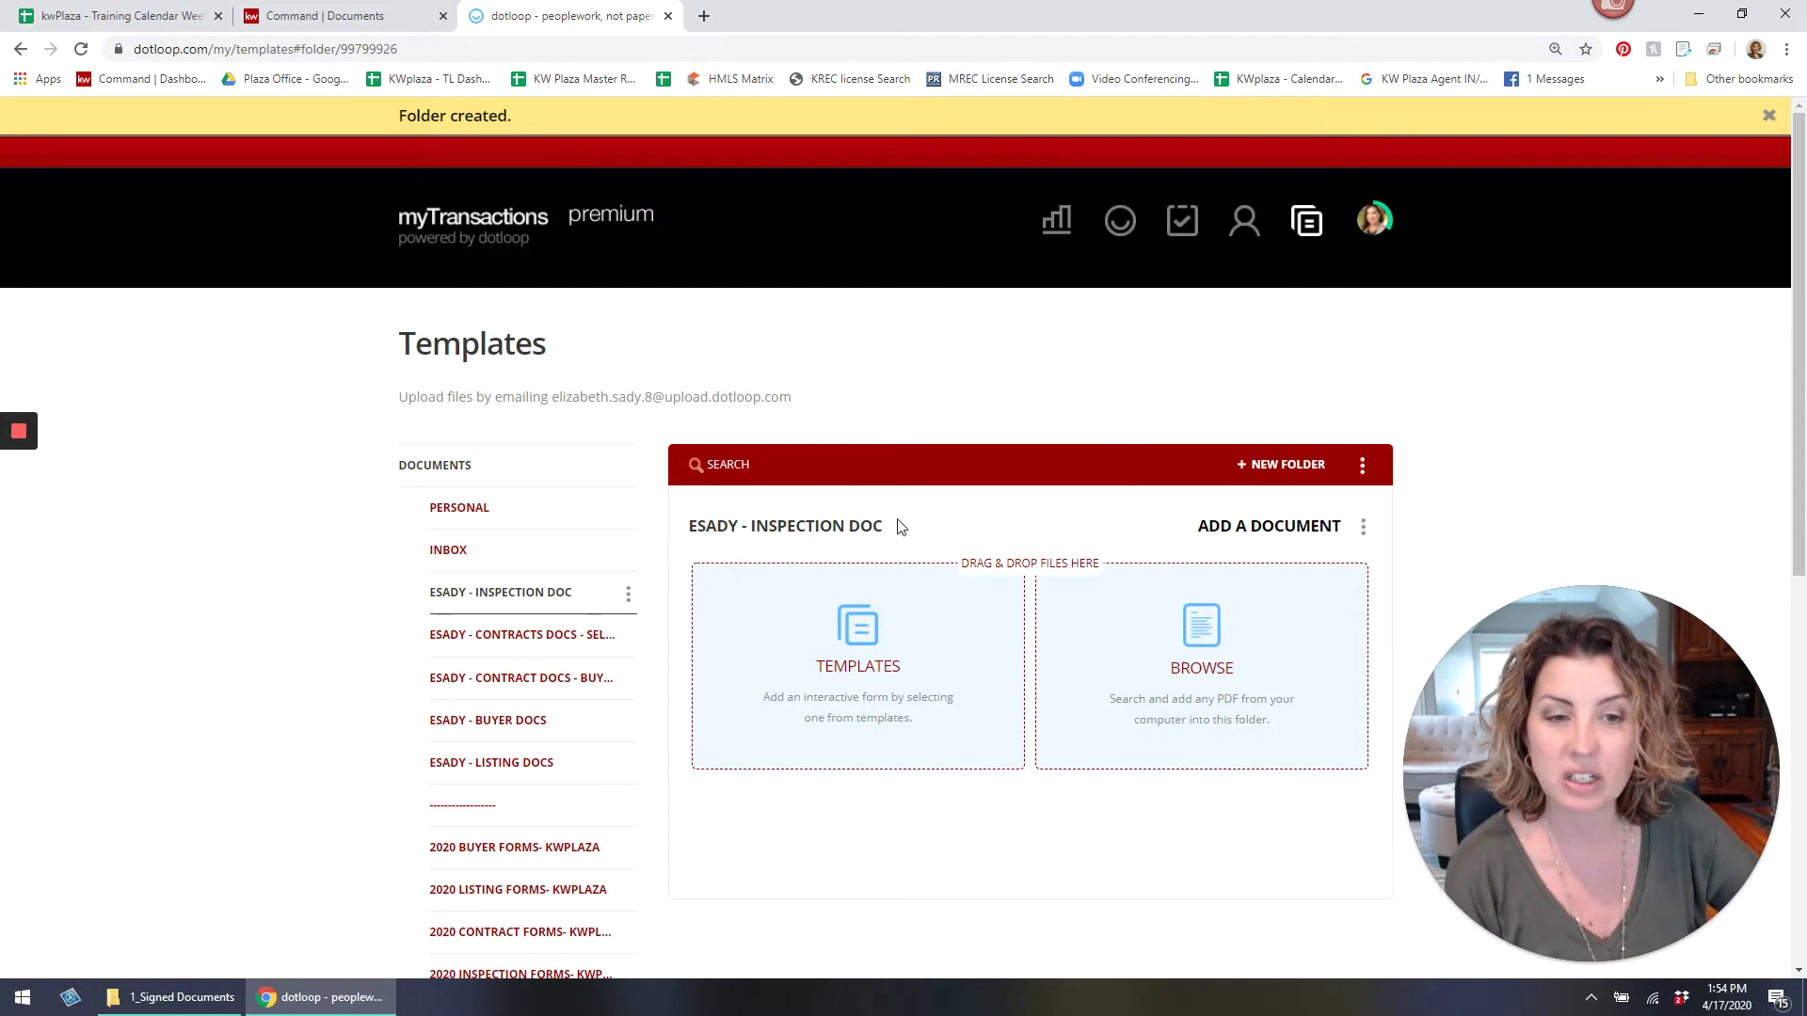
Reorder folders to listing, buyer, seller contracts, buyer contract, inspection; open listing docs.
{"action": "left_click_drag", "start_coordinate": [559, 764], "coordinate": [577, 588]}
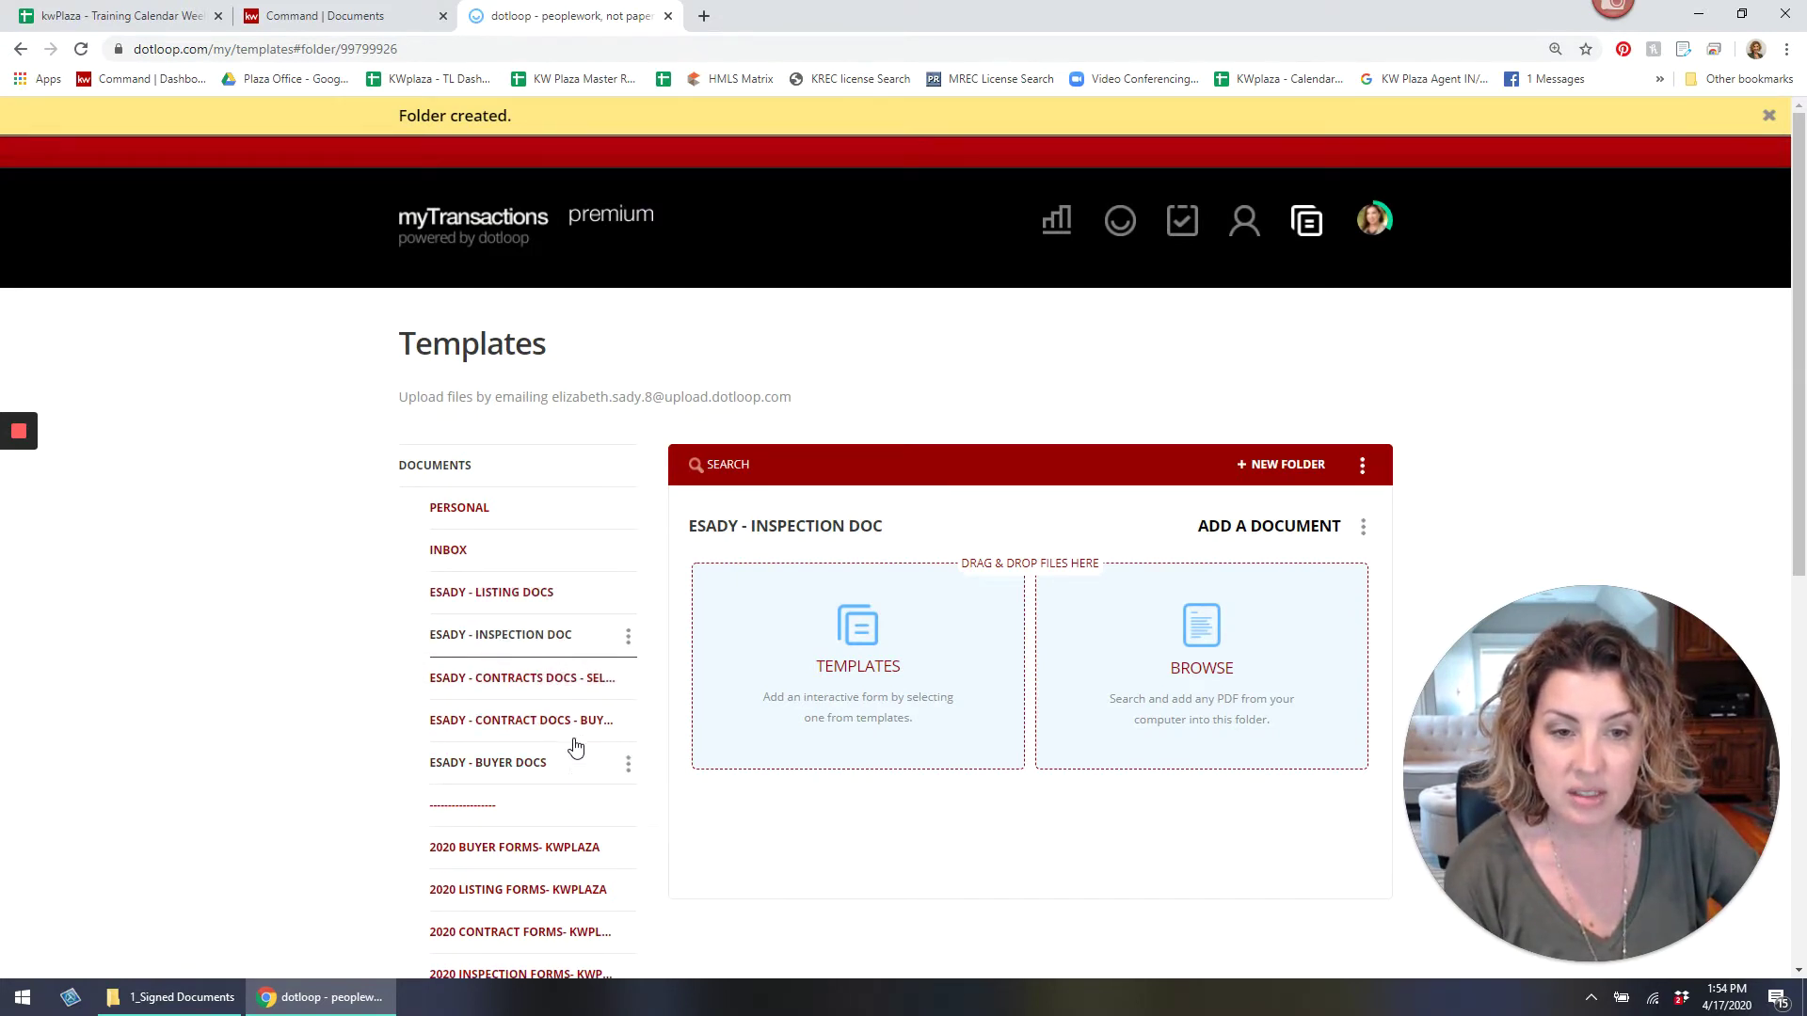
{"action": "left_click_drag", "start_coordinate": [576, 750], "coordinate": [577, 631]}
{"action": "left_click_drag", "start_coordinate": [569, 769], "coordinate": [556, 677]}
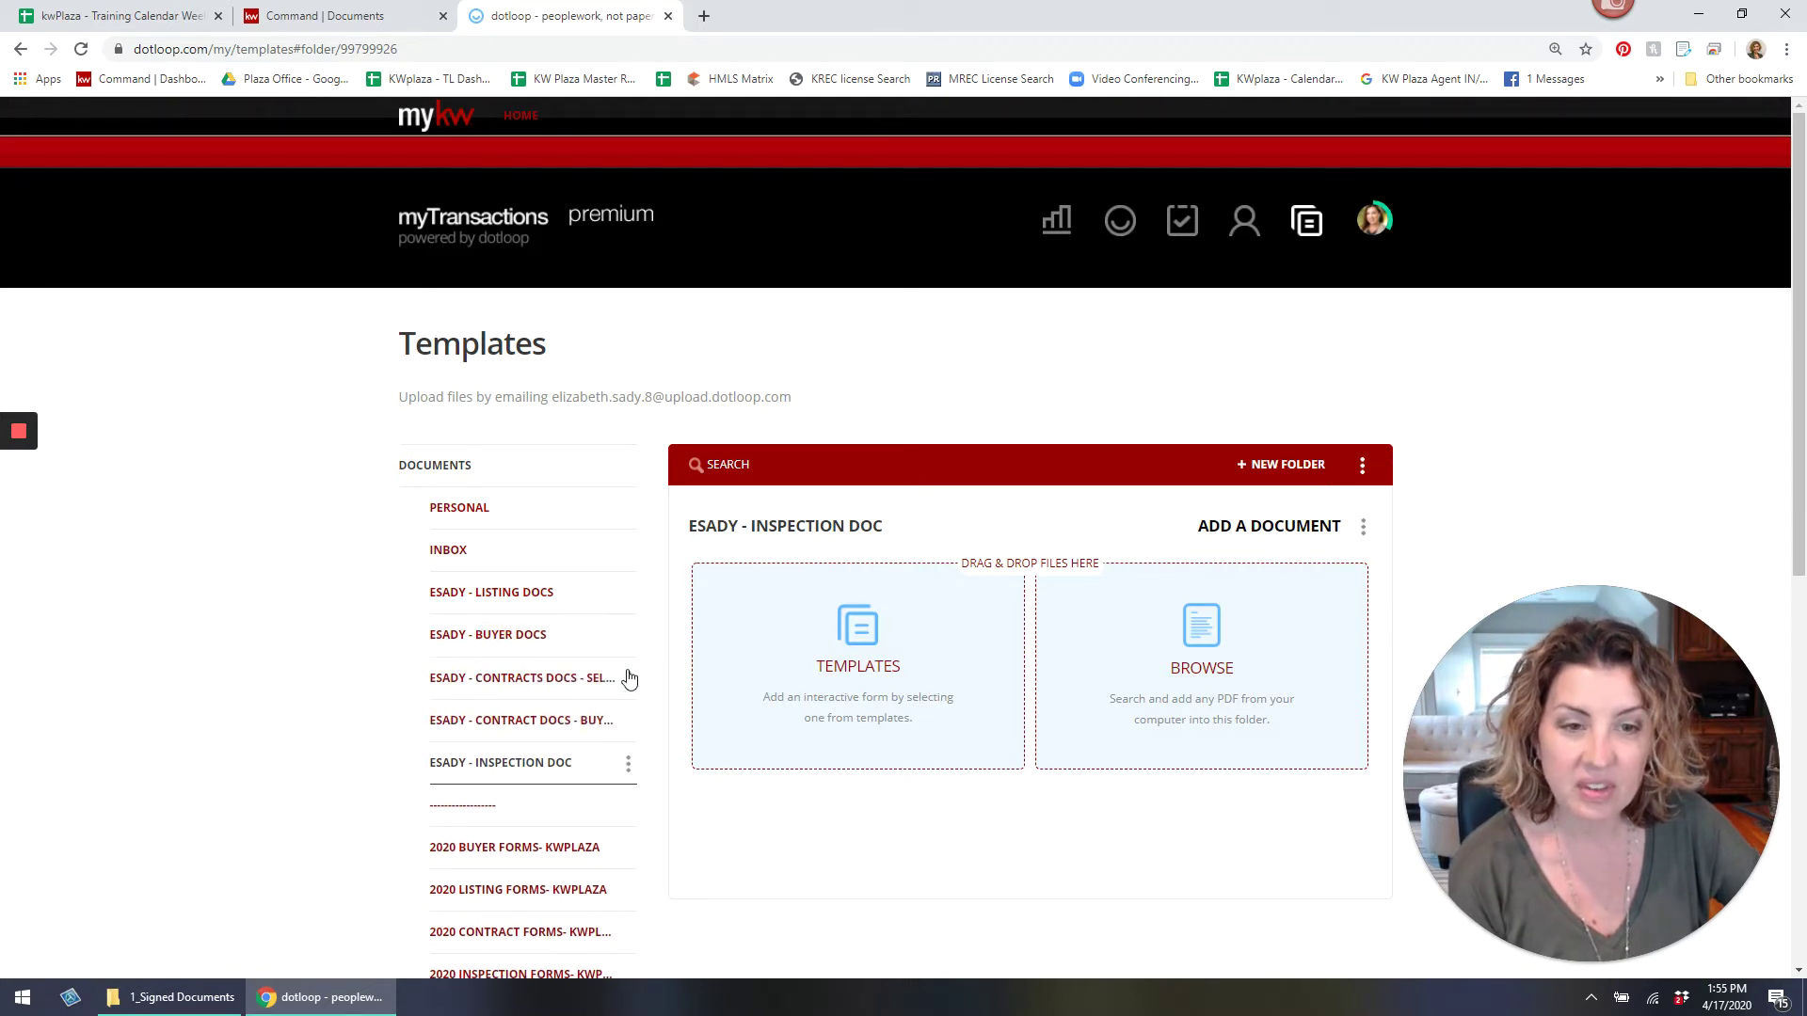
{"action": "left_click", "coordinate": [553, 593]}
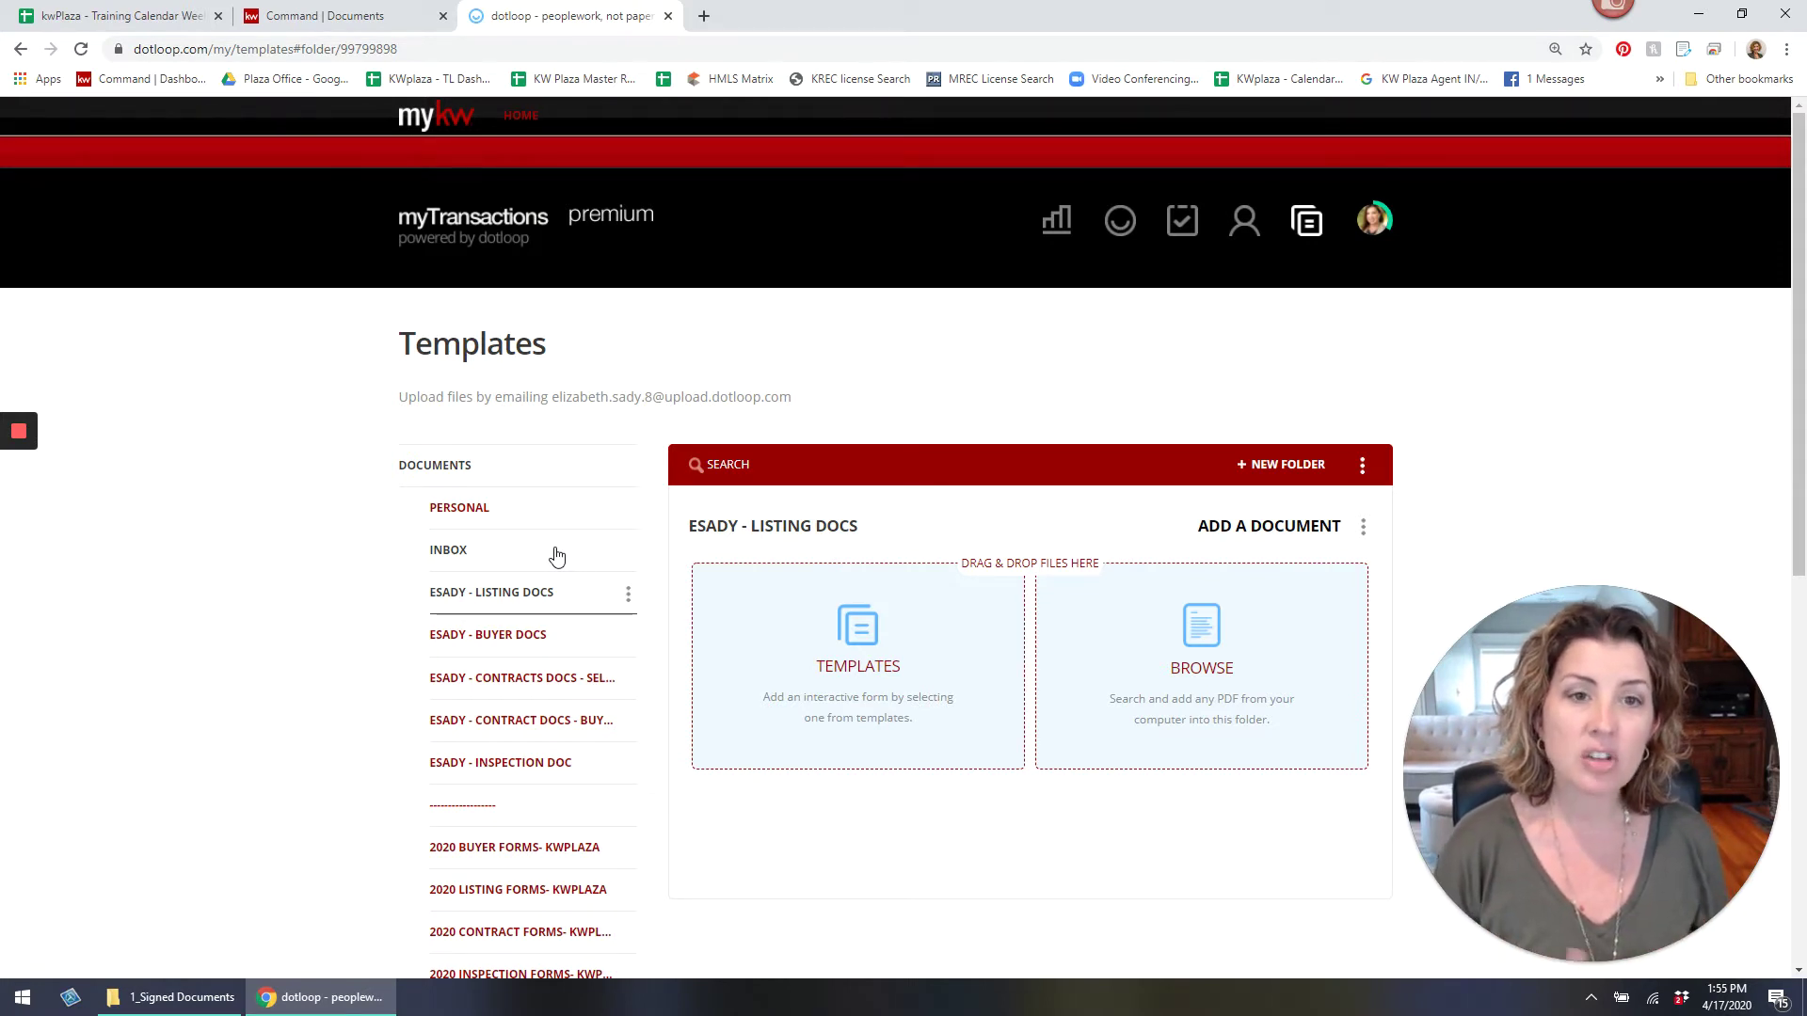
From 2020 LISTING FORMS- KWPLAZA, check the brokerage disclosure/brochure and both Exclusive Right To Sell contracts.
{"action": "left_click", "coordinate": [899, 666]}
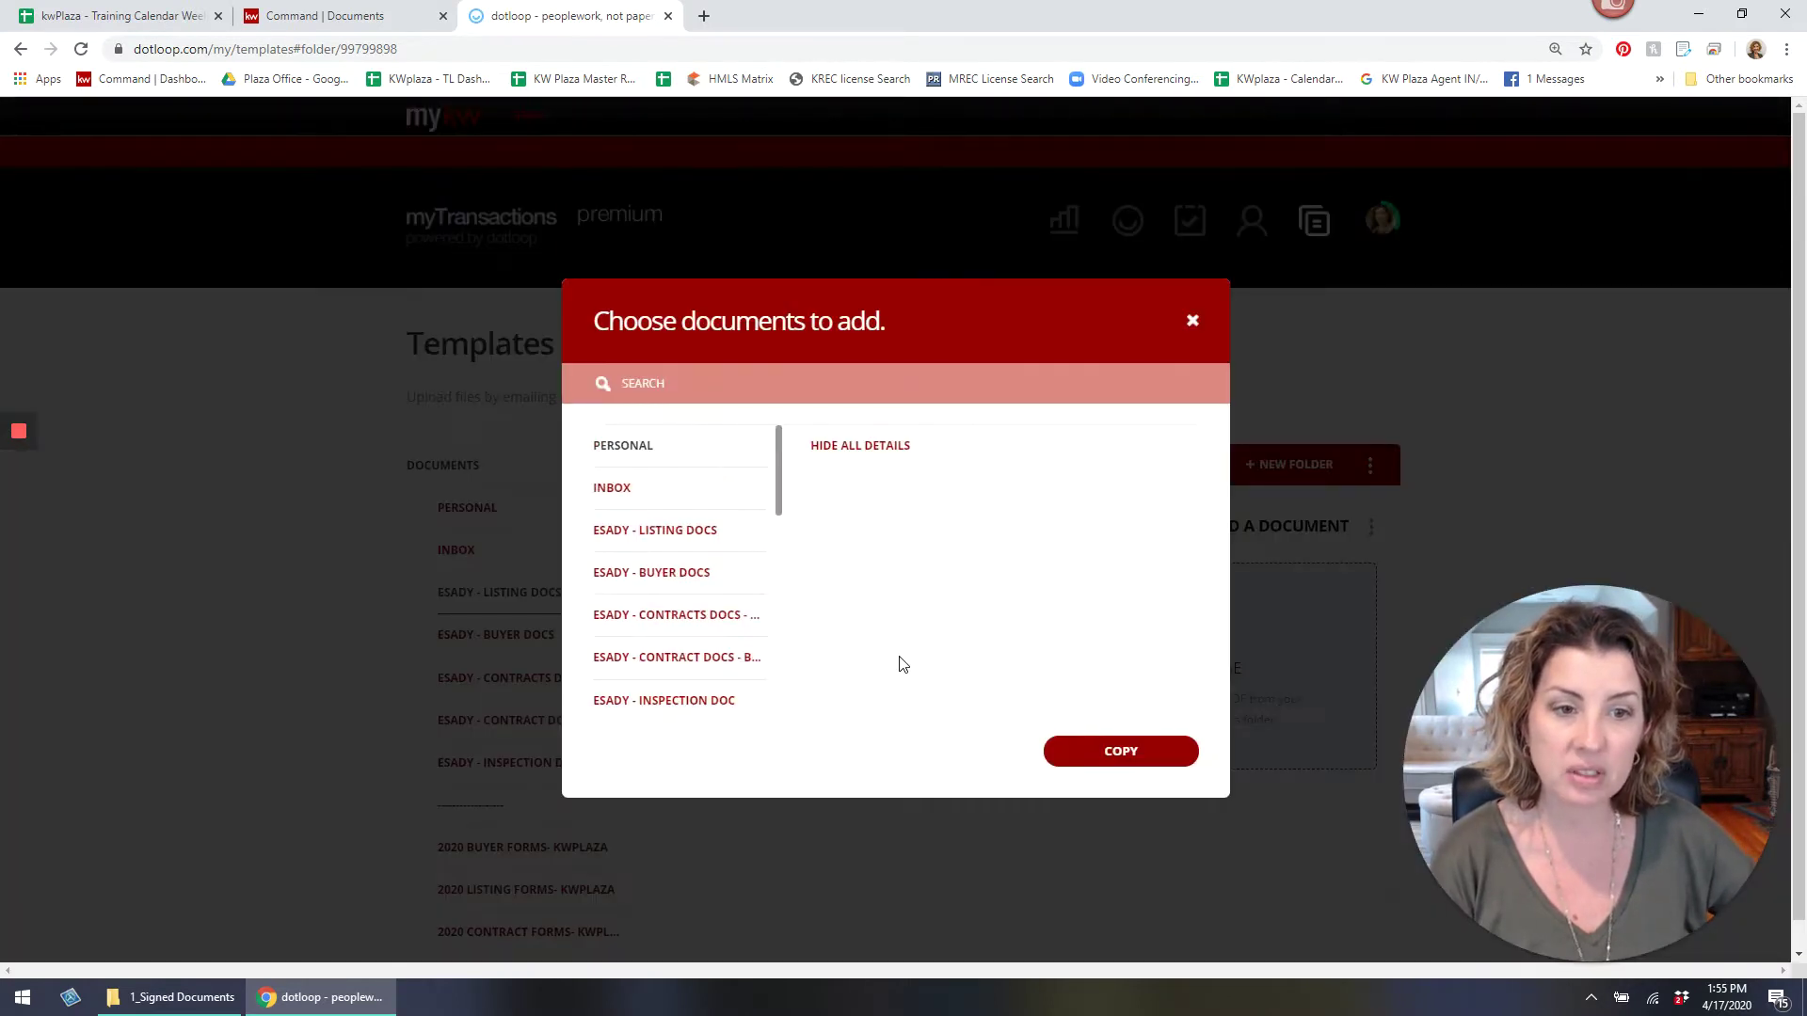
{"action": "scroll", "coordinate": [724, 590], "scroll_direction": "down", "scroll_amount": 2}
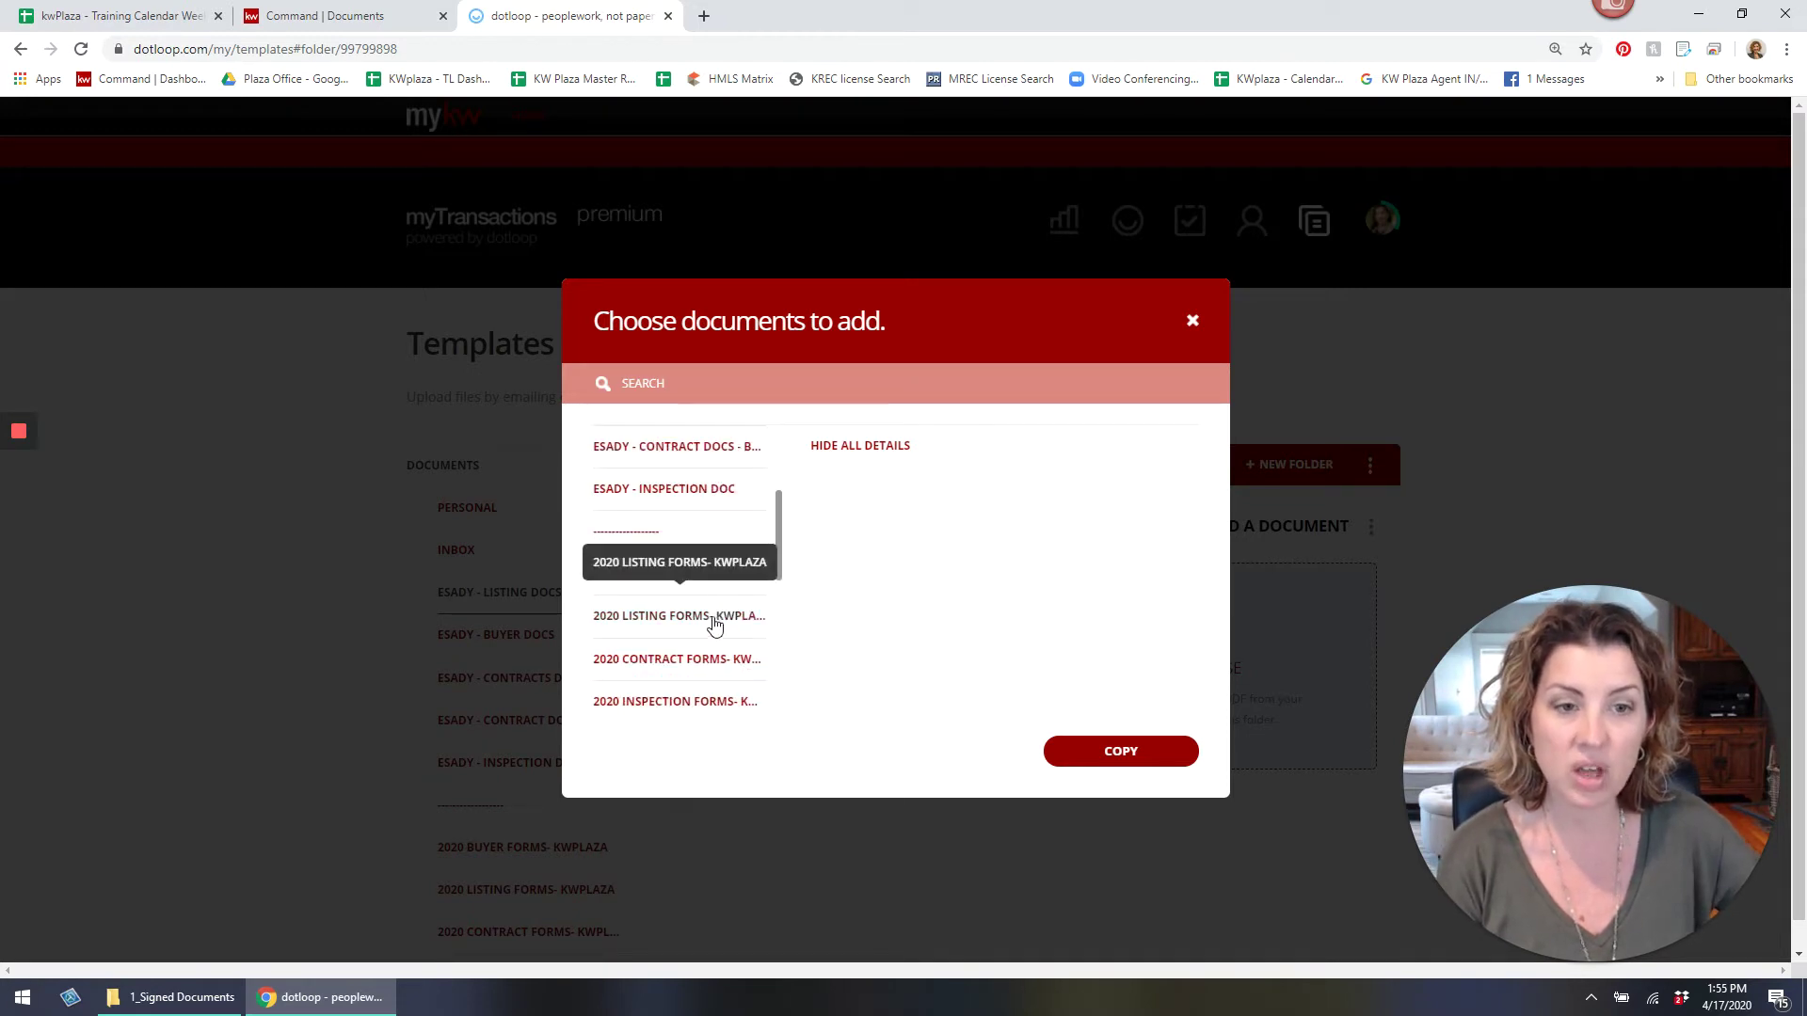
{"action": "left_click", "coordinate": [713, 618]}
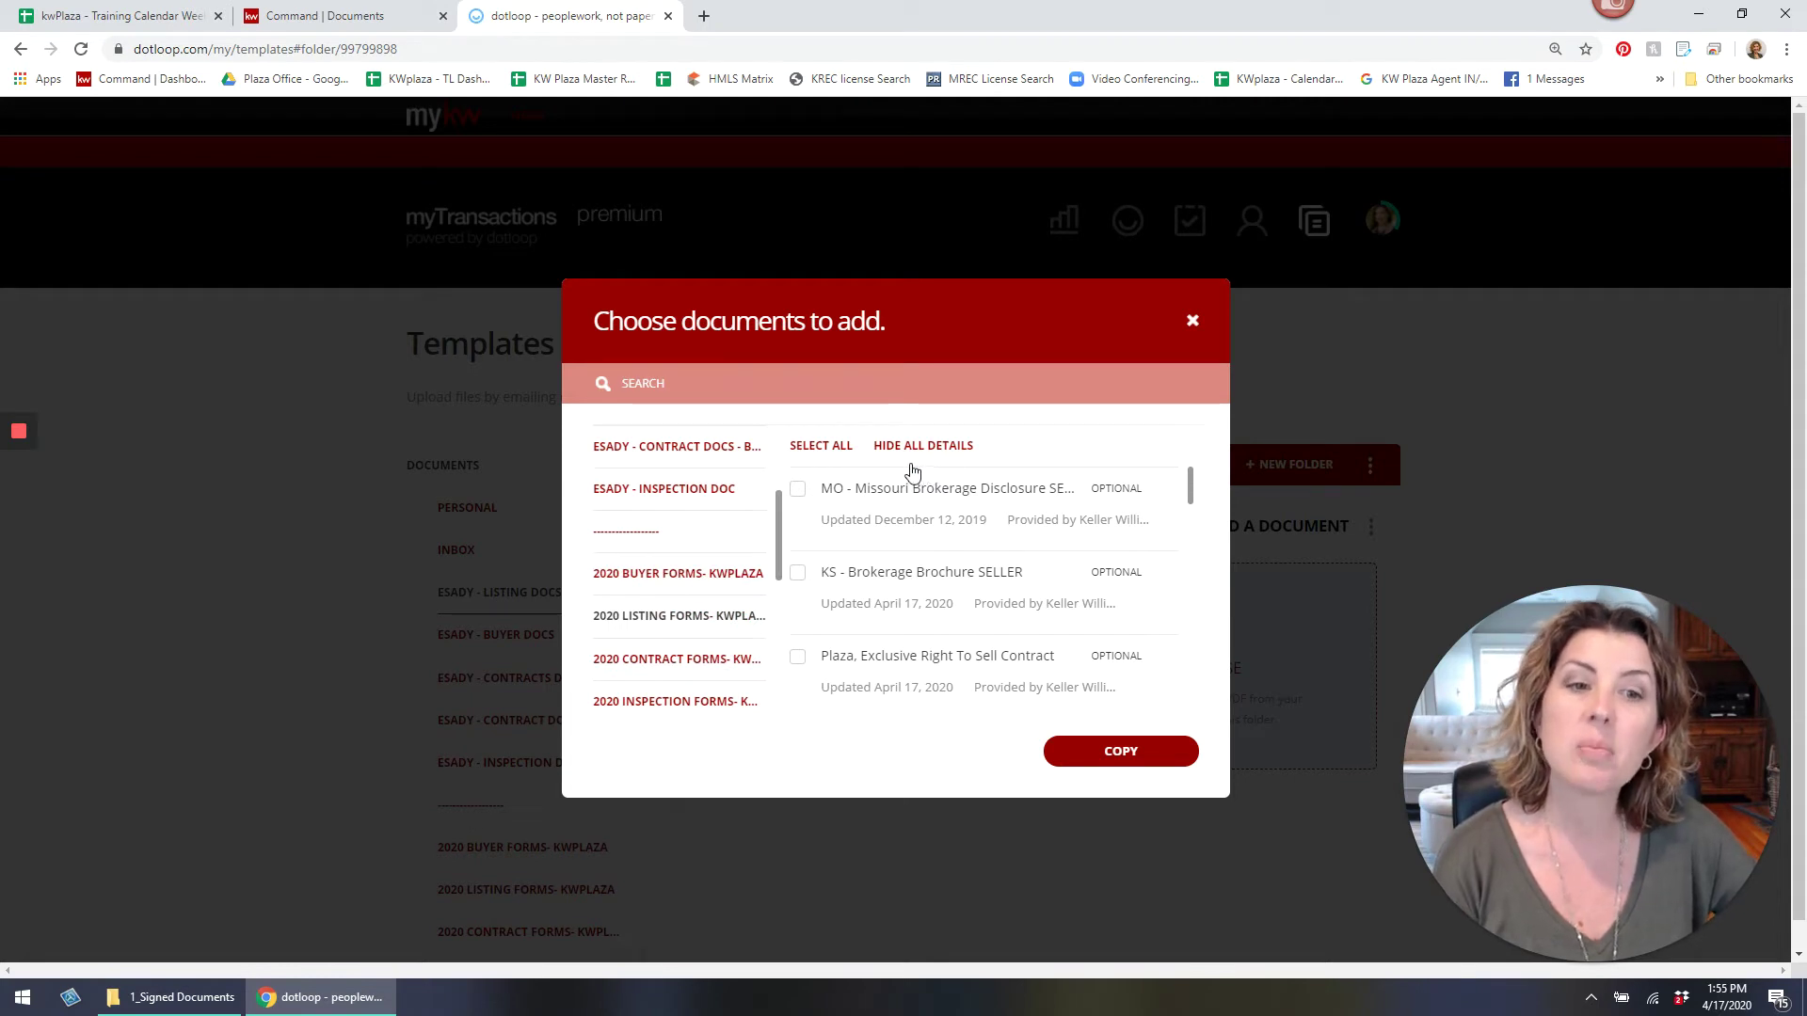
{"action": "left_click", "coordinate": [797, 489]}
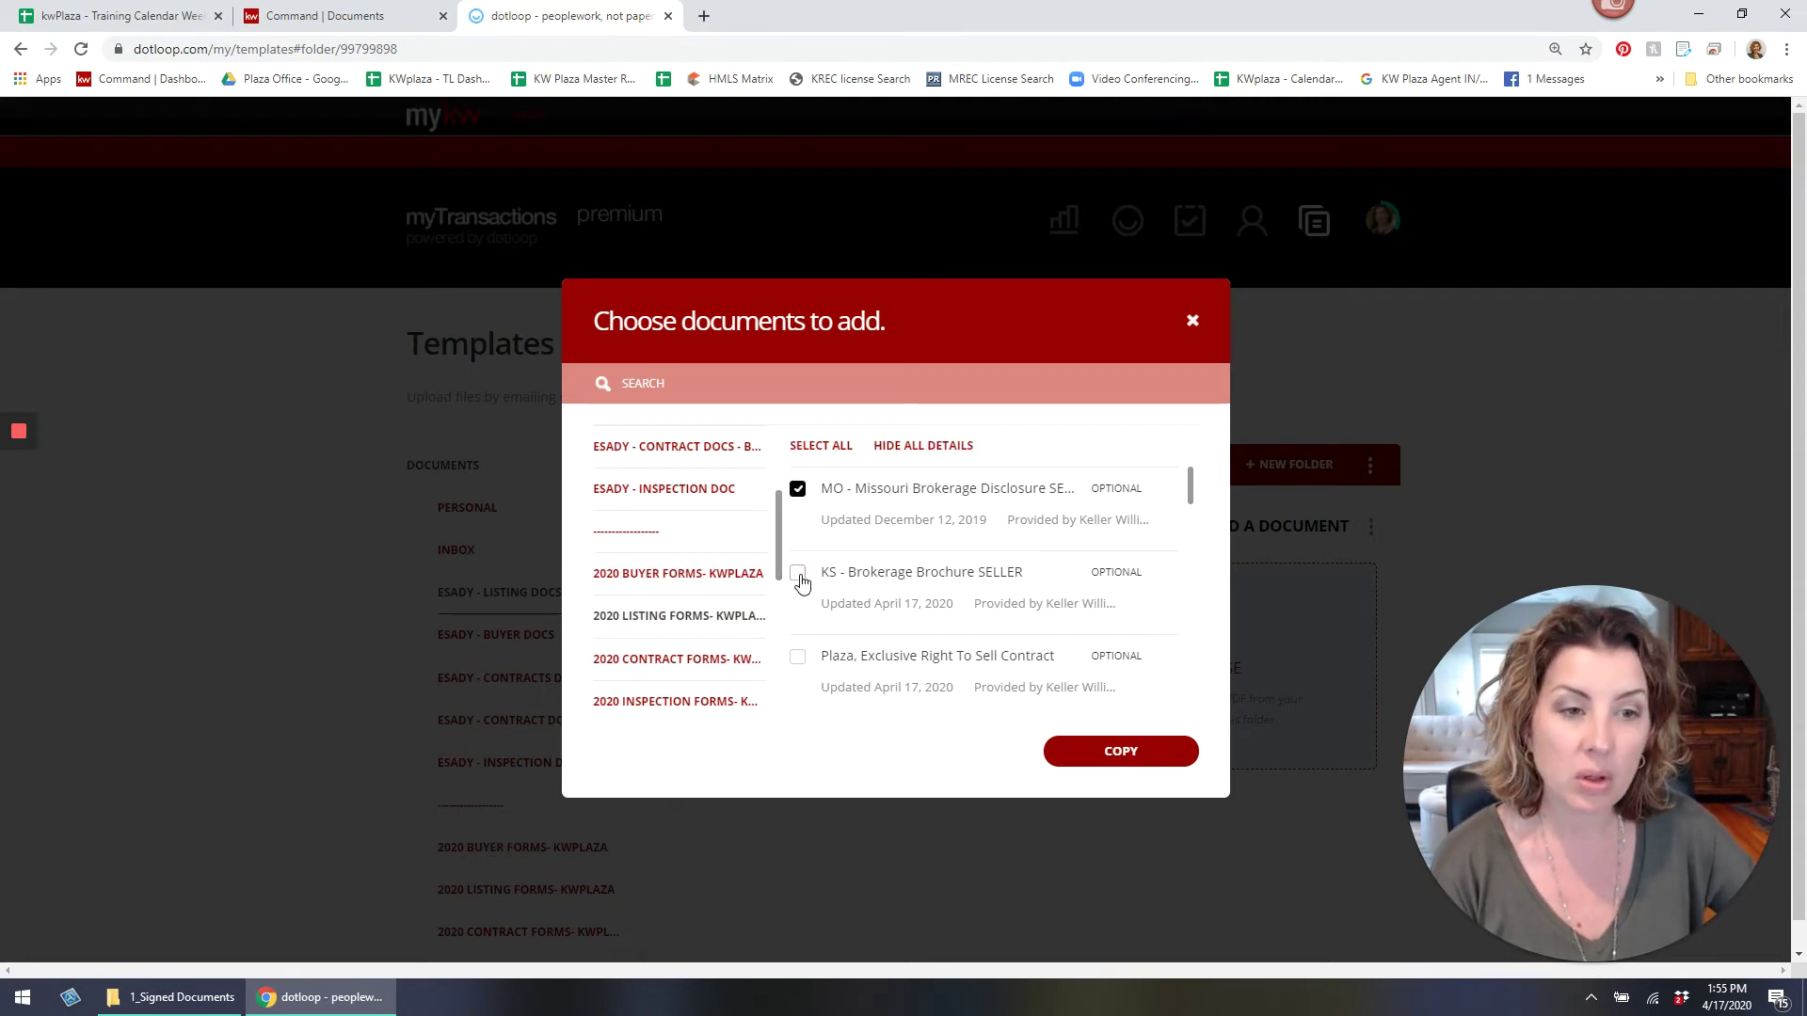
{"action": "left_click", "coordinate": [797, 572]}
{"action": "scroll", "coordinate": [842, 616], "scroll_direction": "down", "scroll_amount": 1}
{"action": "left_click", "coordinate": [798, 555]}
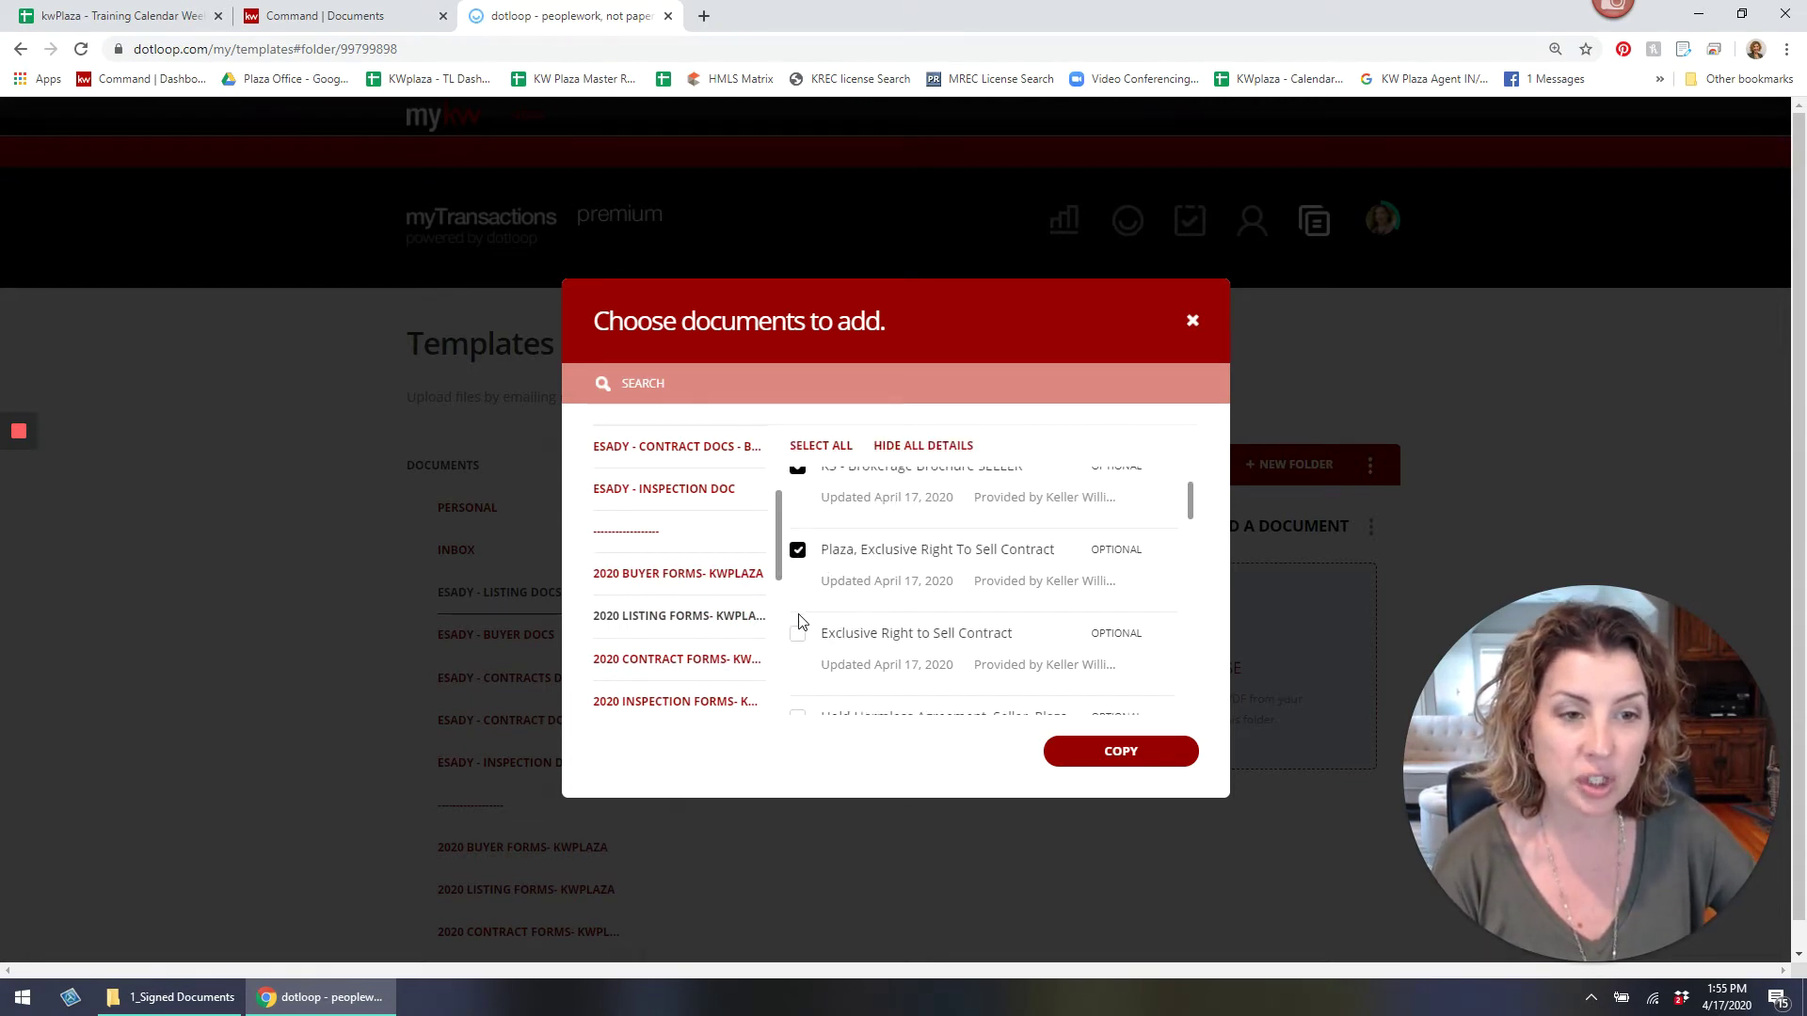
{"action": "left_click", "coordinate": [798, 634]}
Check Hold Harmless, COVID-19 Addendum, Proceeds Worksheet, Cyber Notice, TILA-RESPA, Franchise and Affiliated Business forms.
{"action": "scroll", "coordinate": [797, 626], "scroll_direction": "down", "scroll_amount": 1}
{"action": "left_click", "coordinate": [797, 613]}
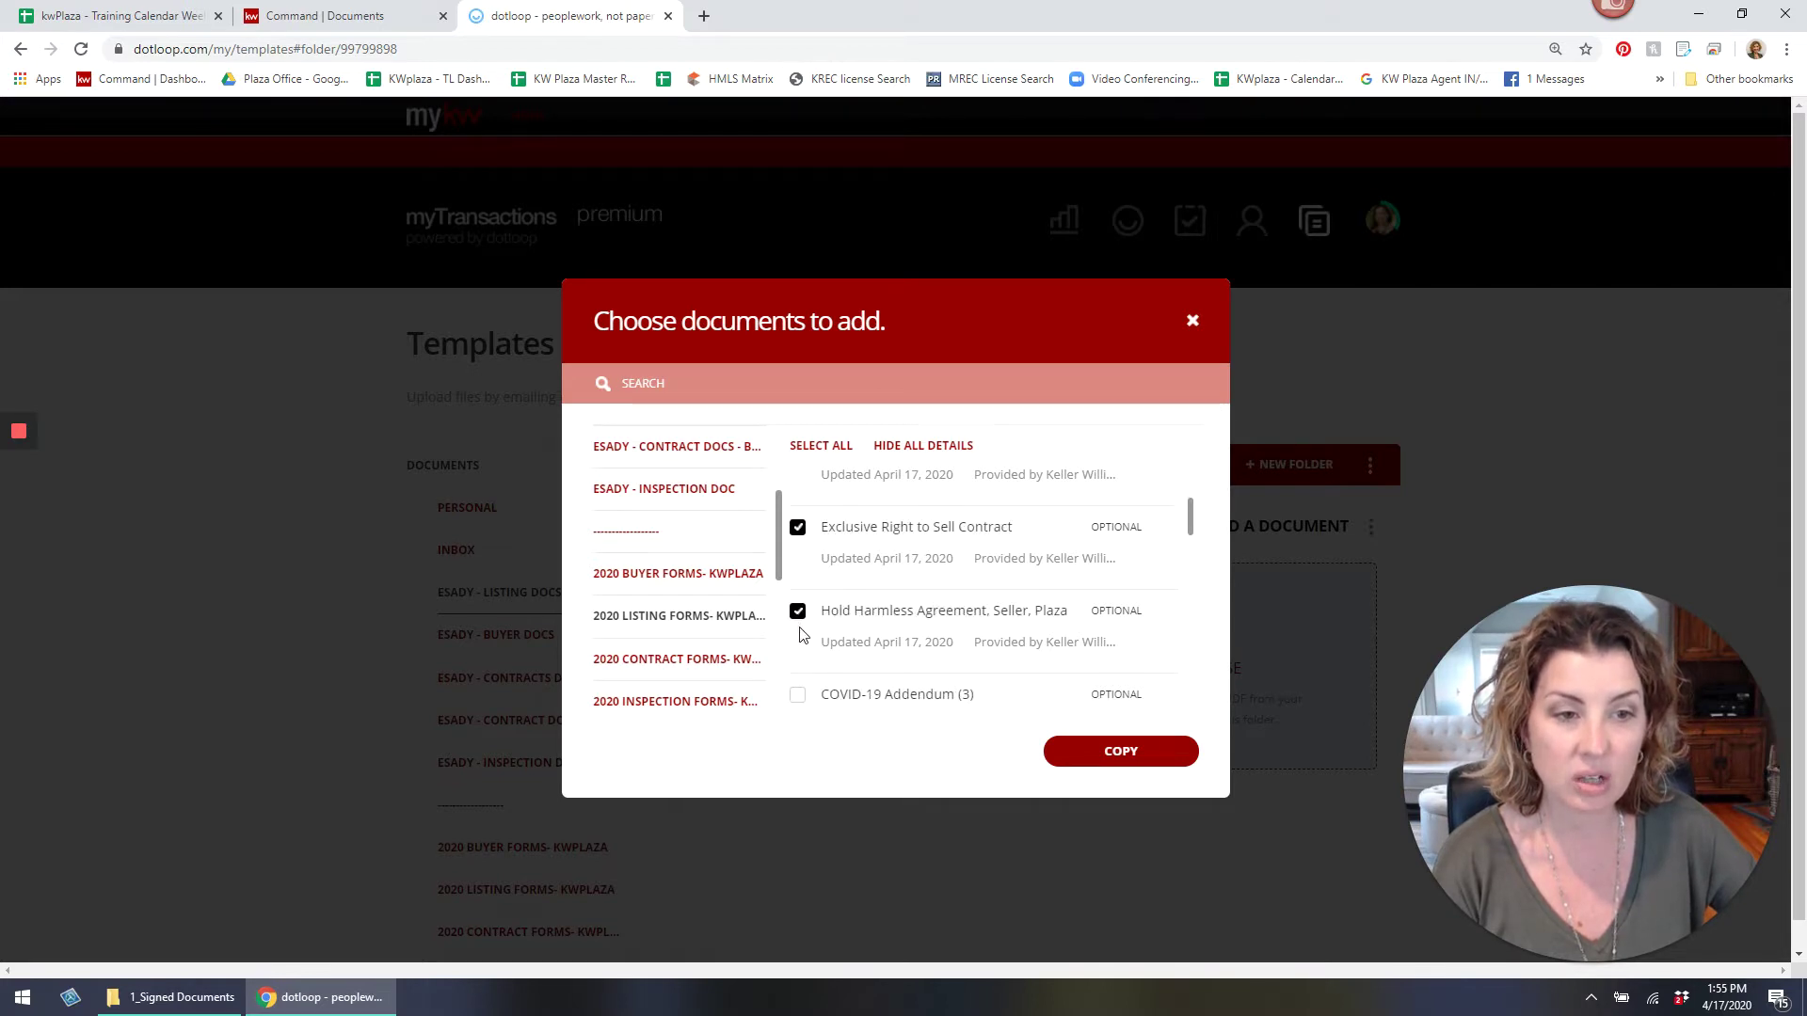
{"action": "scroll", "coordinate": [800, 625], "scroll_direction": "down", "scroll_amount": 1}
{"action": "left_click", "coordinate": [797, 588]}
{"action": "scroll", "coordinate": [803, 650], "scroll_direction": "down", "scroll_amount": 1}
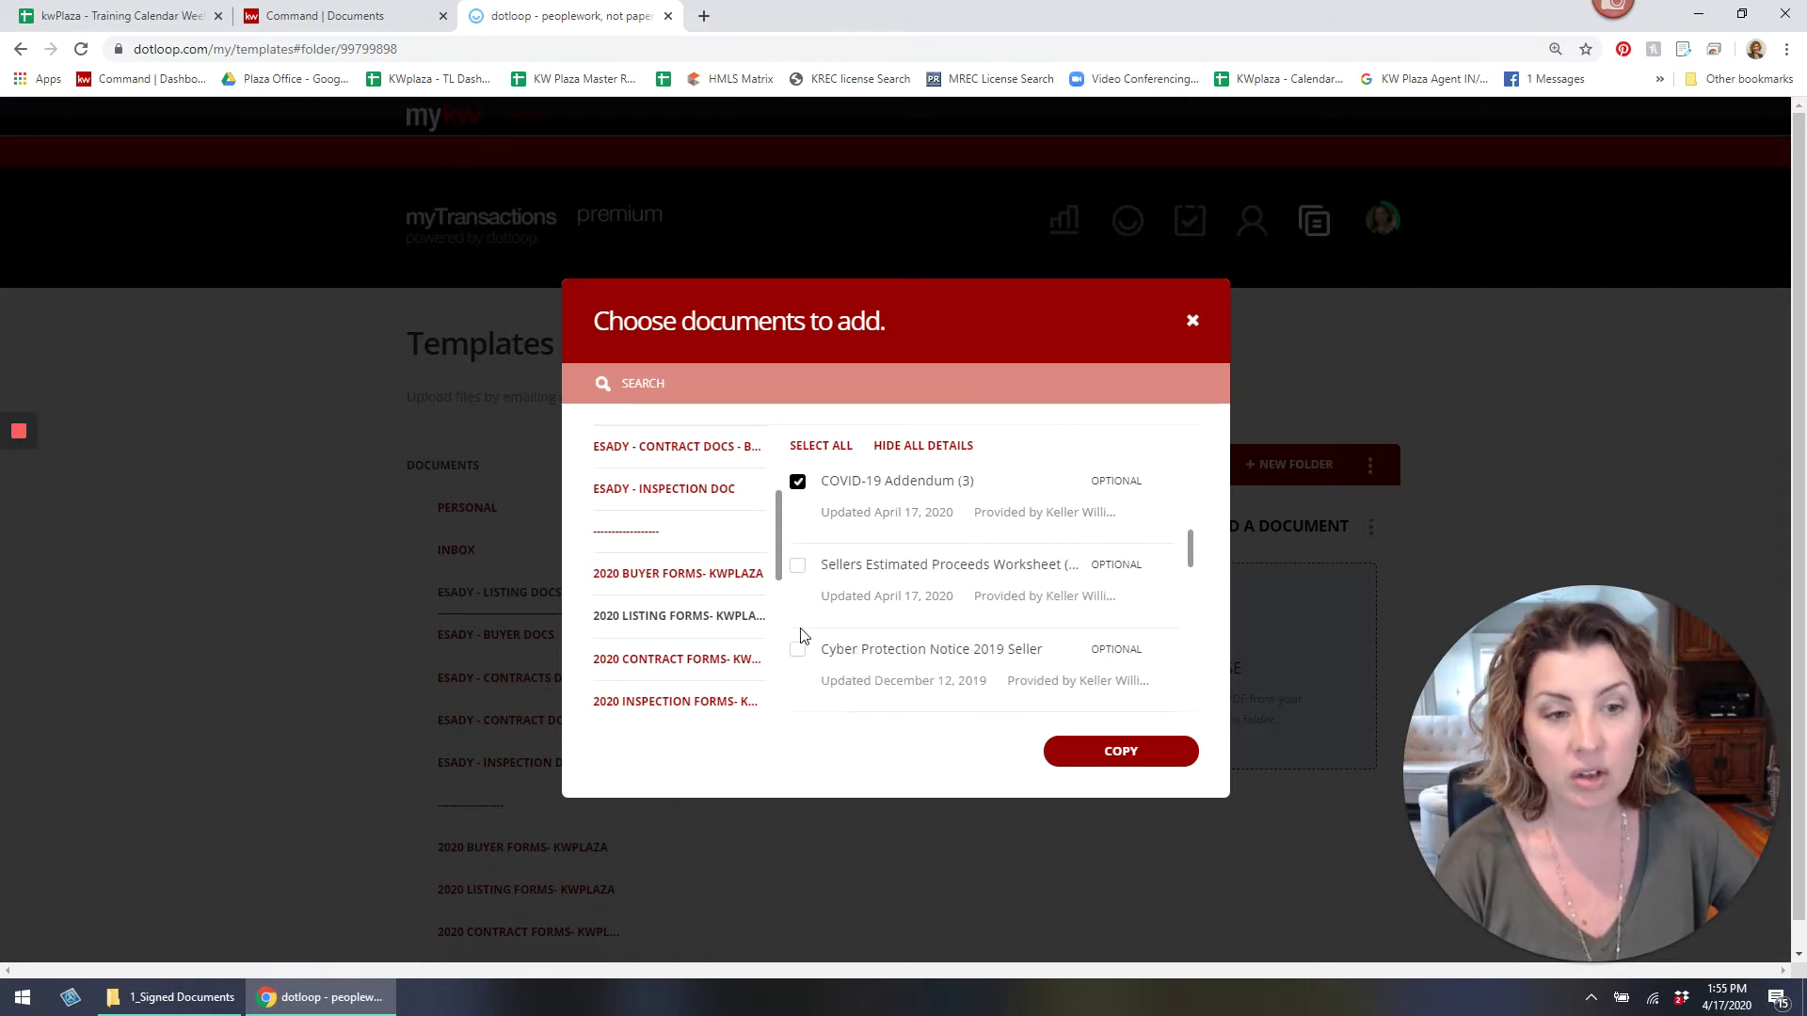
{"action": "left_click", "coordinate": [797, 565]}
{"action": "left_click", "coordinate": [797, 652]}
{"action": "scroll", "coordinate": [799, 649], "scroll_direction": "down", "scroll_amount": 1}
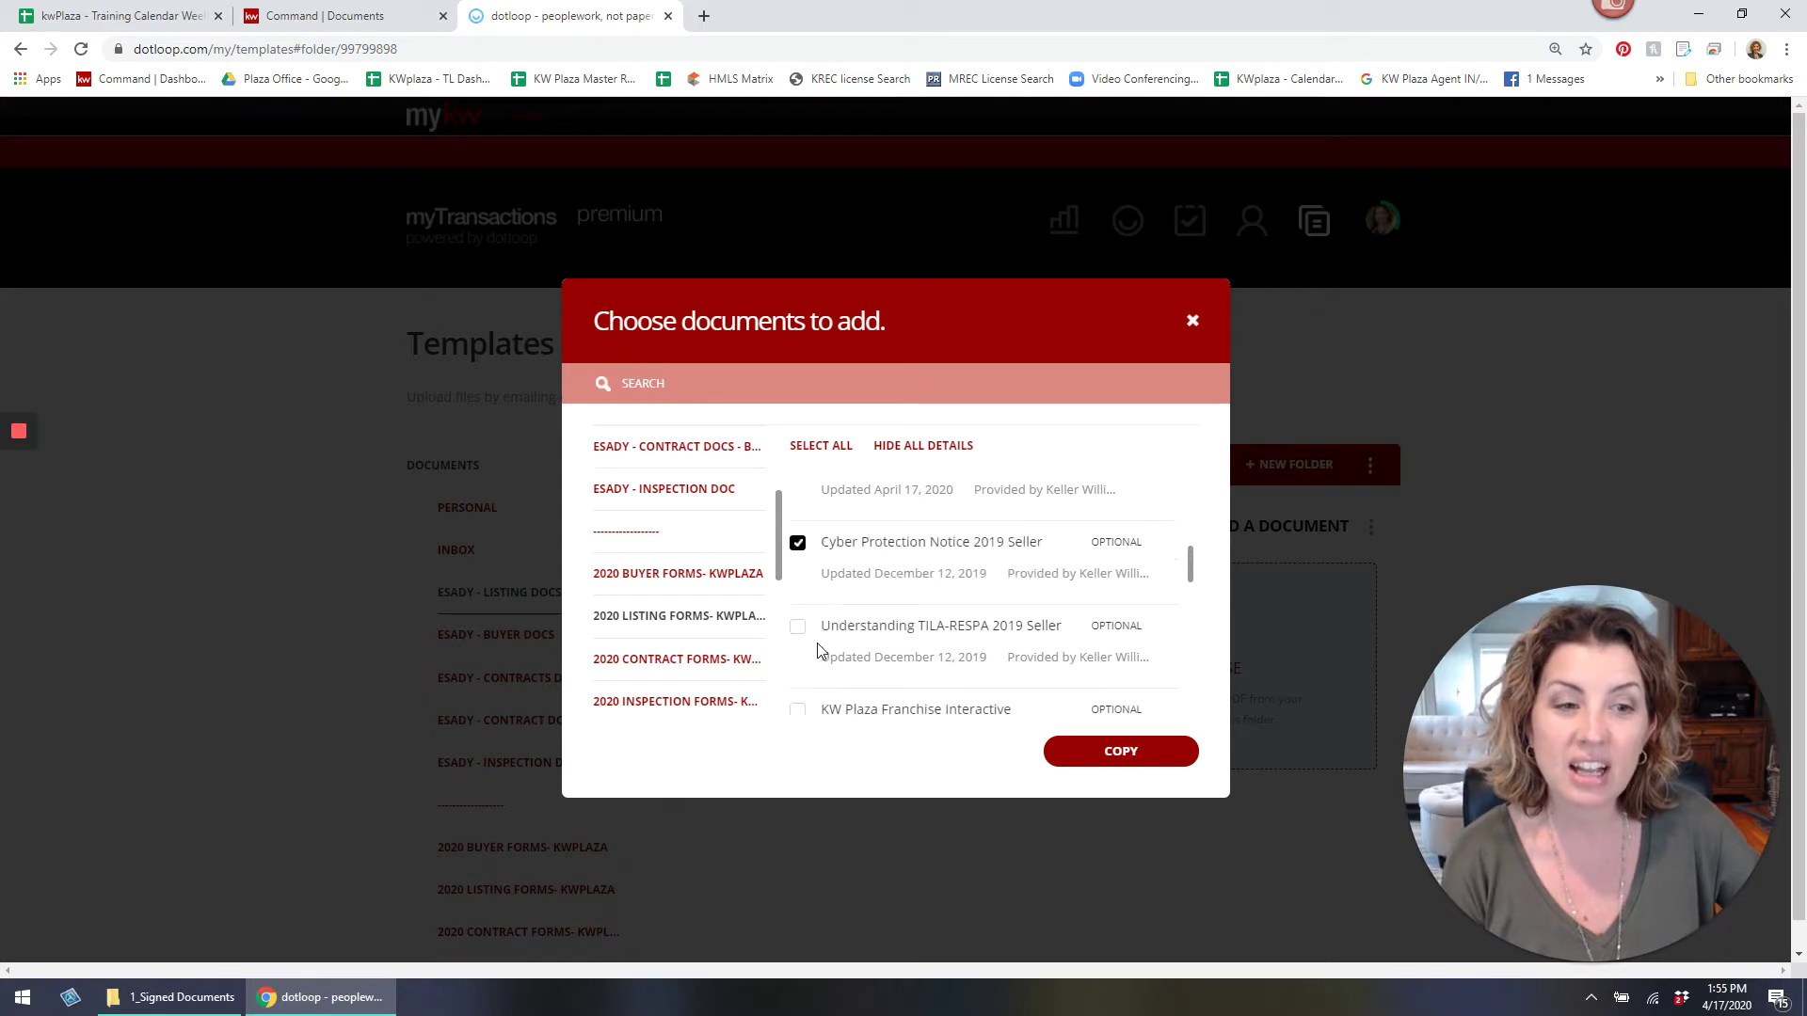
{"action": "left_click", "coordinate": [797, 629]}
{"action": "scroll", "coordinate": [798, 622], "scroll_direction": "down", "scroll_amount": 1}
{"action": "left_click", "coordinate": [797, 605]}
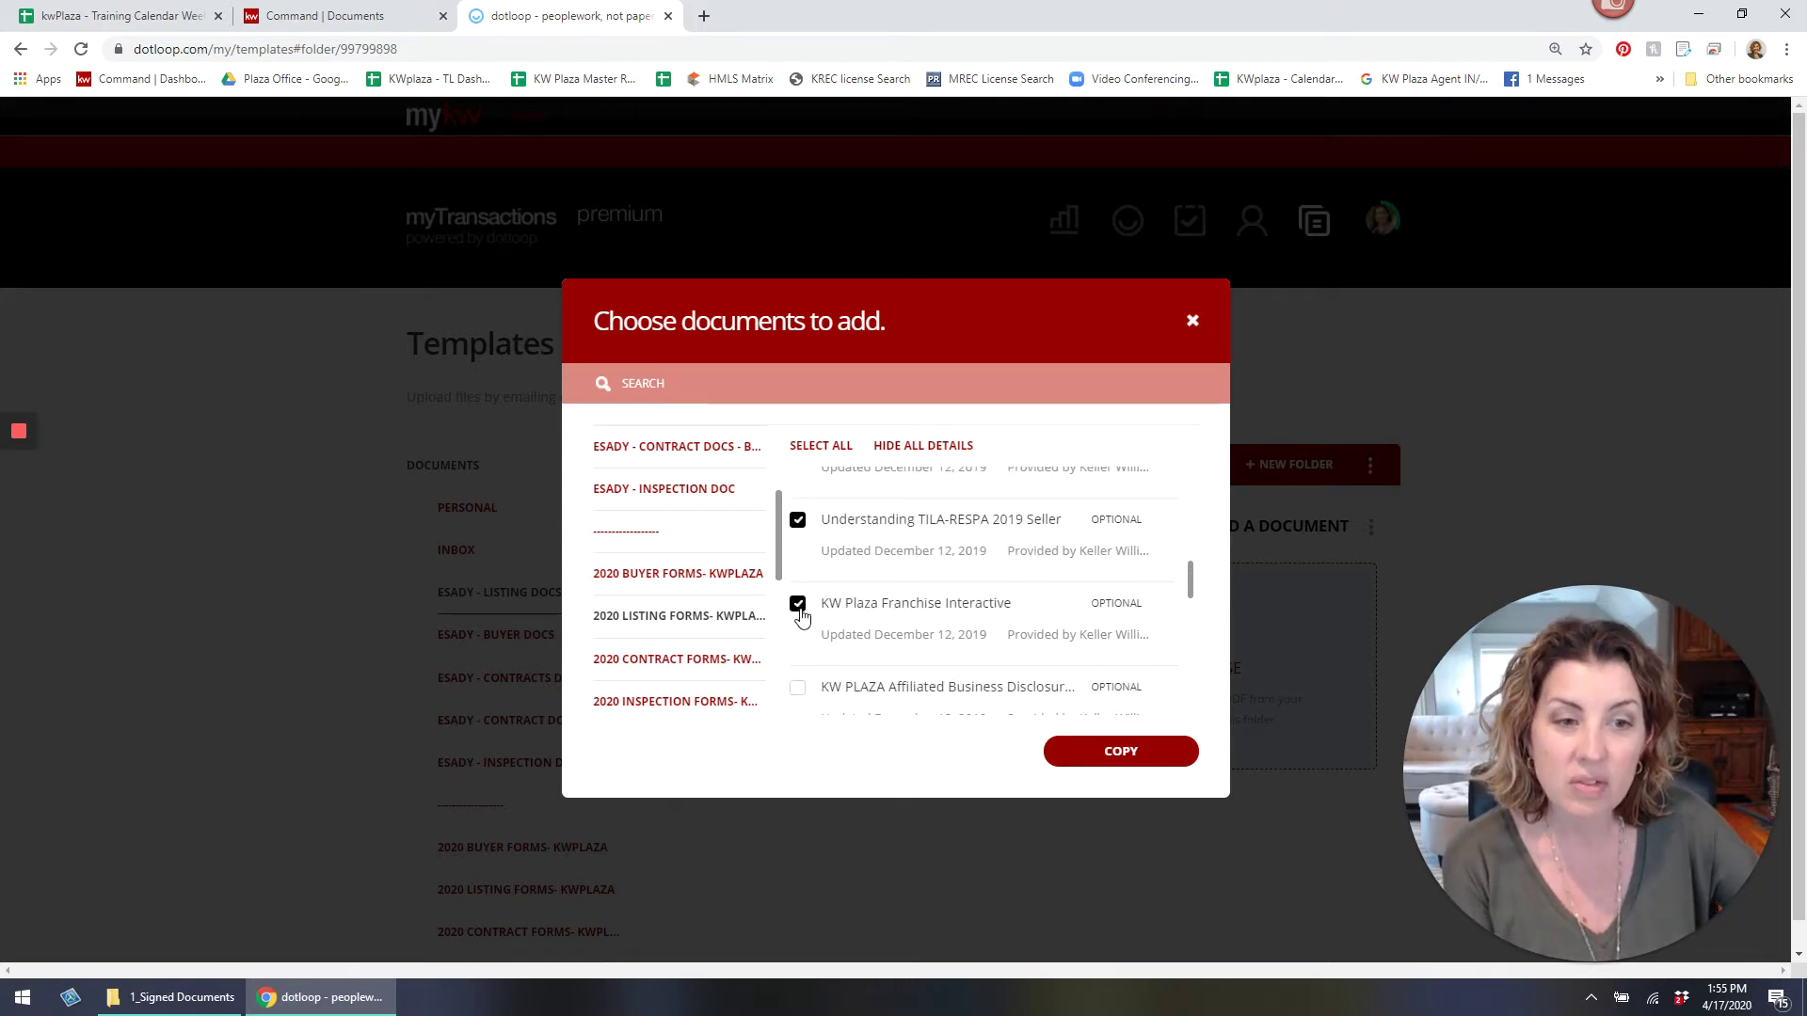
{"action": "scroll", "coordinate": [800, 621], "scroll_direction": "down", "scroll_amount": 1}
{"action": "left_click", "coordinate": [798, 584]}
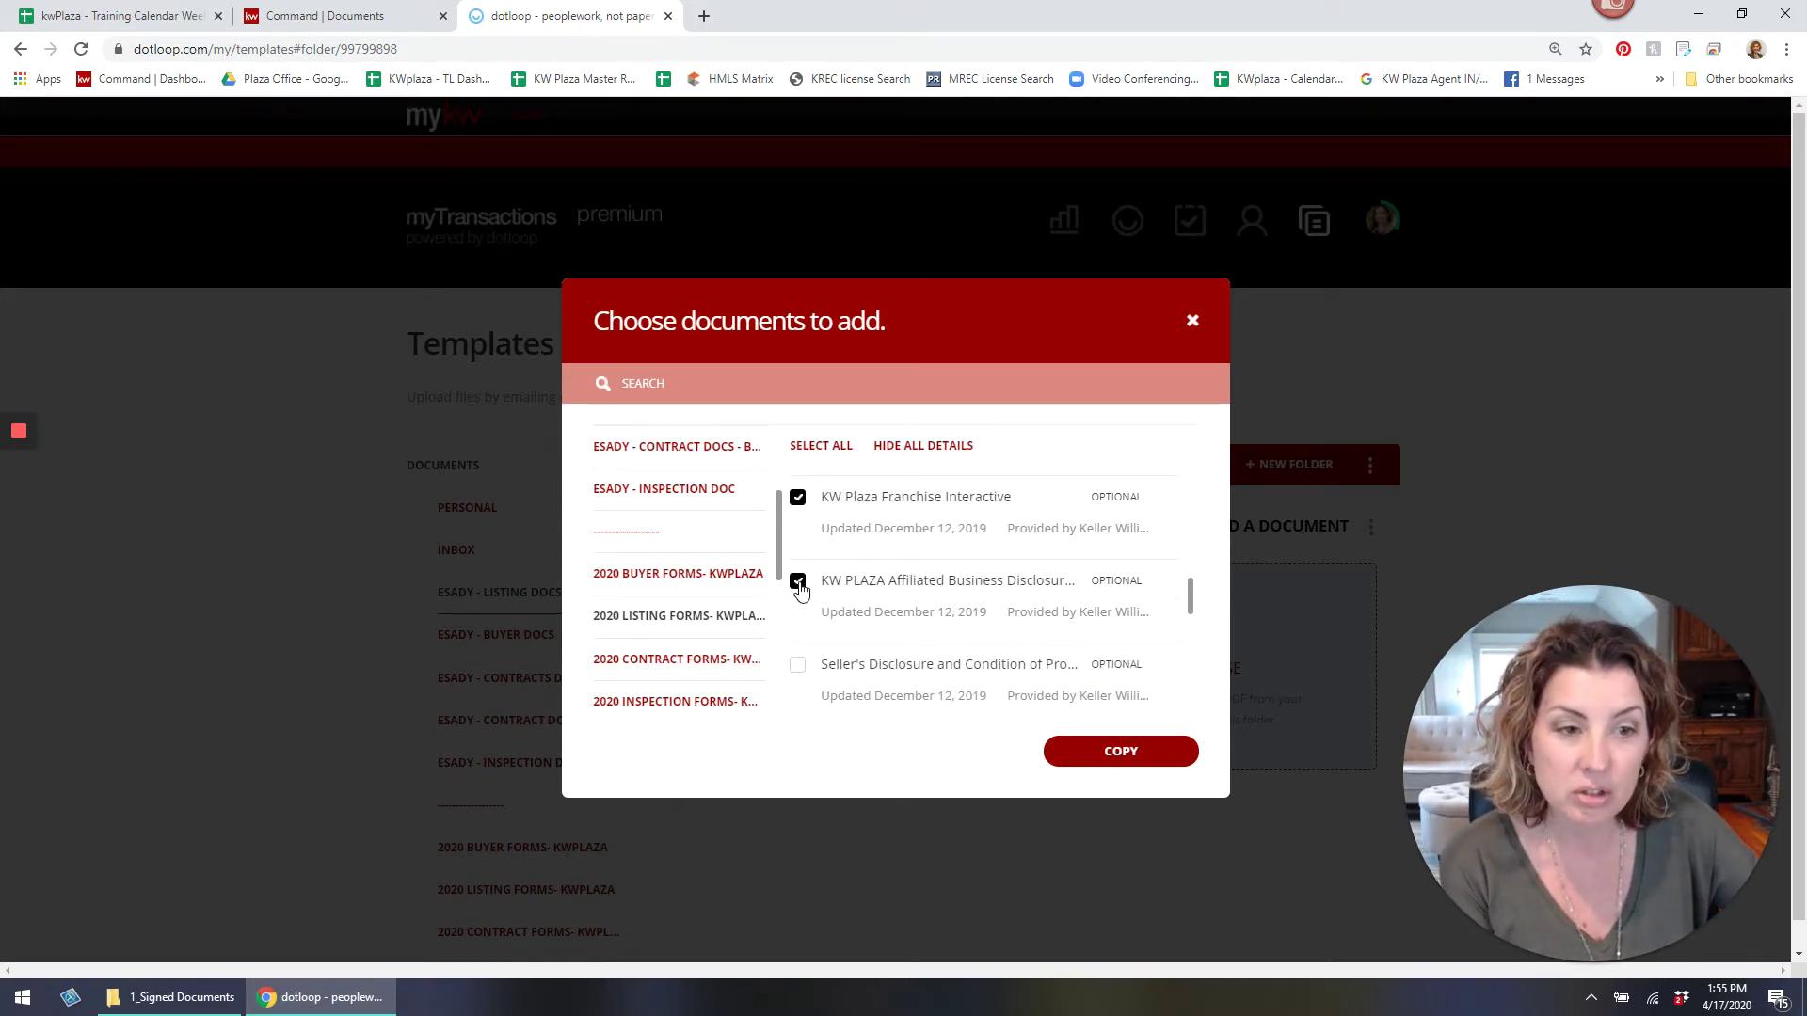
Add the seller's disclosure and lead-based paint forms, then copy all 14 listing forms.
{"action": "left_click", "coordinate": [797, 670]}
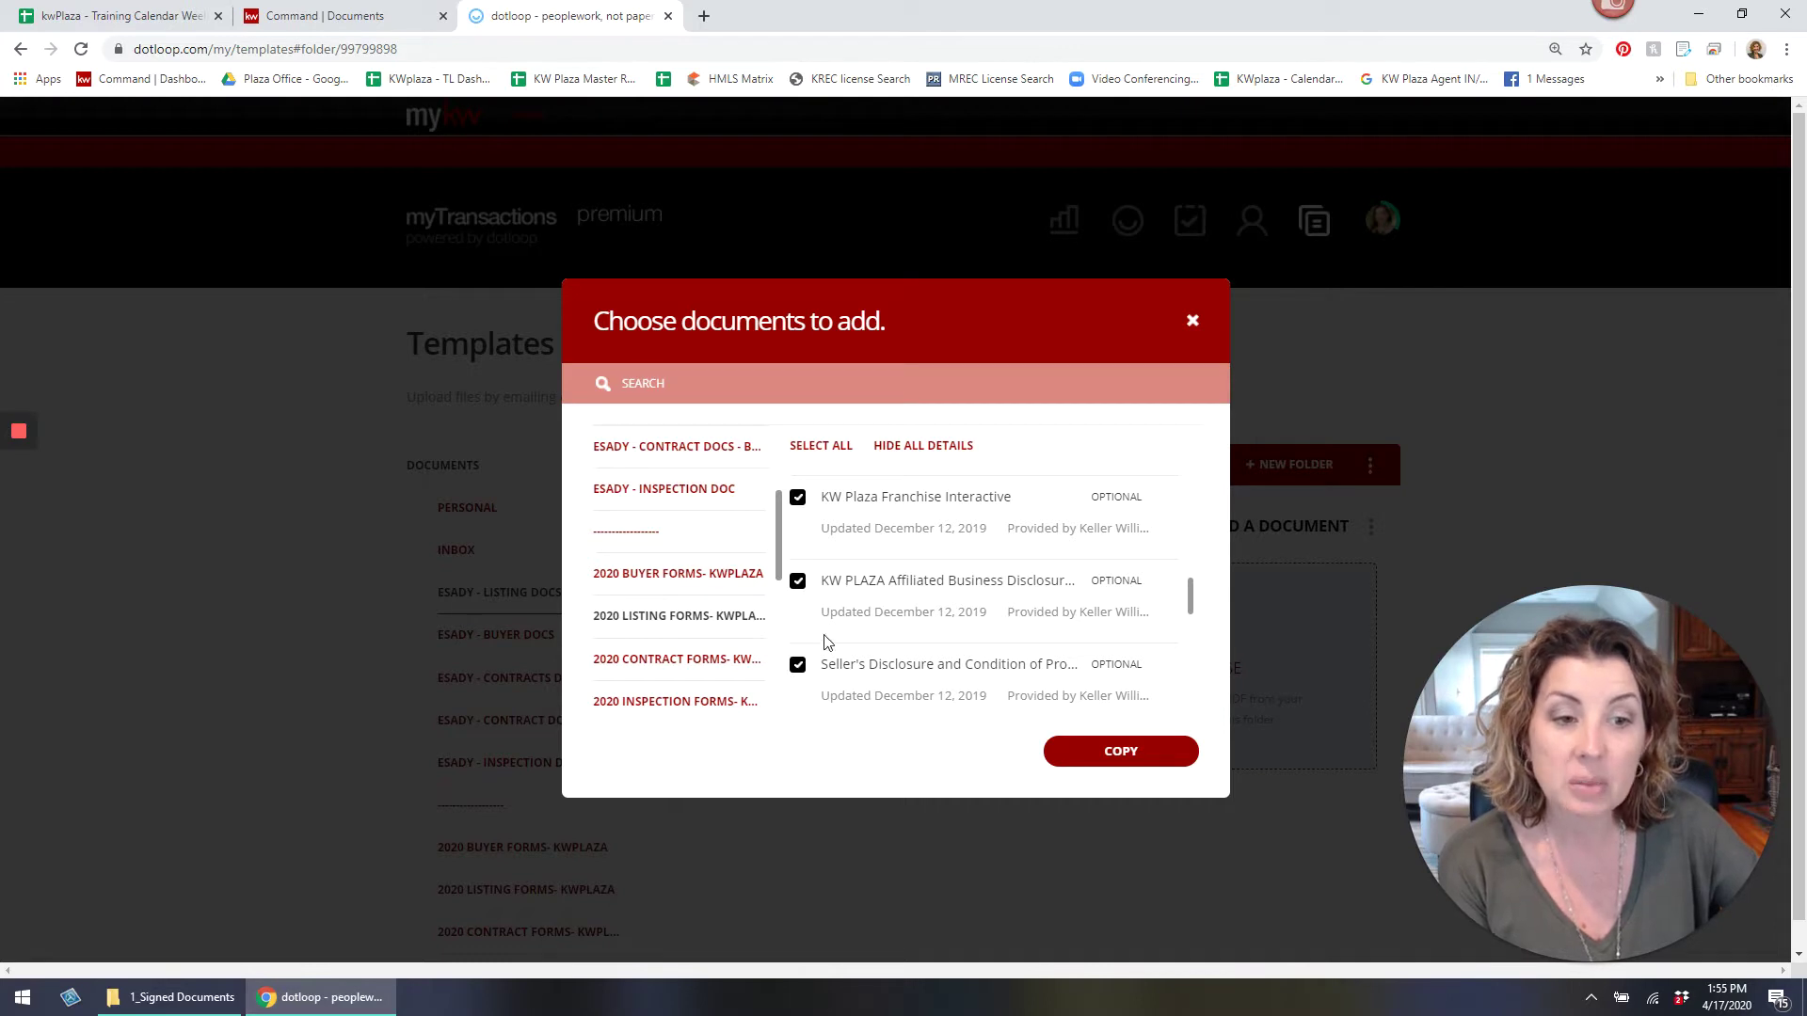
{"action": "scroll", "coordinate": [805, 658], "scroll_direction": "down", "scroll_amount": 1}
{"action": "left_click", "coordinate": [797, 644]}
{"action": "scroll", "coordinate": [831, 626], "scroll_direction": "down", "scroll_amount": 1}
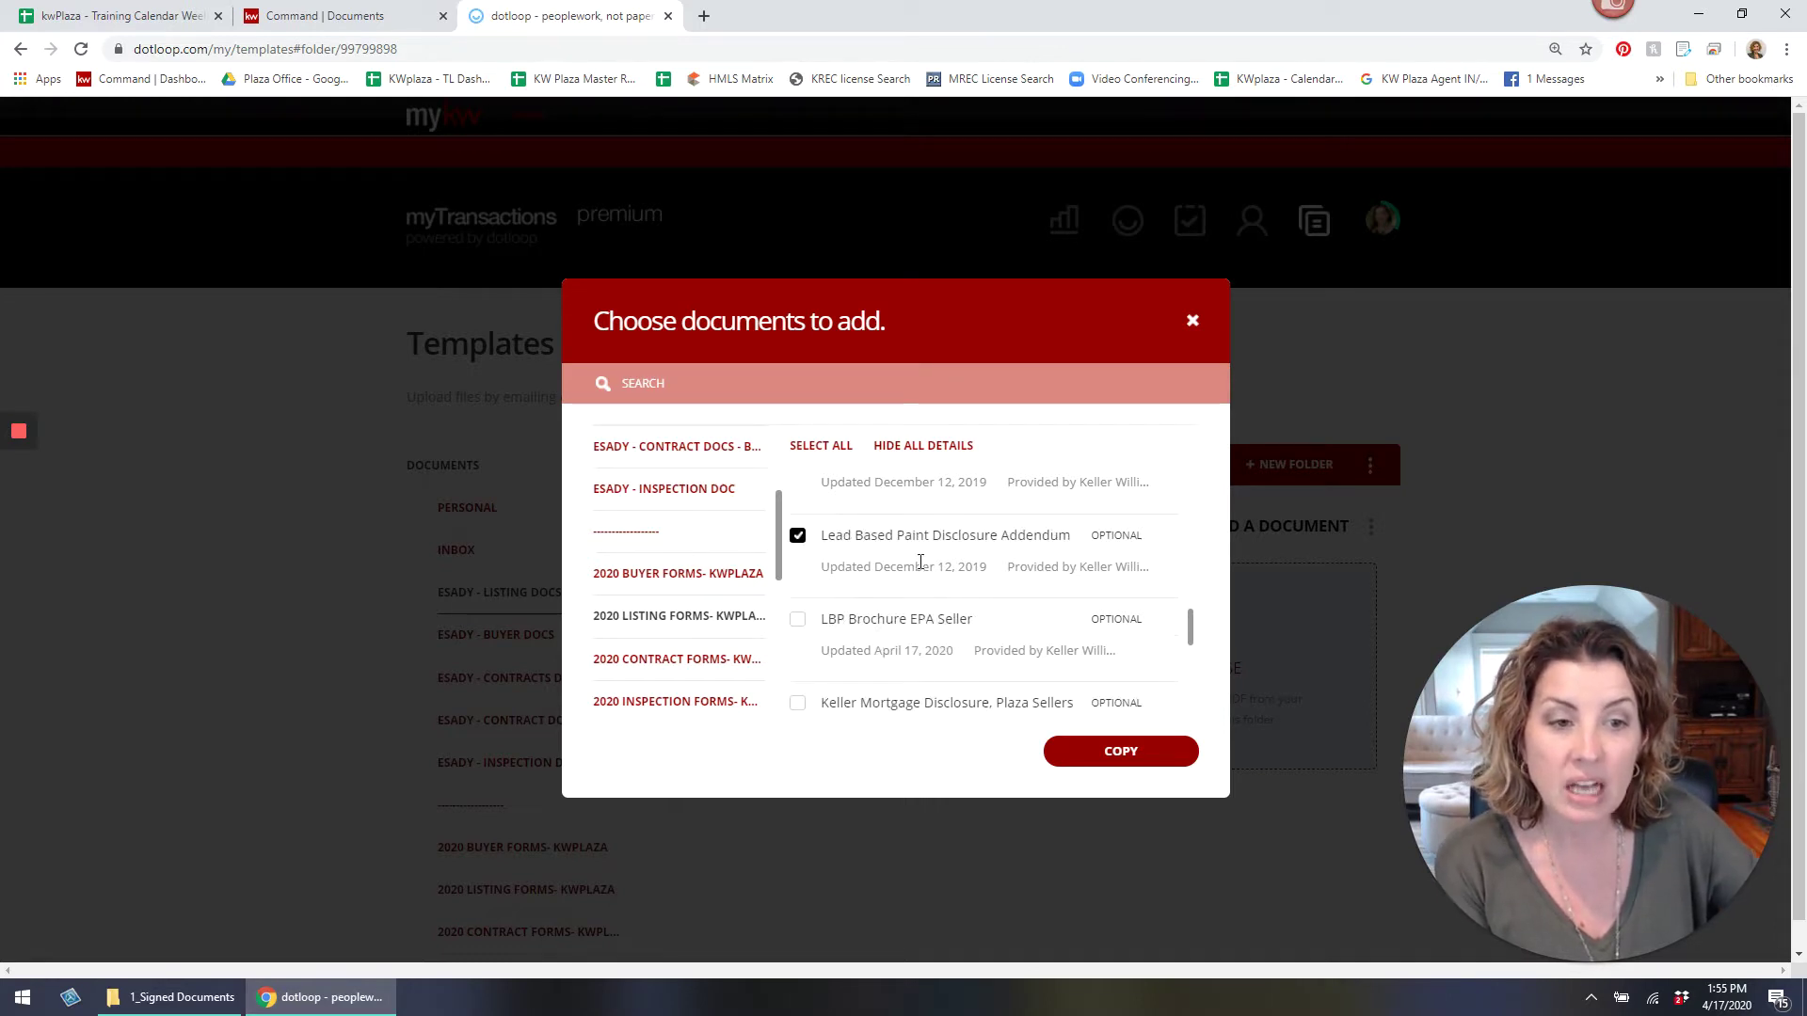
{"action": "left_click", "coordinate": [797, 618]}
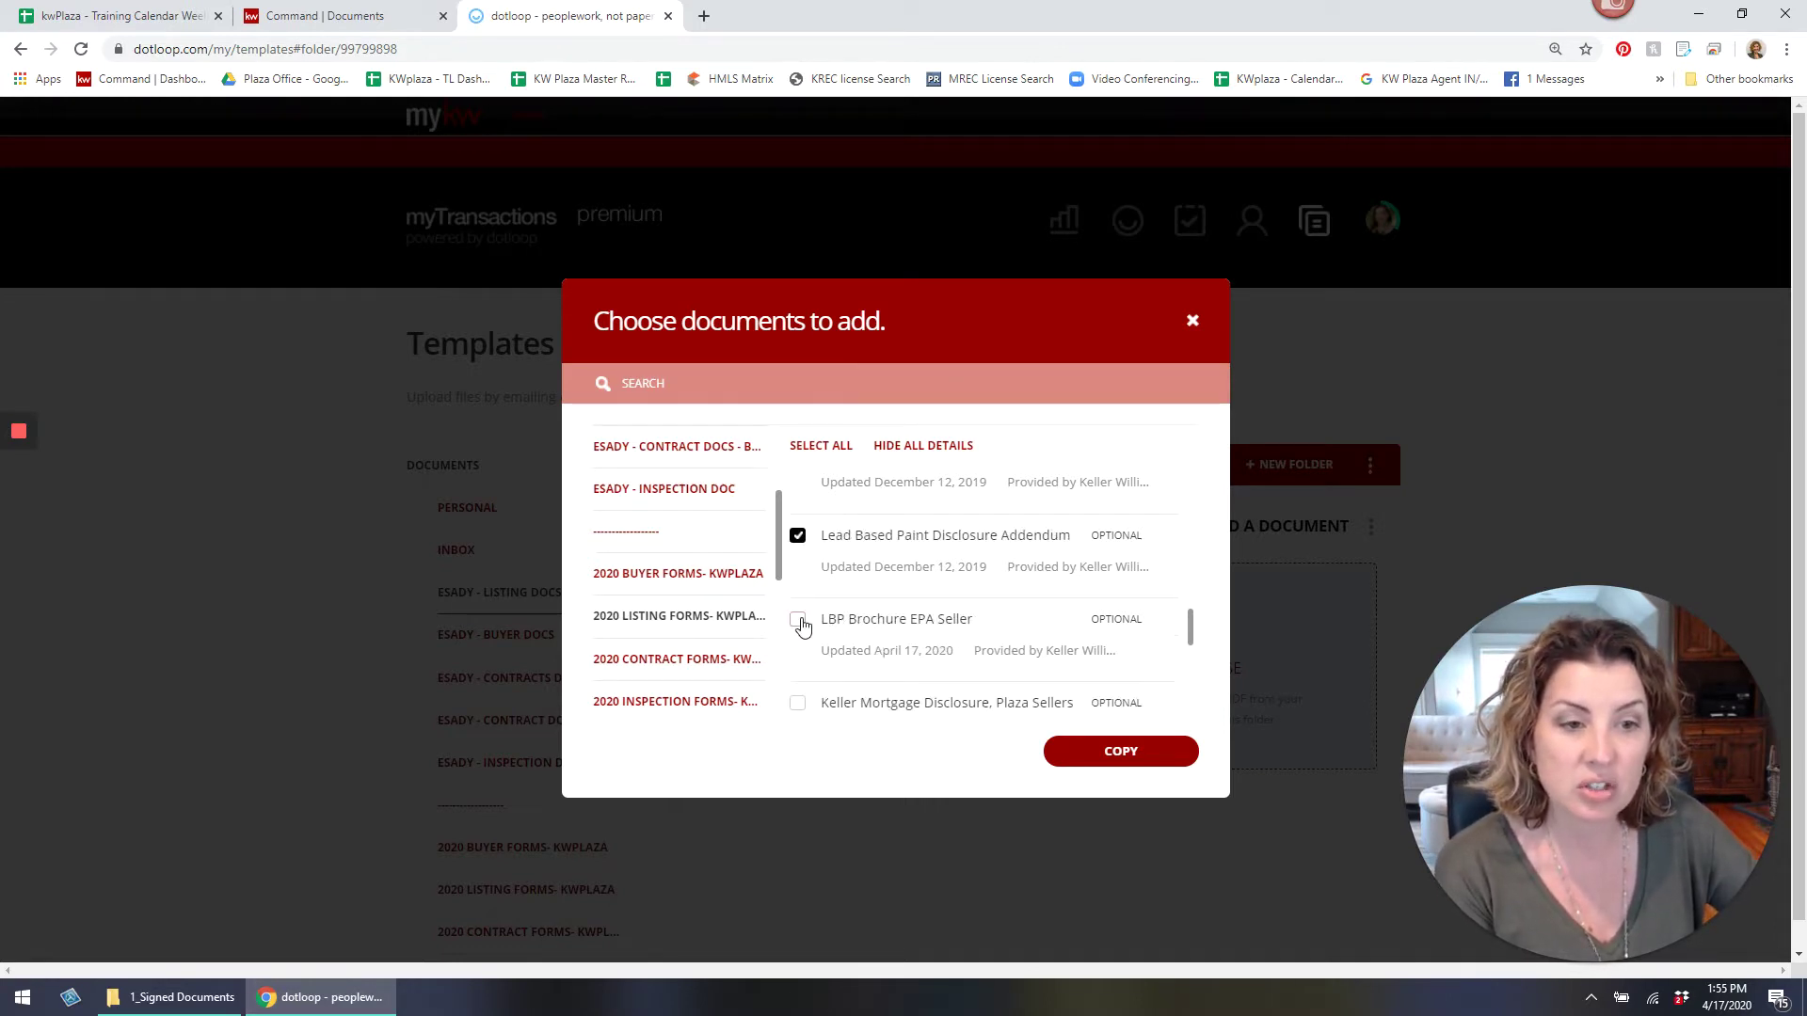
{"action": "scroll", "coordinate": [868, 621], "scroll_direction": "down", "scroll_amount": 1}
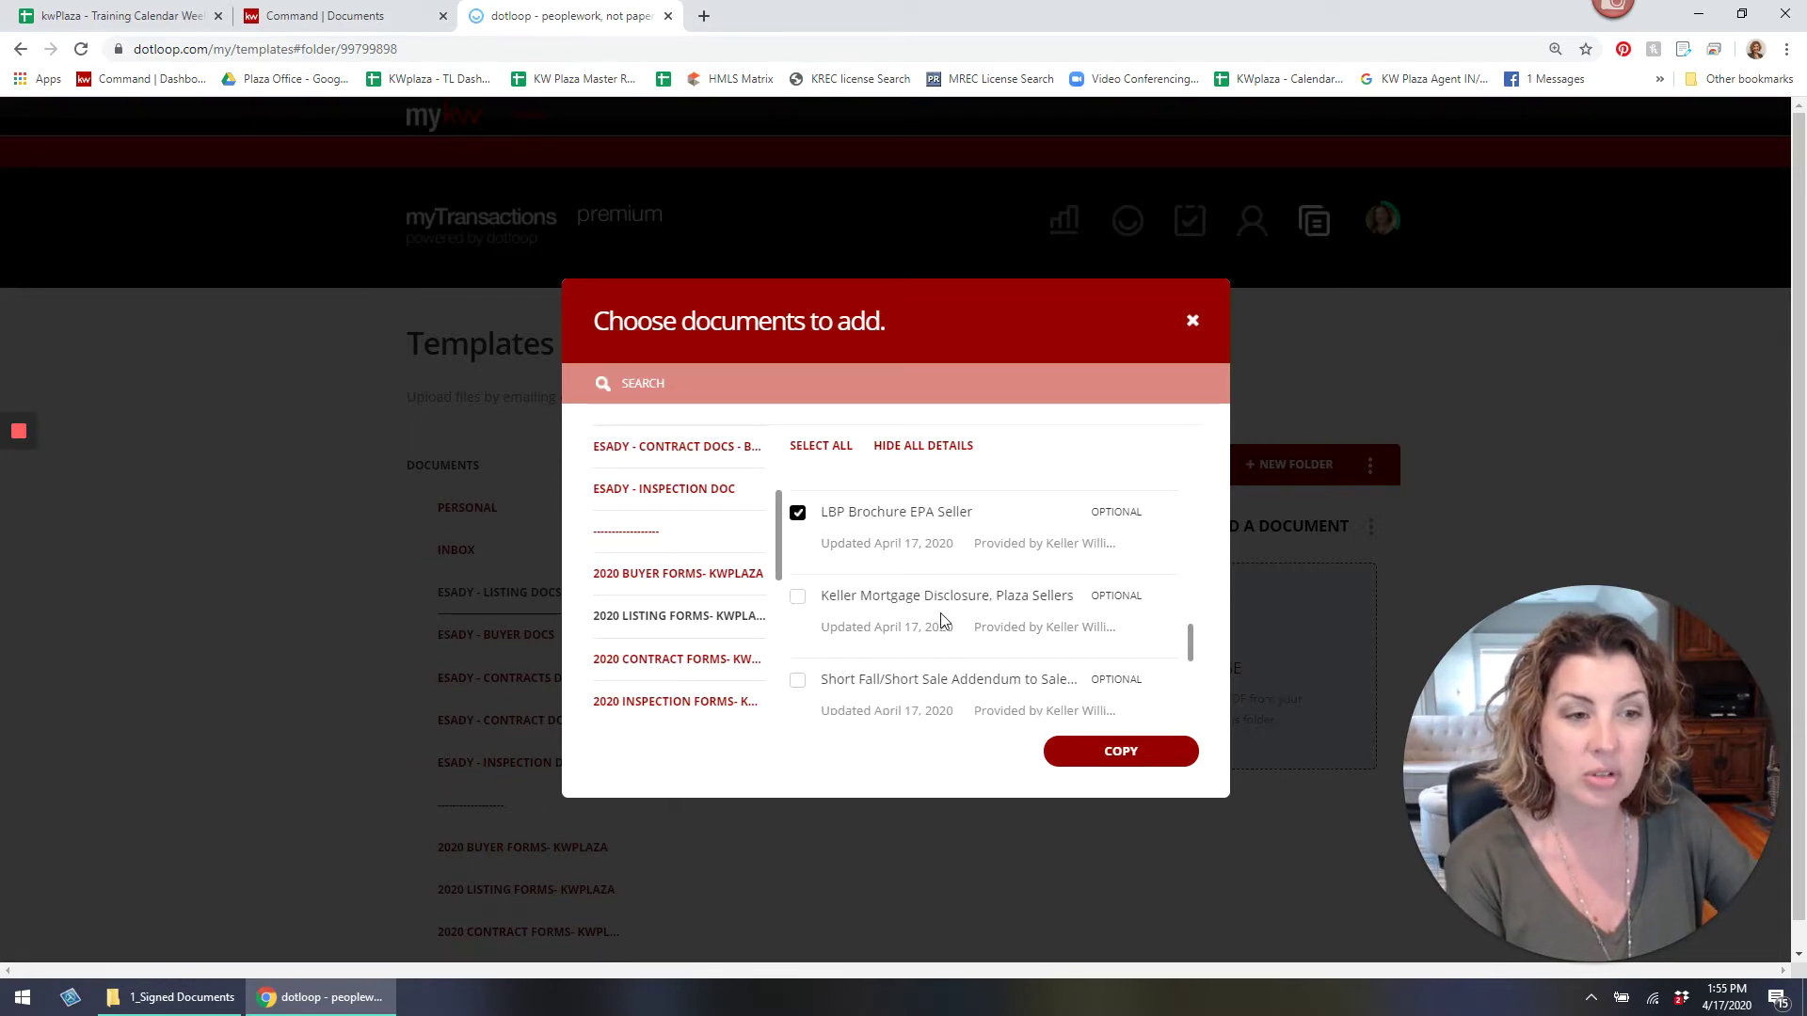
{"action": "scroll", "coordinate": [941, 619], "scroll_direction": "down", "scroll_amount": 2}
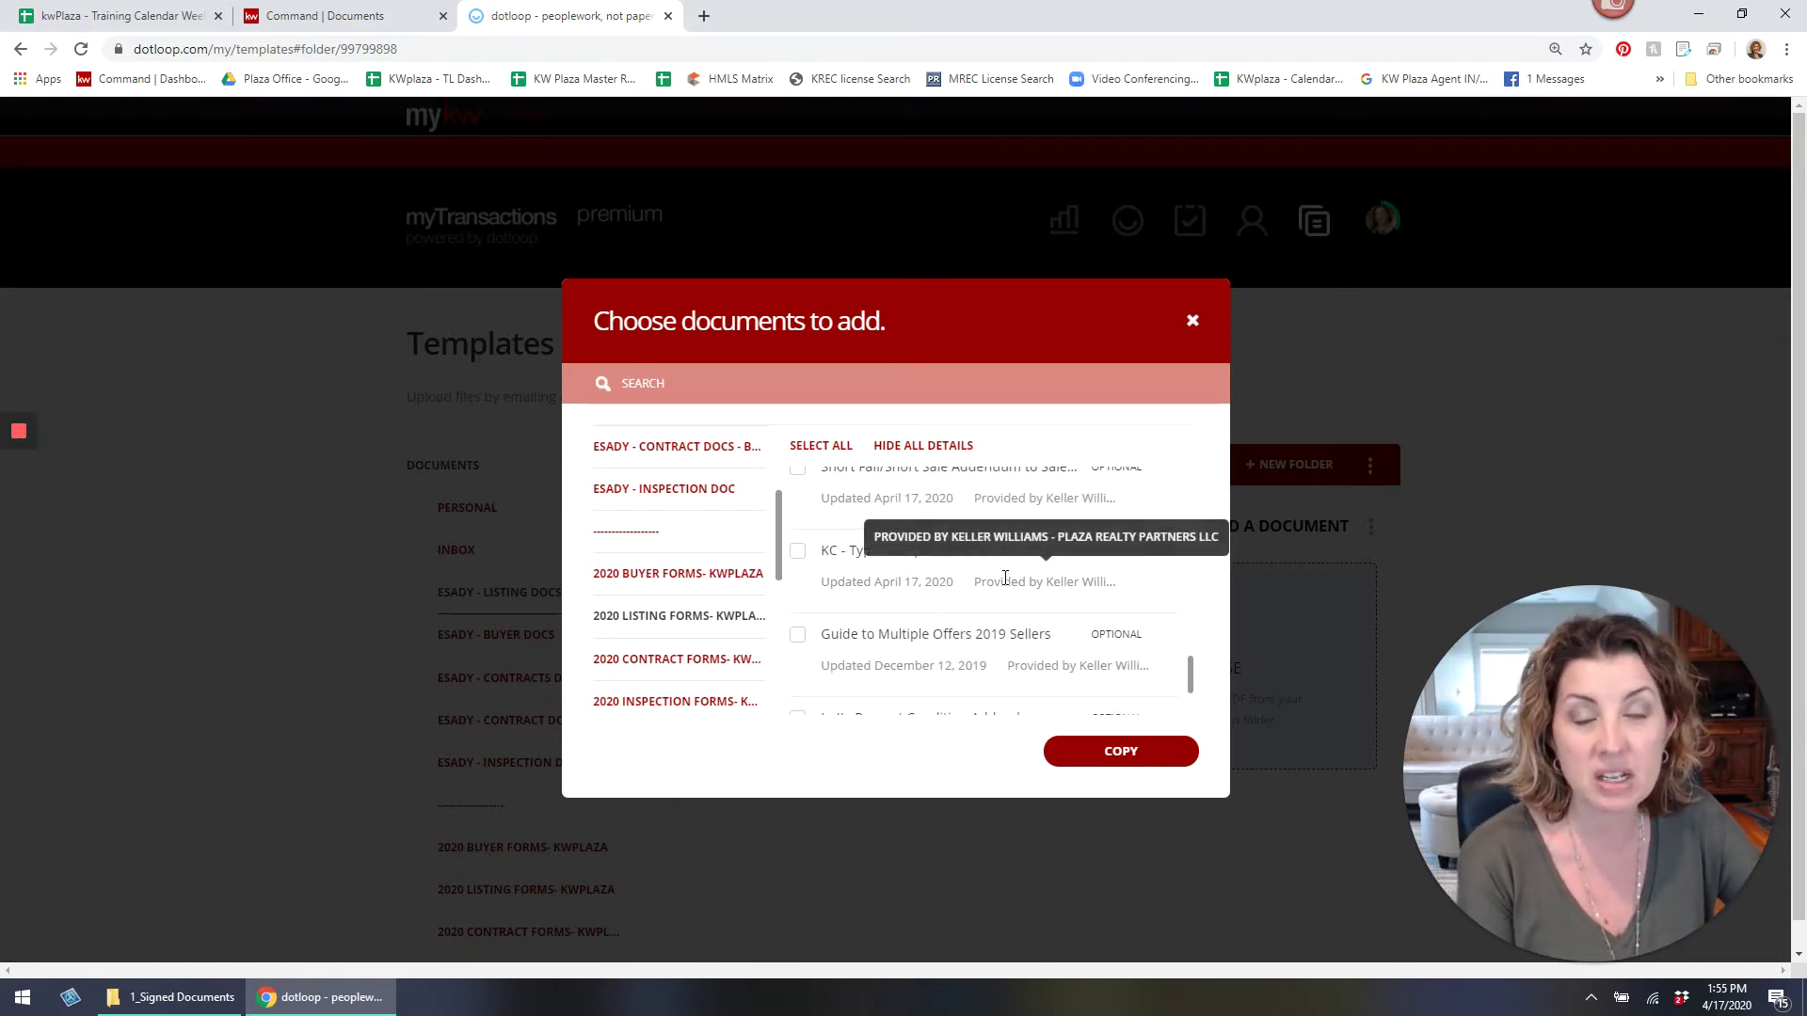
{"action": "scroll", "coordinate": [976, 572], "scroll_direction": "up", "scroll_amount": 1}
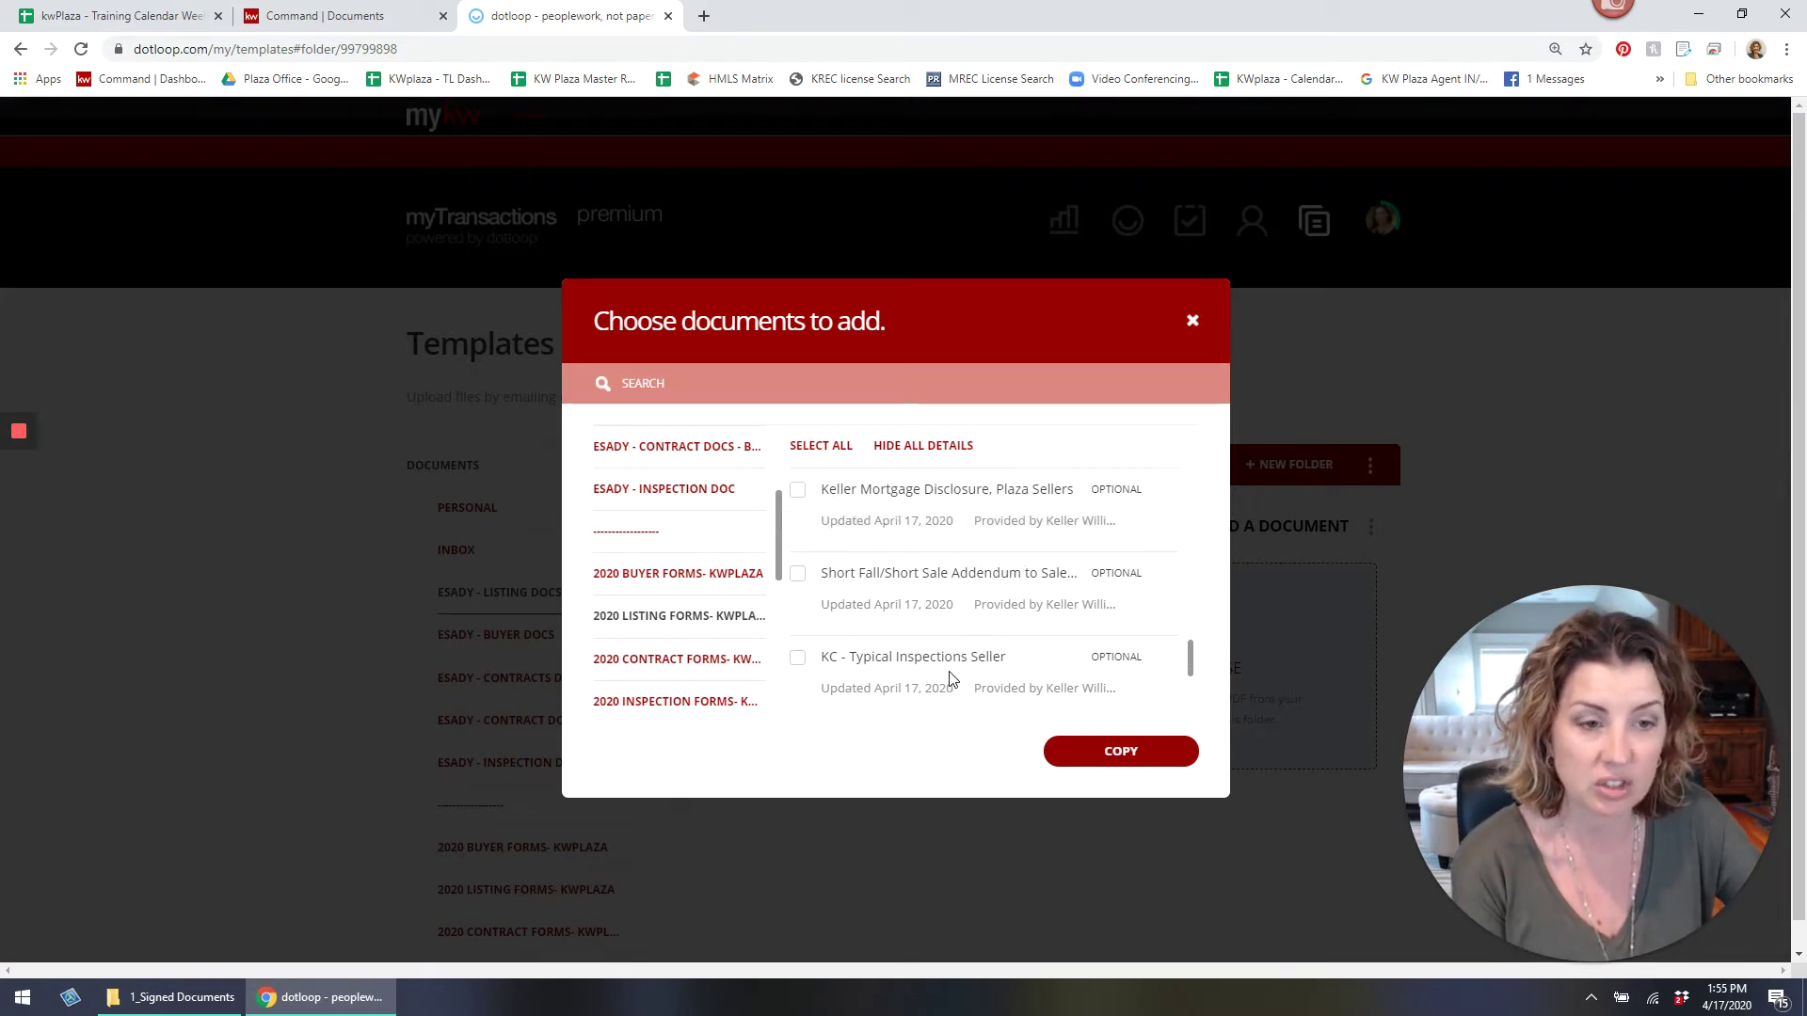
{"action": "scroll", "coordinate": [947, 677], "scroll_direction": "down", "scroll_amount": 2}
{"action": "scroll", "coordinate": [941, 680], "scroll_direction": "down", "scroll_amount": 1}
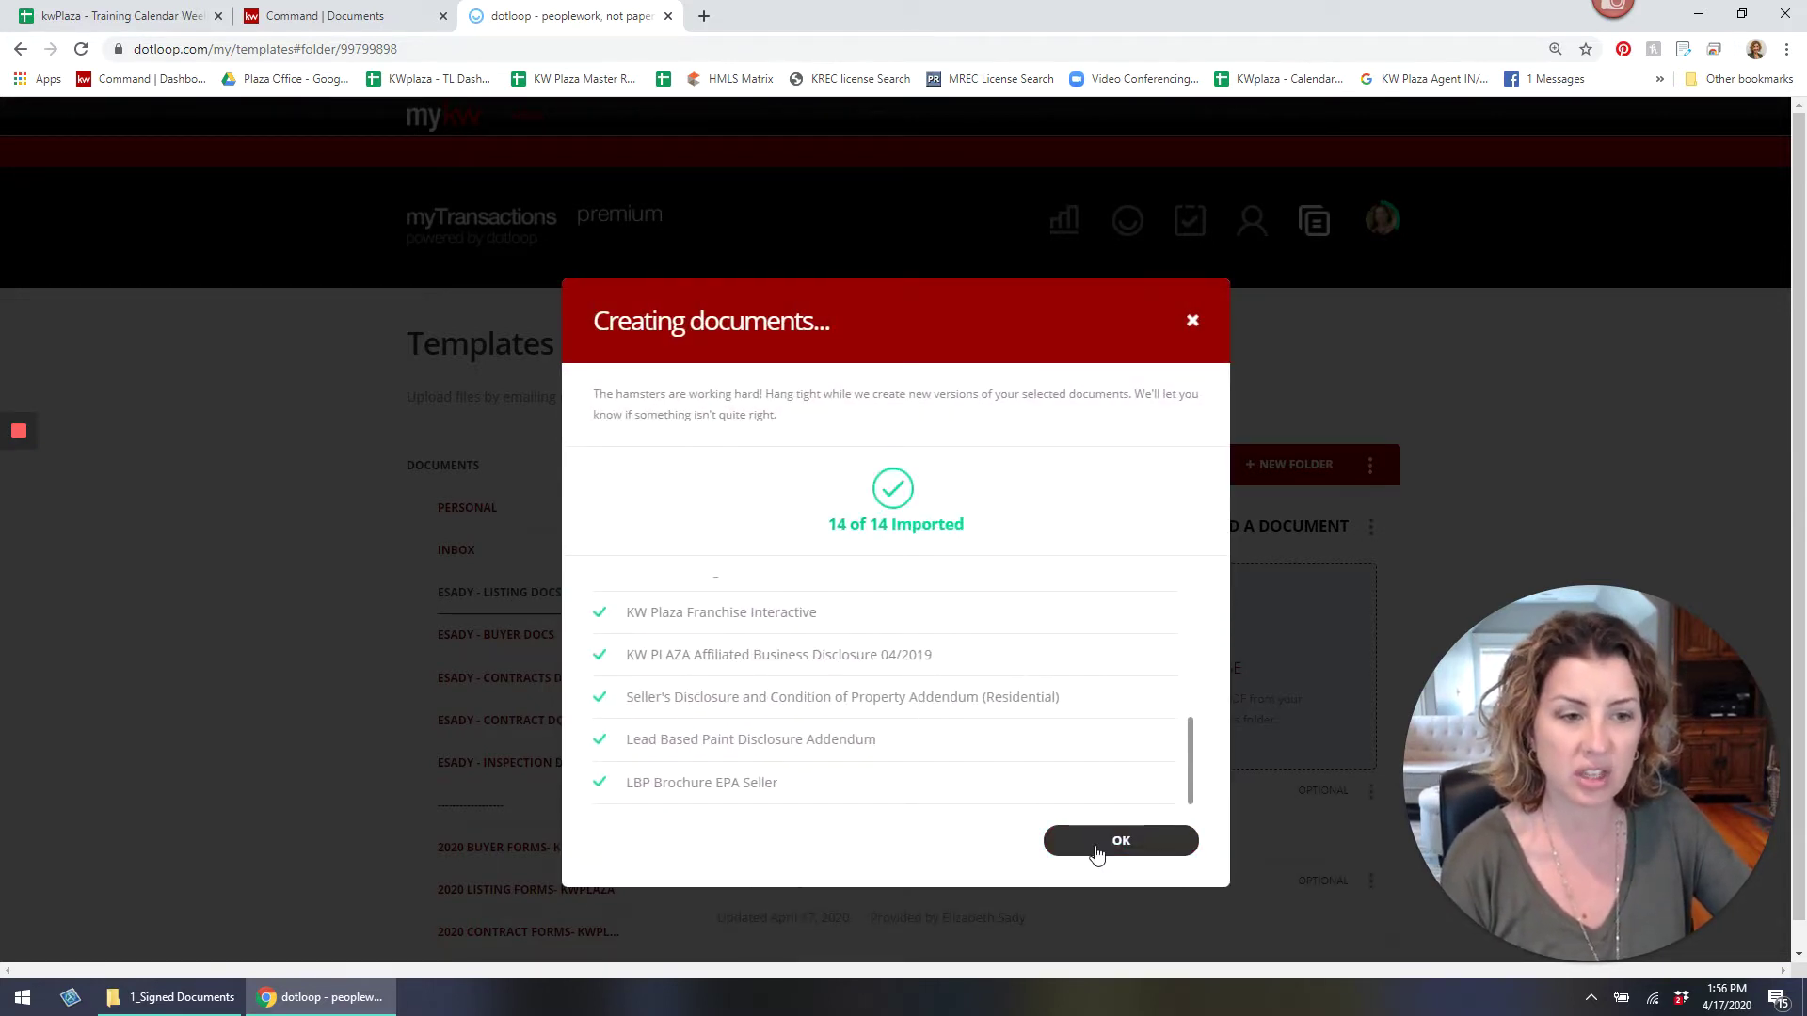
{"action": "left_click", "coordinate": [1093, 844]}
Switch to the personal buyer docs folder.
{"action": "scroll", "coordinate": [1106, 726], "scroll_direction": "down", "scroll_amount": 13}
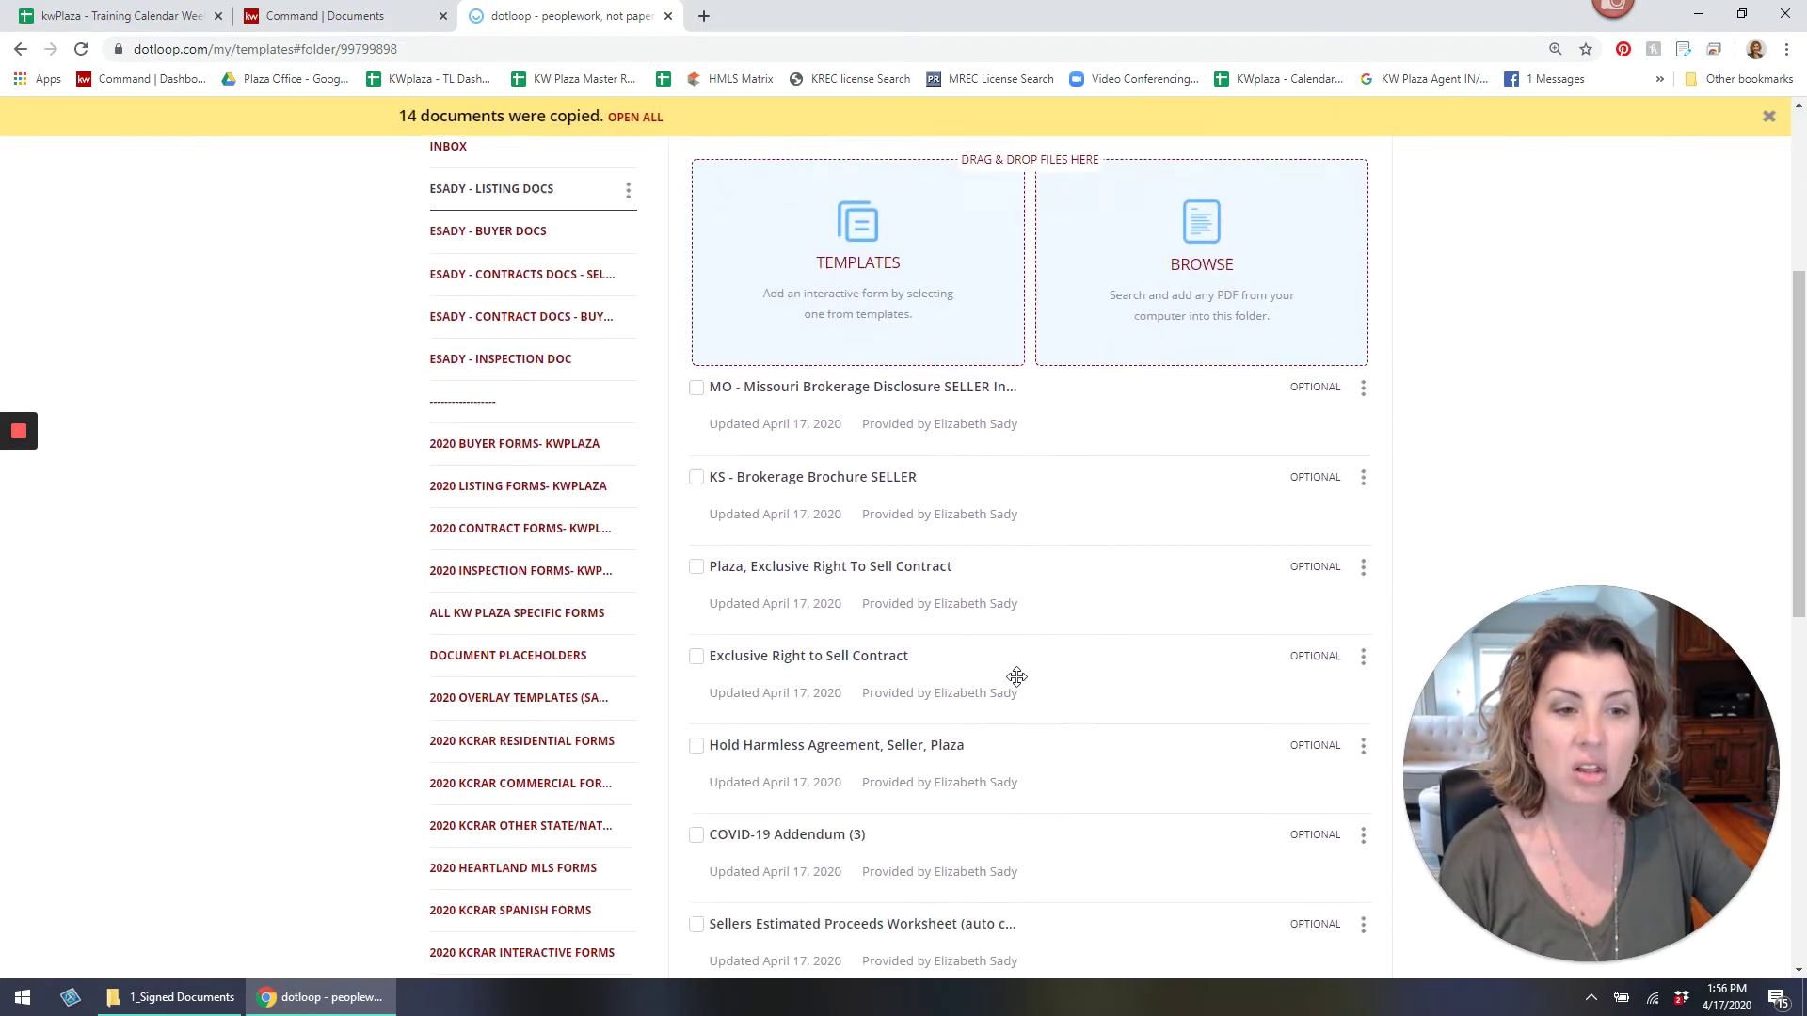
{"action": "scroll", "coordinate": [960, 584], "scroll_direction": "up", "scroll_amount": 13}
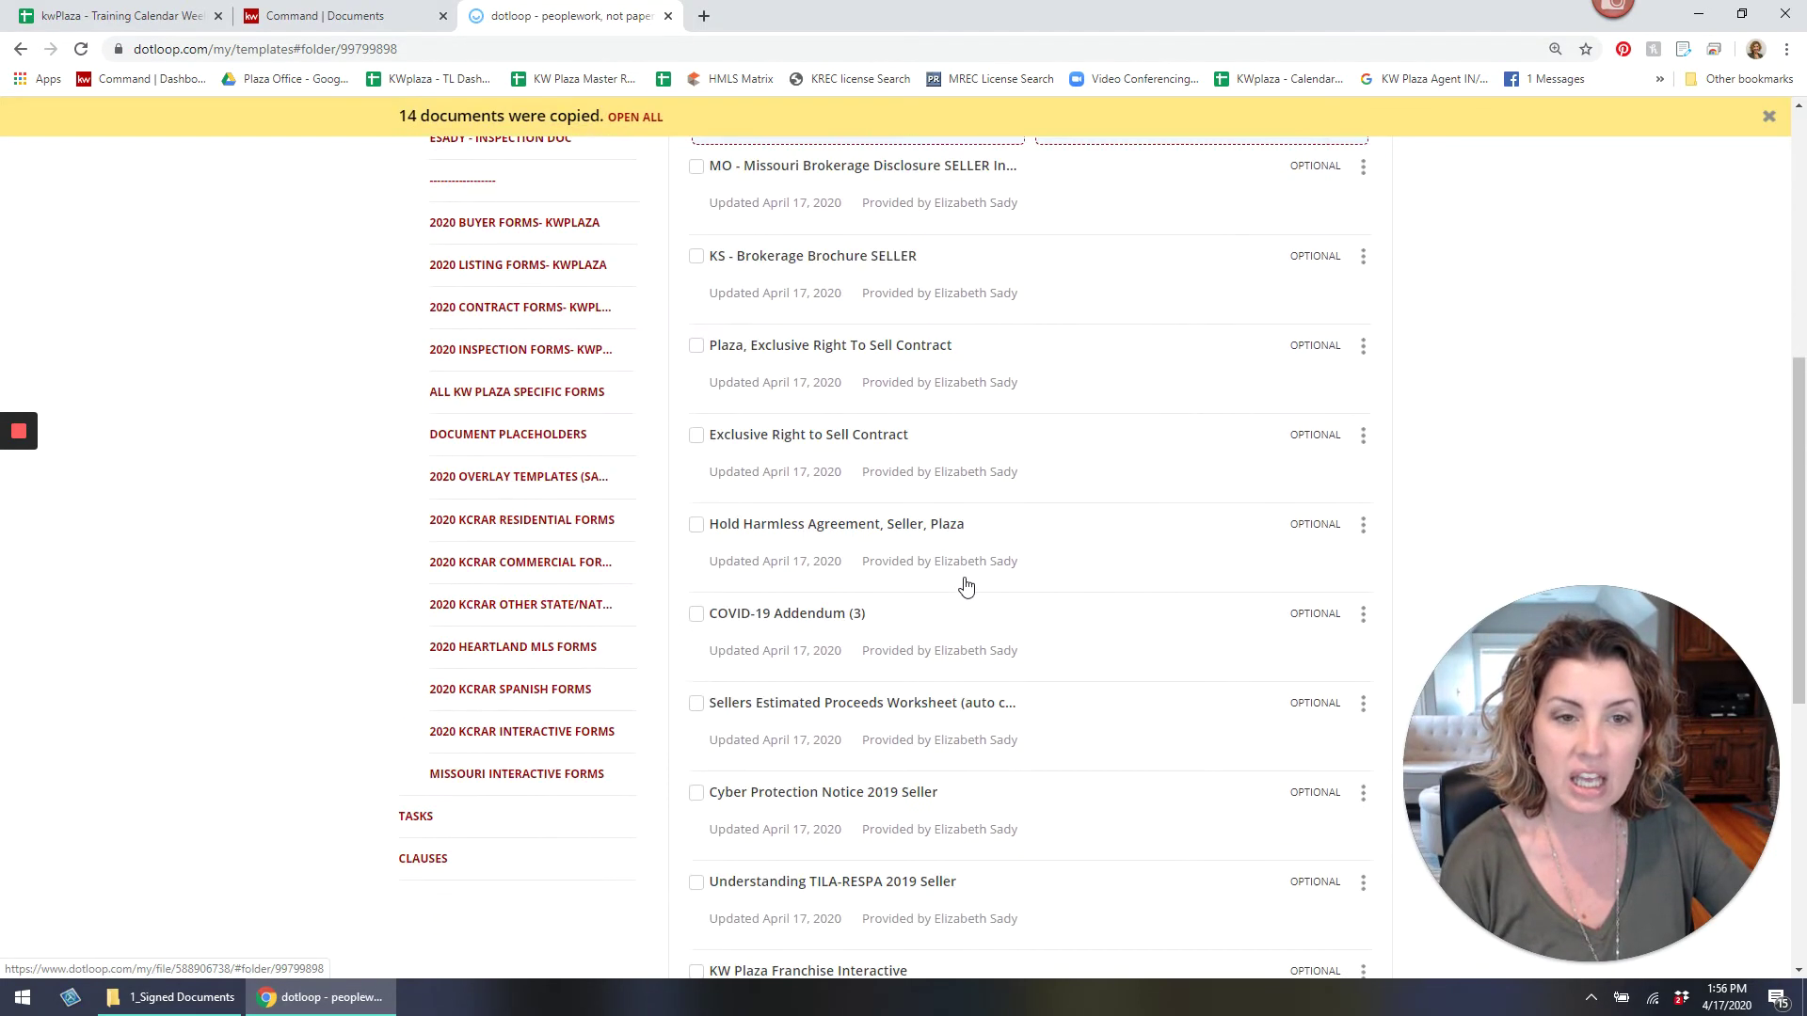
{"action": "left_click", "coordinate": [506, 576]}
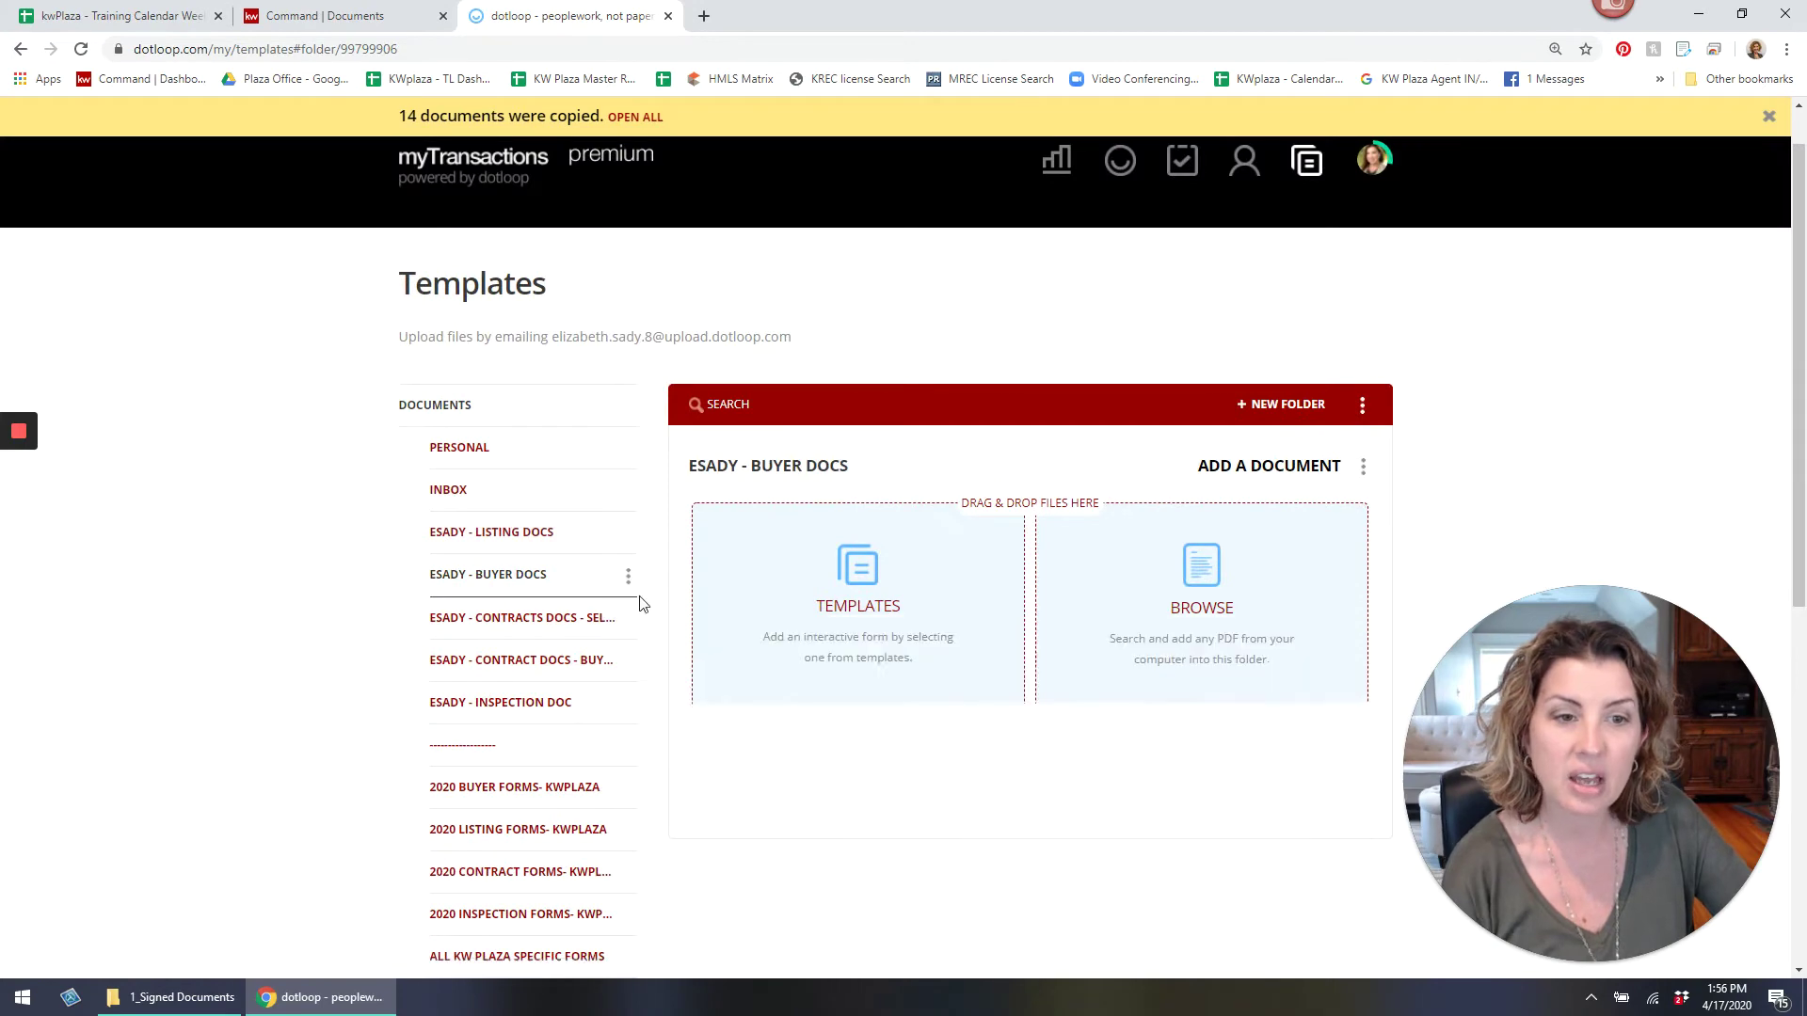
From 2020 BUYER FORMS- KWPLAZA, check the brokerage disclosures, Exclusive Buyer Agency Contract and Hold Harmless.
{"action": "left_click", "coordinate": [861, 629]}
{"action": "scroll", "coordinate": [736, 649], "scroll_direction": "down", "scroll_amount": 3}
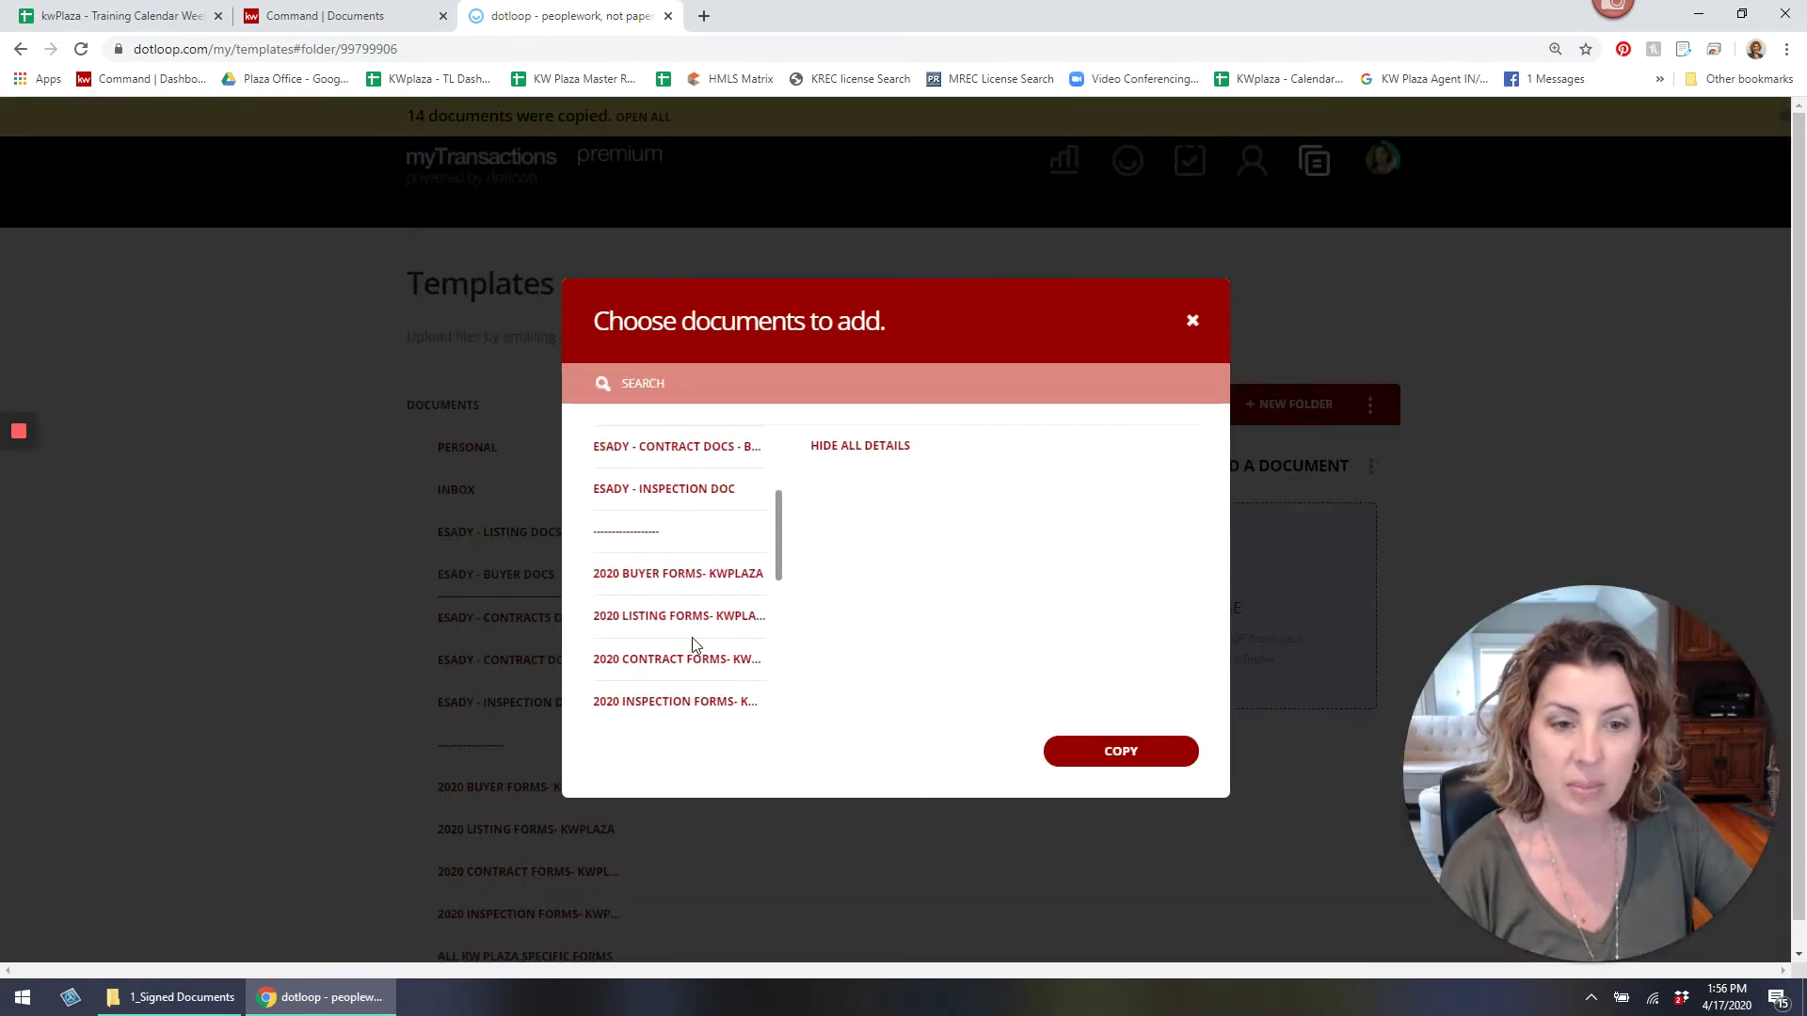
{"action": "left_click", "coordinate": [694, 578]}
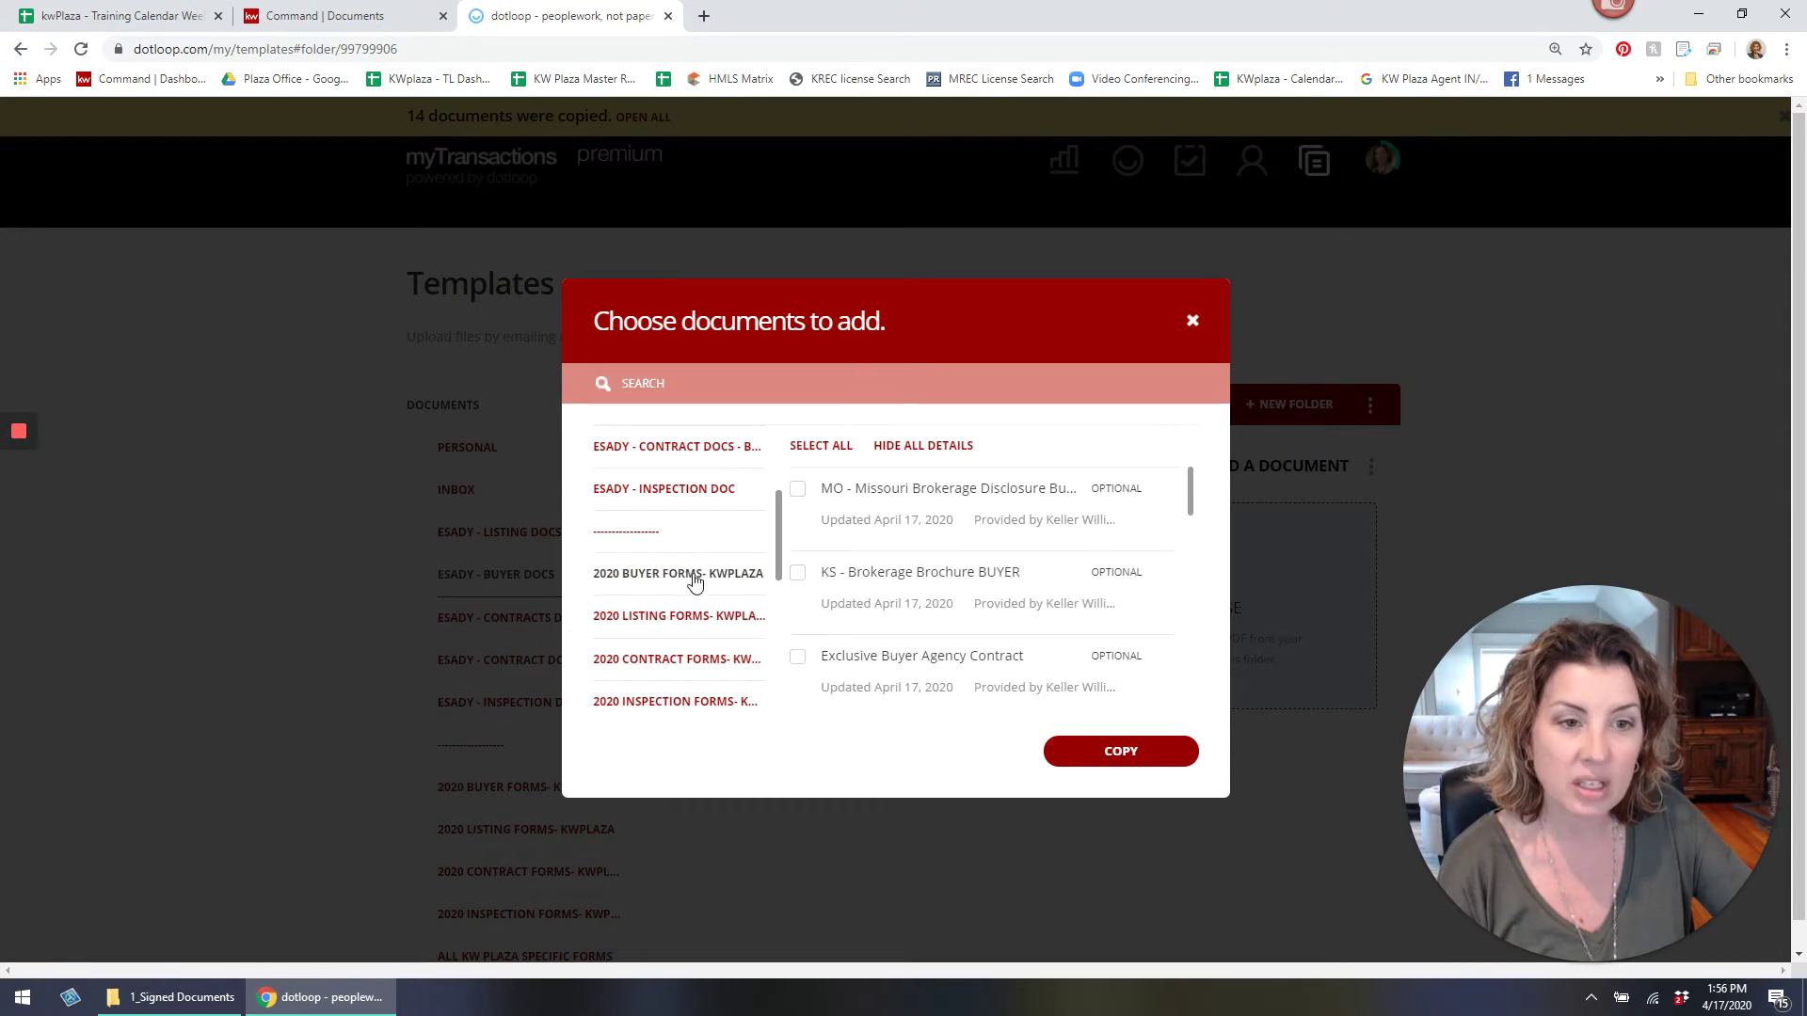
{"action": "left_click", "coordinate": [797, 489]}
{"action": "left_click", "coordinate": [798, 572]}
{"action": "left_click", "coordinate": [798, 656]}
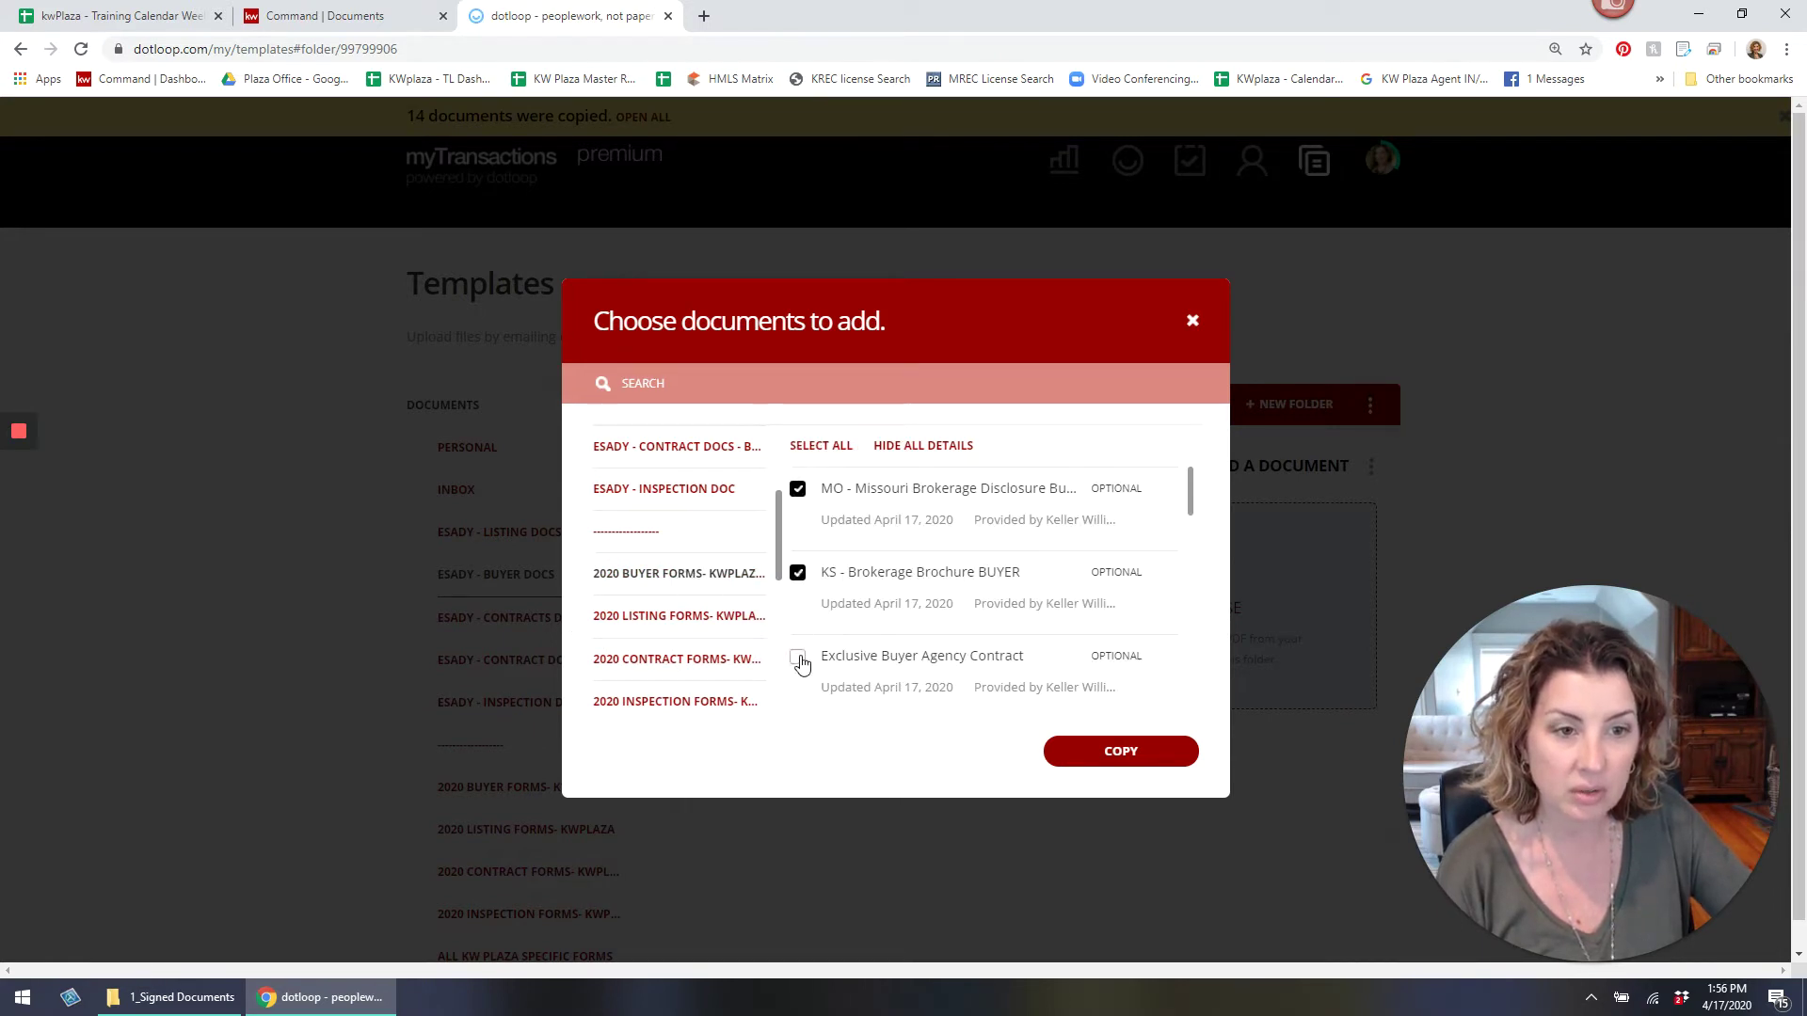
{"action": "scroll", "coordinate": [800, 664], "scroll_direction": "down", "scroll_amount": 1}
{"action": "left_click", "coordinate": [798, 636]}
Check the Cyber Protection Notice, TILA-RESPA, Franchise Interactive and Affiliated Business Disclosure buyer forms.
{"action": "scroll", "coordinate": [800, 640], "scroll_direction": "down", "scroll_amount": 1}
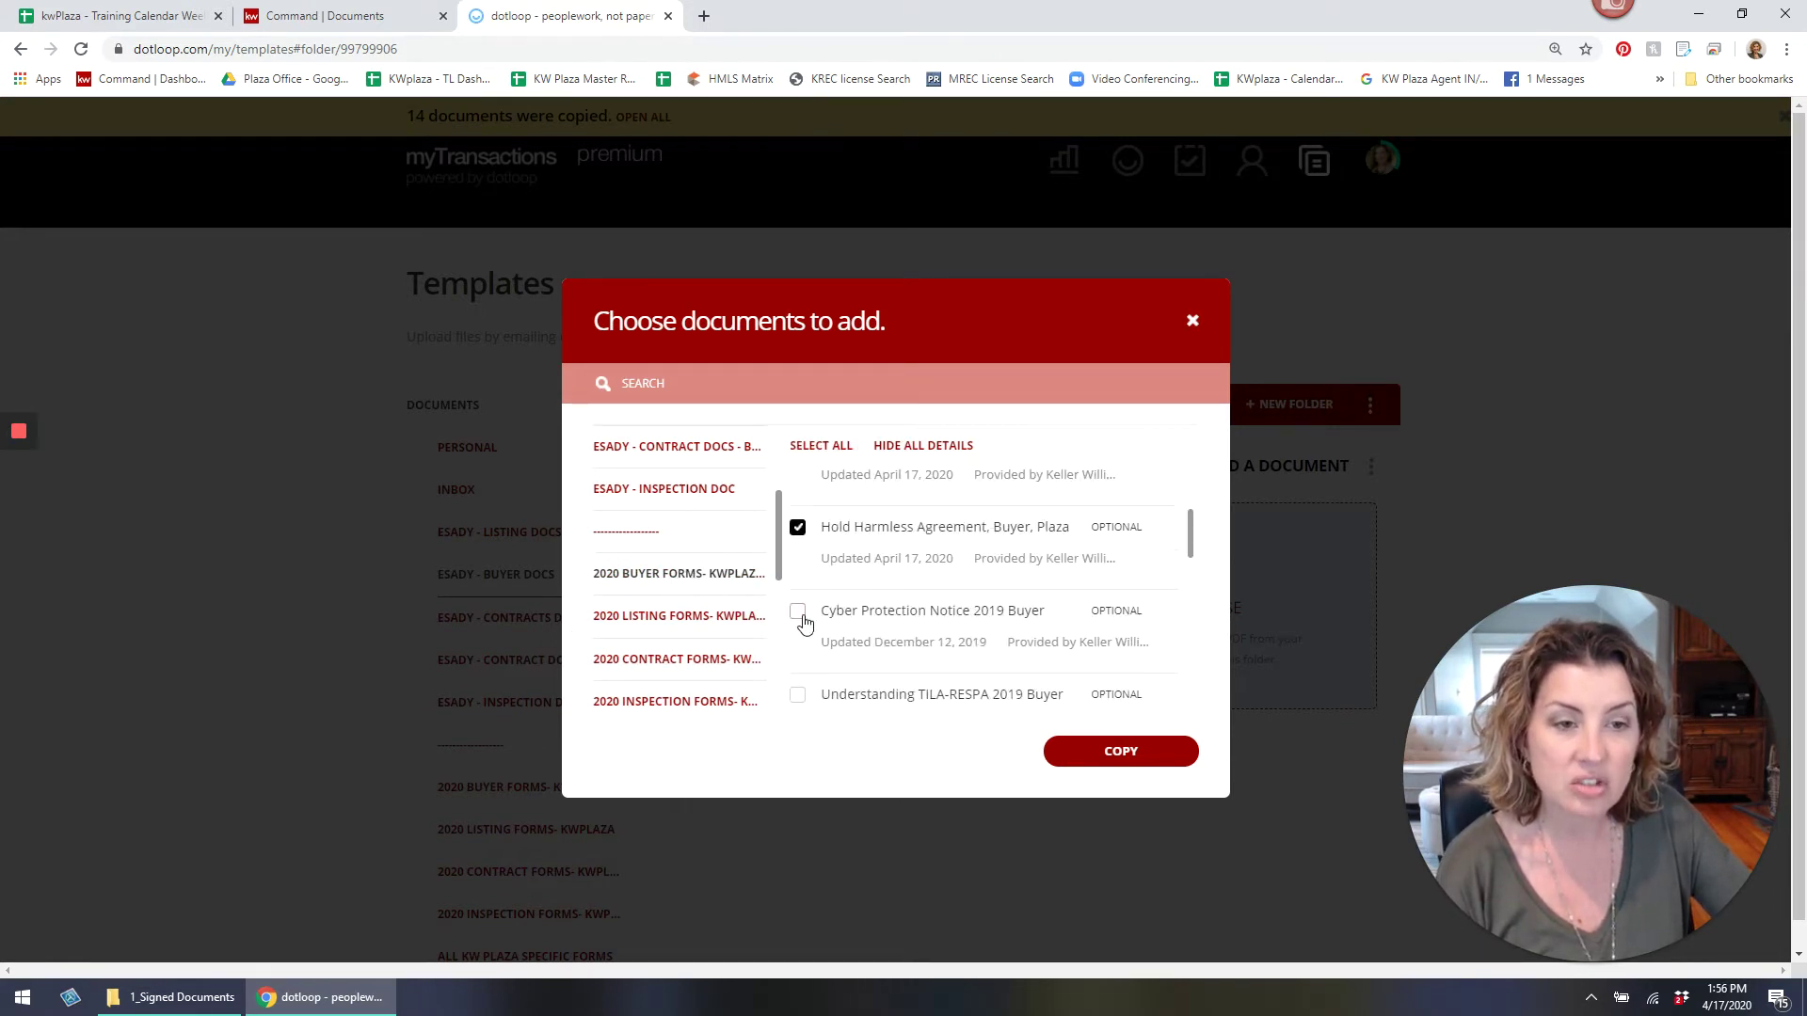
{"action": "left_click", "coordinate": [798, 610]}
{"action": "scroll", "coordinate": [800, 611], "scroll_direction": "down", "scroll_amount": 1}
{"action": "left_click", "coordinate": [798, 589]}
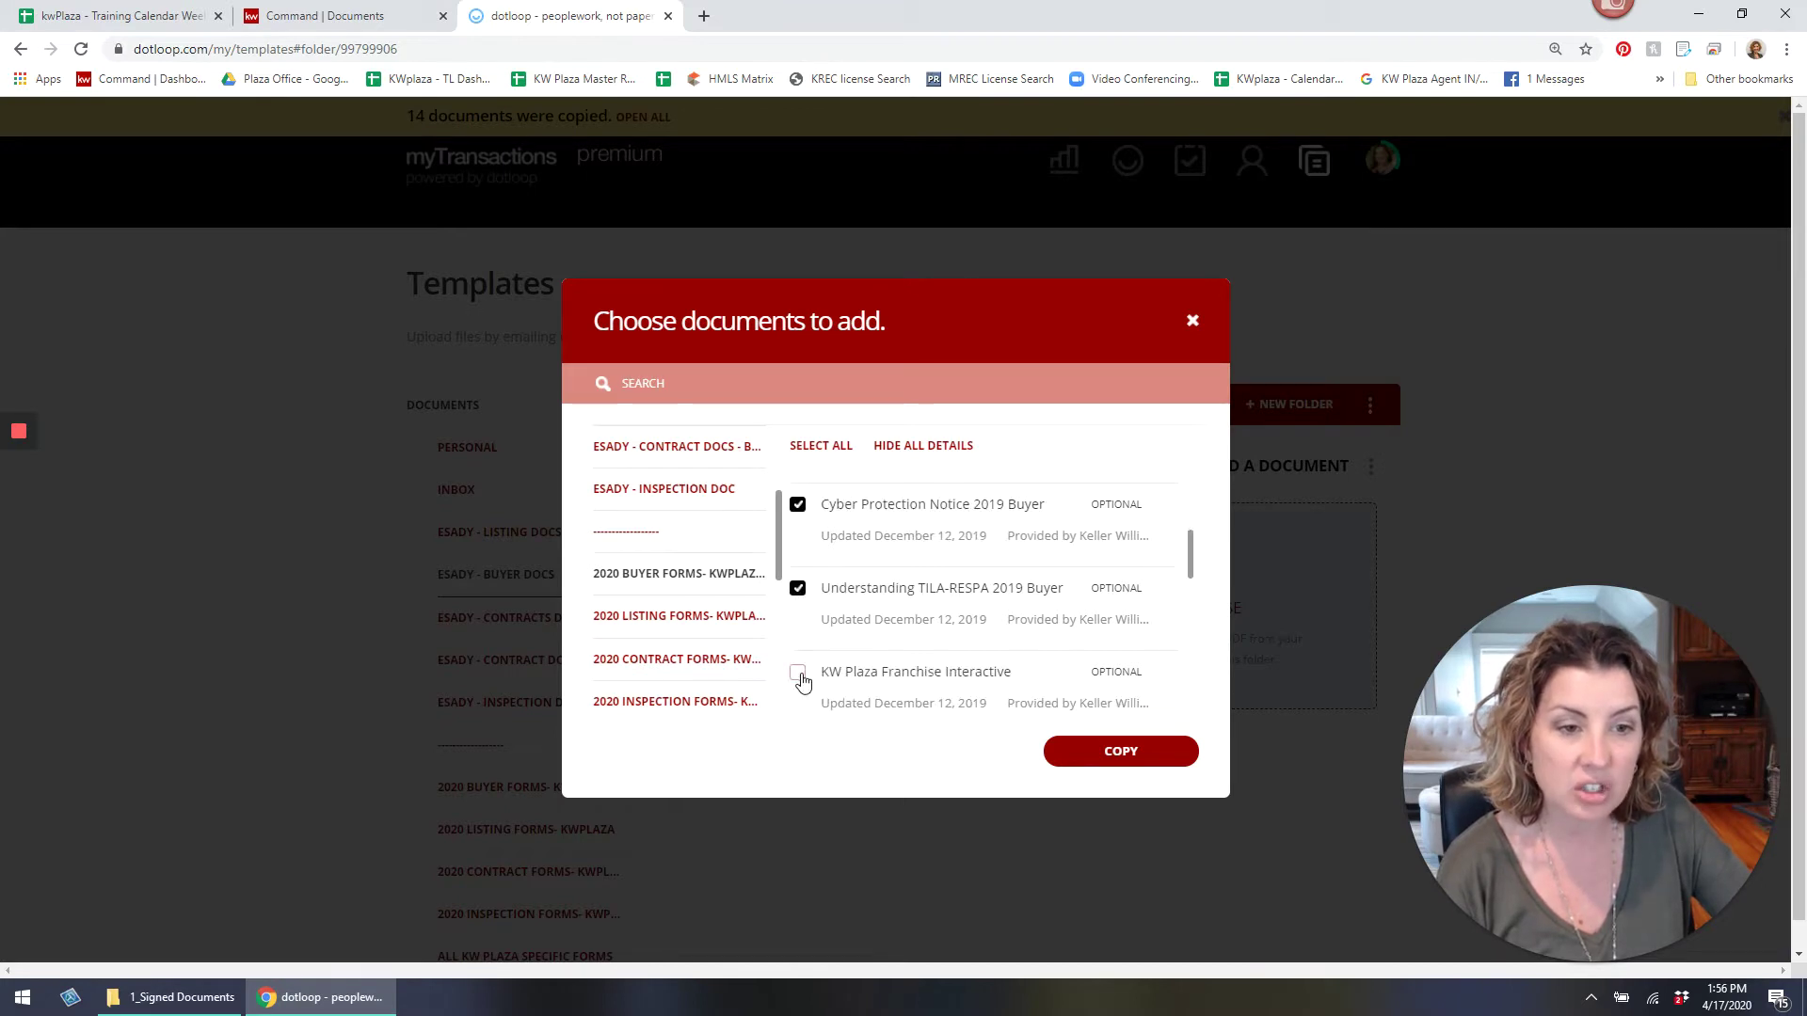
{"action": "left_click", "coordinate": [798, 672]}
{"action": "scroll", "coordinate": [802, 676], "scroll_direction": "down", "scroll_amount": 1}
{"action": "left_click", "coordinate": [800, 651]}
Leave out the Keller Mortgage disclosure and Expense Worksheet, then copy the eight buyer forms.
{"action": "scroll", "coordinate": [805, 649], "scroll_direction": "down", "scroll_amount": 1}
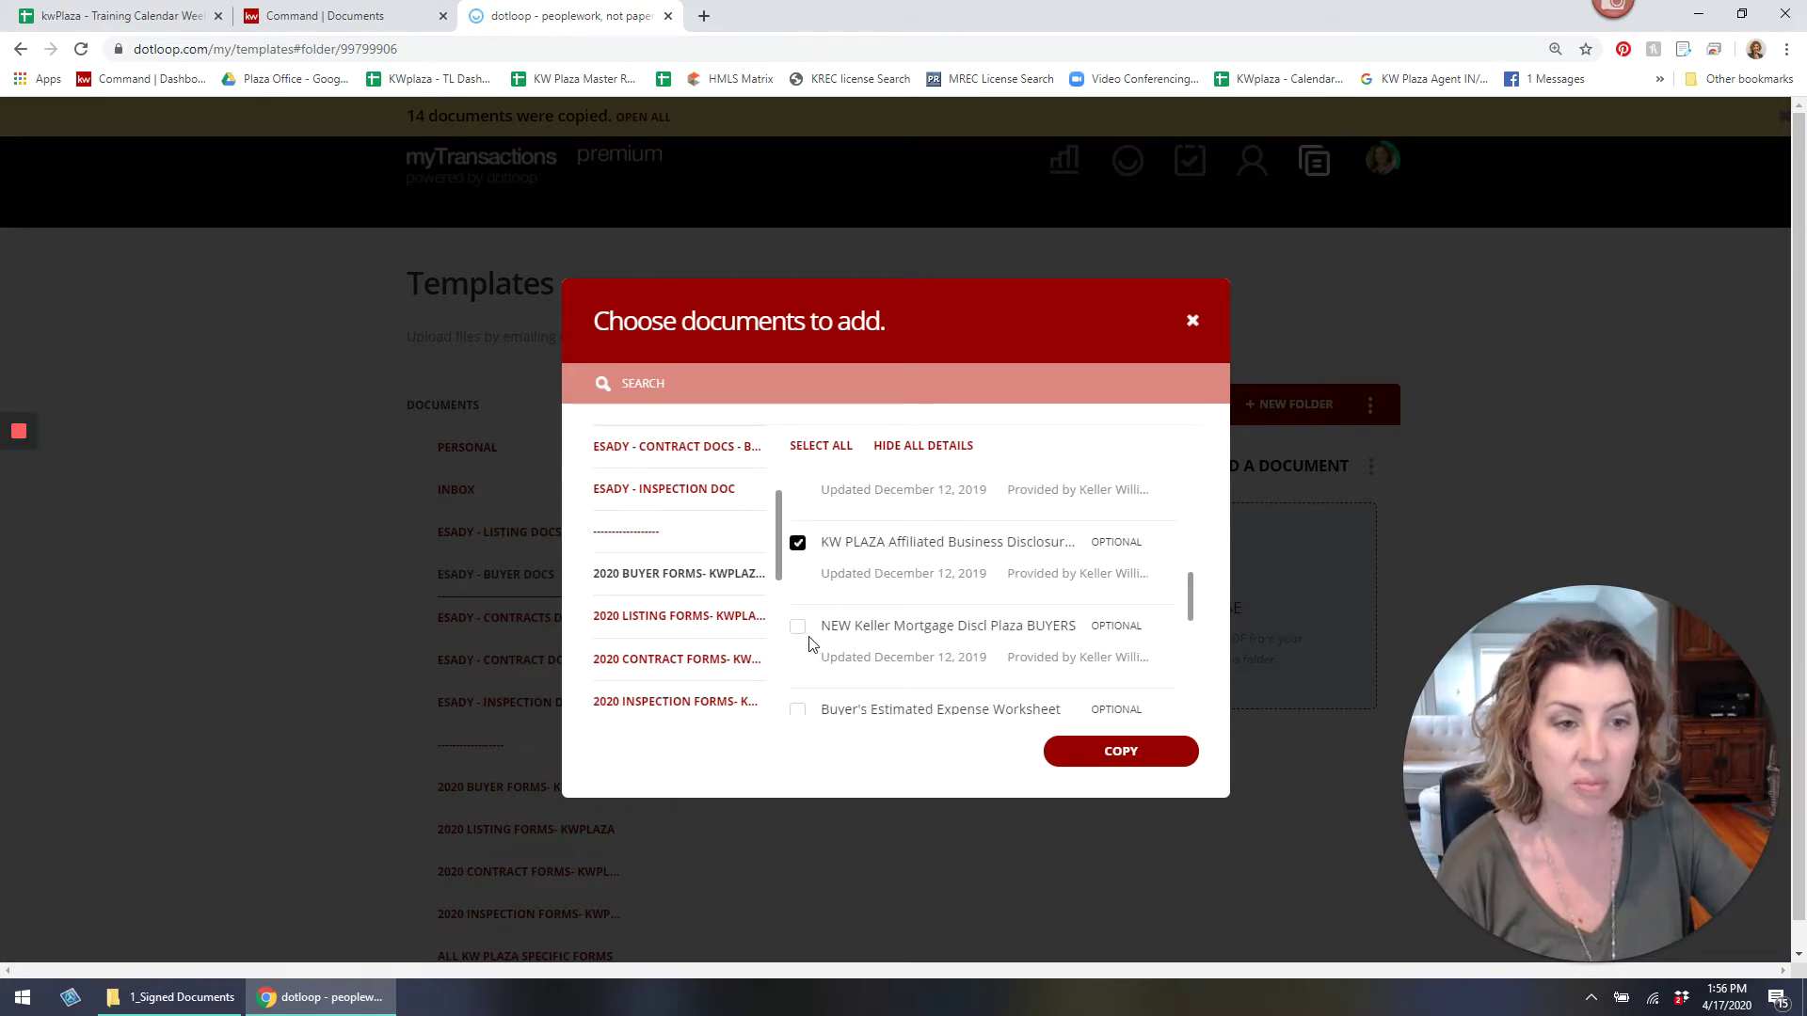
{"action": "left_click", "coordinate": [799, 629]}
{"action": "scroll", "coordinate": [801, 636], "scroll_direction": "down", "scroll_amount": 1}
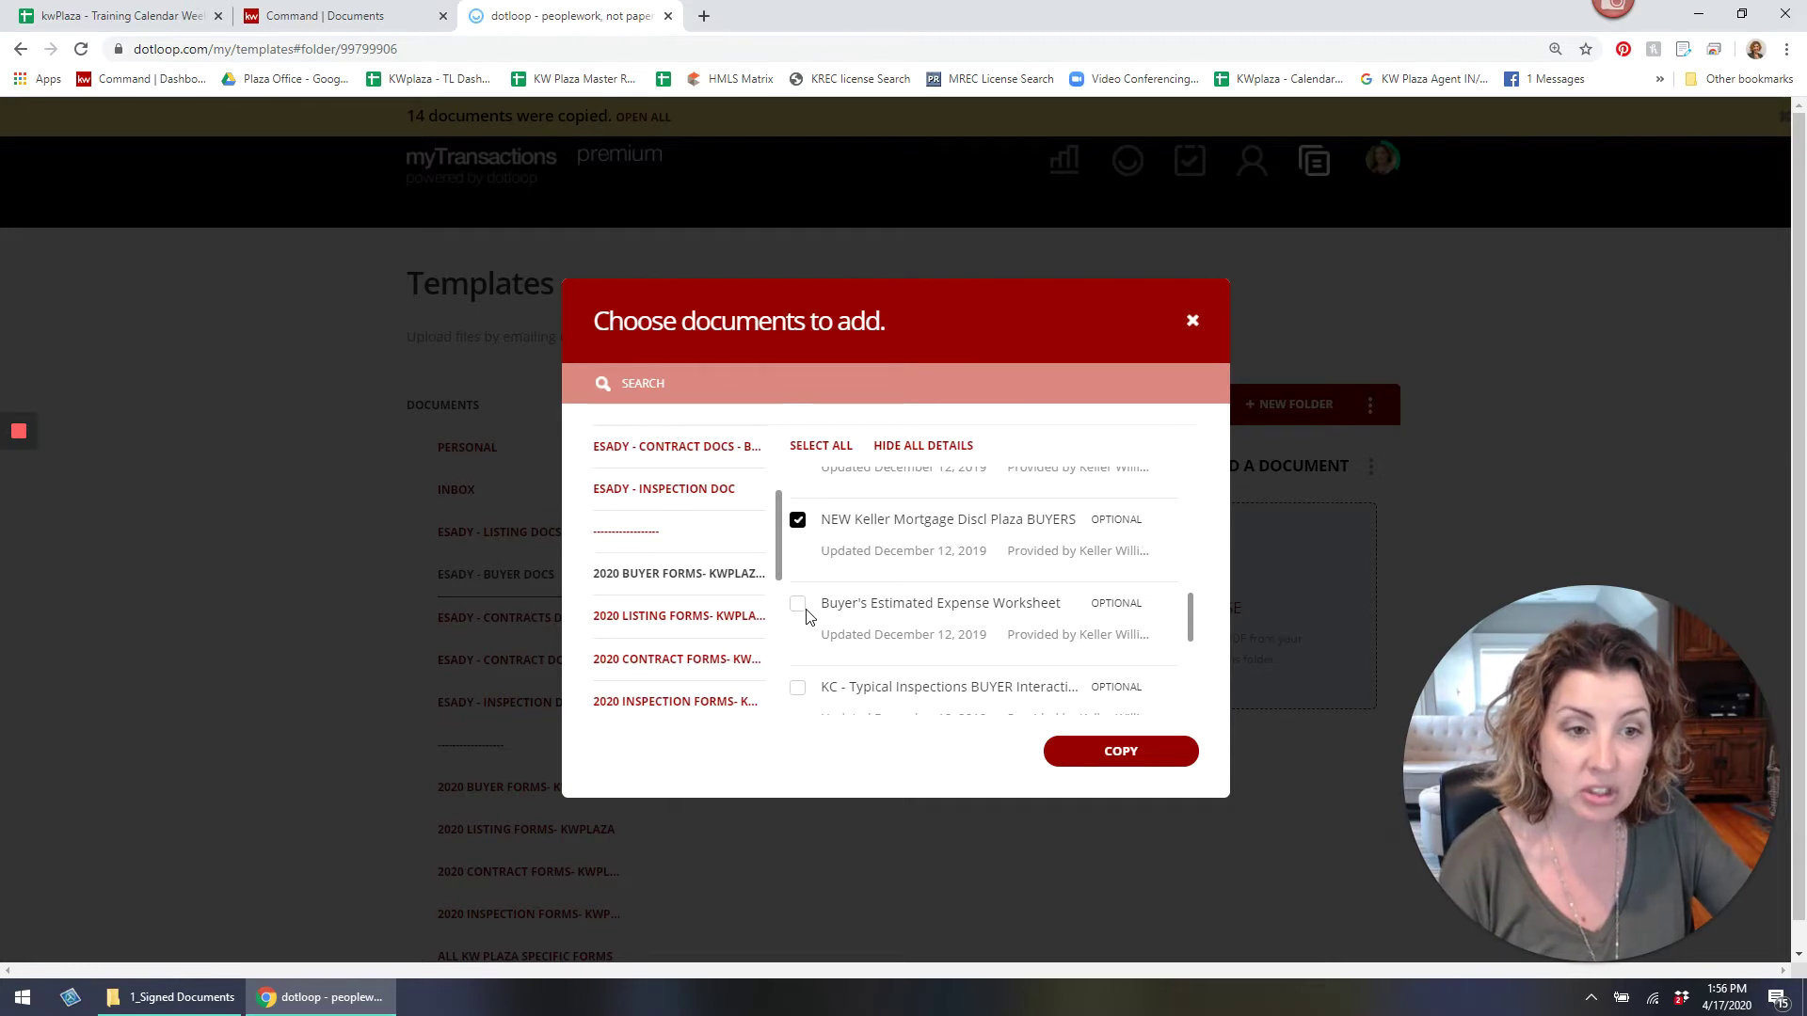
{"action": "left_click", "coordinate": [798, 605]}
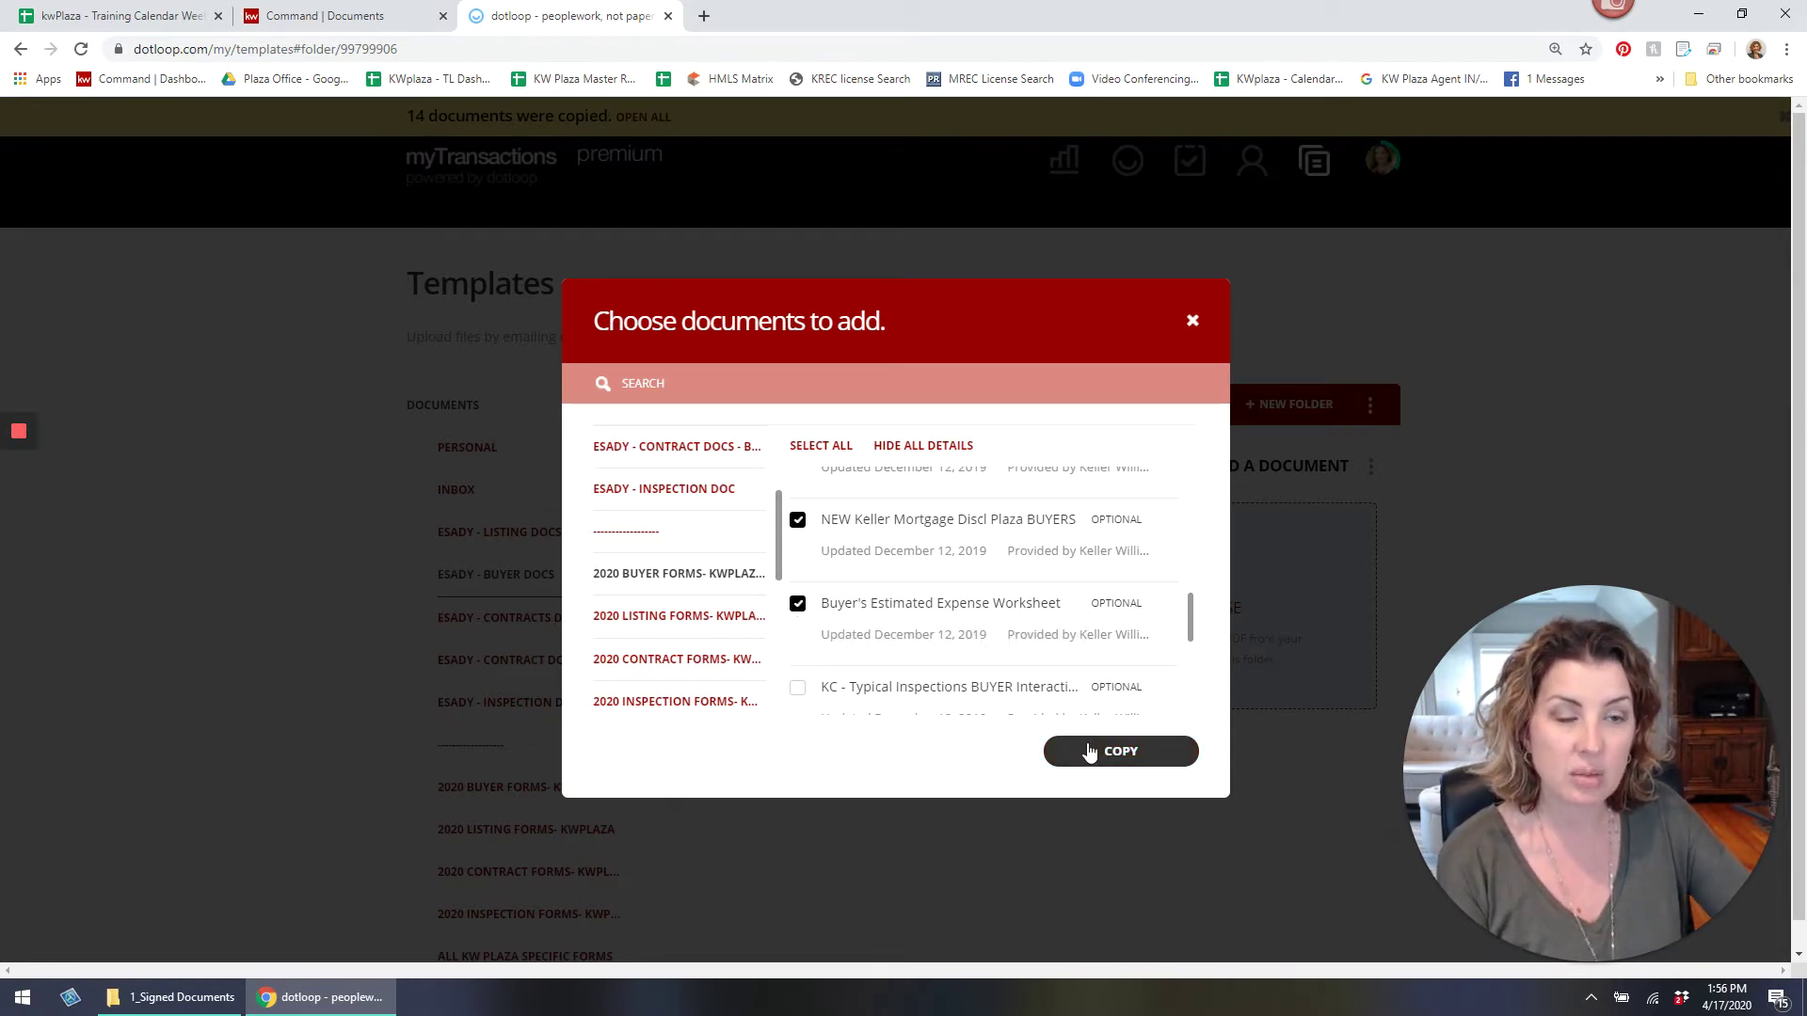
{"action": "left_click", "coordinate": [797, 520]}
{"action": "left_click", "coordinate": [797, 604]}
{"action": "scroll", "coordinate": [875, 602], "scroll_direction": "up", "scroll_amount": 1}
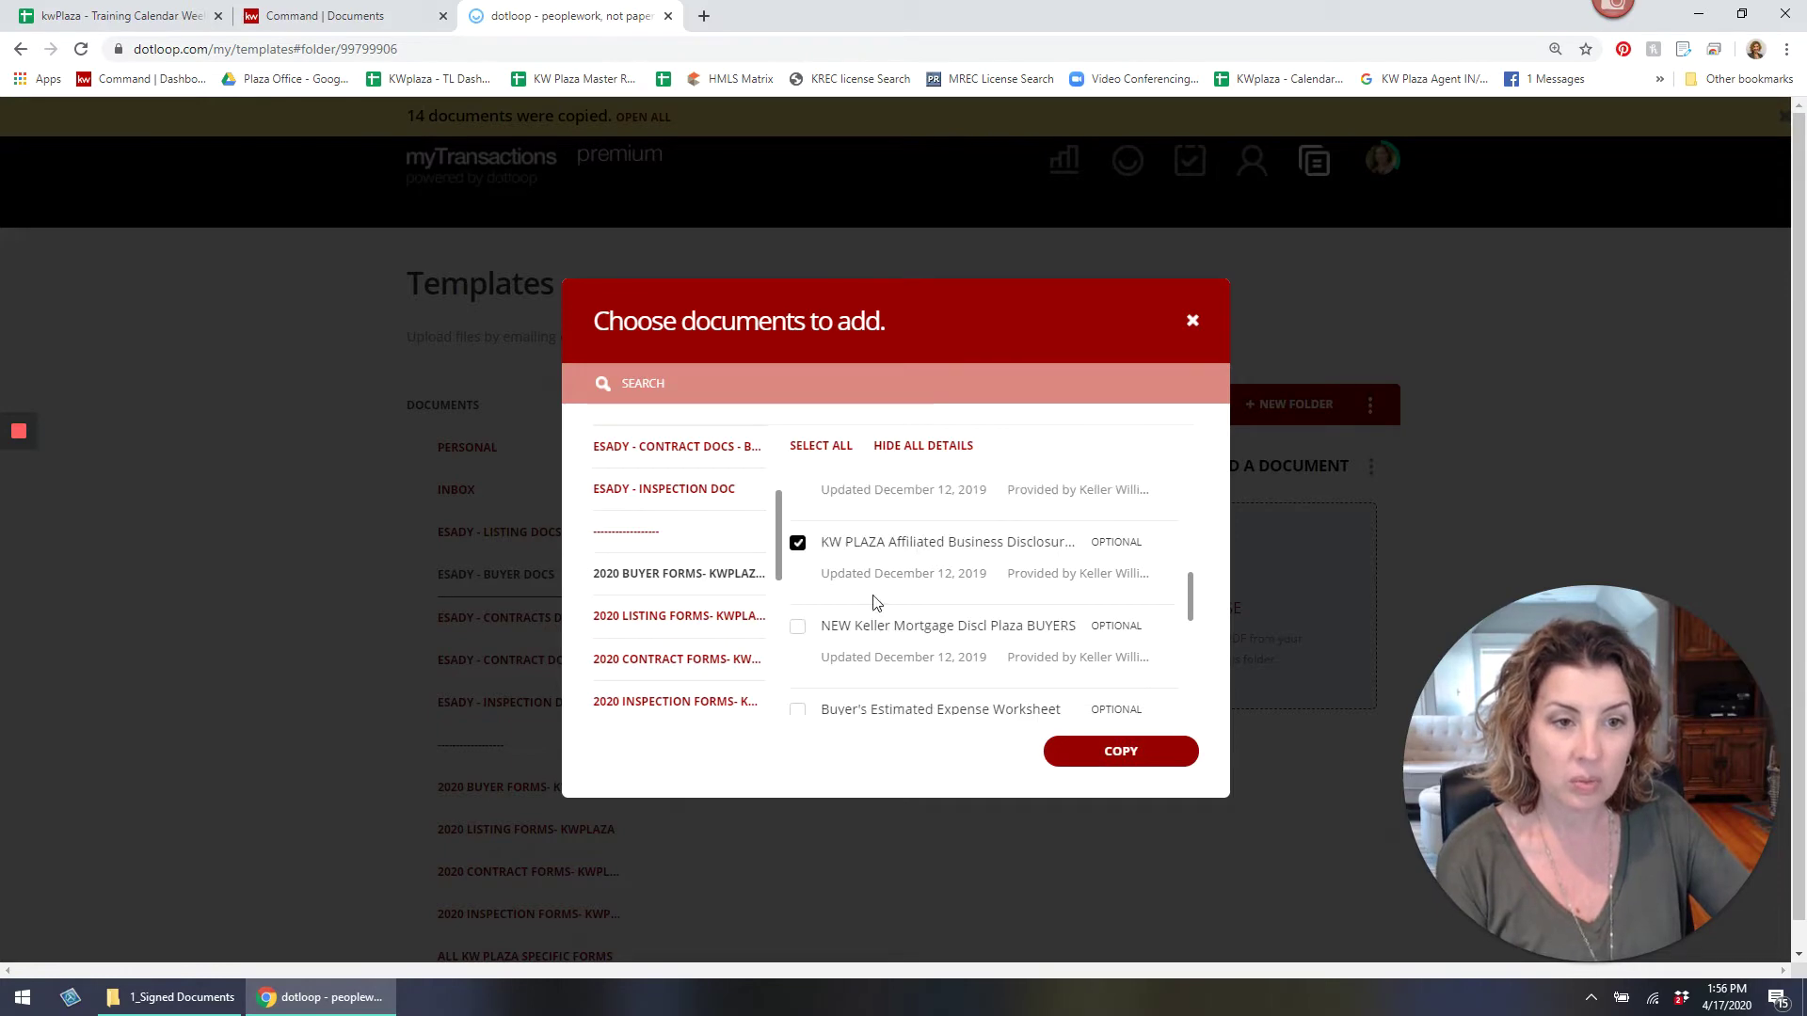
{"action": "left_click", "coordinate": [1140, 759]}
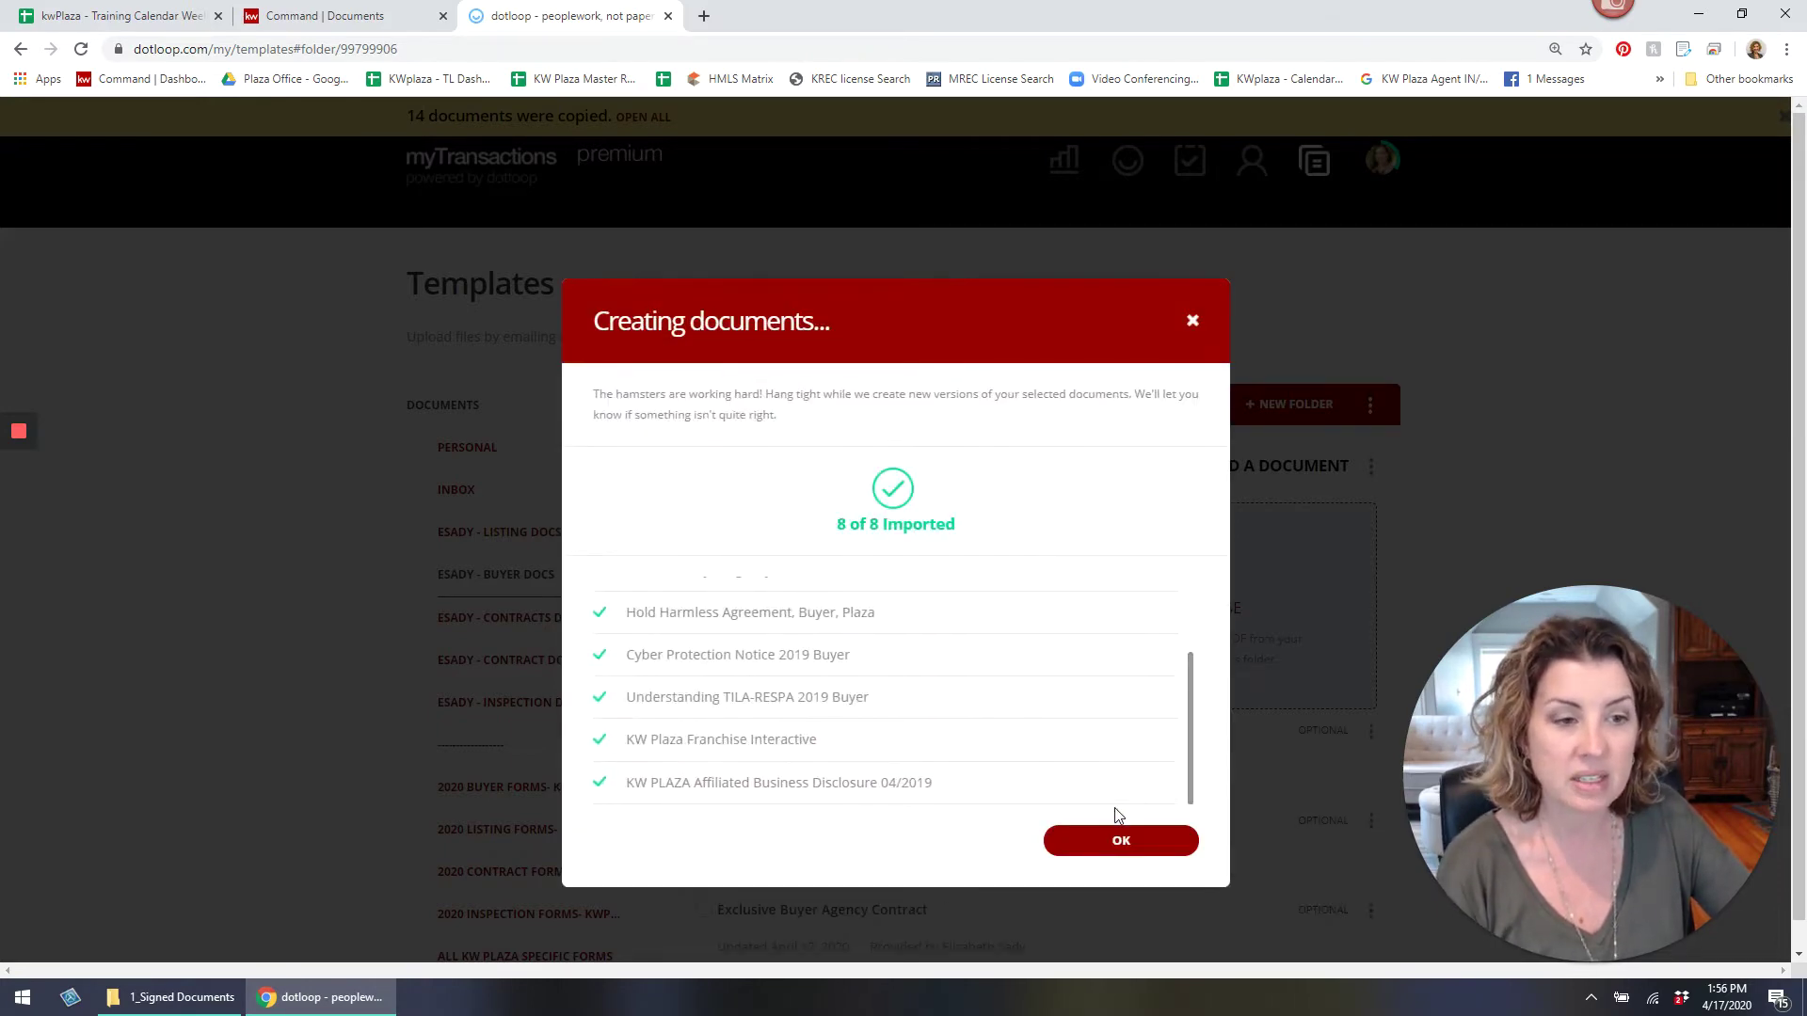
{"action": "scroll", "coordinate": [1144, 851], "scroll_direction": "down", "scroll_amount": 4}
{"action": "left_click", "coordinate": [1144, 853]}
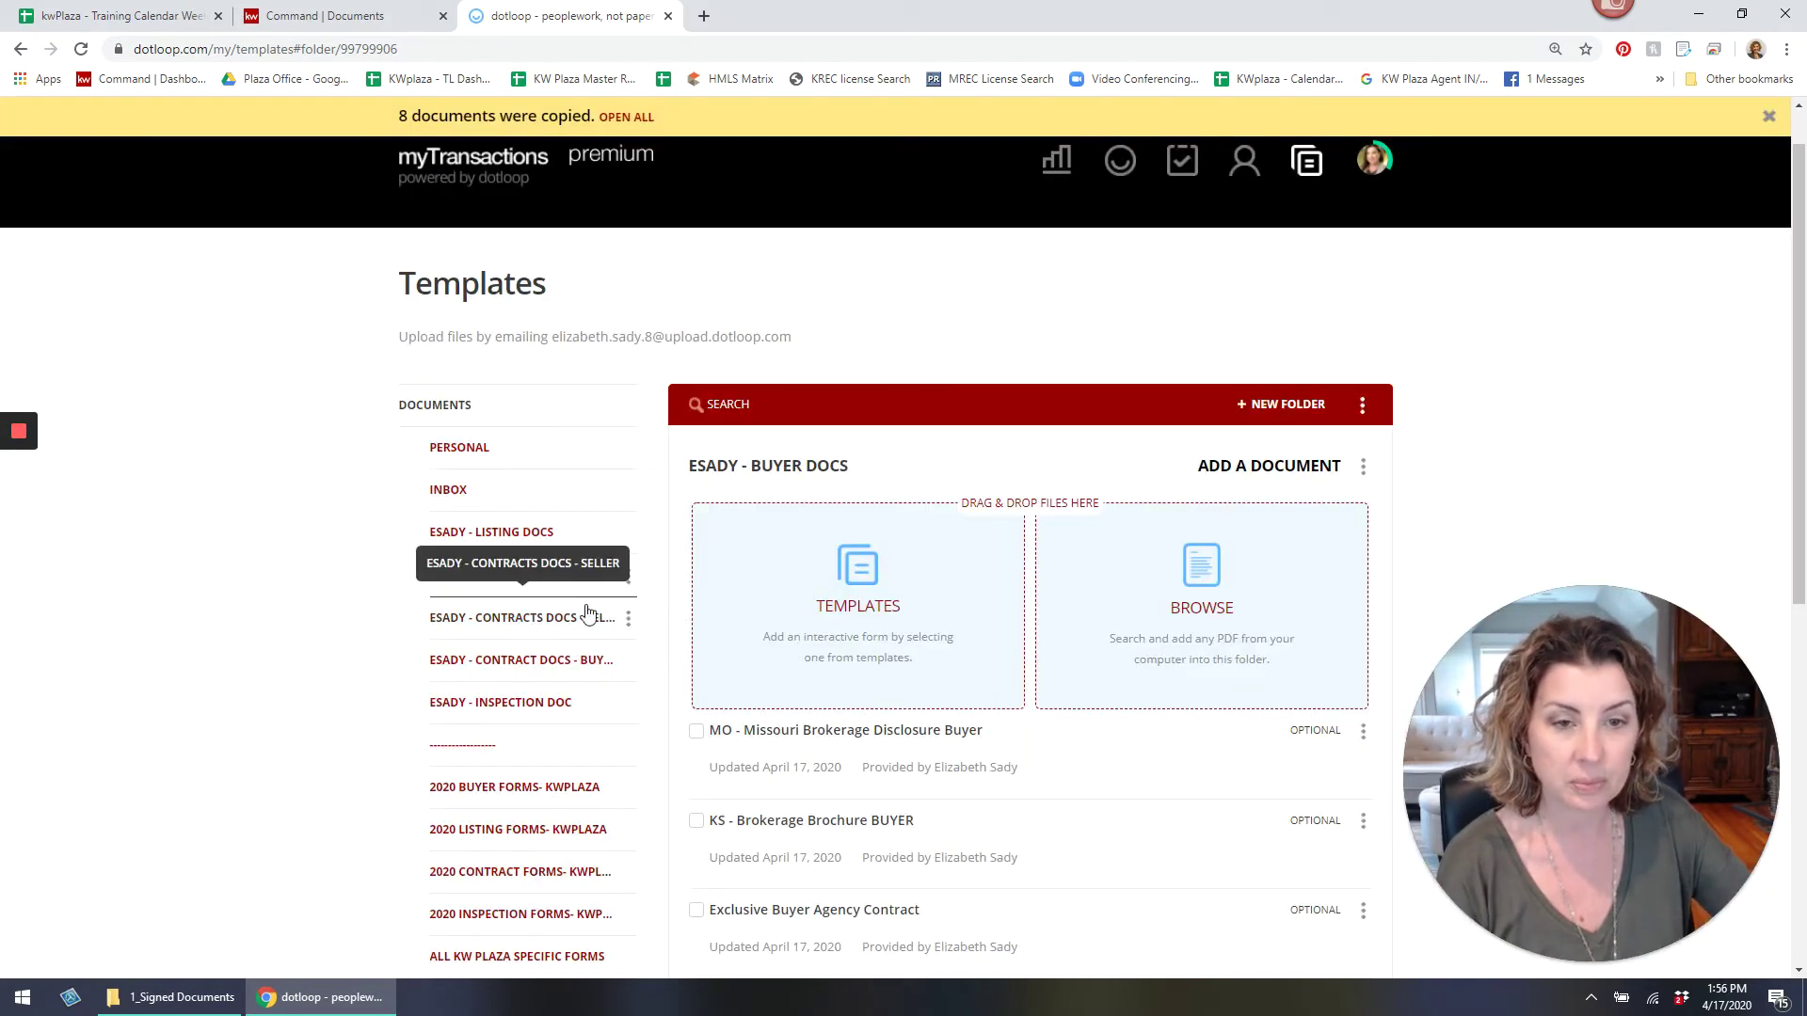
In the seller contracts folder, check the COVID-19 Addendum and sale contracts from 2020 CONTRACT FORMS- KWPLAZA.
{"action": "left_click", "coordinate": [503, 617]}
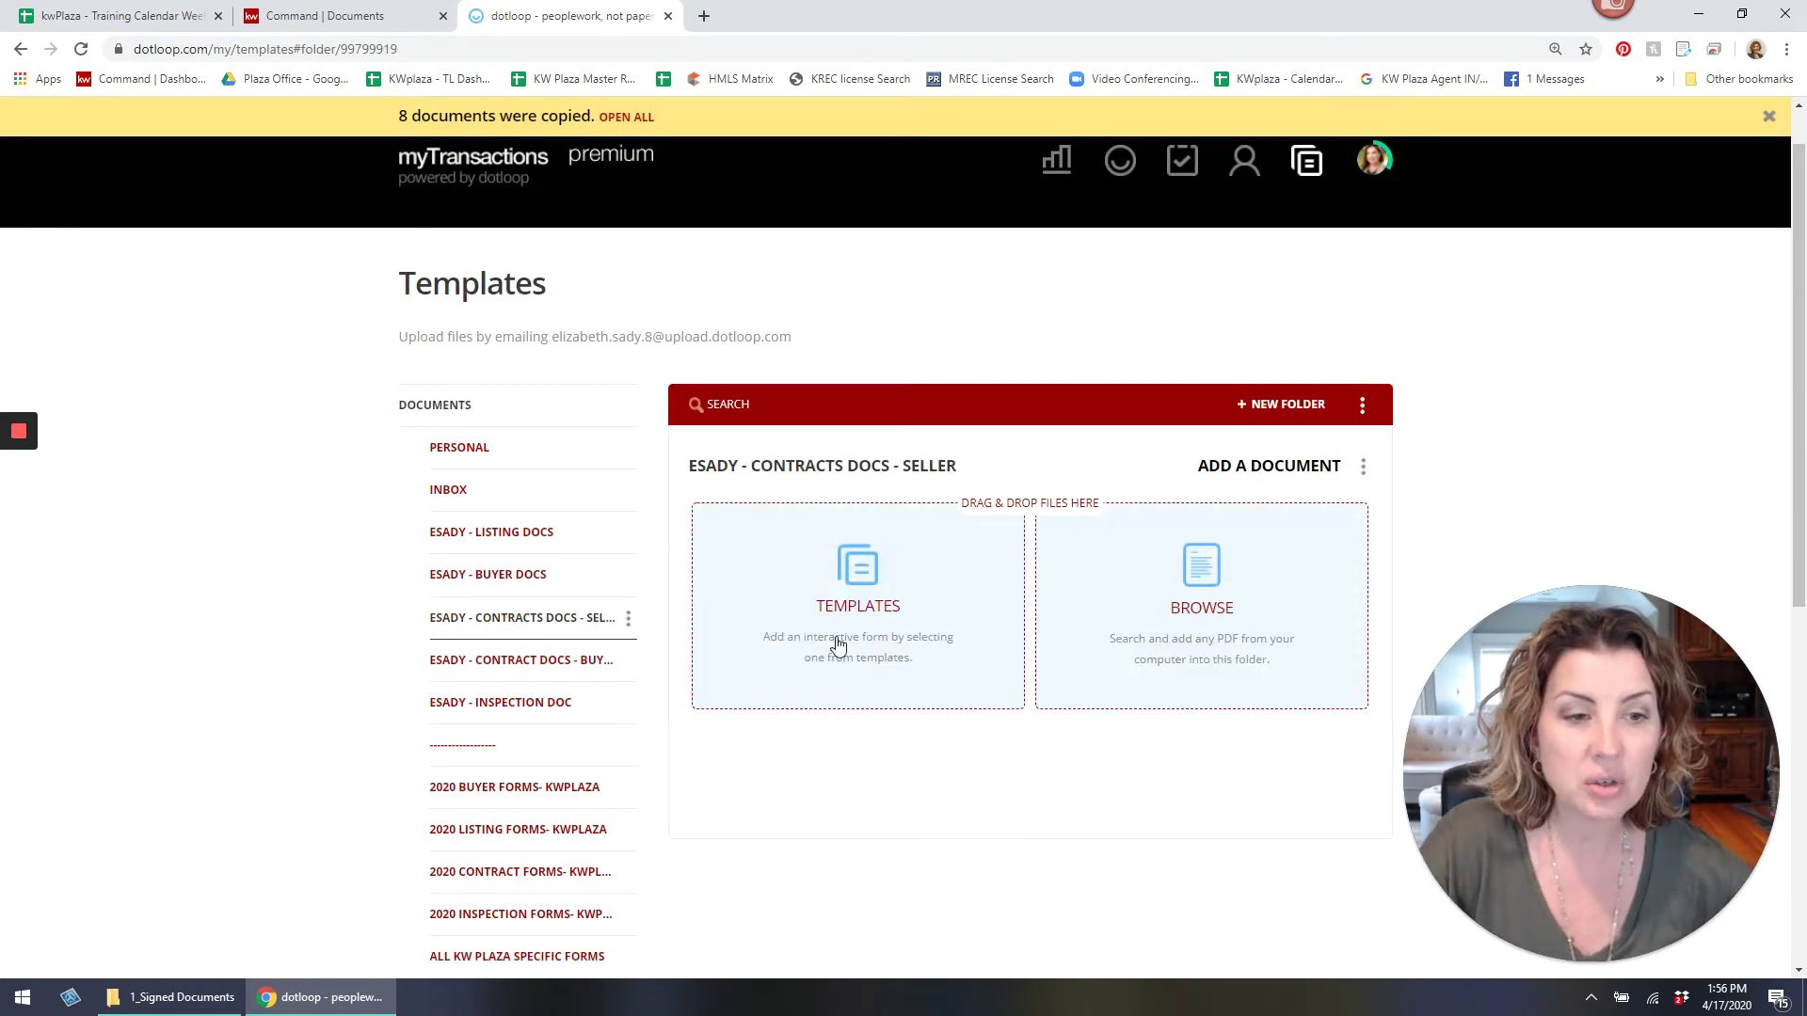
{"action": "left_click", "coordinate": [840, 626]}
{"action": "scroll", "coordinate": [686, 693], "scroll_direction": "down", "scroll_amount": 5}
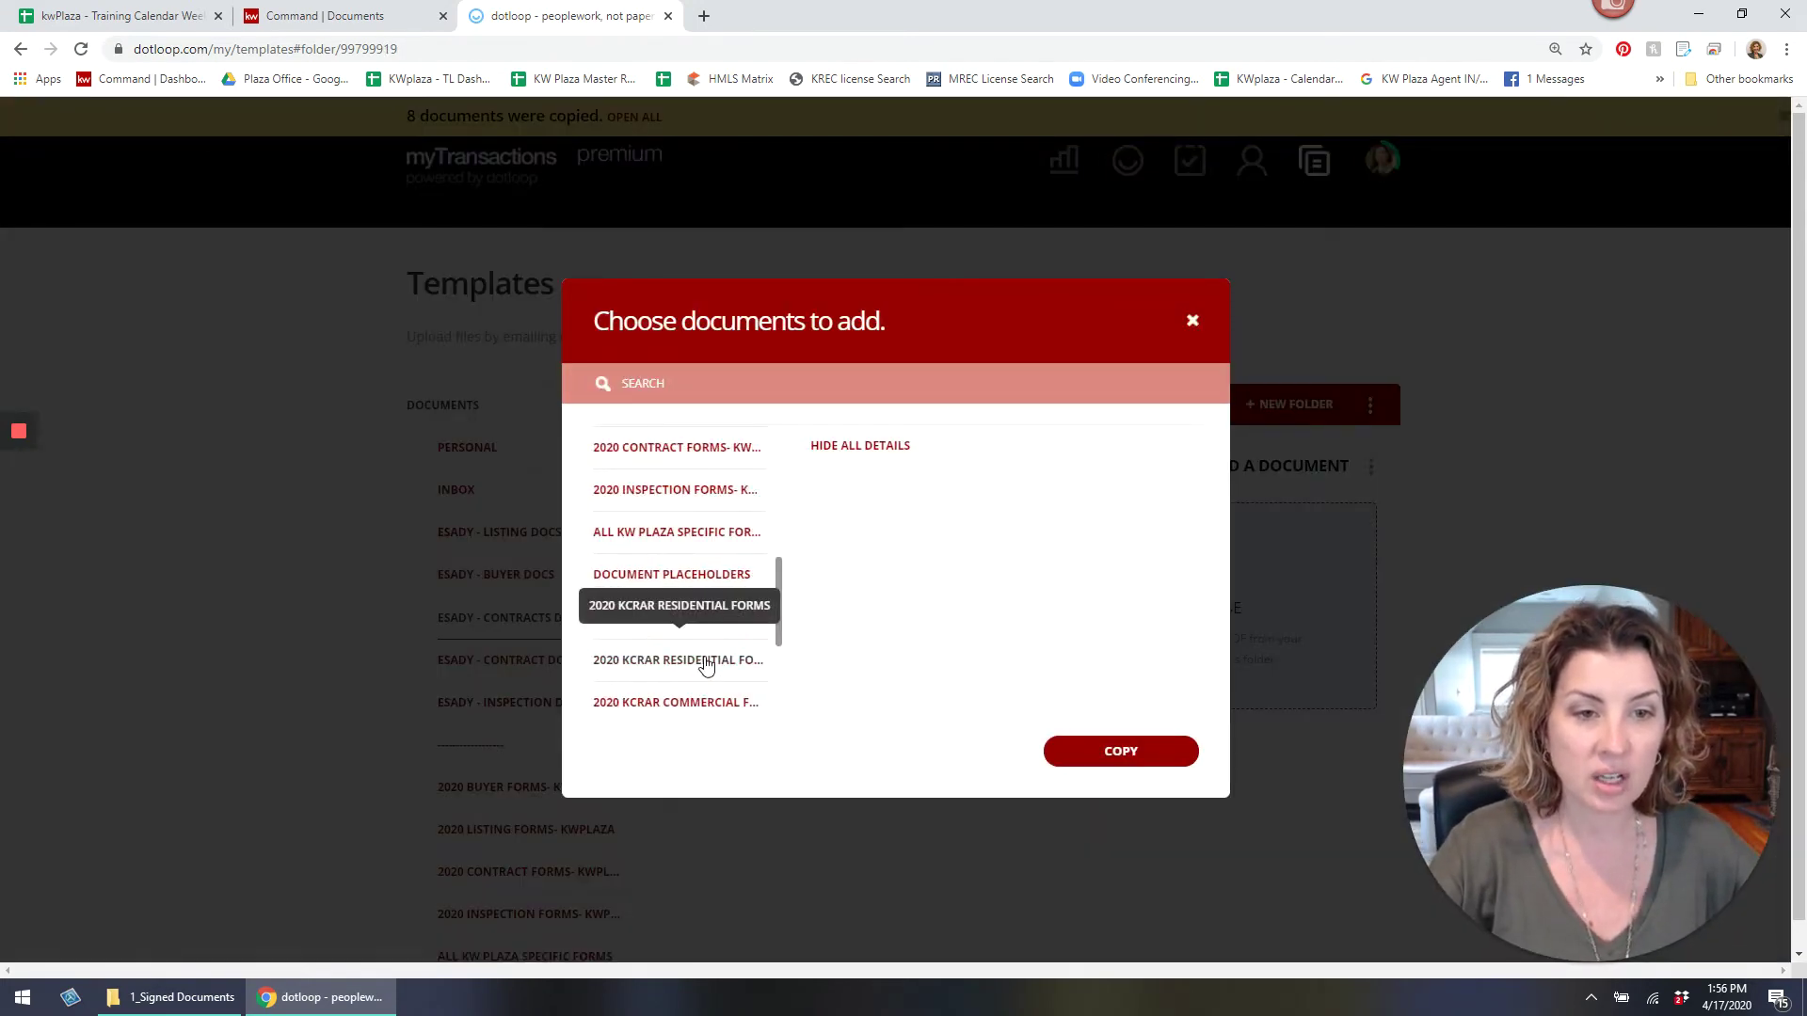
{"action": "scroll", "coordinate": [706, 584], "scroll_direction": "up", "scroll_amount": 2}
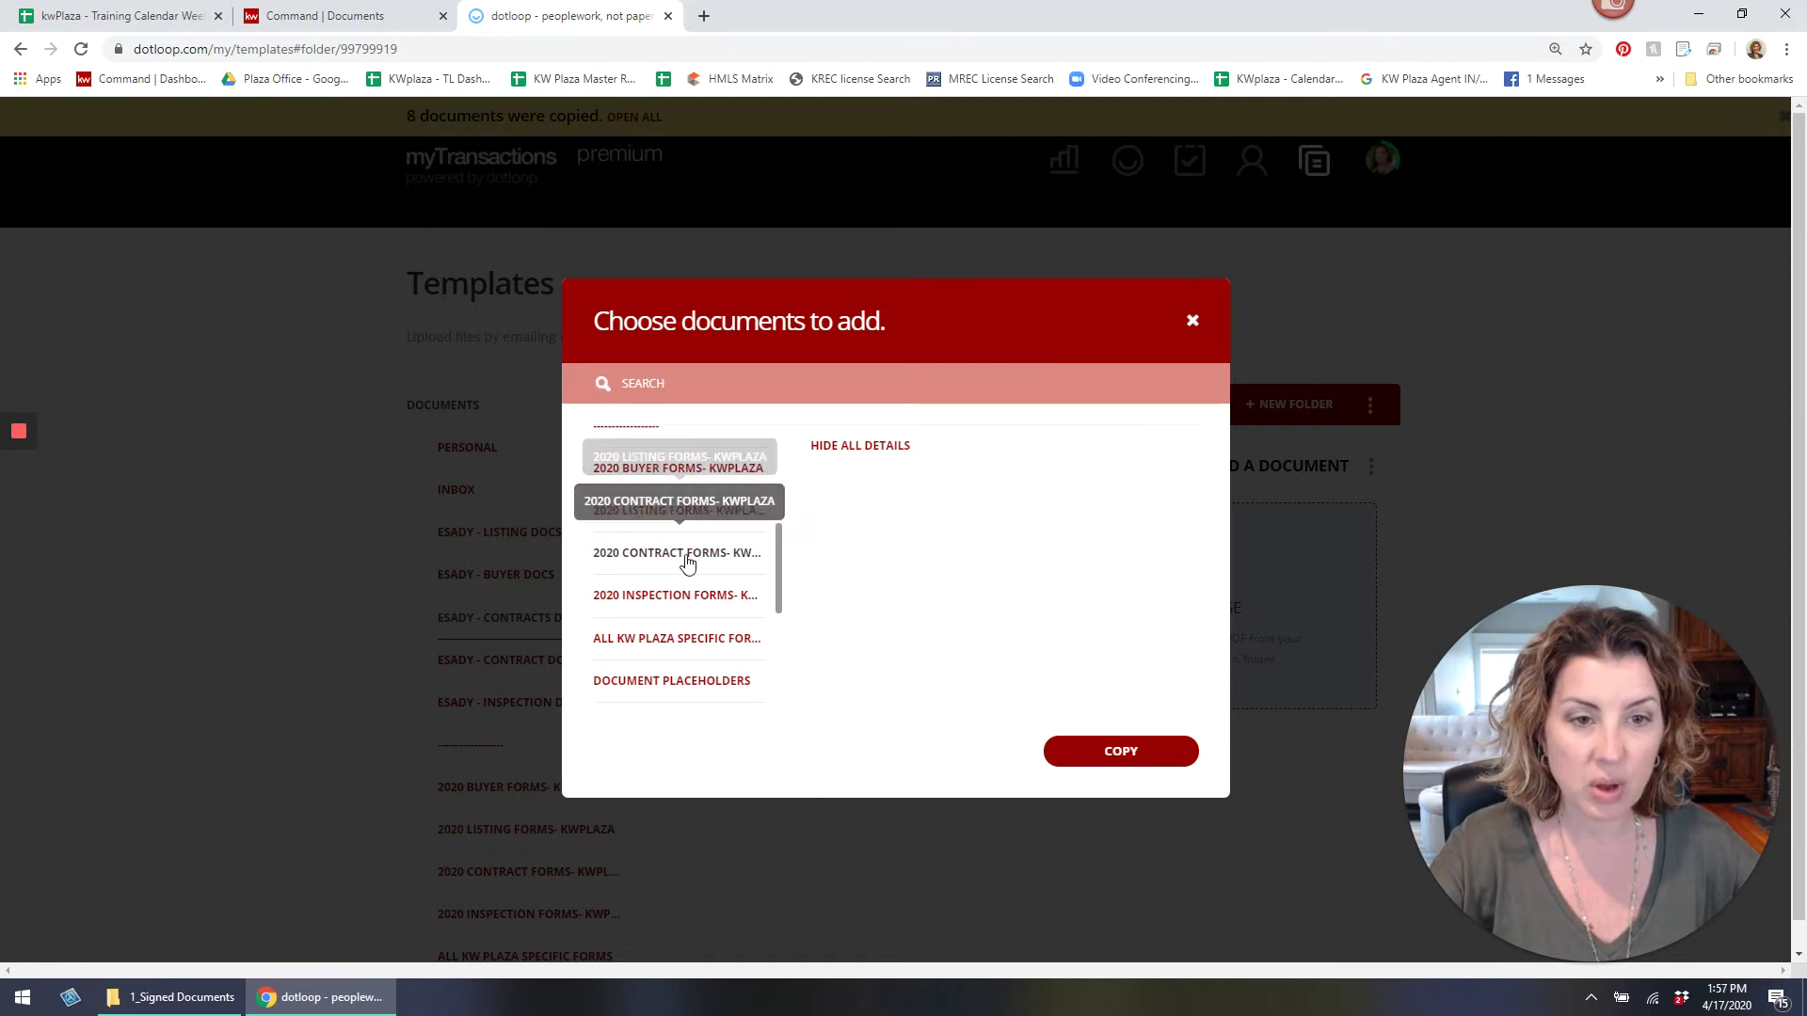
{"action": "left_click", "coordinate": [705, 557]}
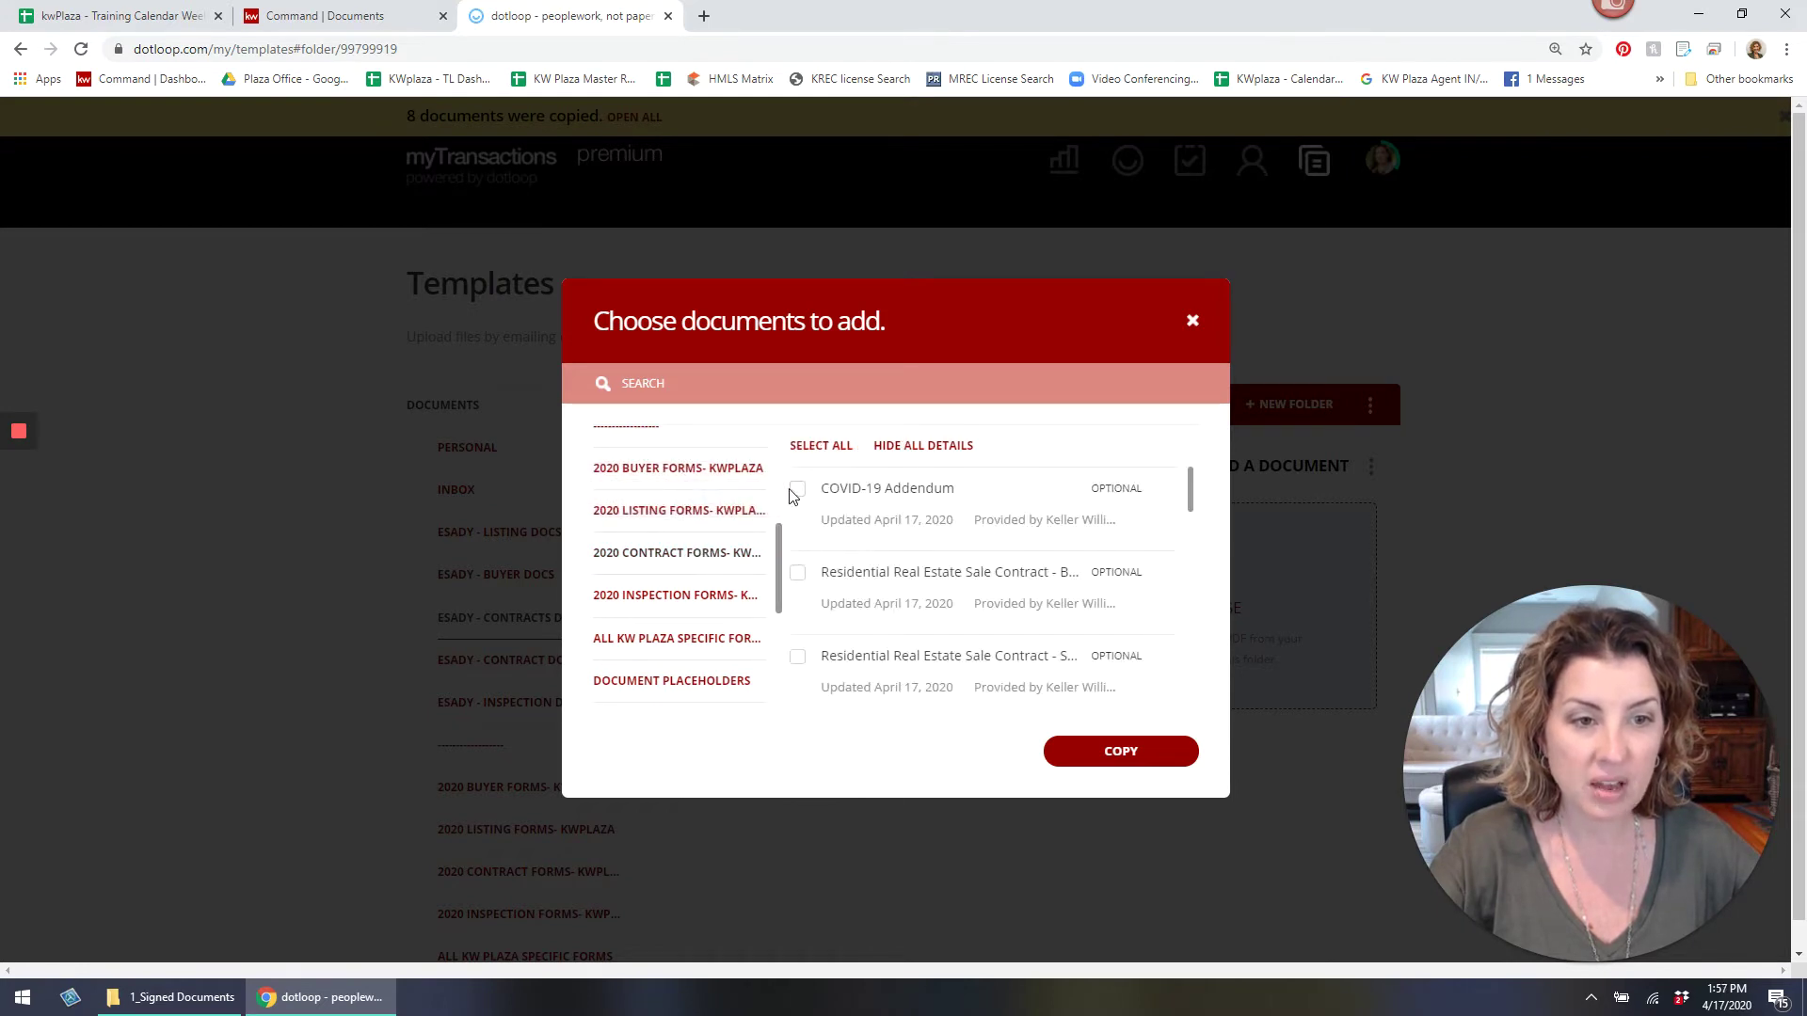
{"action": "left_click", "coordinate": [797, 490]}
{"action": "left_click", "coordinate": [802, 576]}
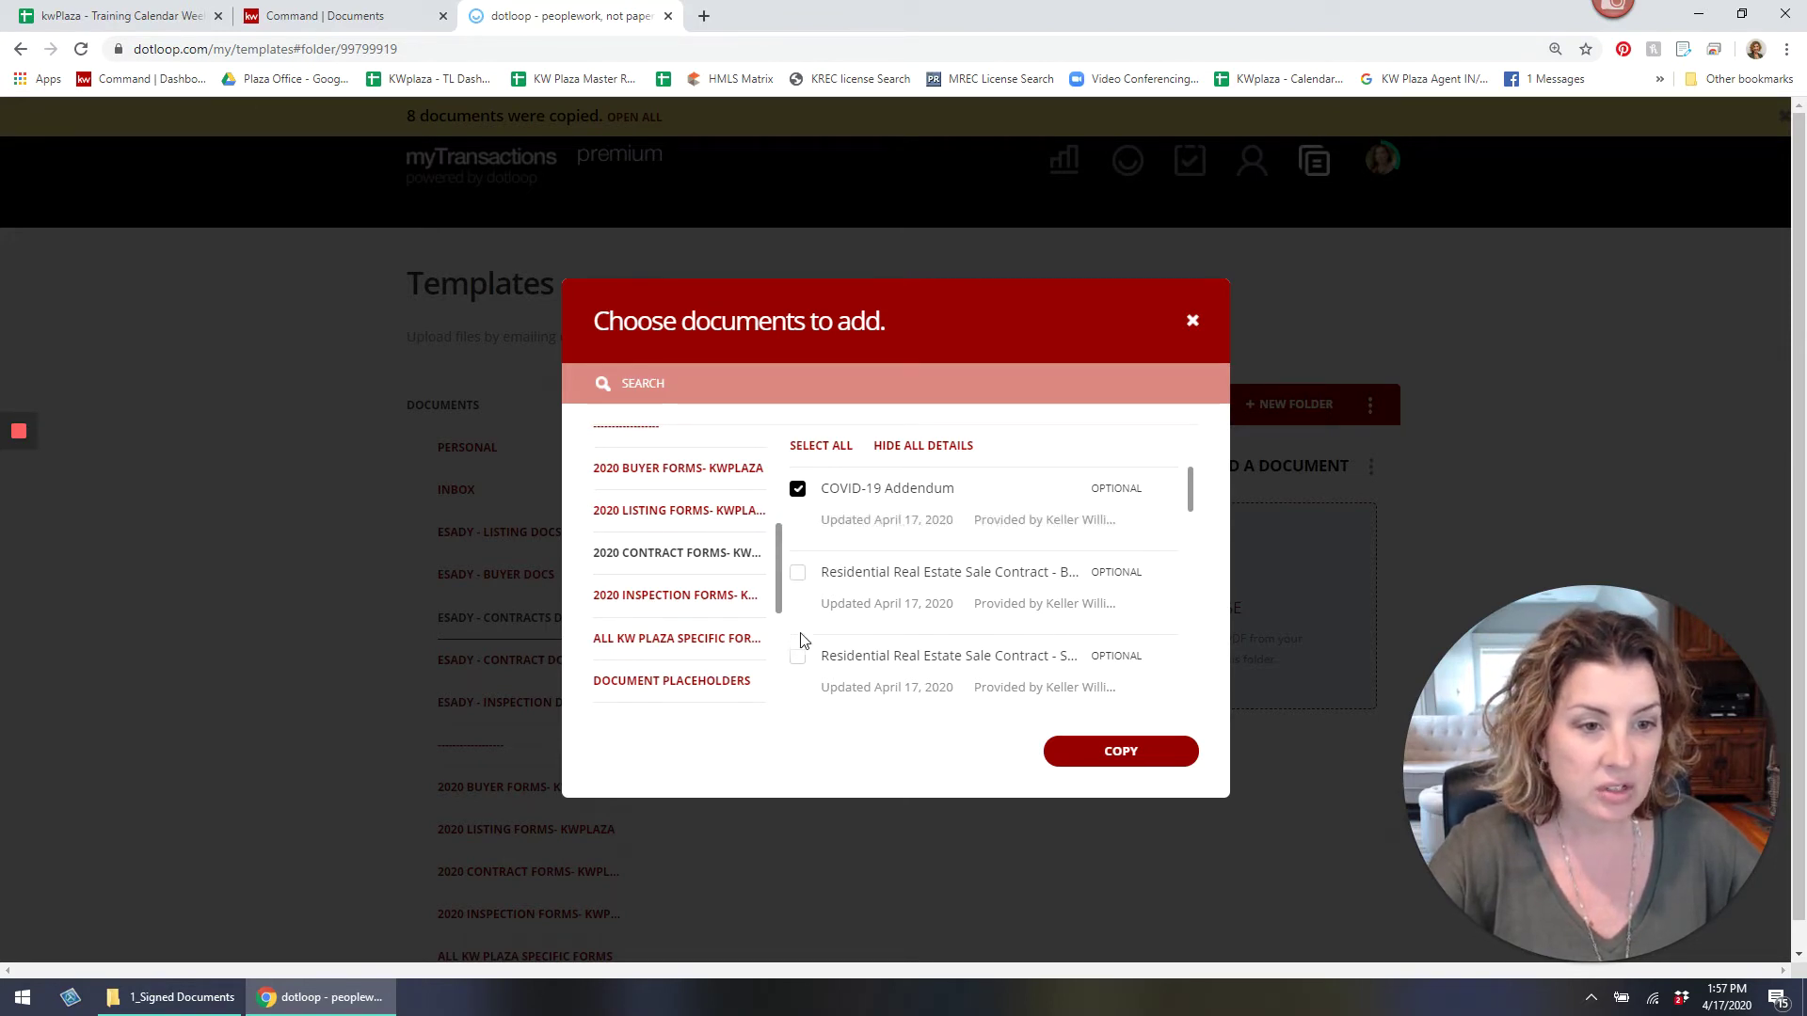
{"action": "left_click", "coordinate": [798, 656]}
Add the KW Plaza Franchise Disclosure and Counter Offer Addendum - Sellers, and copy the forms.
{"action": "scroll", "coordinate": [861, 637], "scroll_direction": "down", "scroll_amount": 1}
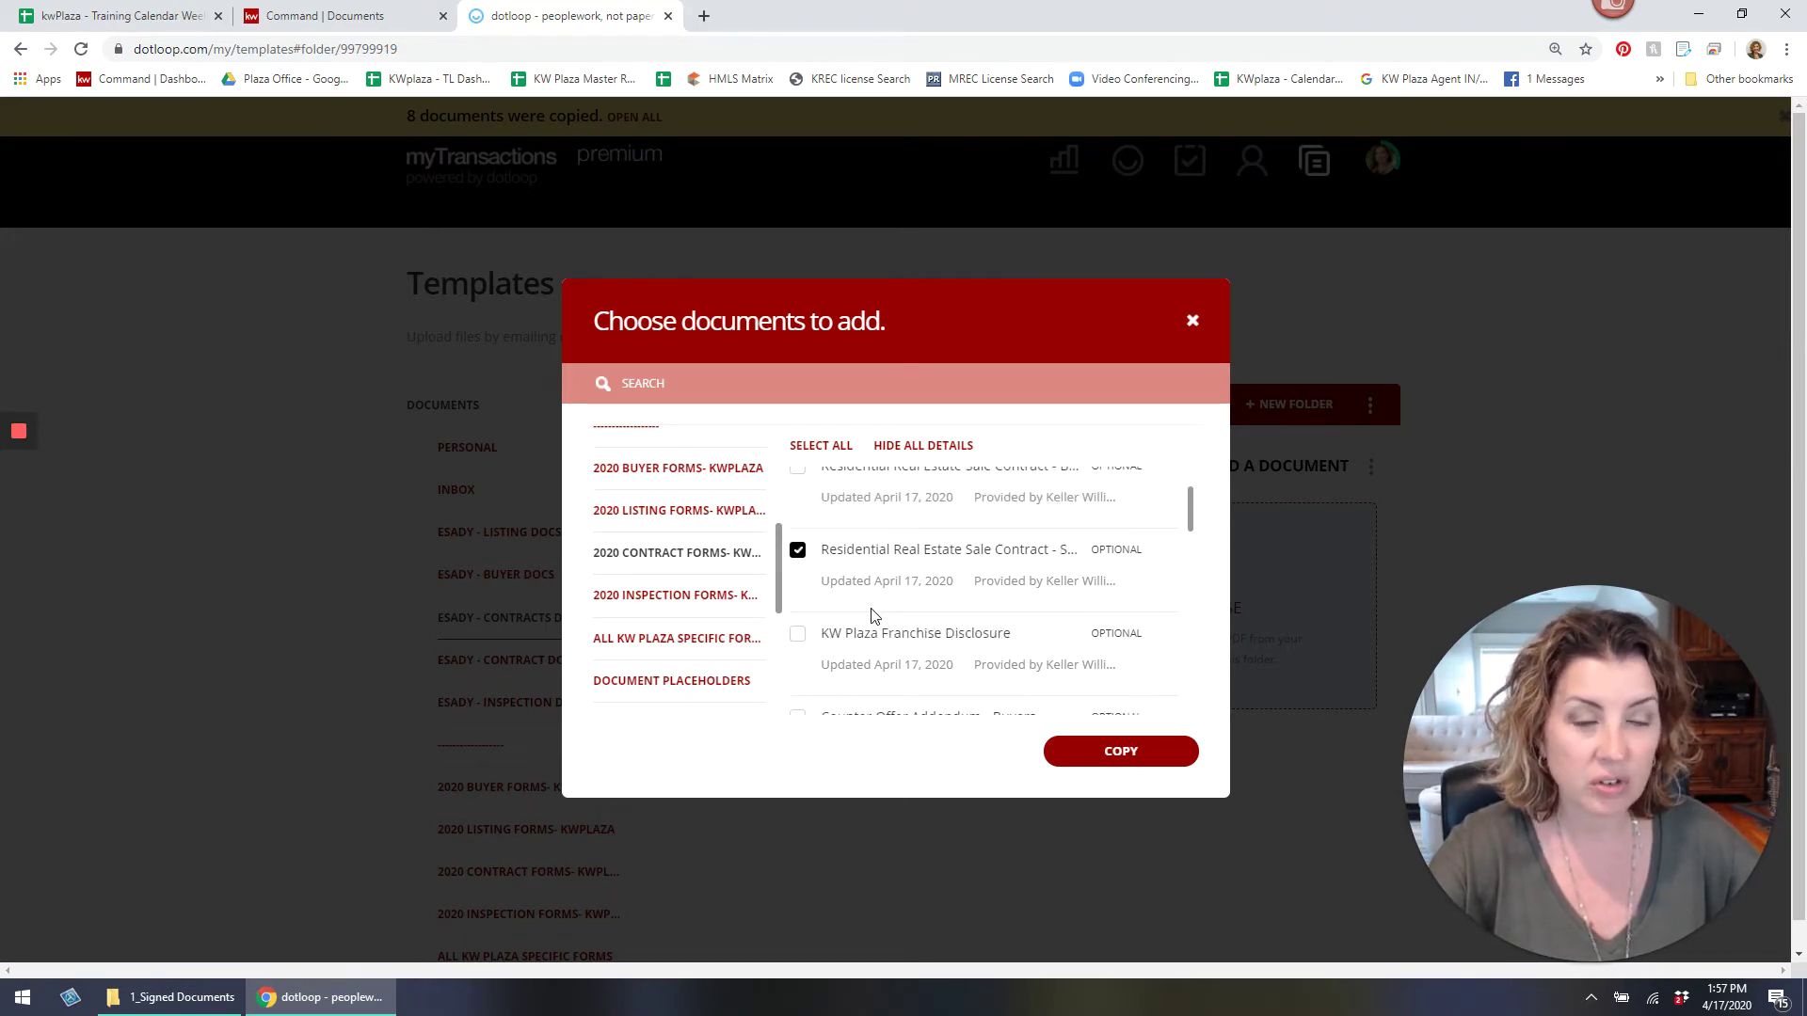
{"action": "left_click", "coordinate": [798, 636]}
{"action": "scroll", "coordinate": [830, 639], "scroll_direction": "down", "scroll_amount": 1}
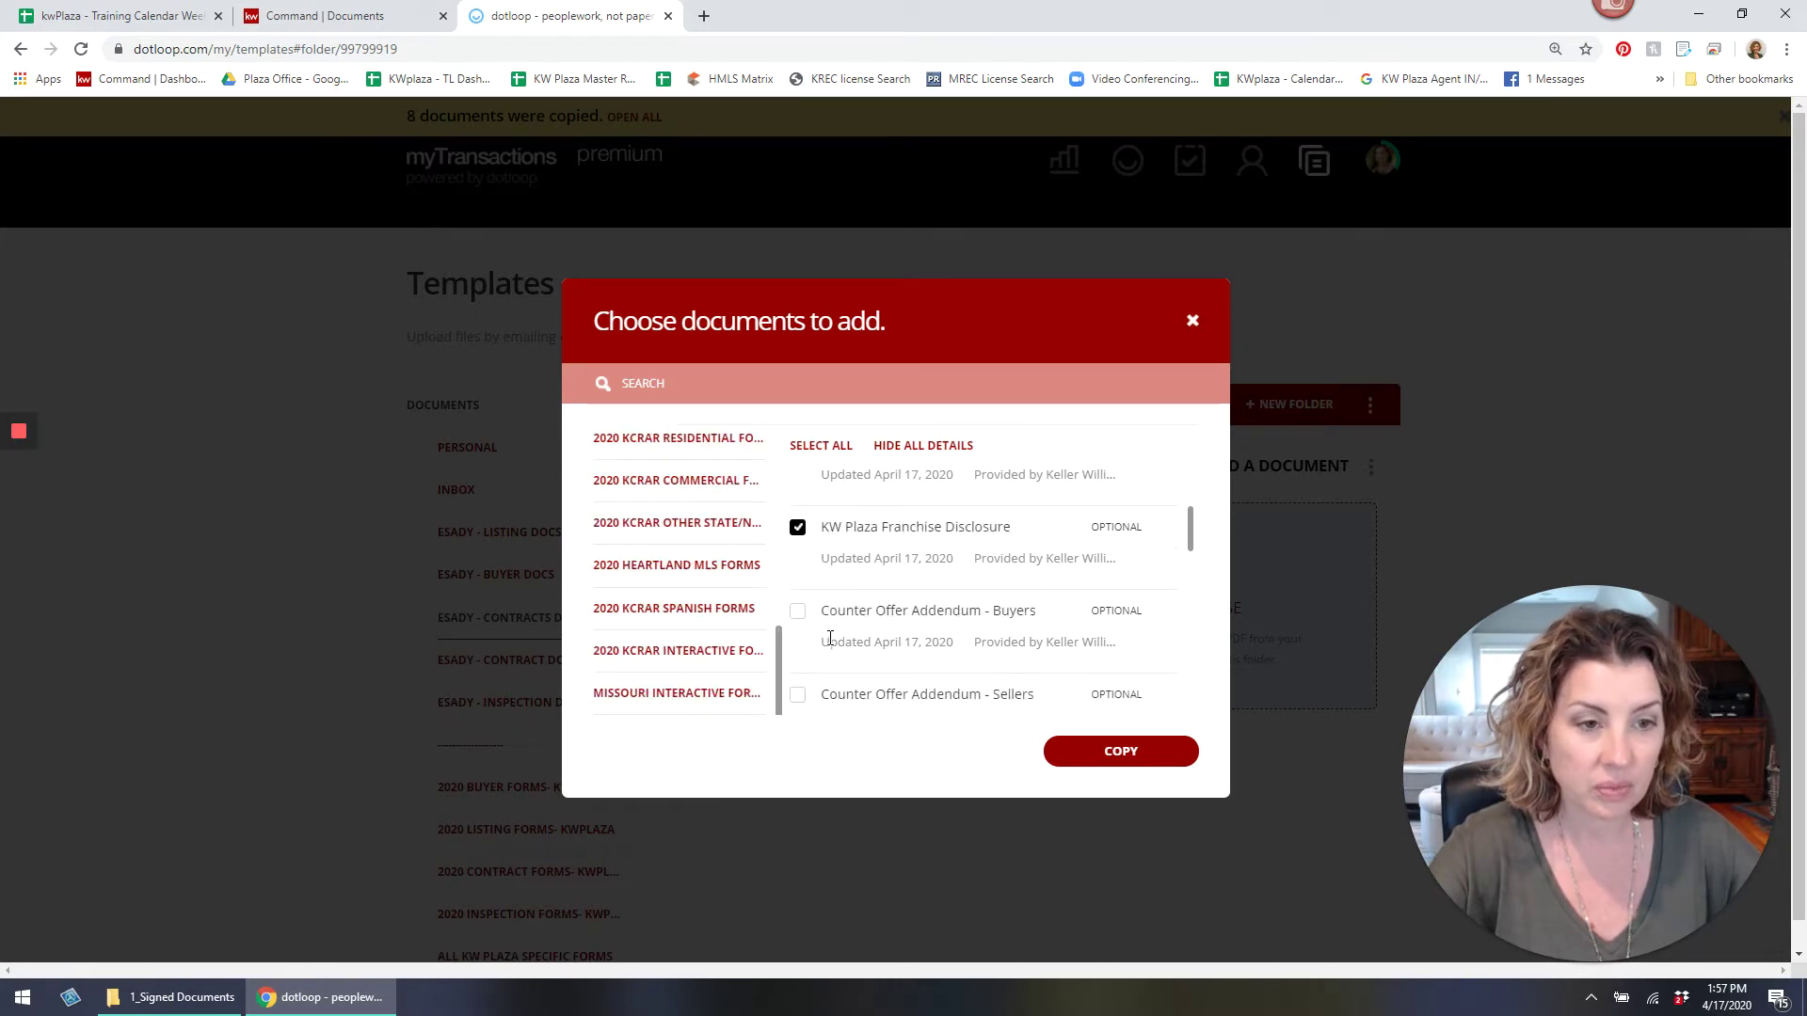
{"action": "left_click", "coordinate": [798, 696]}
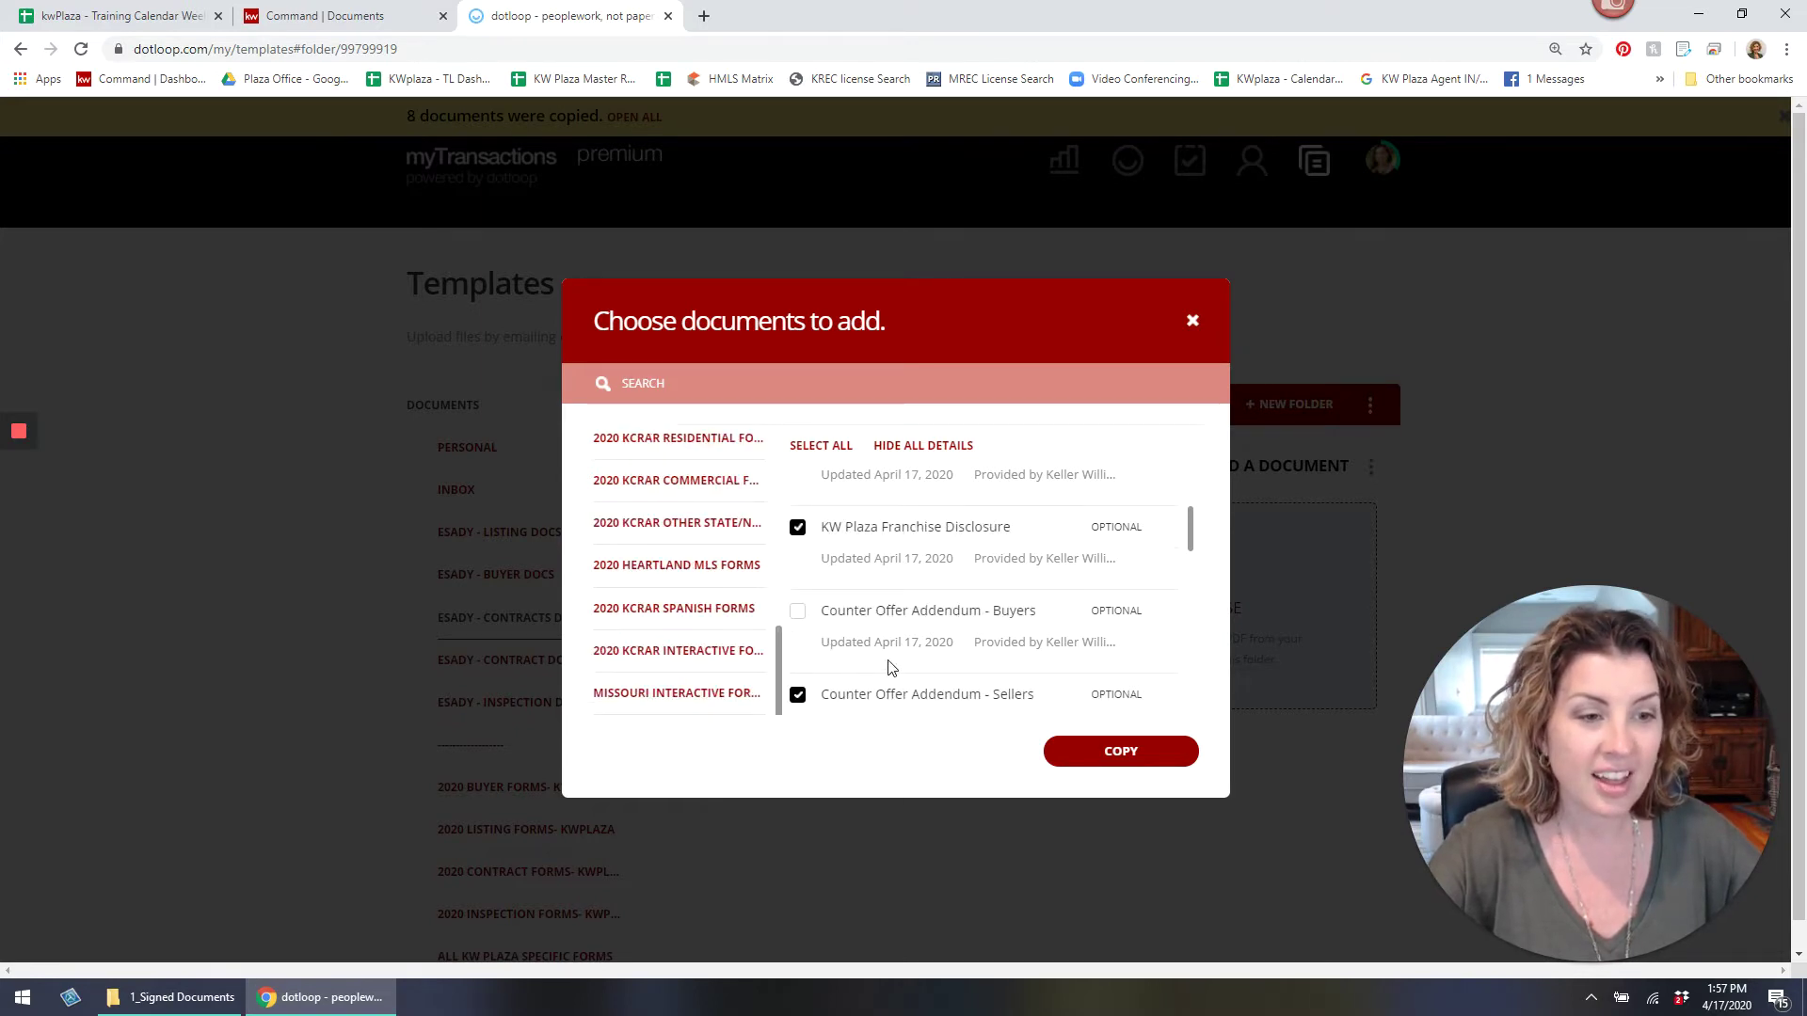
{"action": "scroll", "coordinate": [884, 661], "scroll_direction": "down", "scroll_amount": 1}
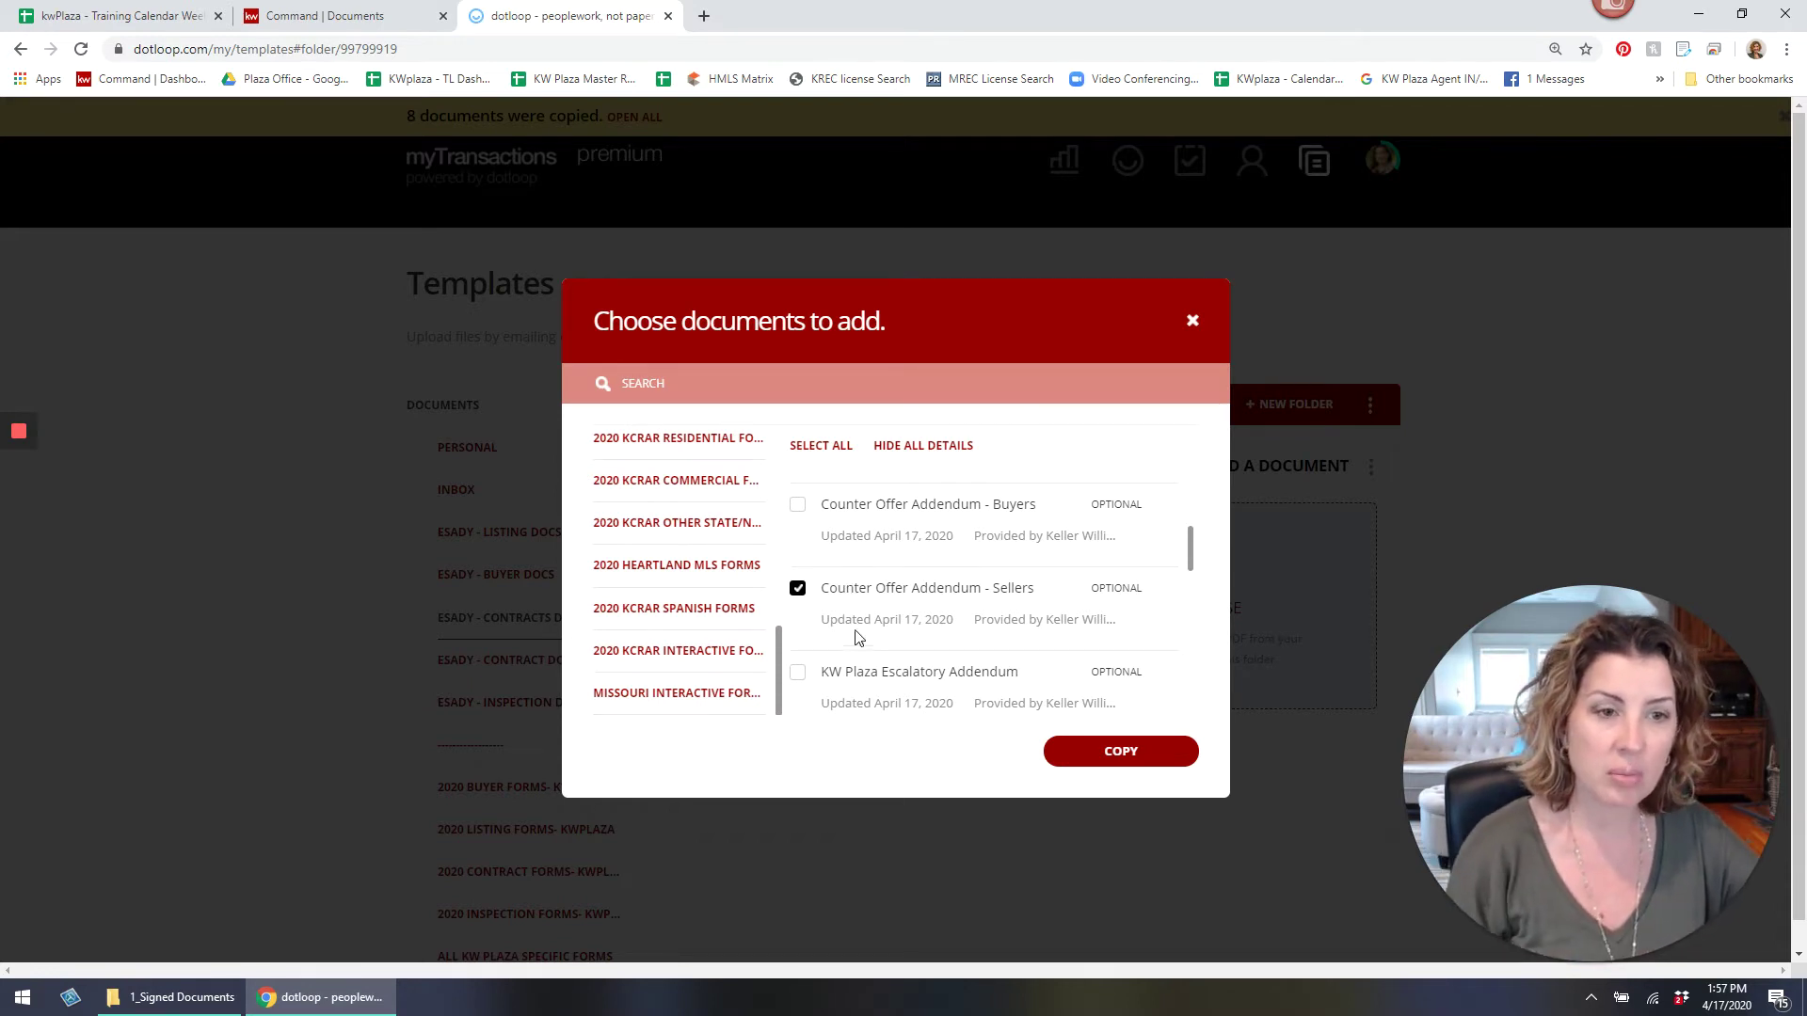
{"action": "left_click", "coordinate": [1183, 753]}
{"action": "left_click", "coordinate": [1191, 842]}
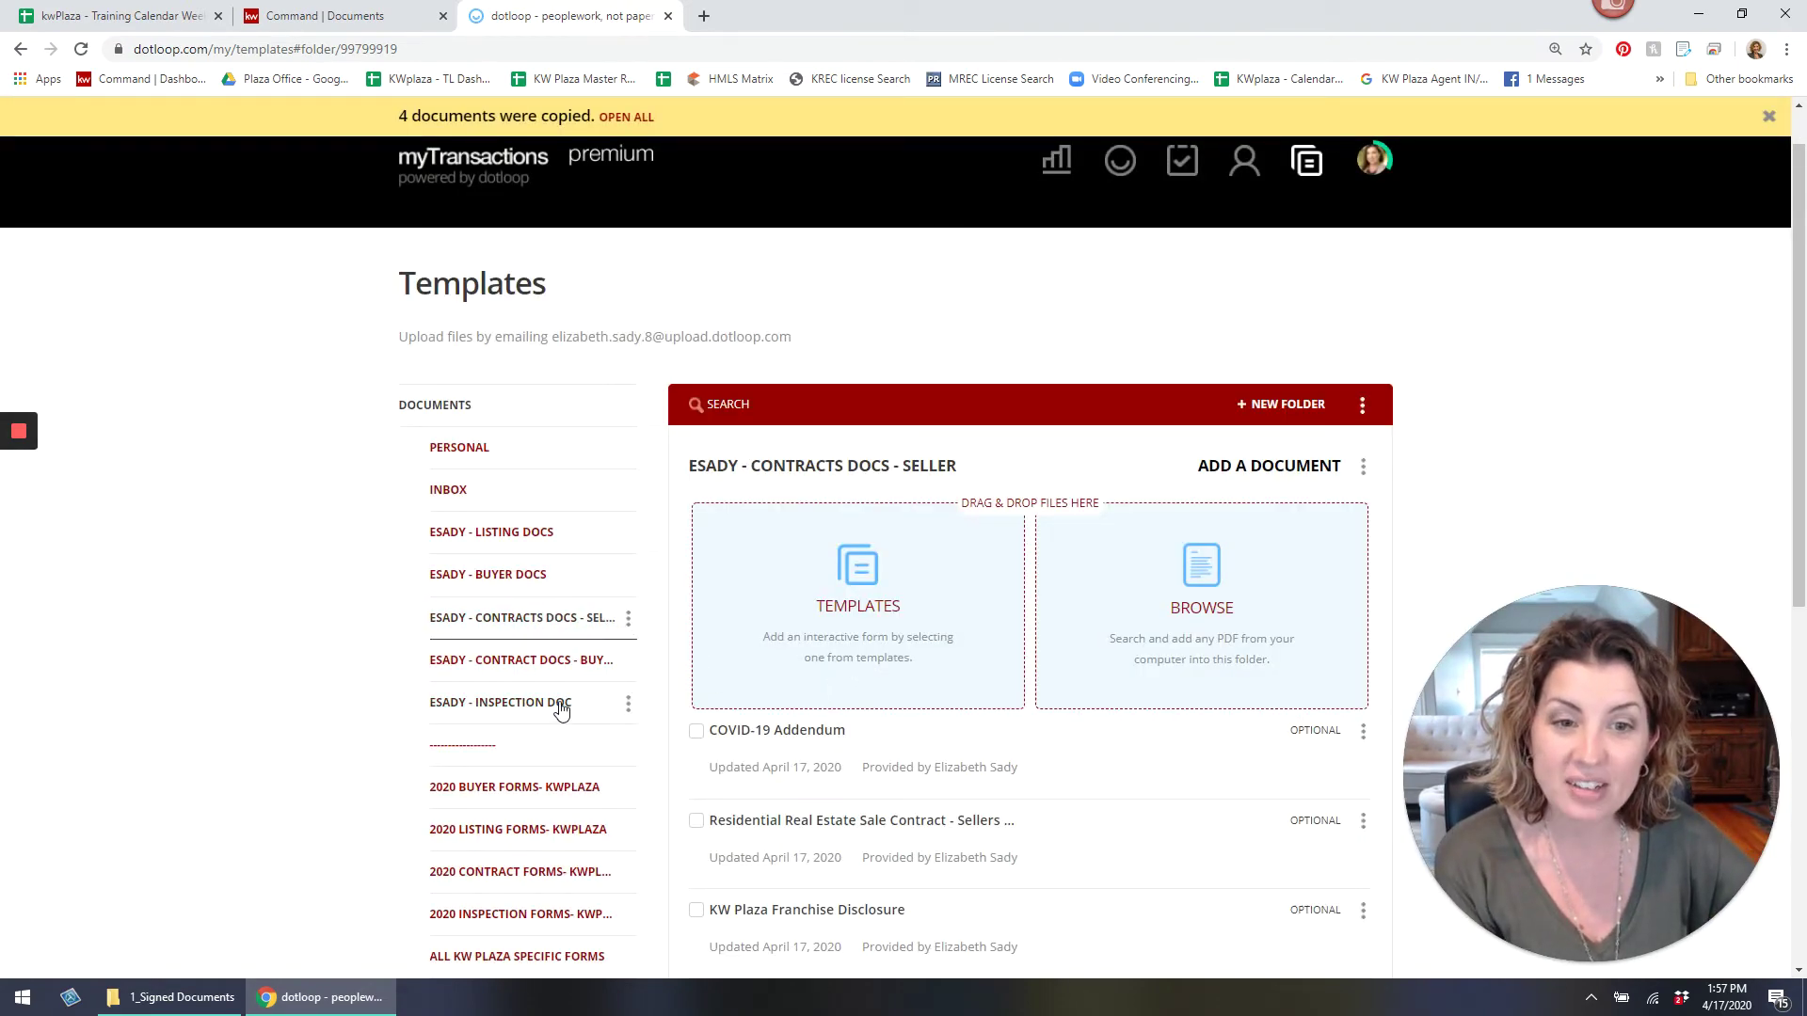
{"action": "left_click", "coordinate": [559, 706]}
Copy the Inspection Notice and resolution form from 2020 INSPECTION FORMS into the inspection folder.
{"action": "left_click", "coordinate": [842, 619]}
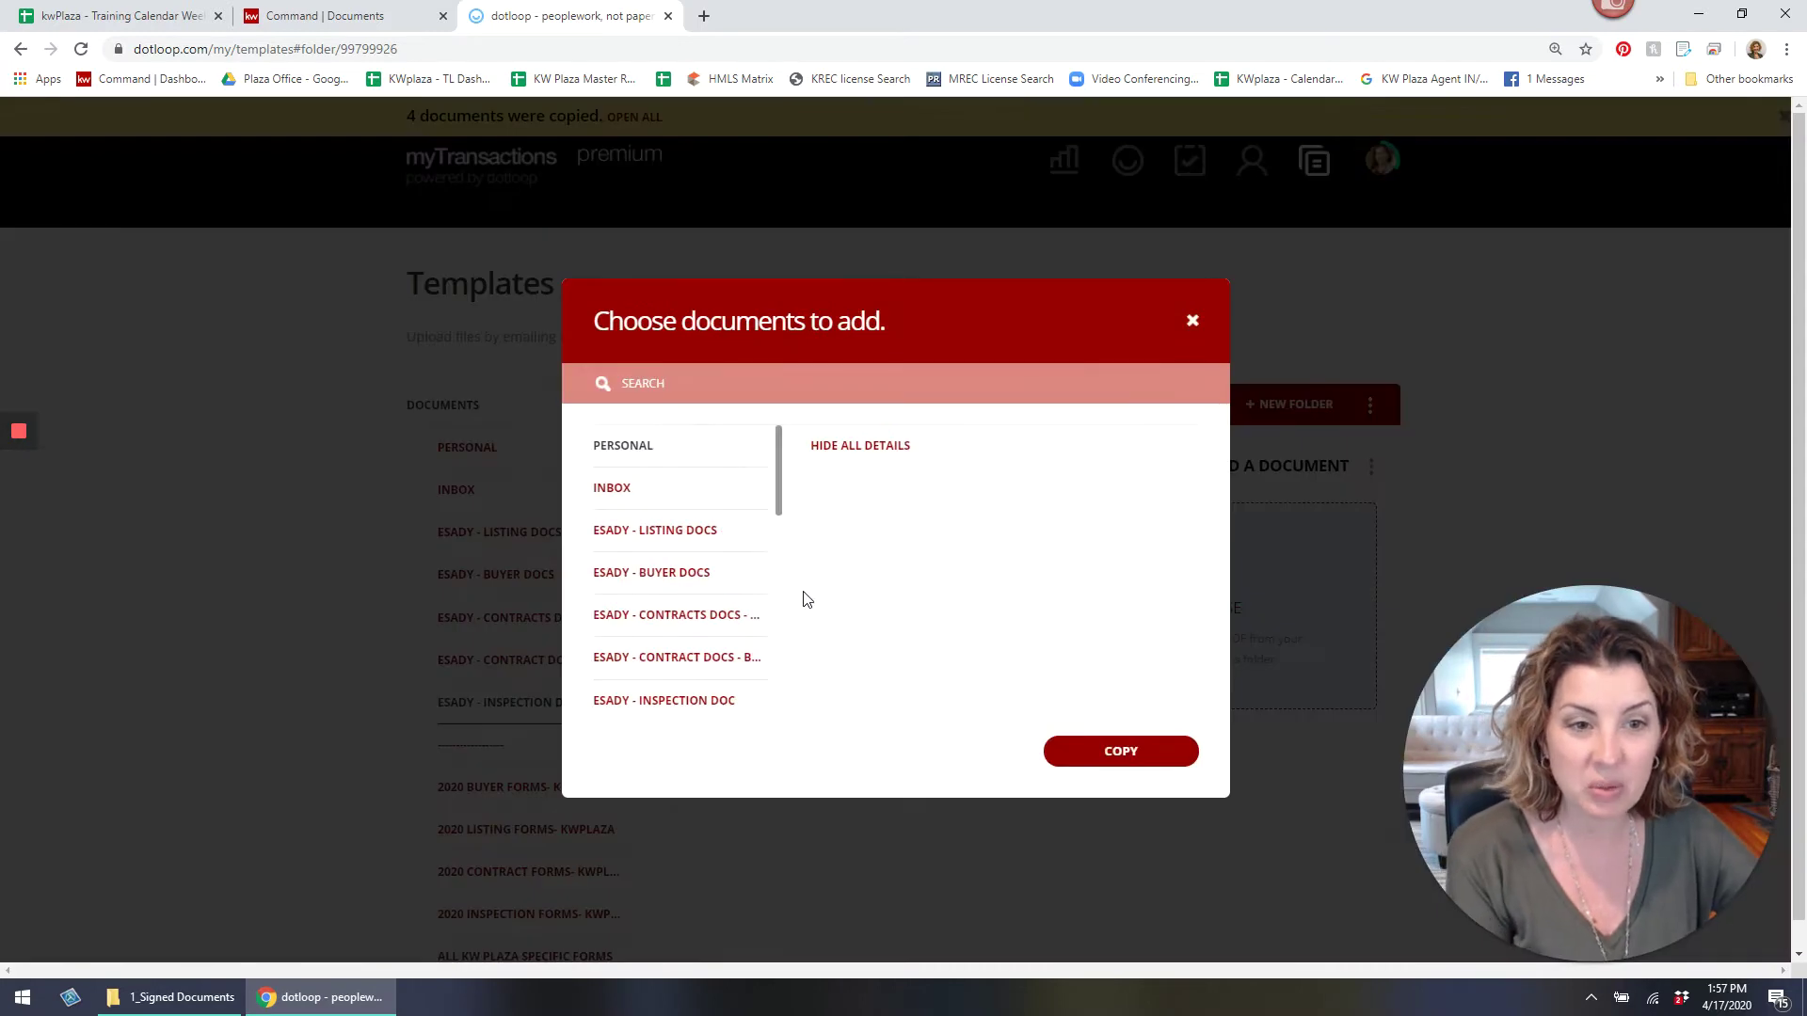
{"action": "scroll", "coordinate": [713, 619], "scroll_direction": "down", "scroll_amount": 1}
{"action": "scroll", "coordinate": [695, 612], "scroll_direction": "down", "scroll_amount": 4}
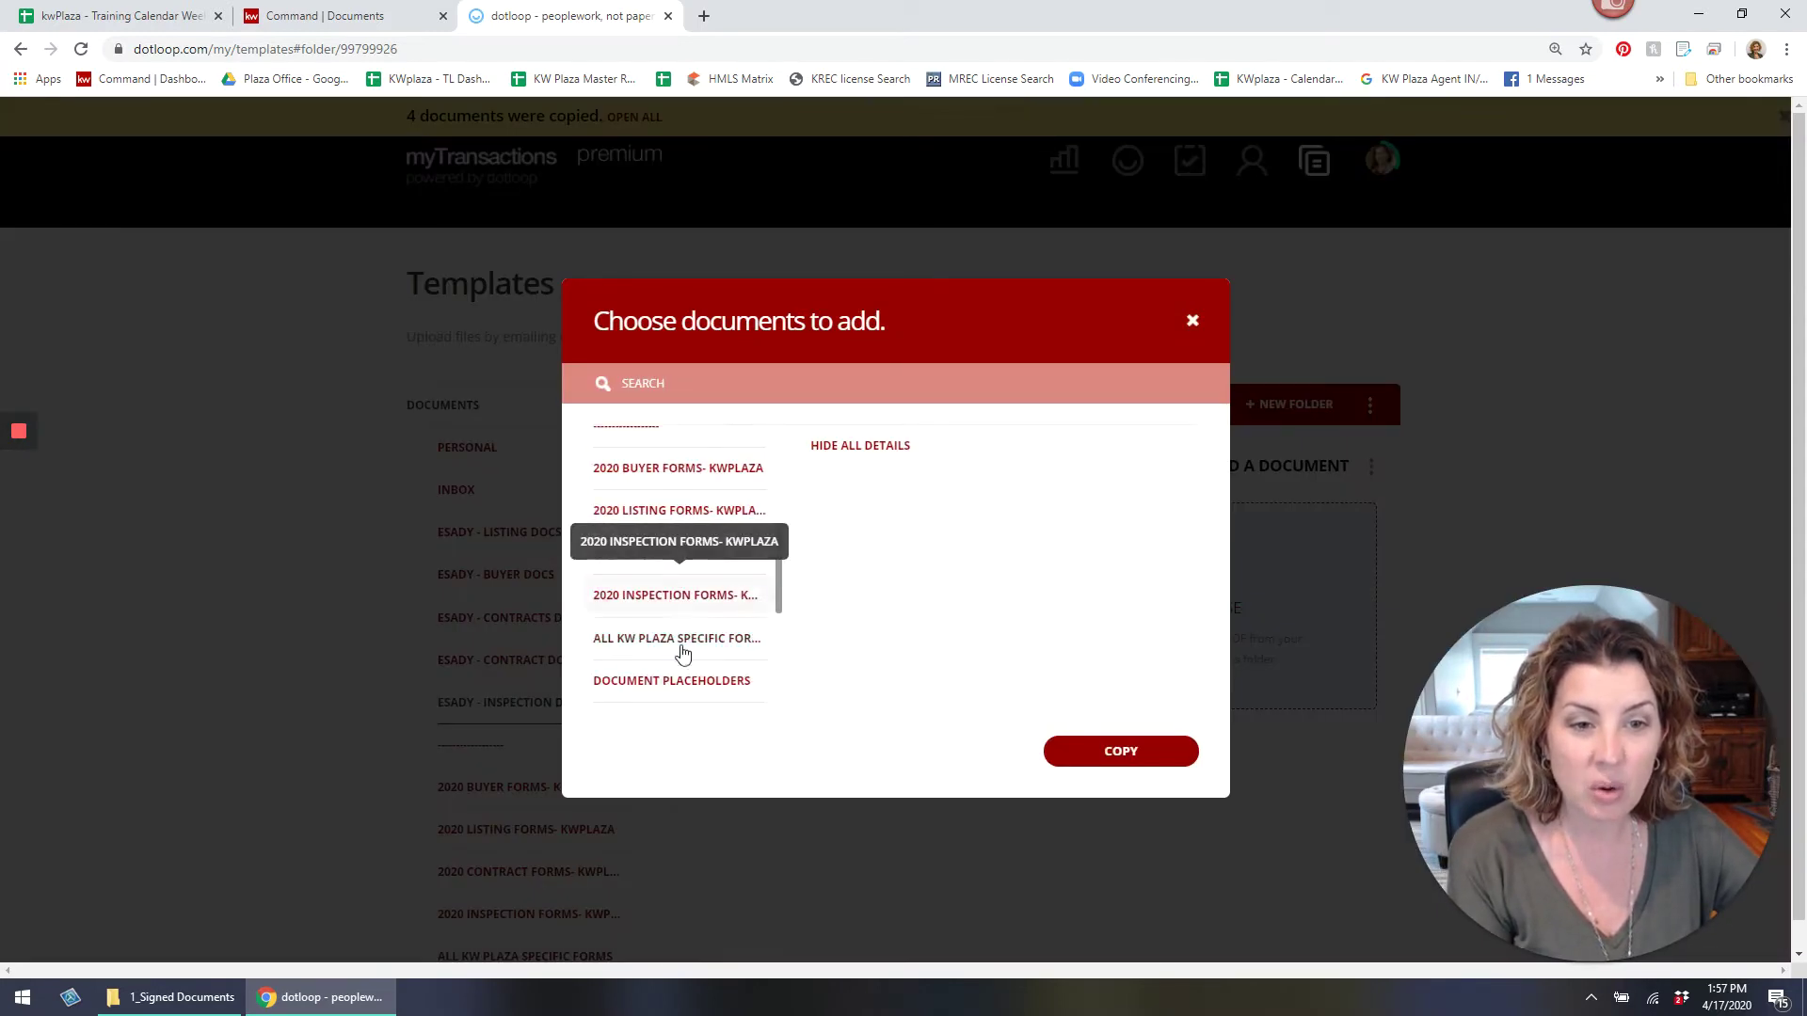
{"action": "scroll", "coordinate": [674, 663], "scroll_direction": "up", "scroll_amount": 2}
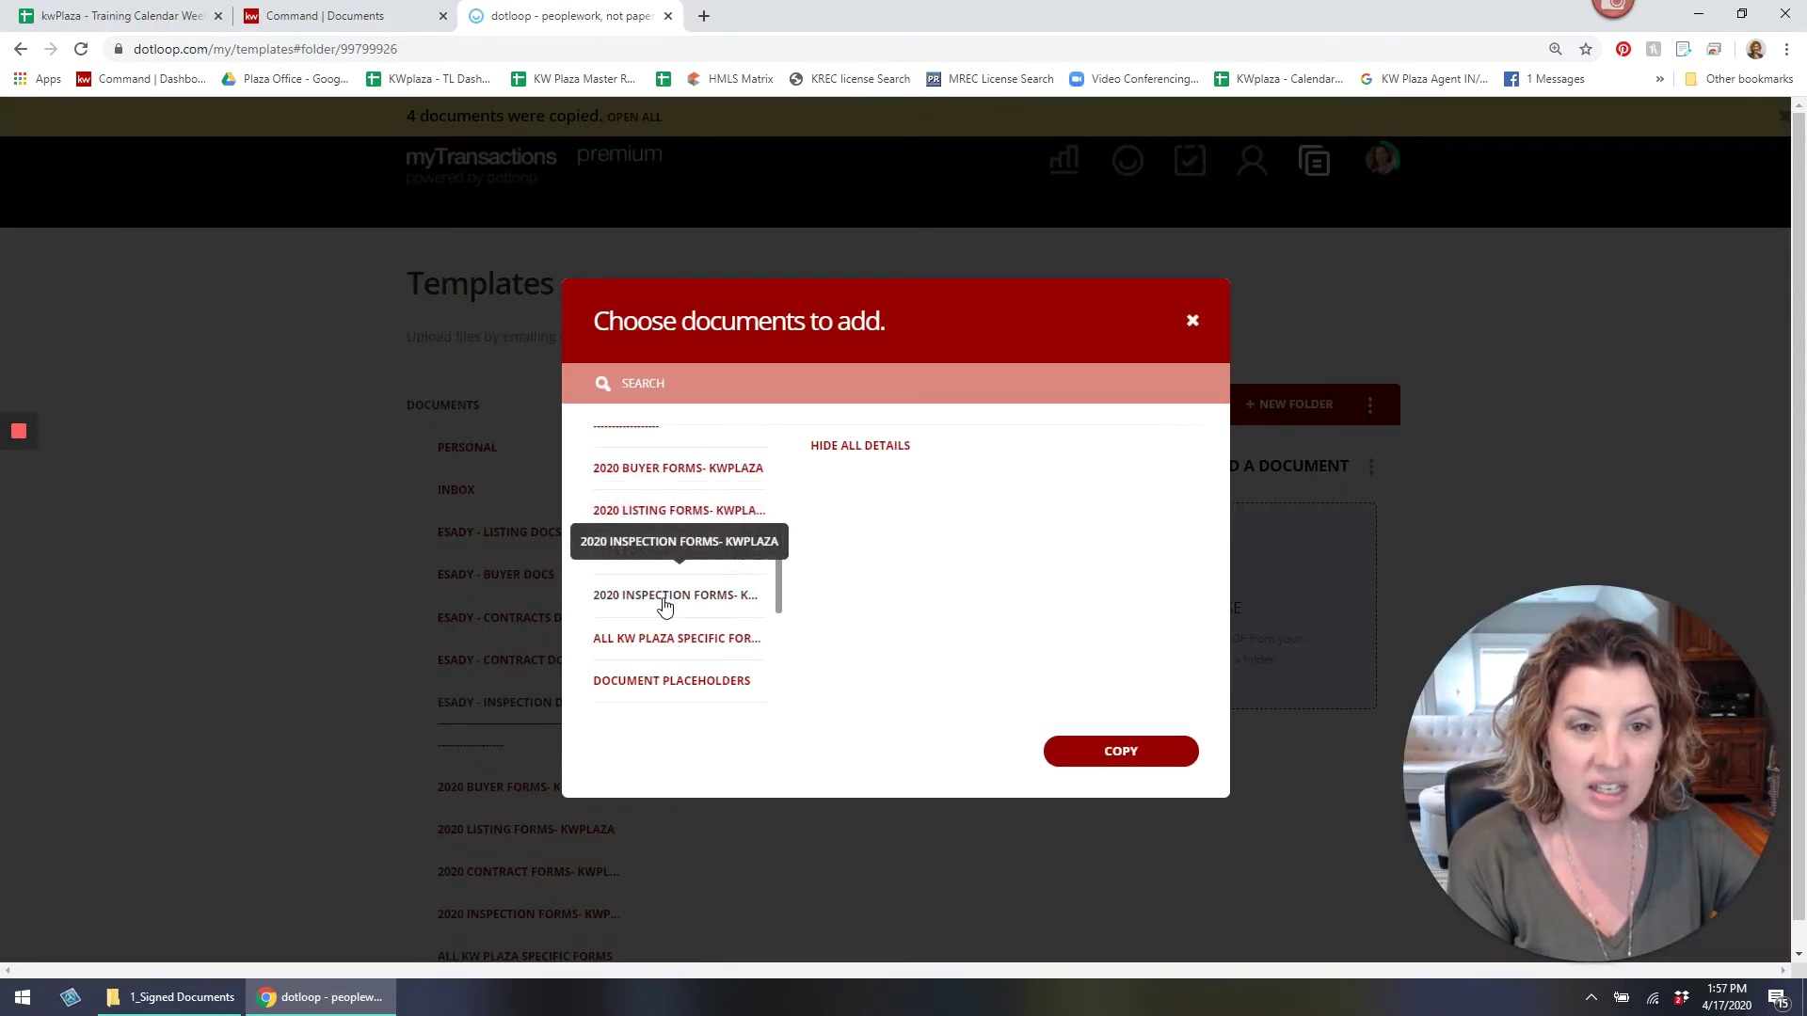
{"action": "left_click", "coordinate": [668, 598]}
{"action": "left_click", "coordinate": [798, 489]}
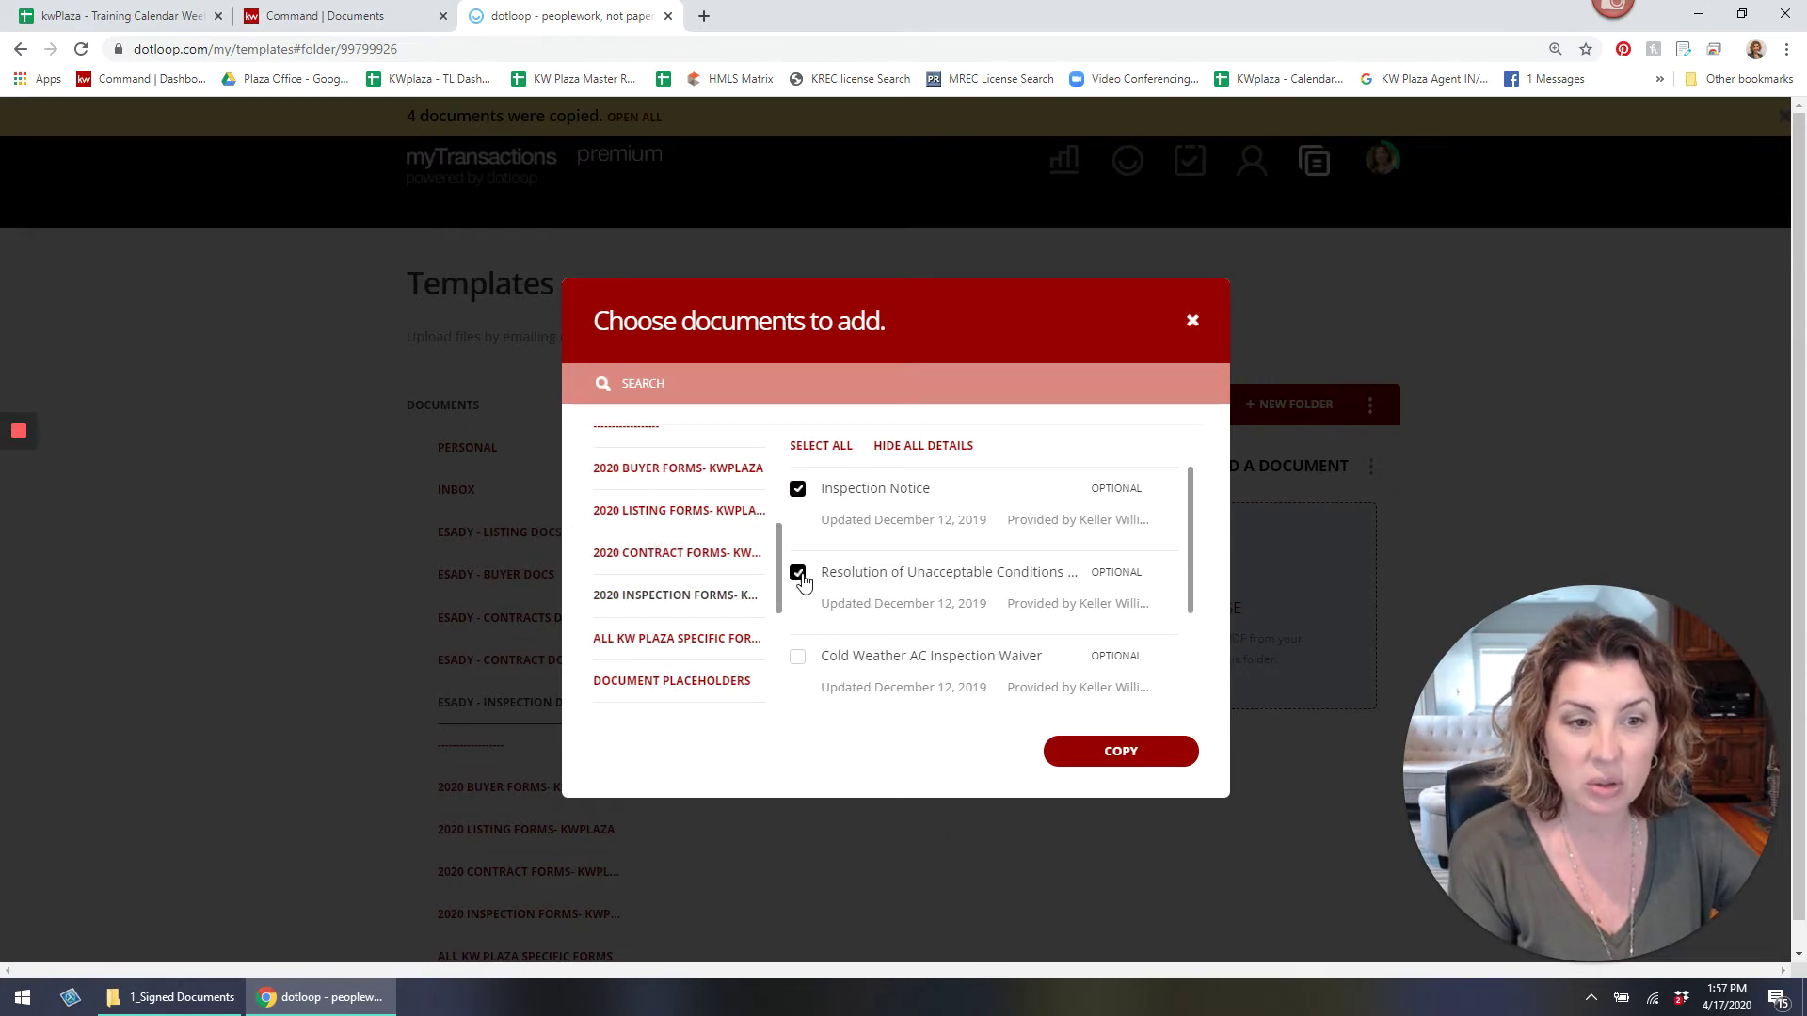
{"action": "left_click", "coordinate": [1121, 752]}
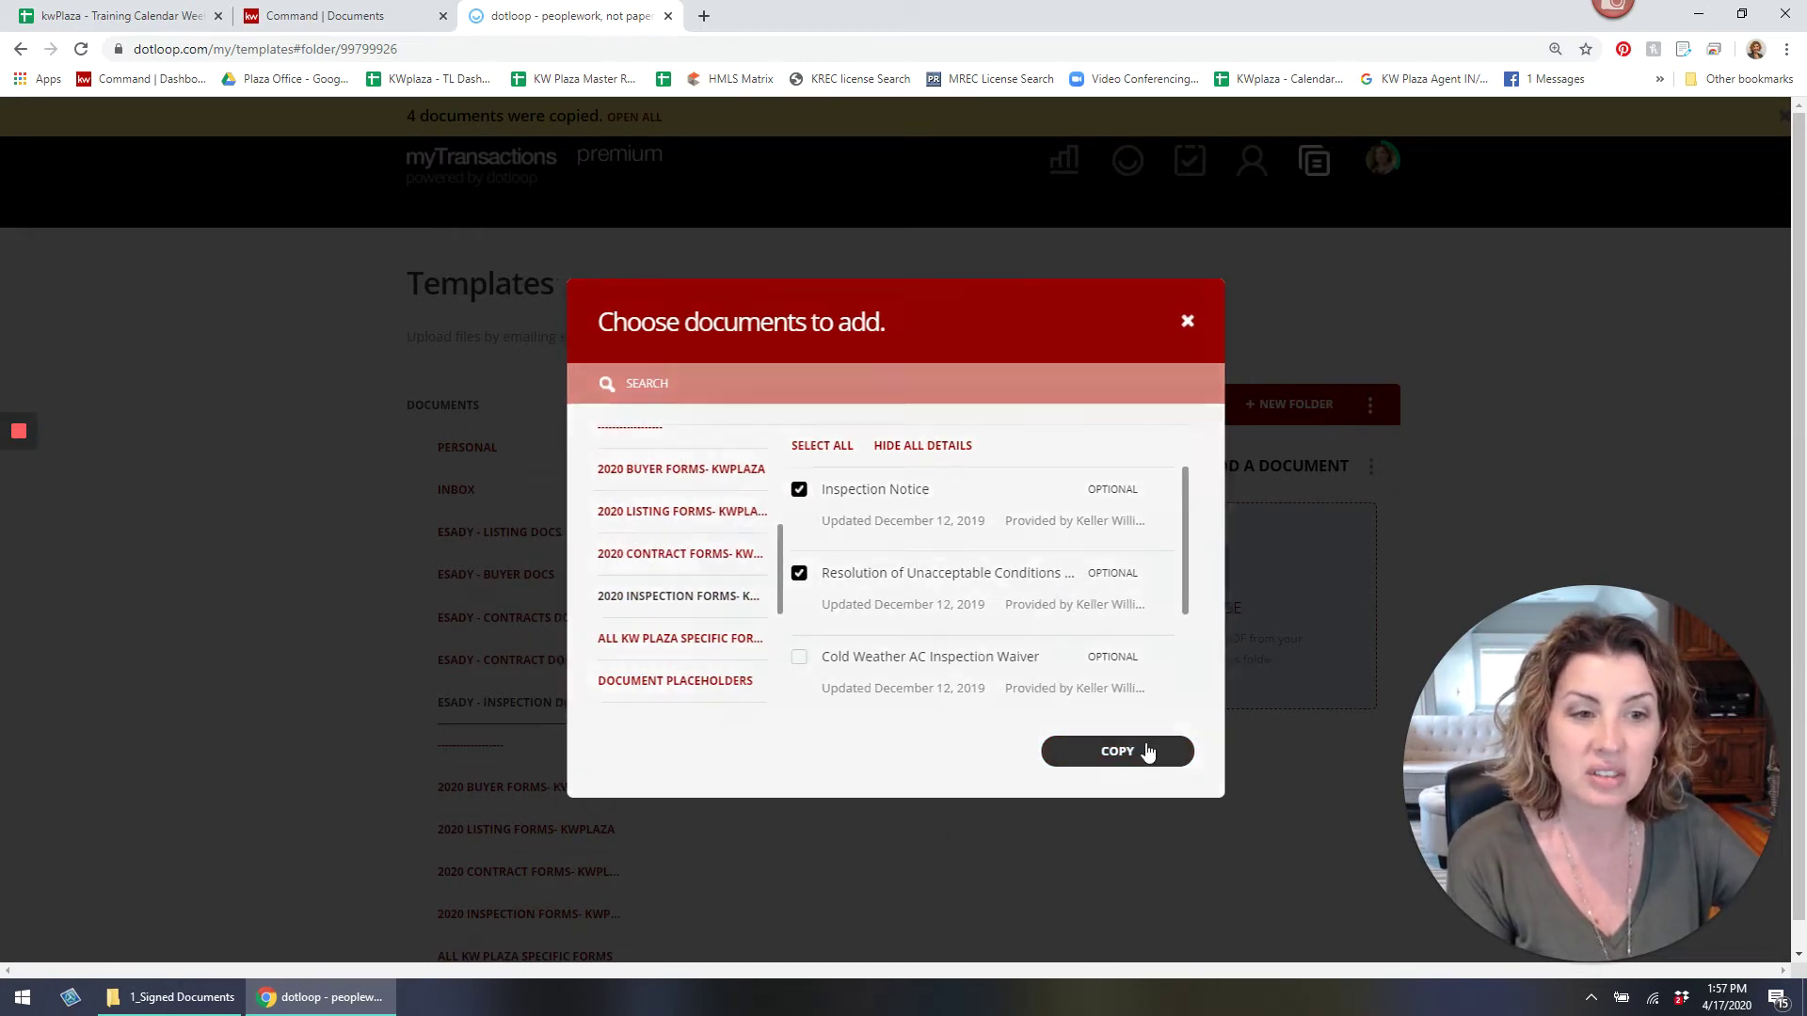
{"action": "left_click", "coordinate": [1124, 841]}
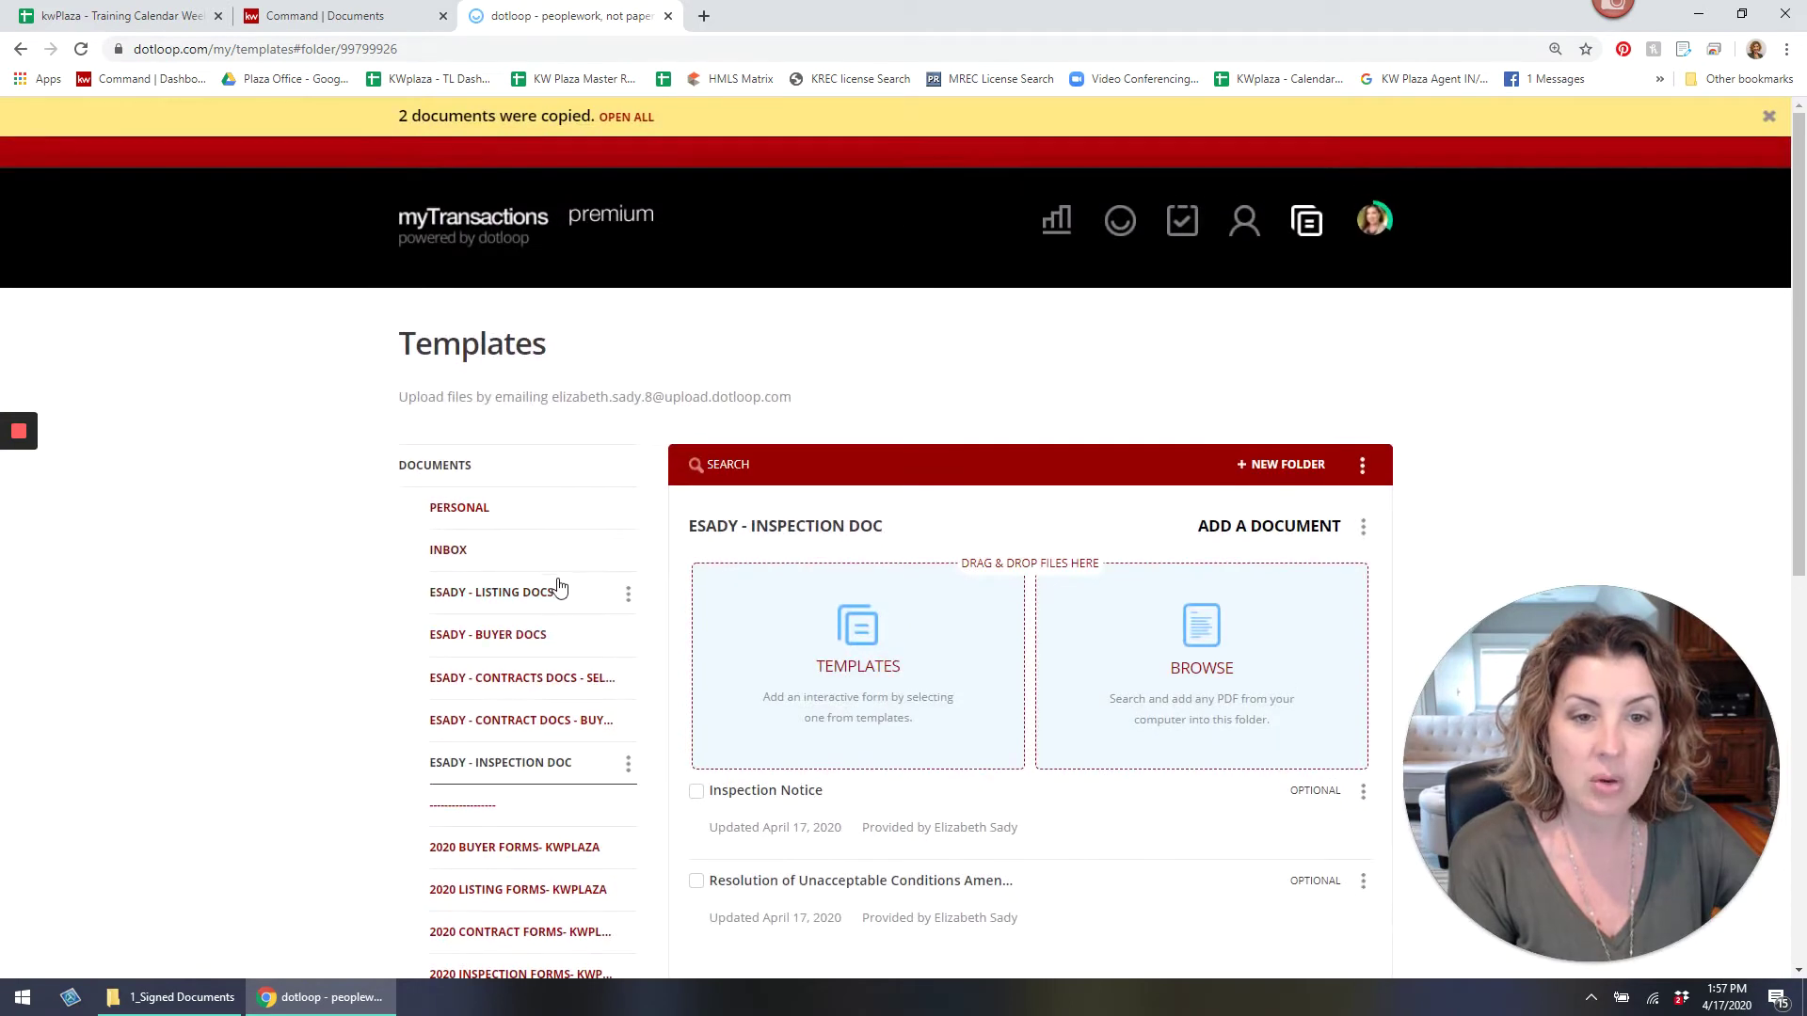
Open the Plaza, Exclusive Right To Sell Contract template in the listing docs folder.
{"action": "left_click", "coordinate": [537, 600]}
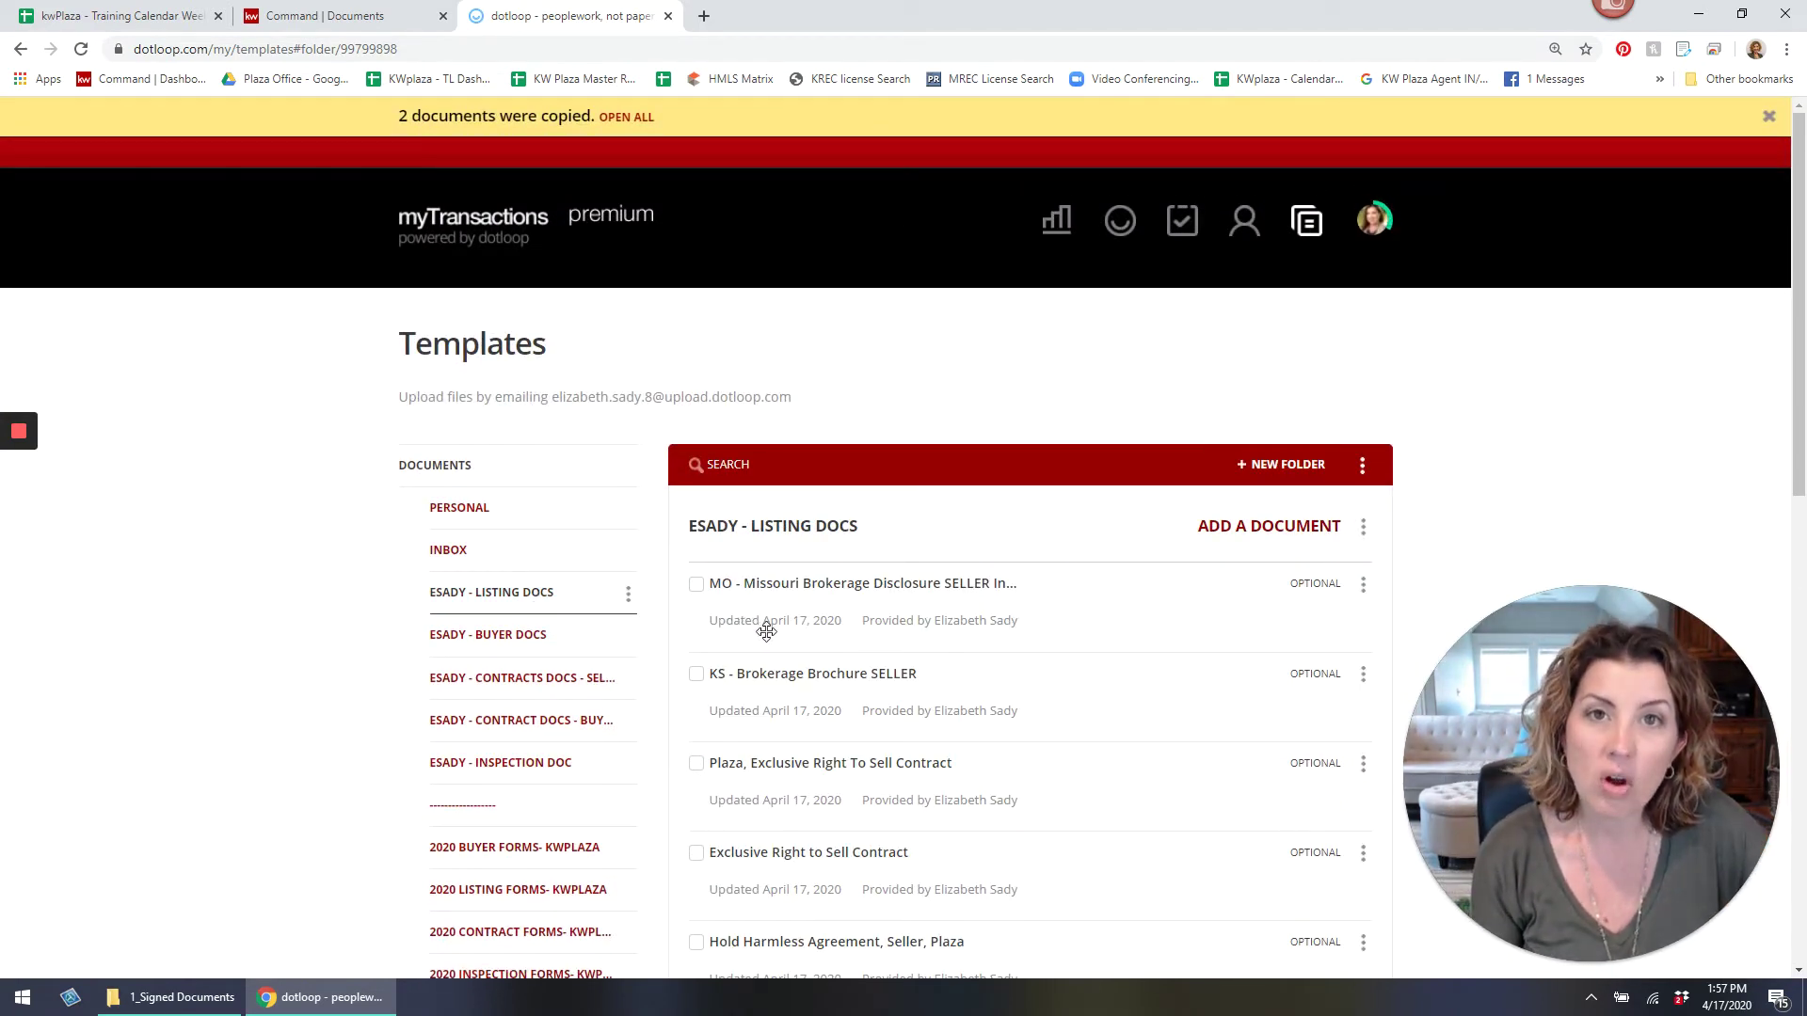
{"action": "scroll", "coordinate": [770, 623], "scroll_direction": "down", "scroll_amount": 2}
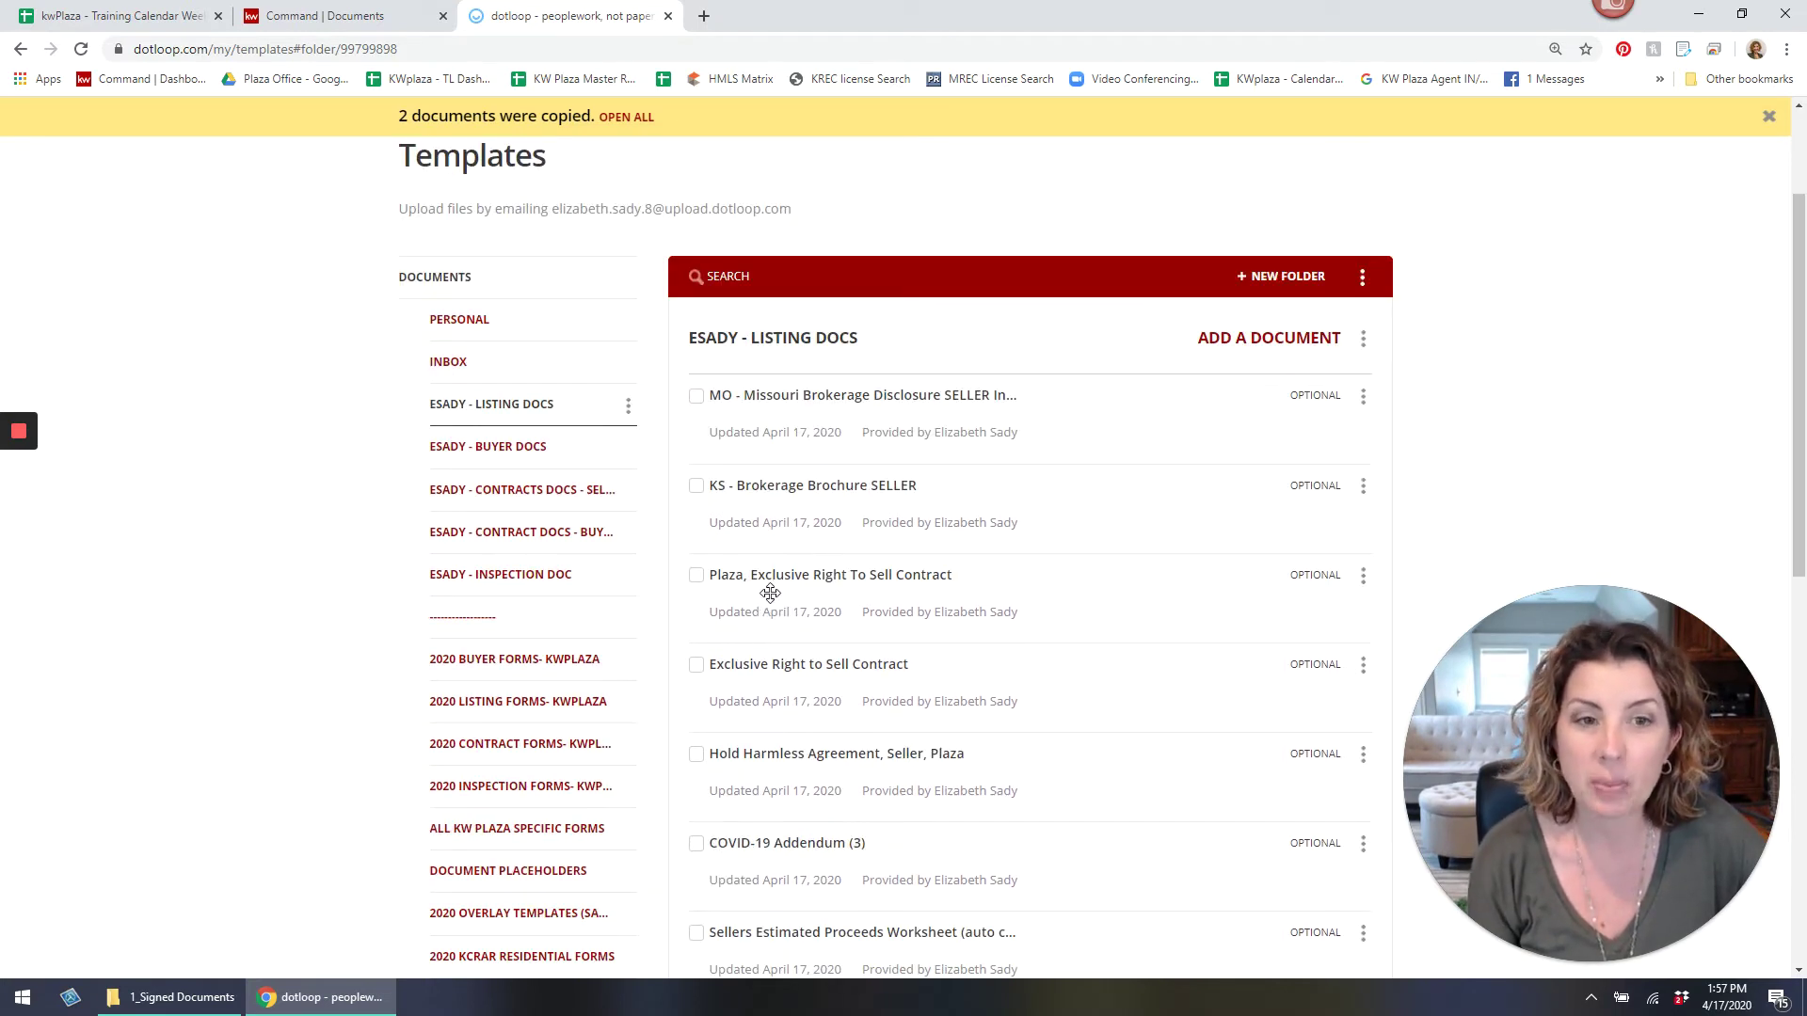
{"action": "left_click", "coordinate": [770, 590]}
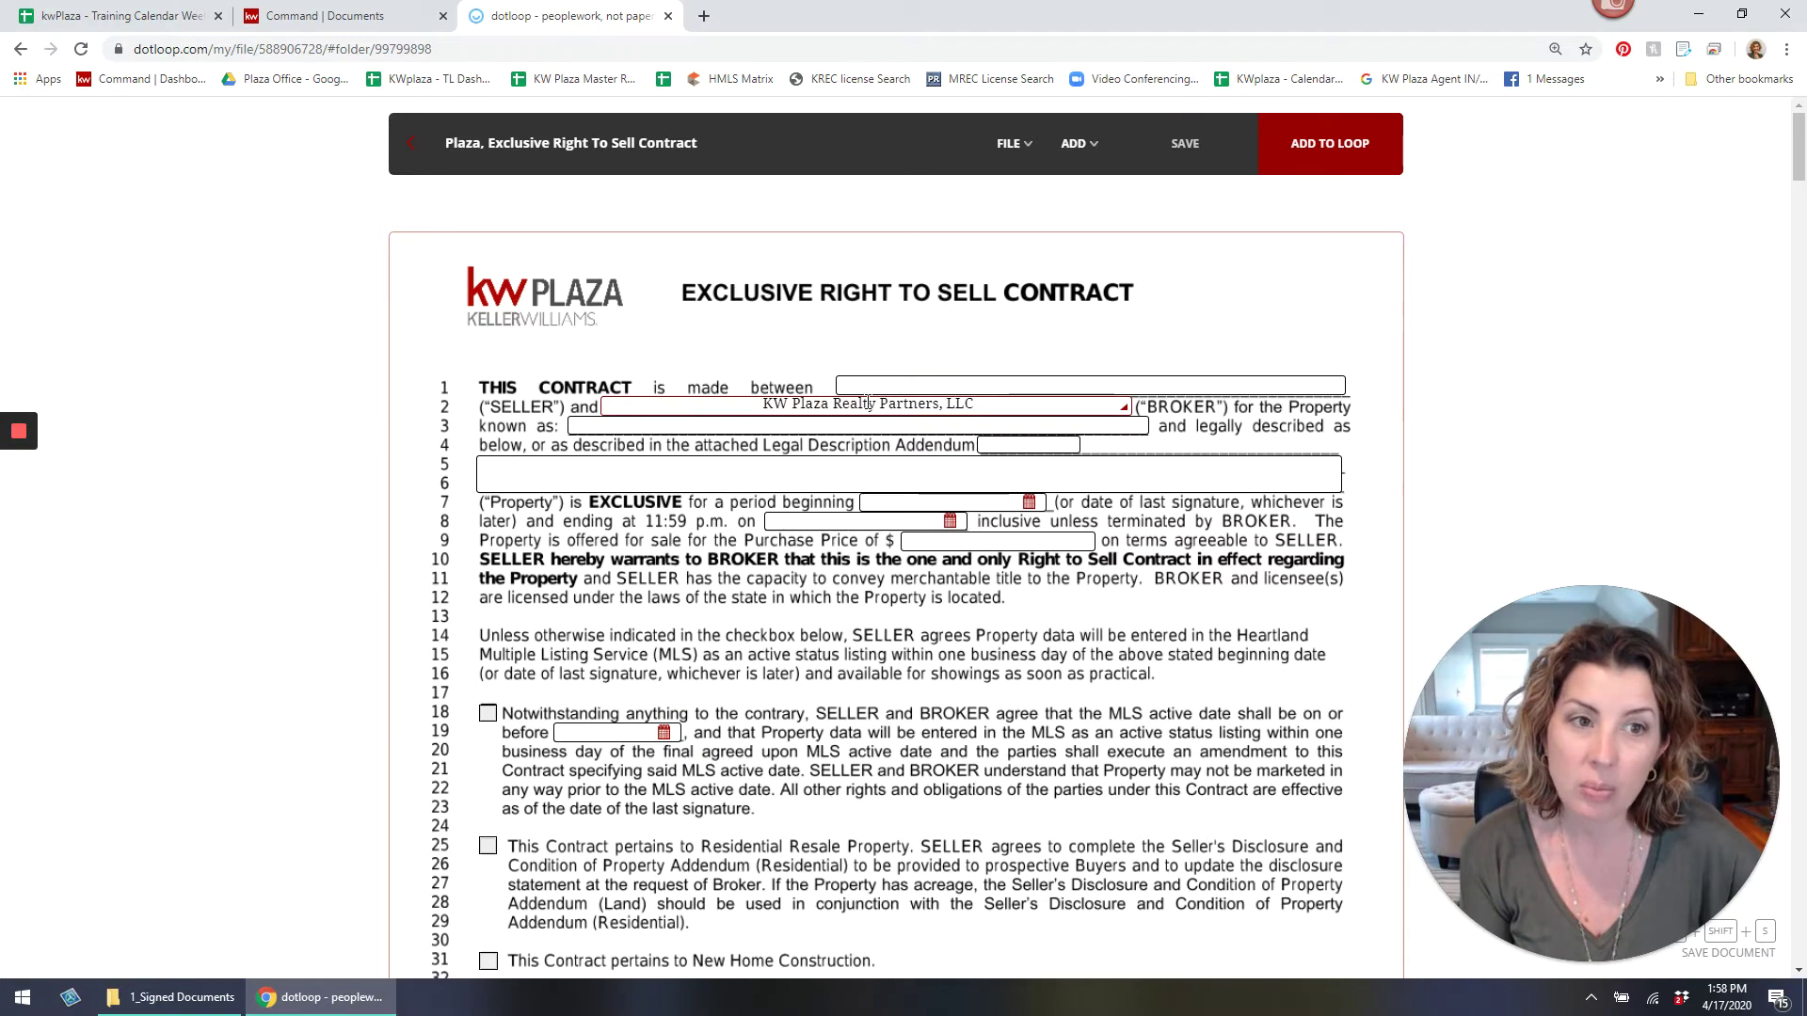
Overwrite the prefilled broker name text in the contract with 0.
{"action": "triple_click", "coordinate": [868, 402]}
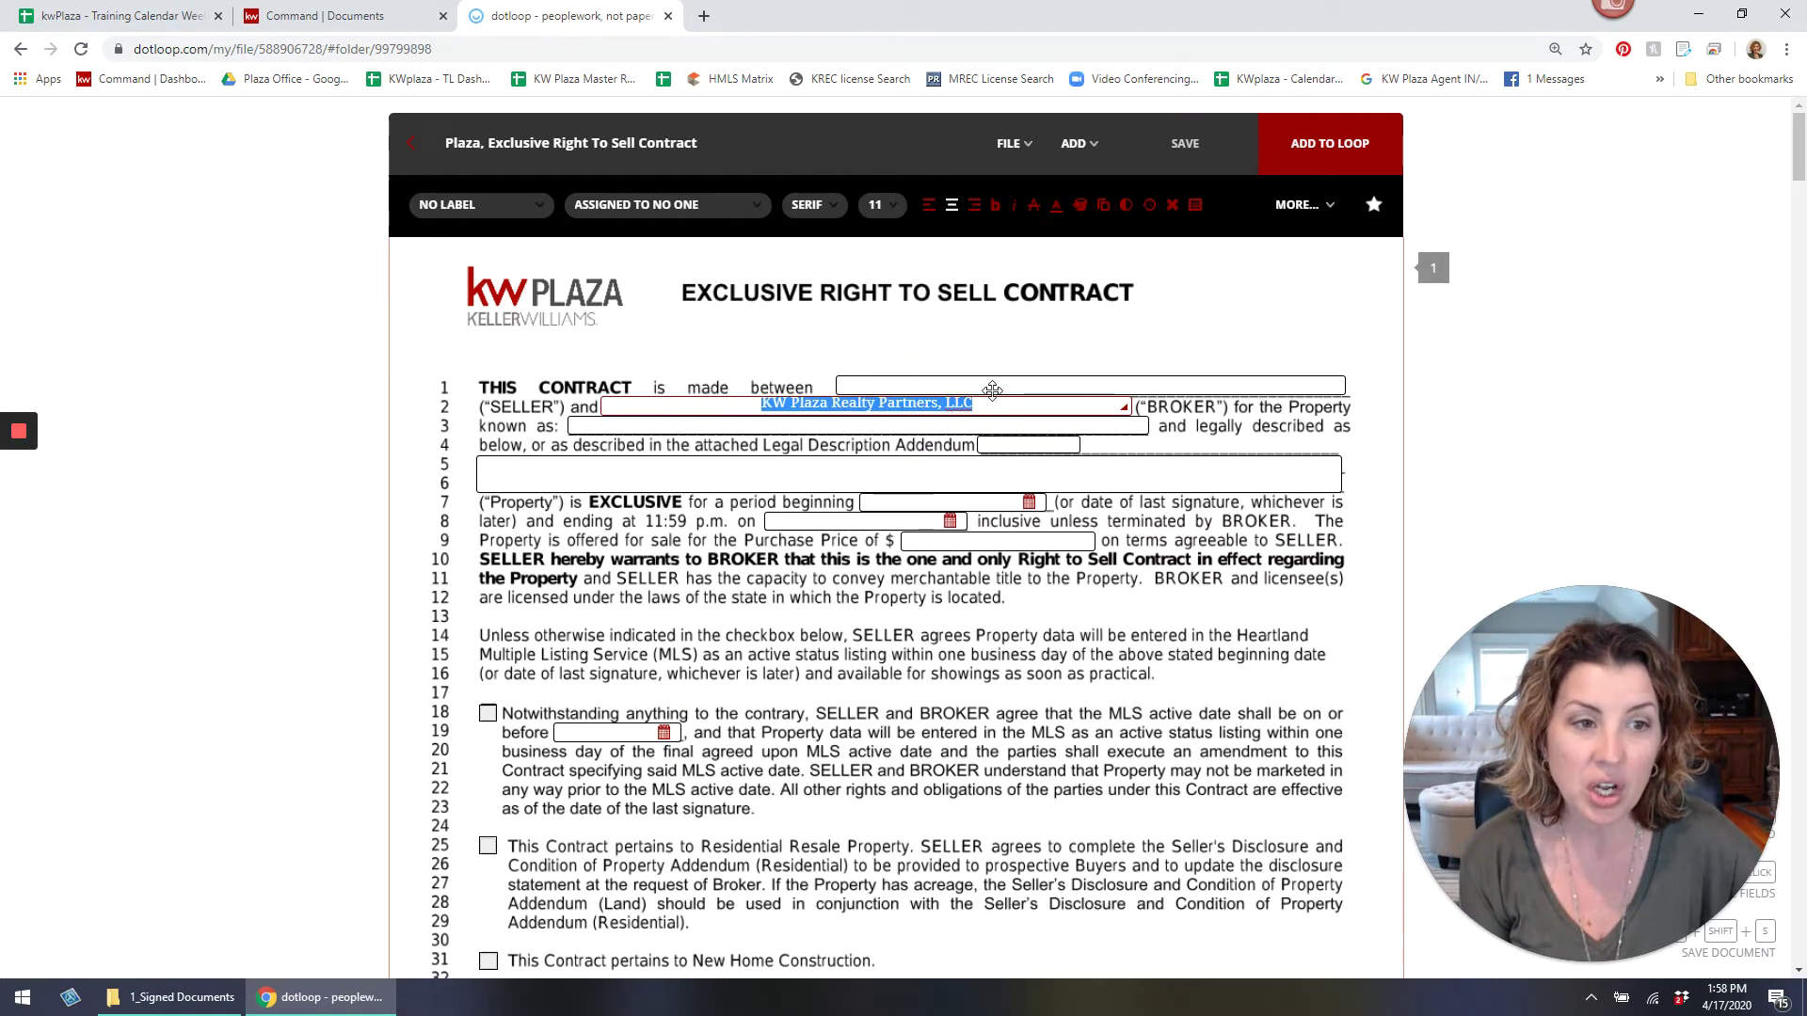
{"action": "scroll", "coordinate": [940, 395], "scroll_direction": "down", "scroll_amount": 10}
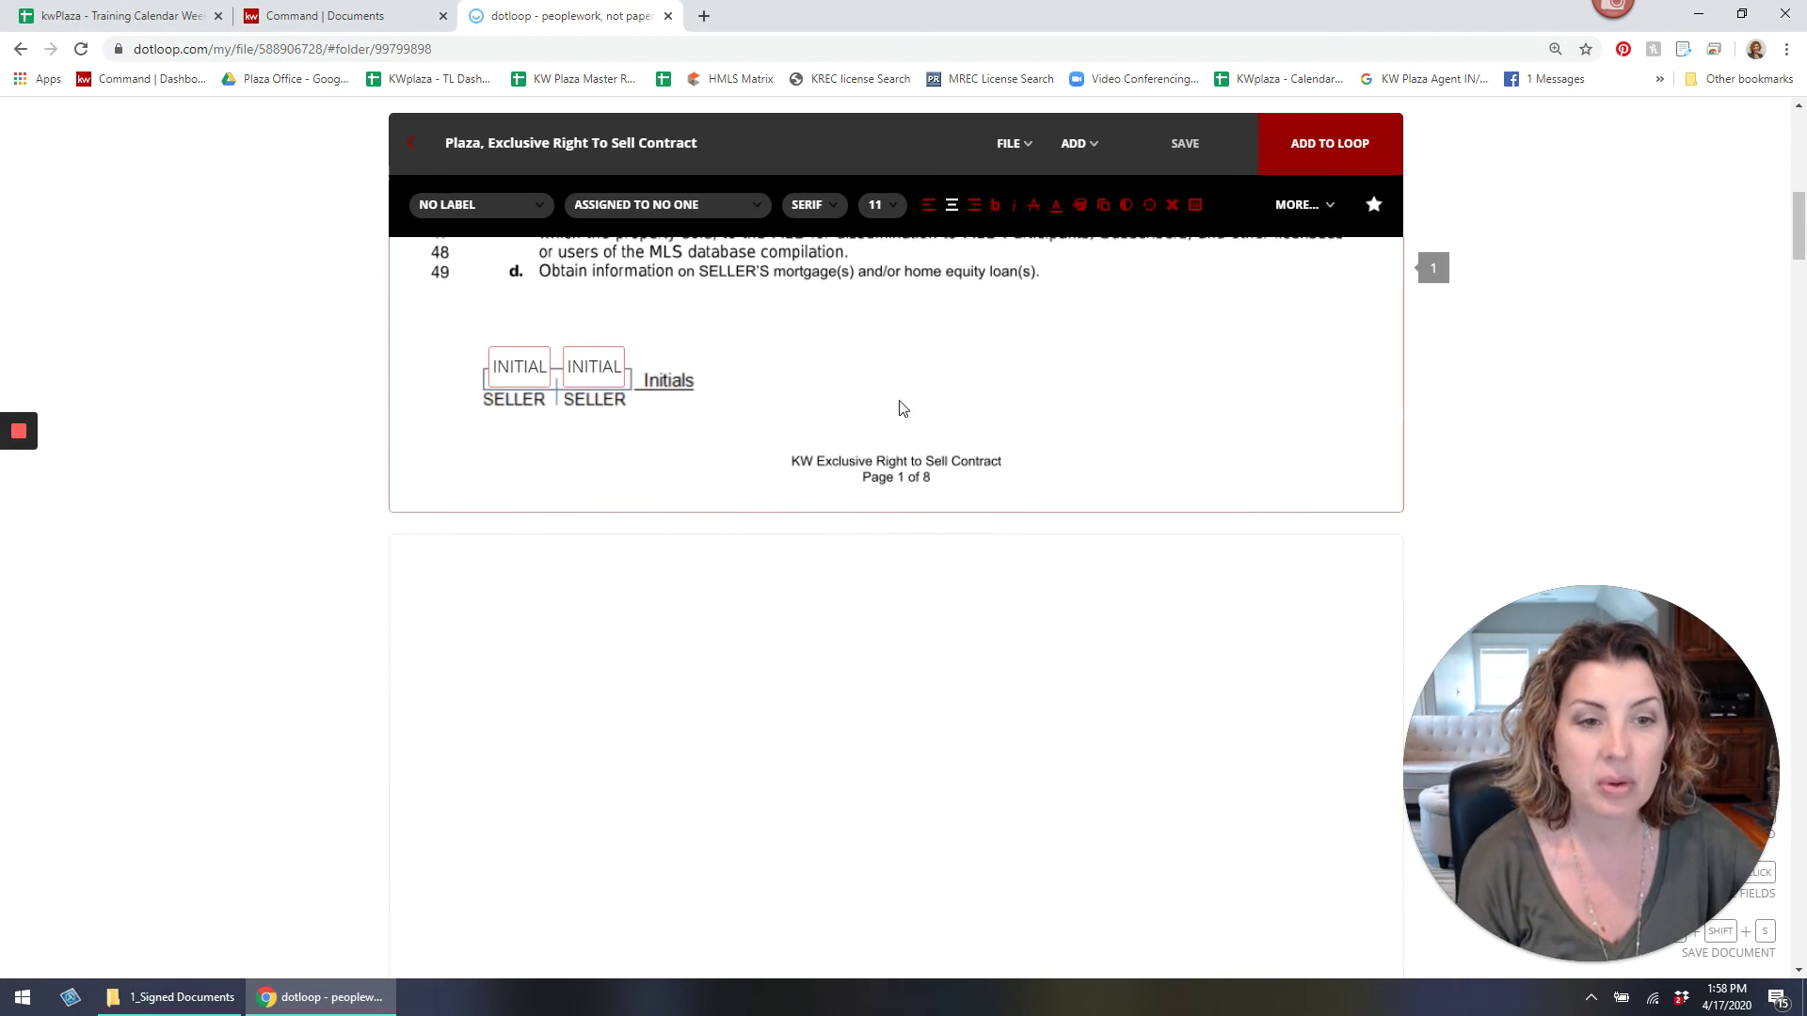
{"action": "scroll", "coordinate": [902, 407], "scroll_direction": "down", "scroll_amount": 6}
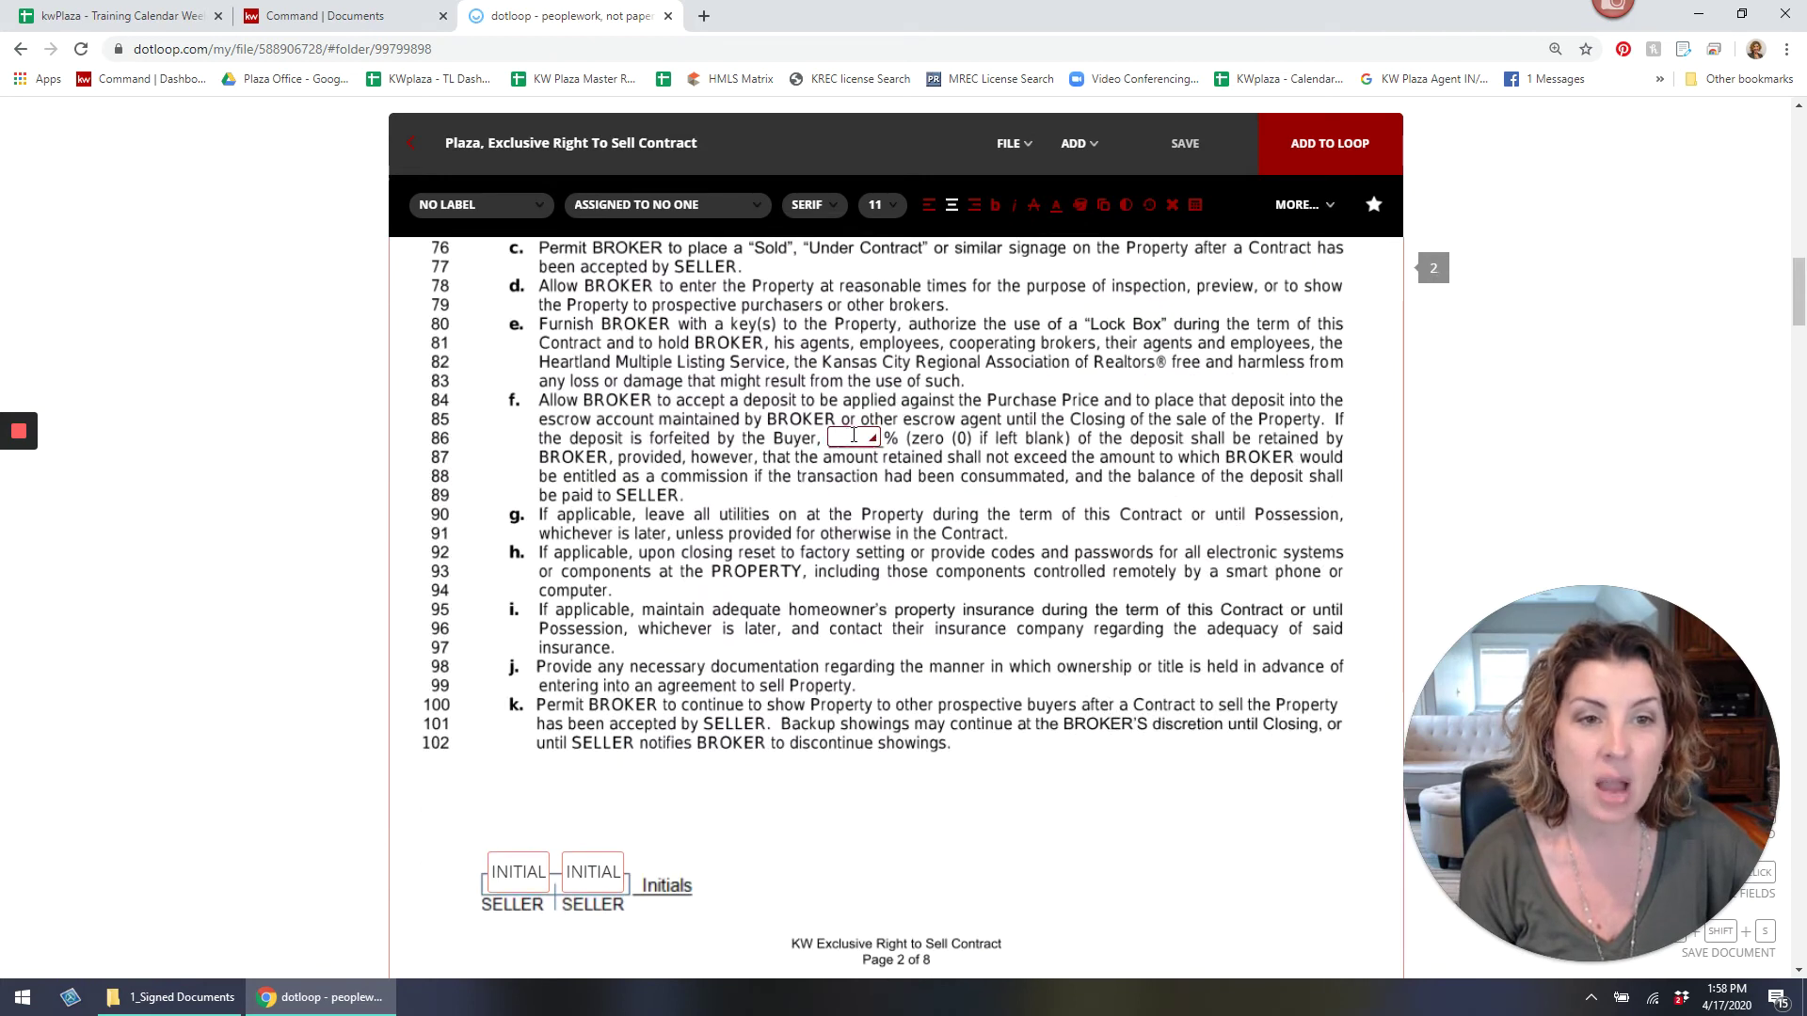
{"action": "type", "text": "0"}
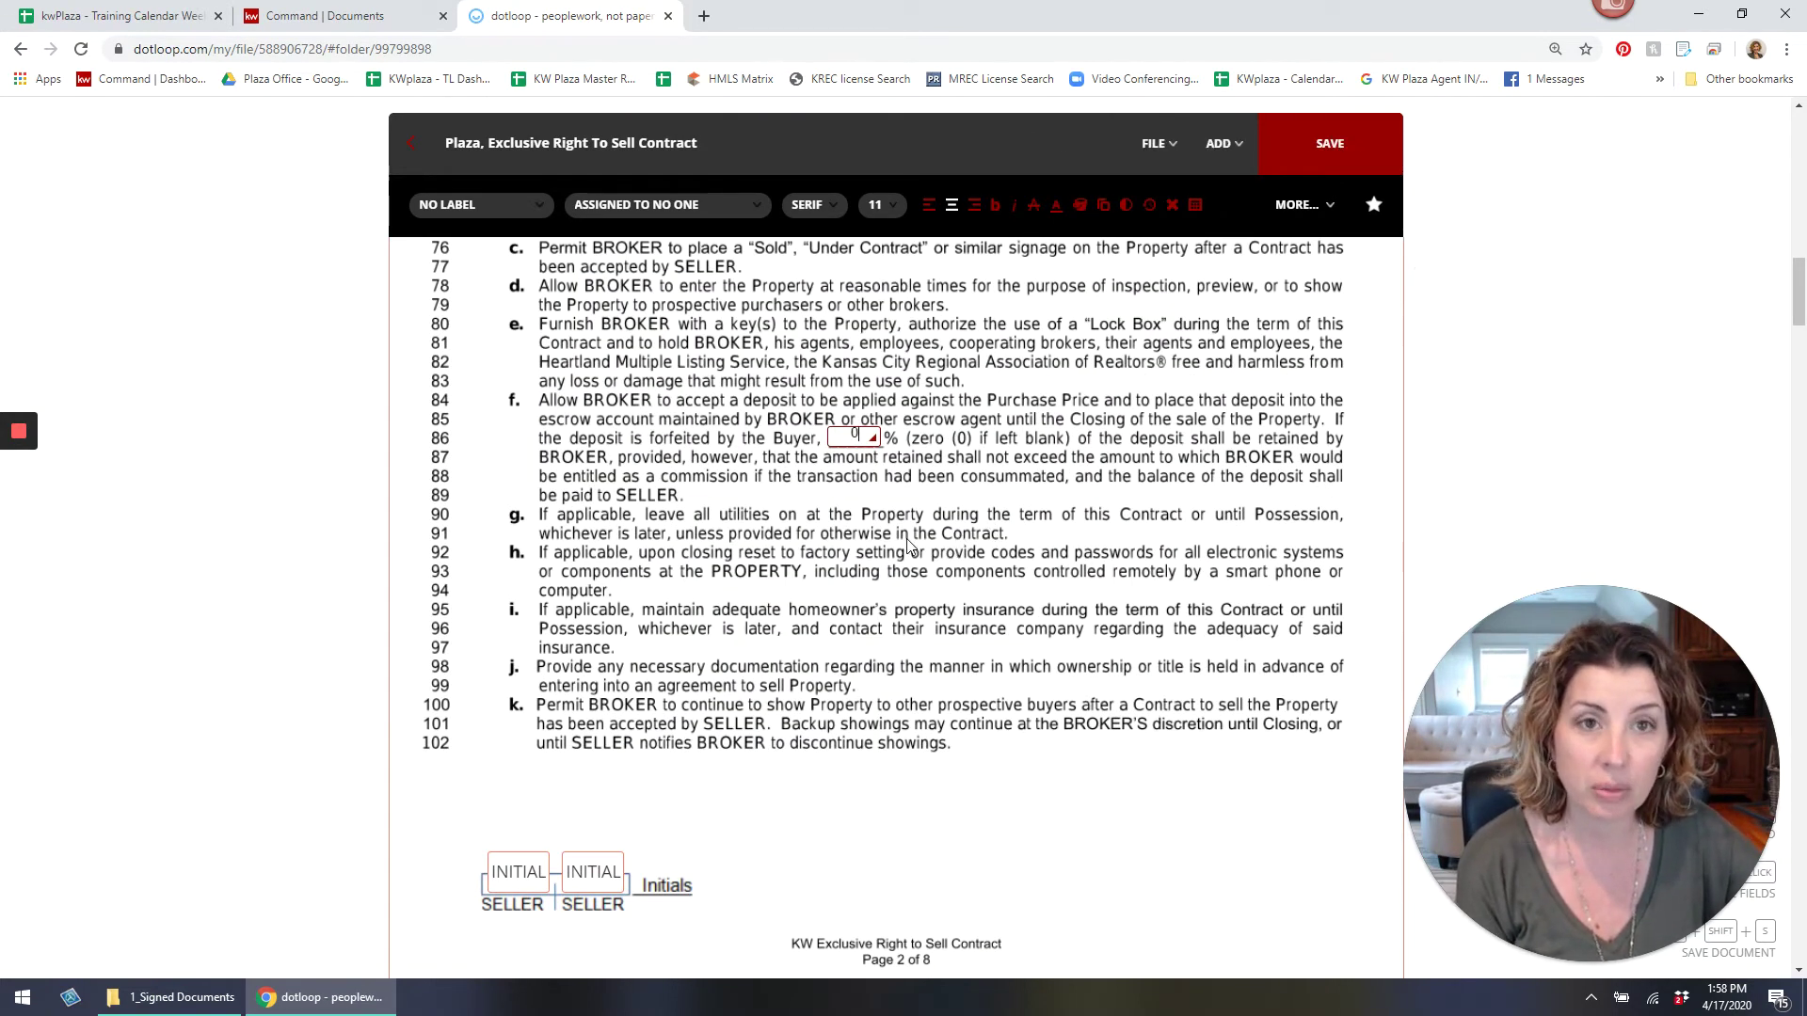
{"action": "scroll", "coordinate": [907, 545], "scroll_direction": "down", "scroll_amount": 12}
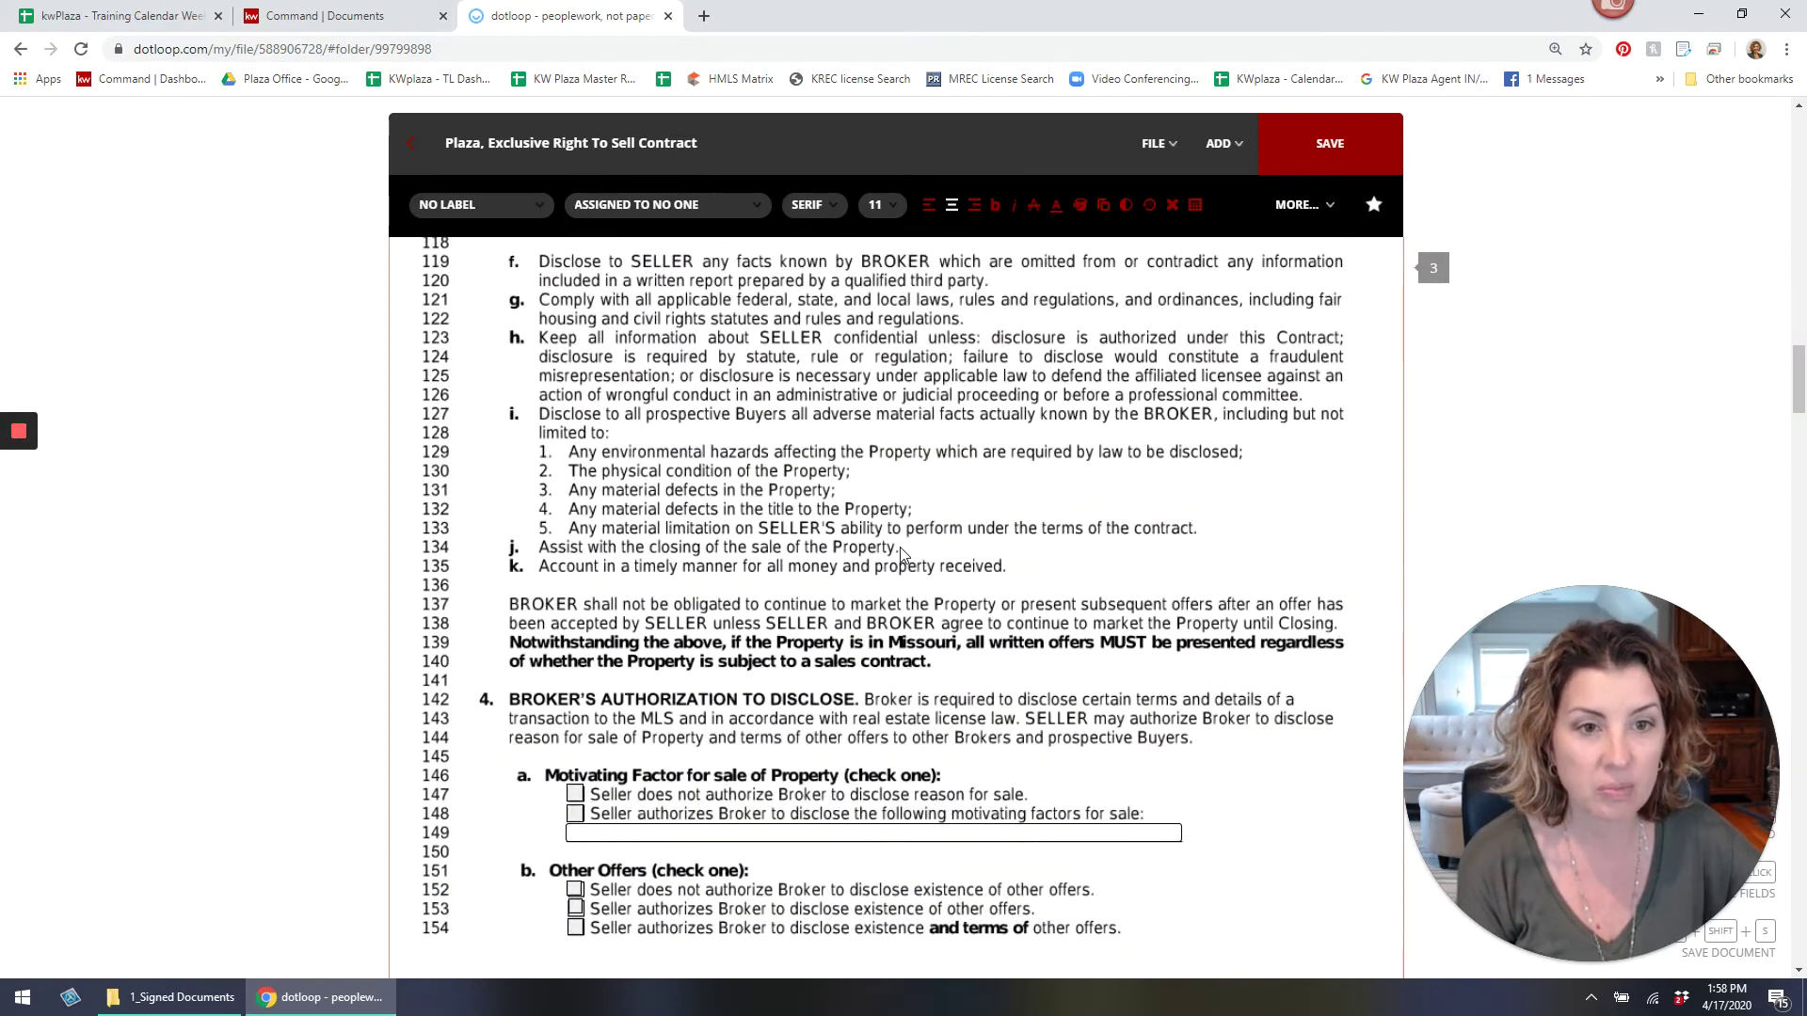
{"action": "scroll", "coordinate": [900, 553], "scroll_direction": "down", "scroll_amount": 12}
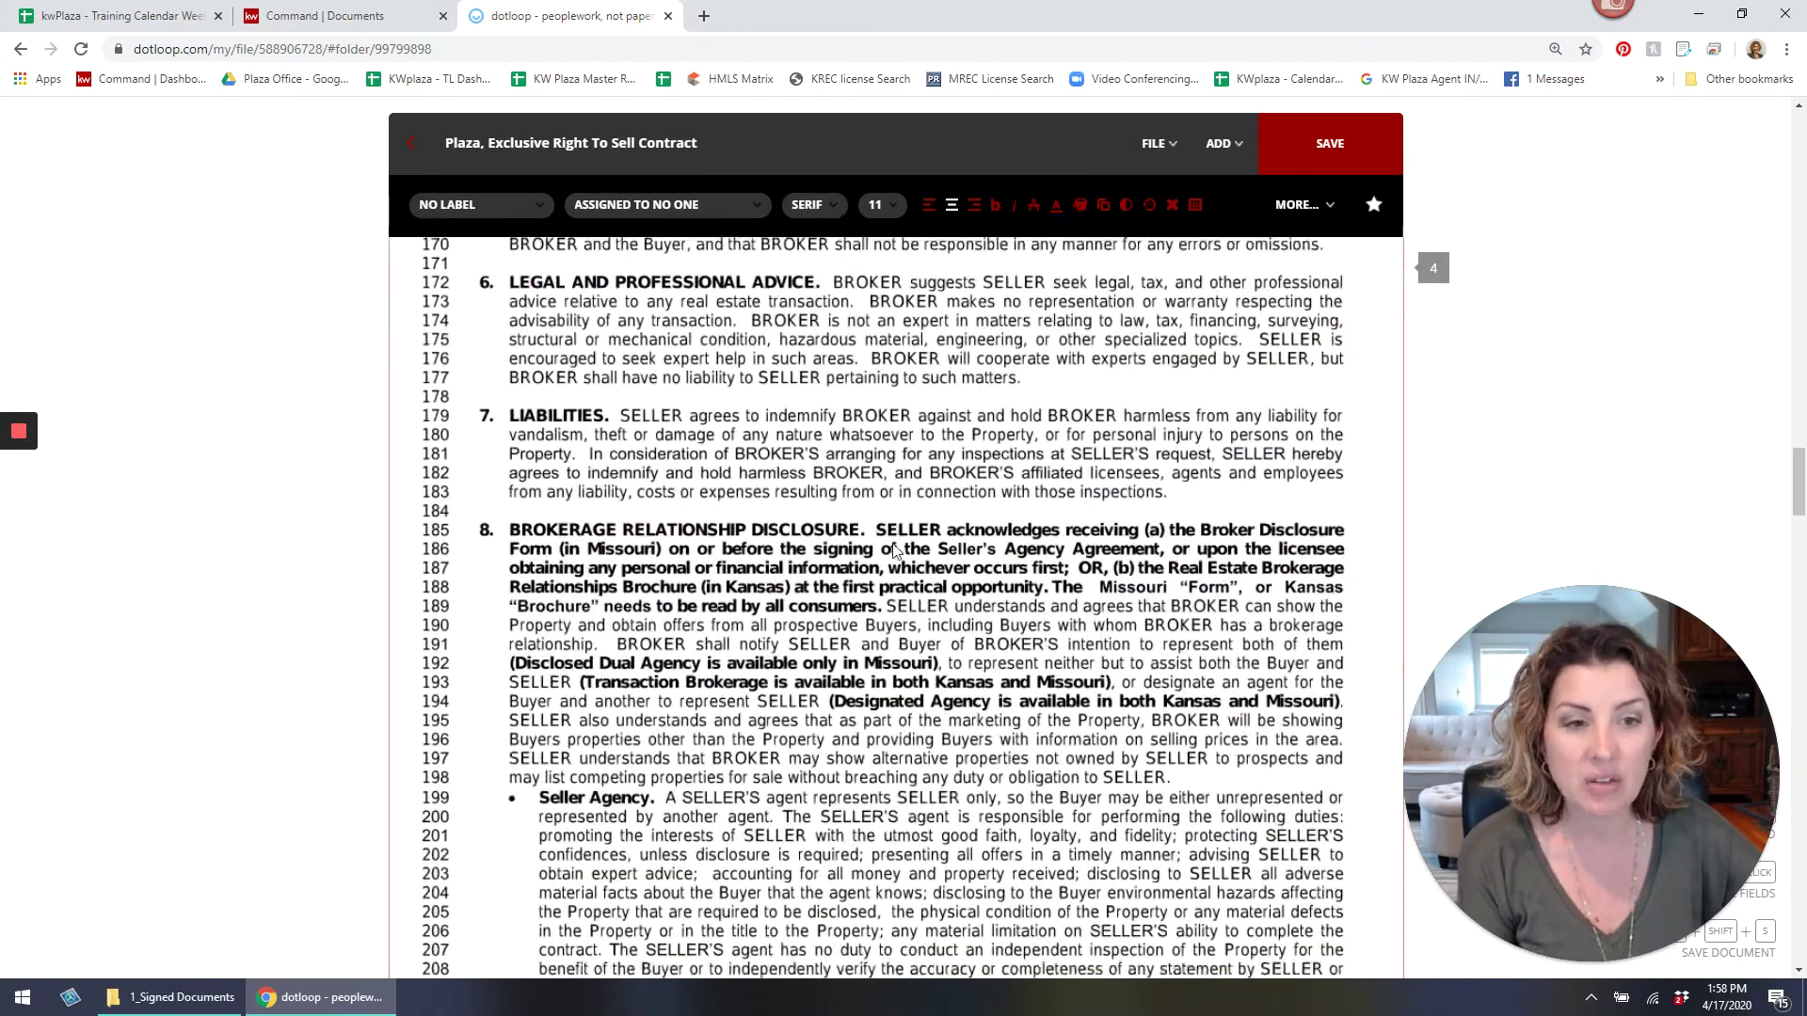
{"action": "scroll", "coordinate": [895, 553], "scroll_direction": "down", "scroll_amount": 15}
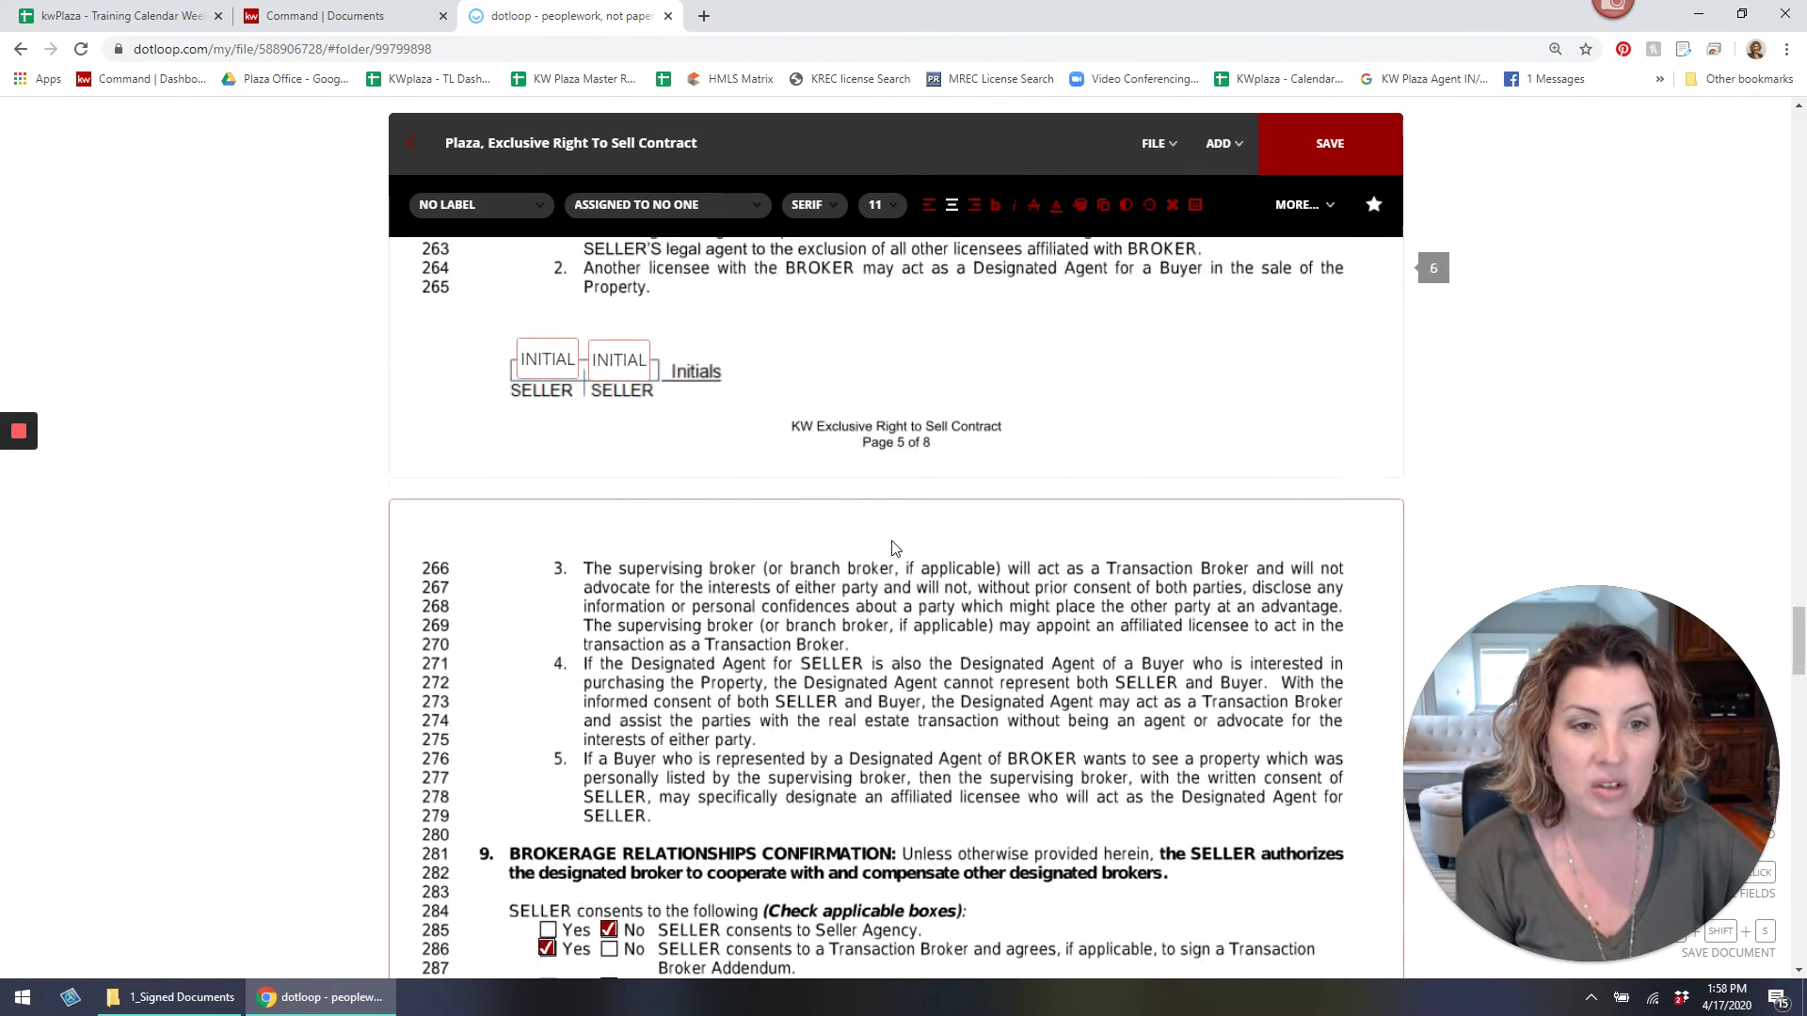
{"action": "scroll", "coordinate": [895, 549], "scroll_direction": "down", "scroll_amount": 8}
{"action": "scroll", "coordinate": [895, 549], "scroll_direction": "up", "scroll_amount": 4}
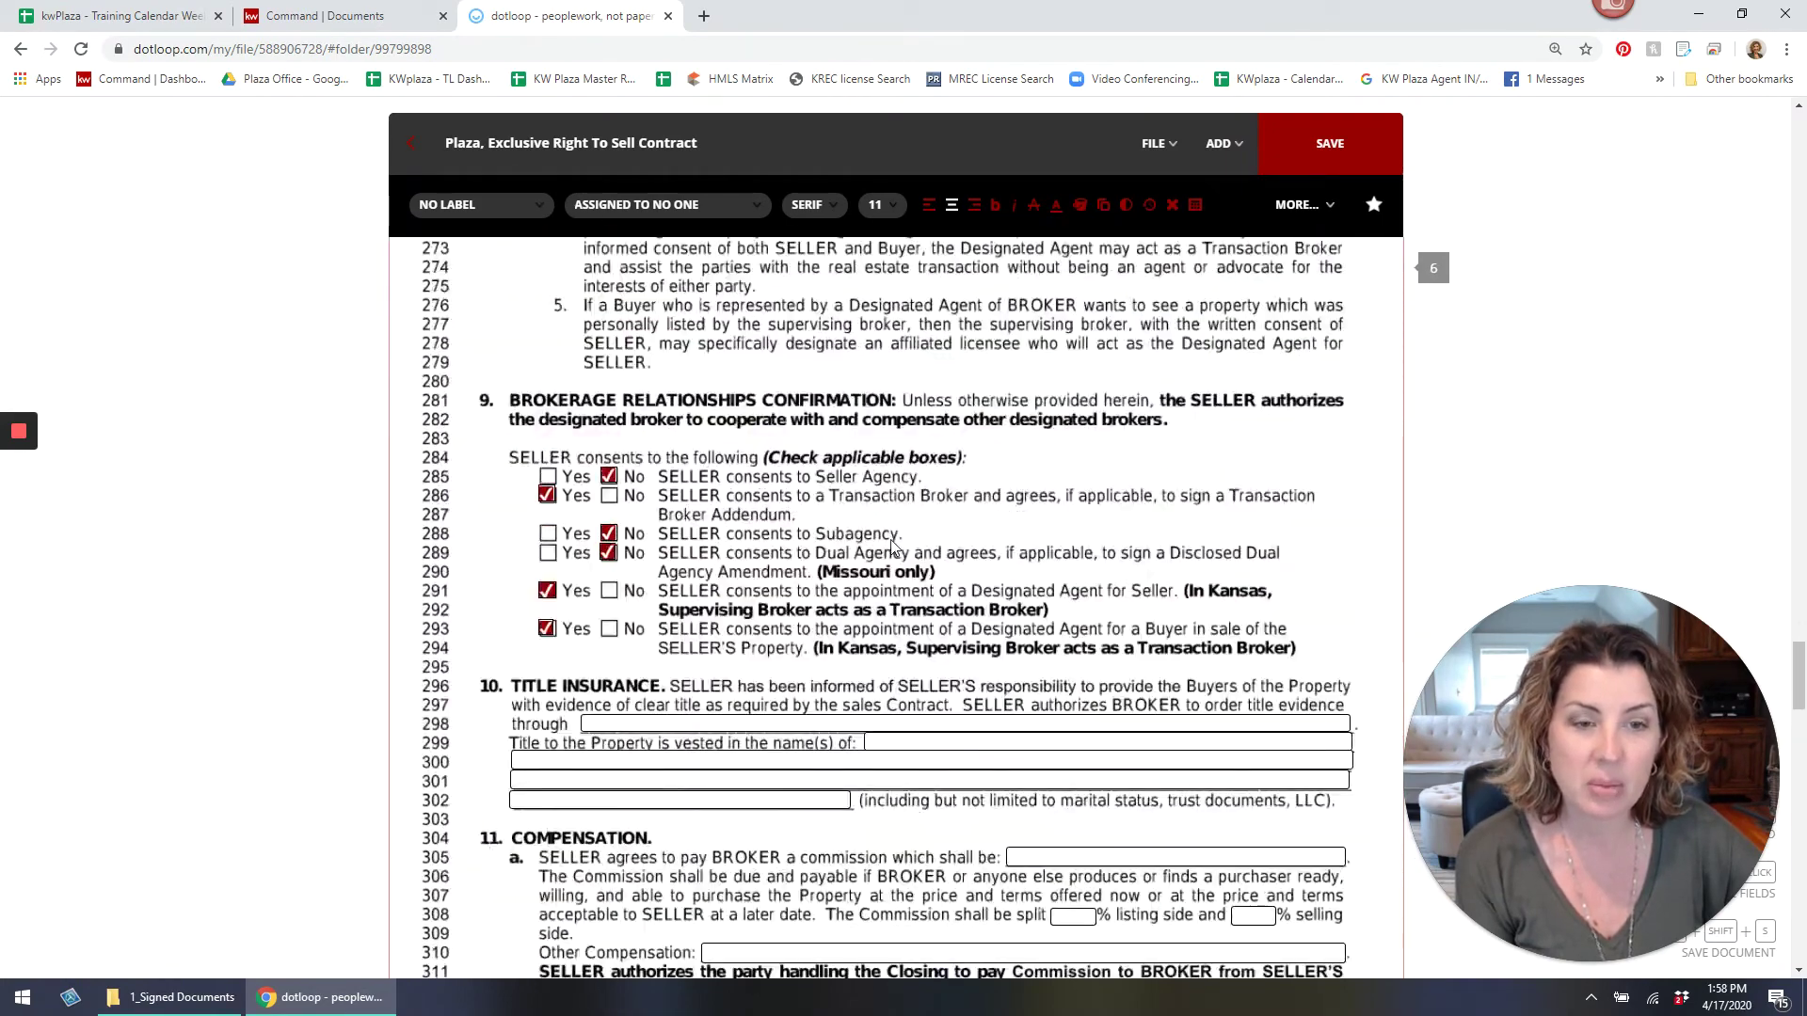
{"action": "scroll", "coordinate": [896, 549], "scroll_direction": "up", "scroll_amount": 3}
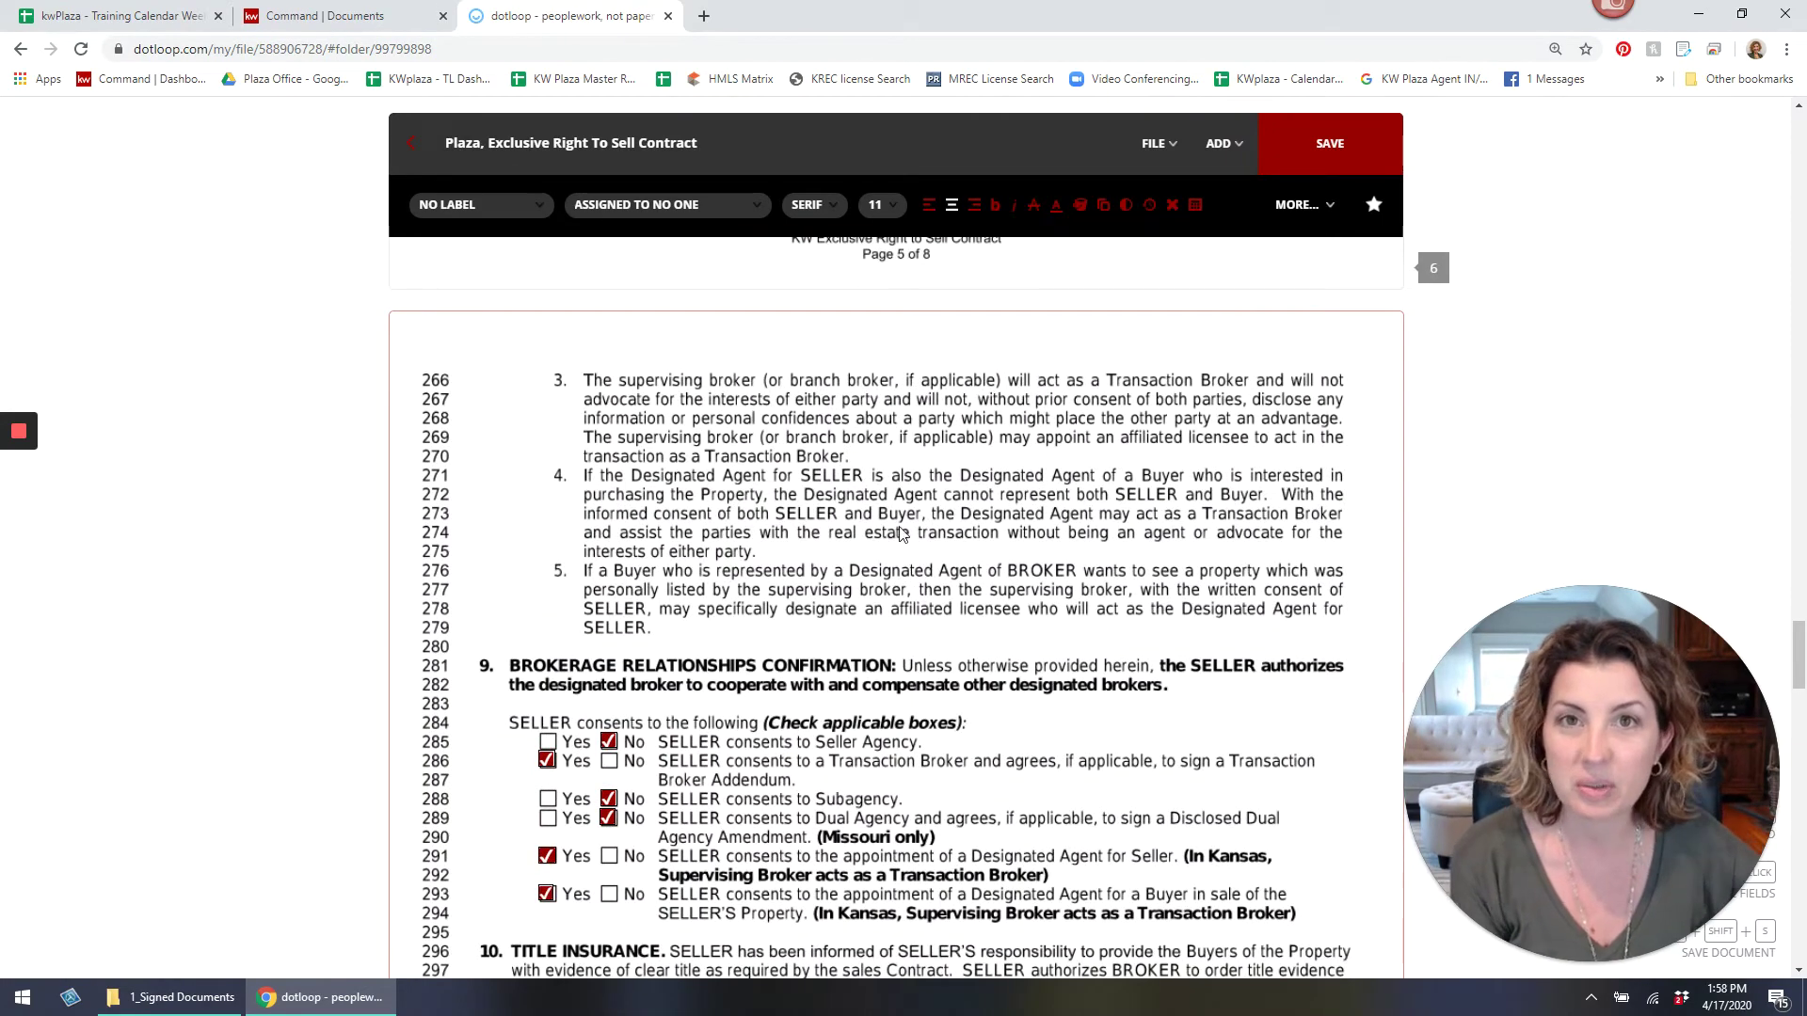
{"action": "scroll", "coordinate": [900, 534], "scroll_direction": "down", "scroll_amount": 5}
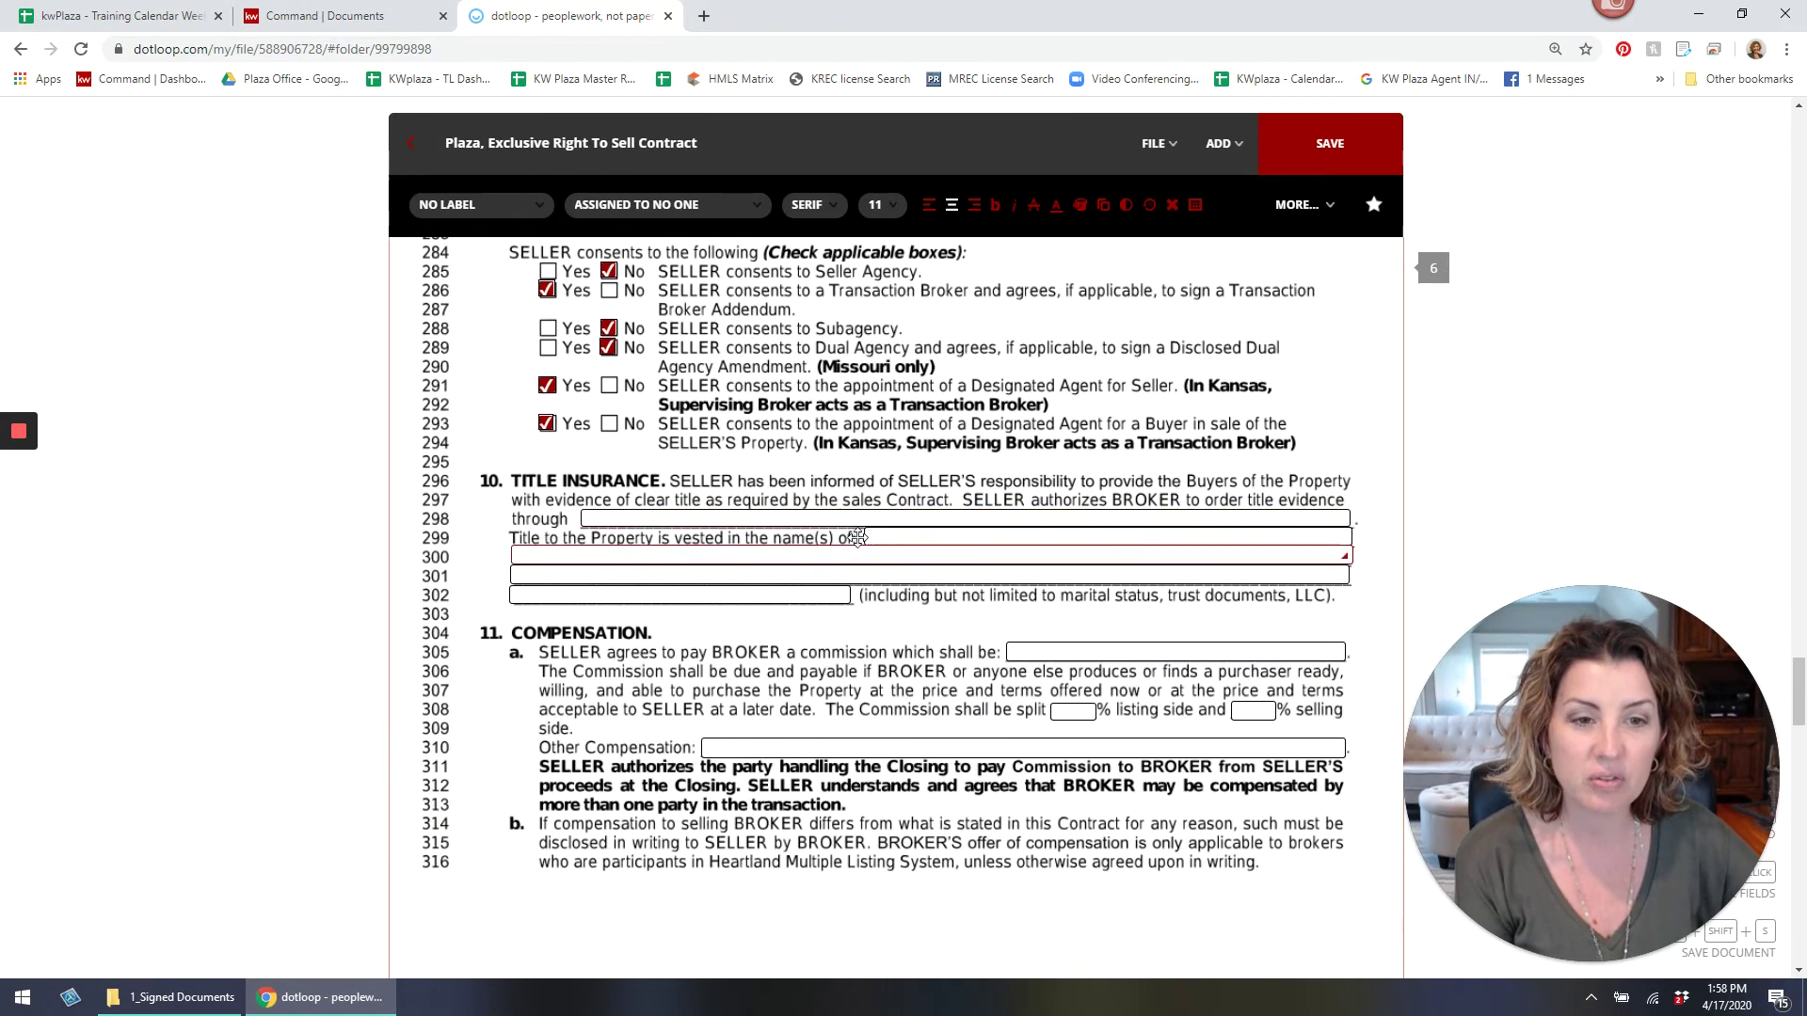
Enter Continental Title on line 298 and add a SIX PERCENT commission box on line 305.
{"action": "left_click", "coordinate": [878, 517]}
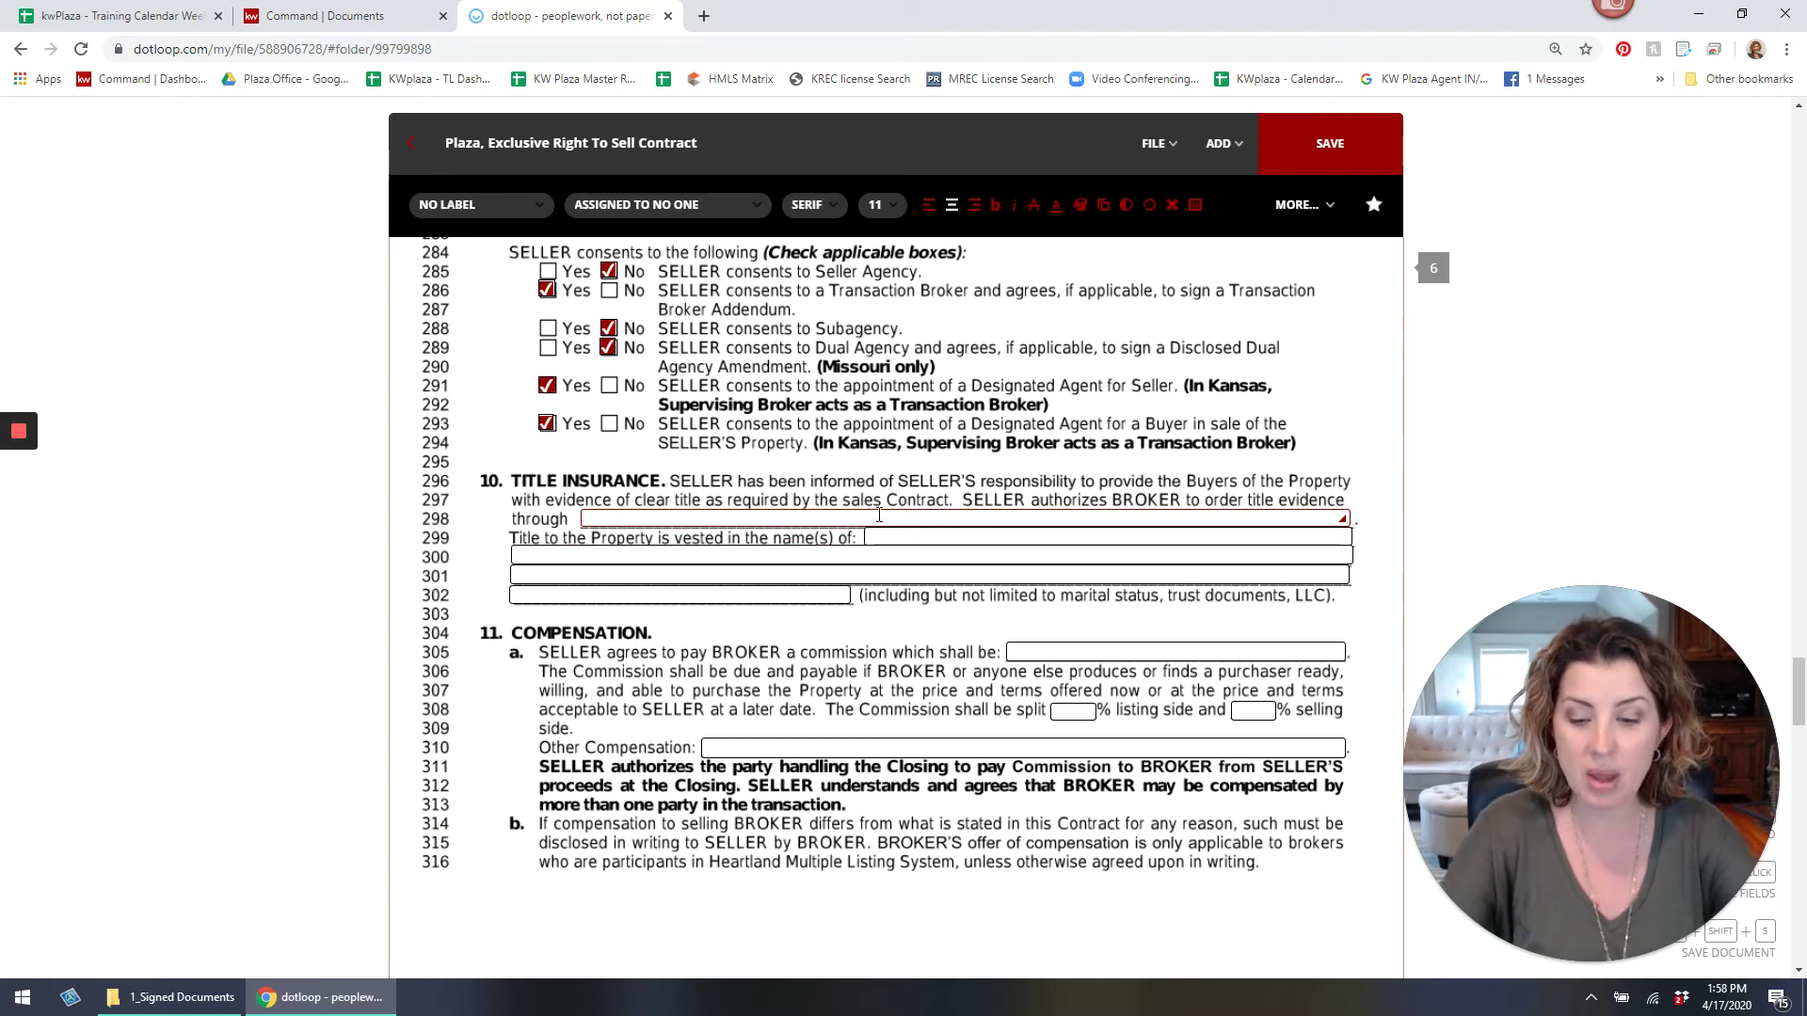
{"action": "type", "text": "Continenta"}
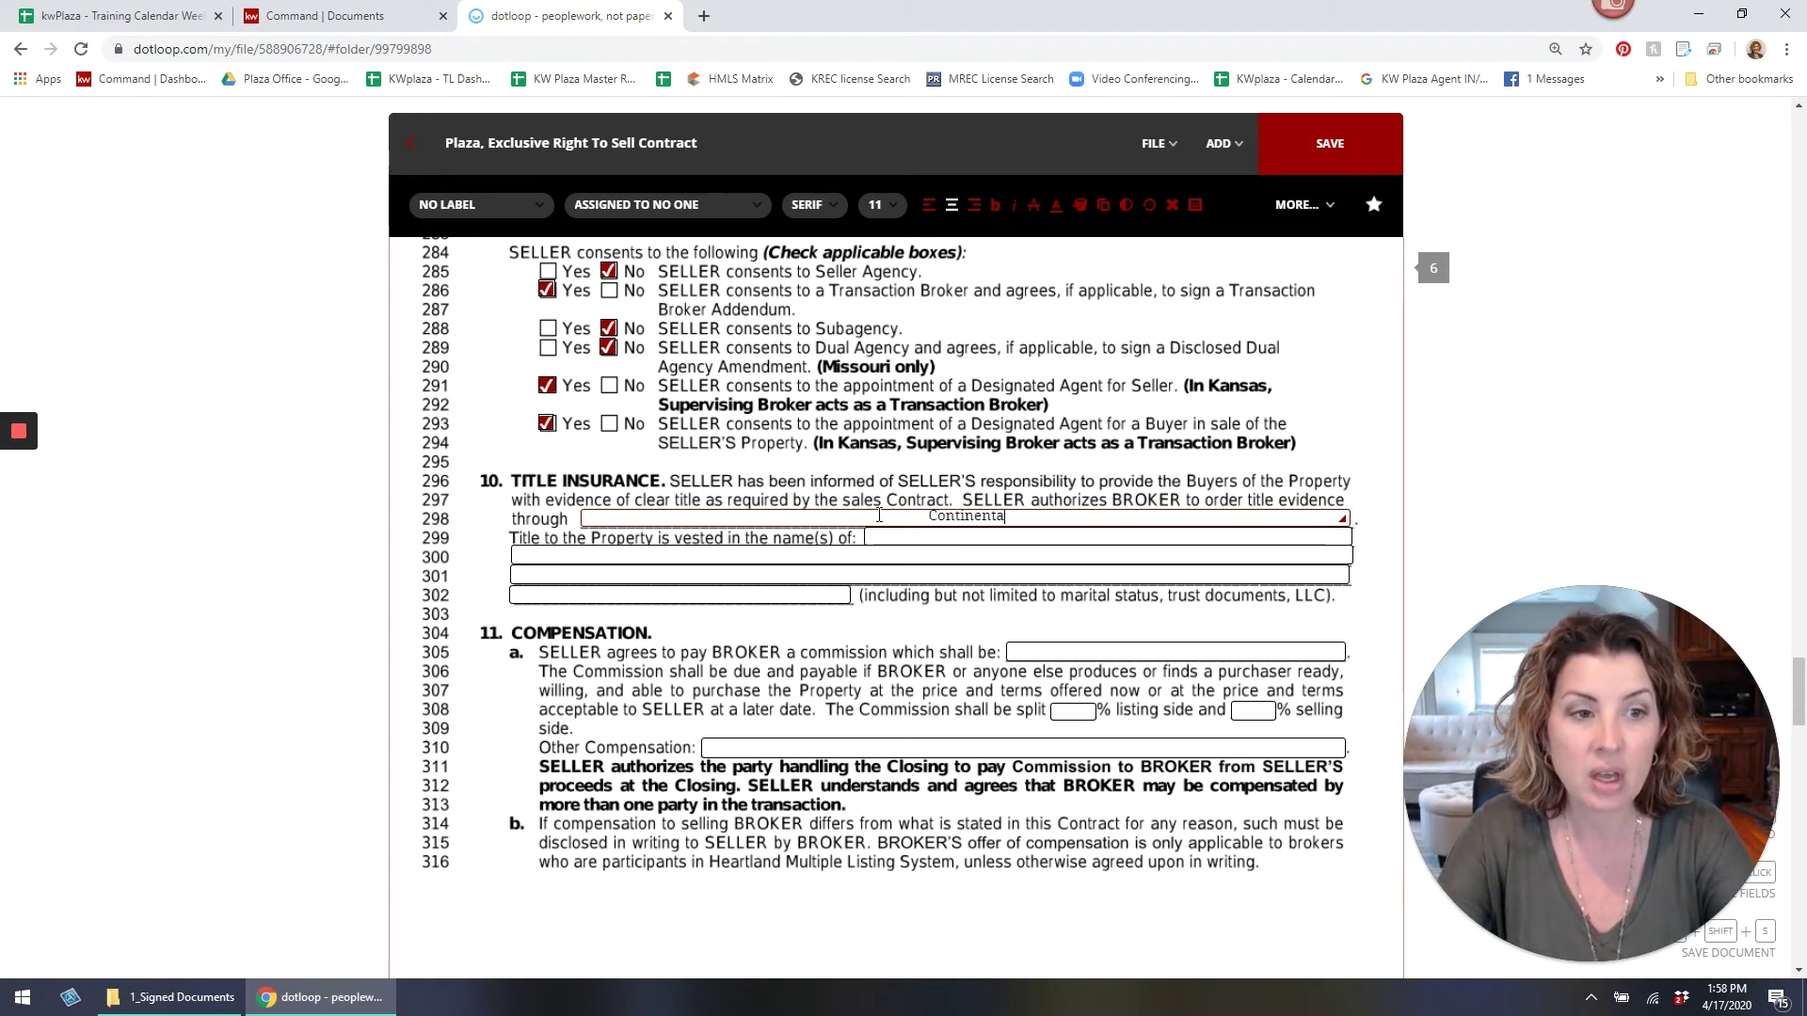
{"action": "type", "text": "l Title"}
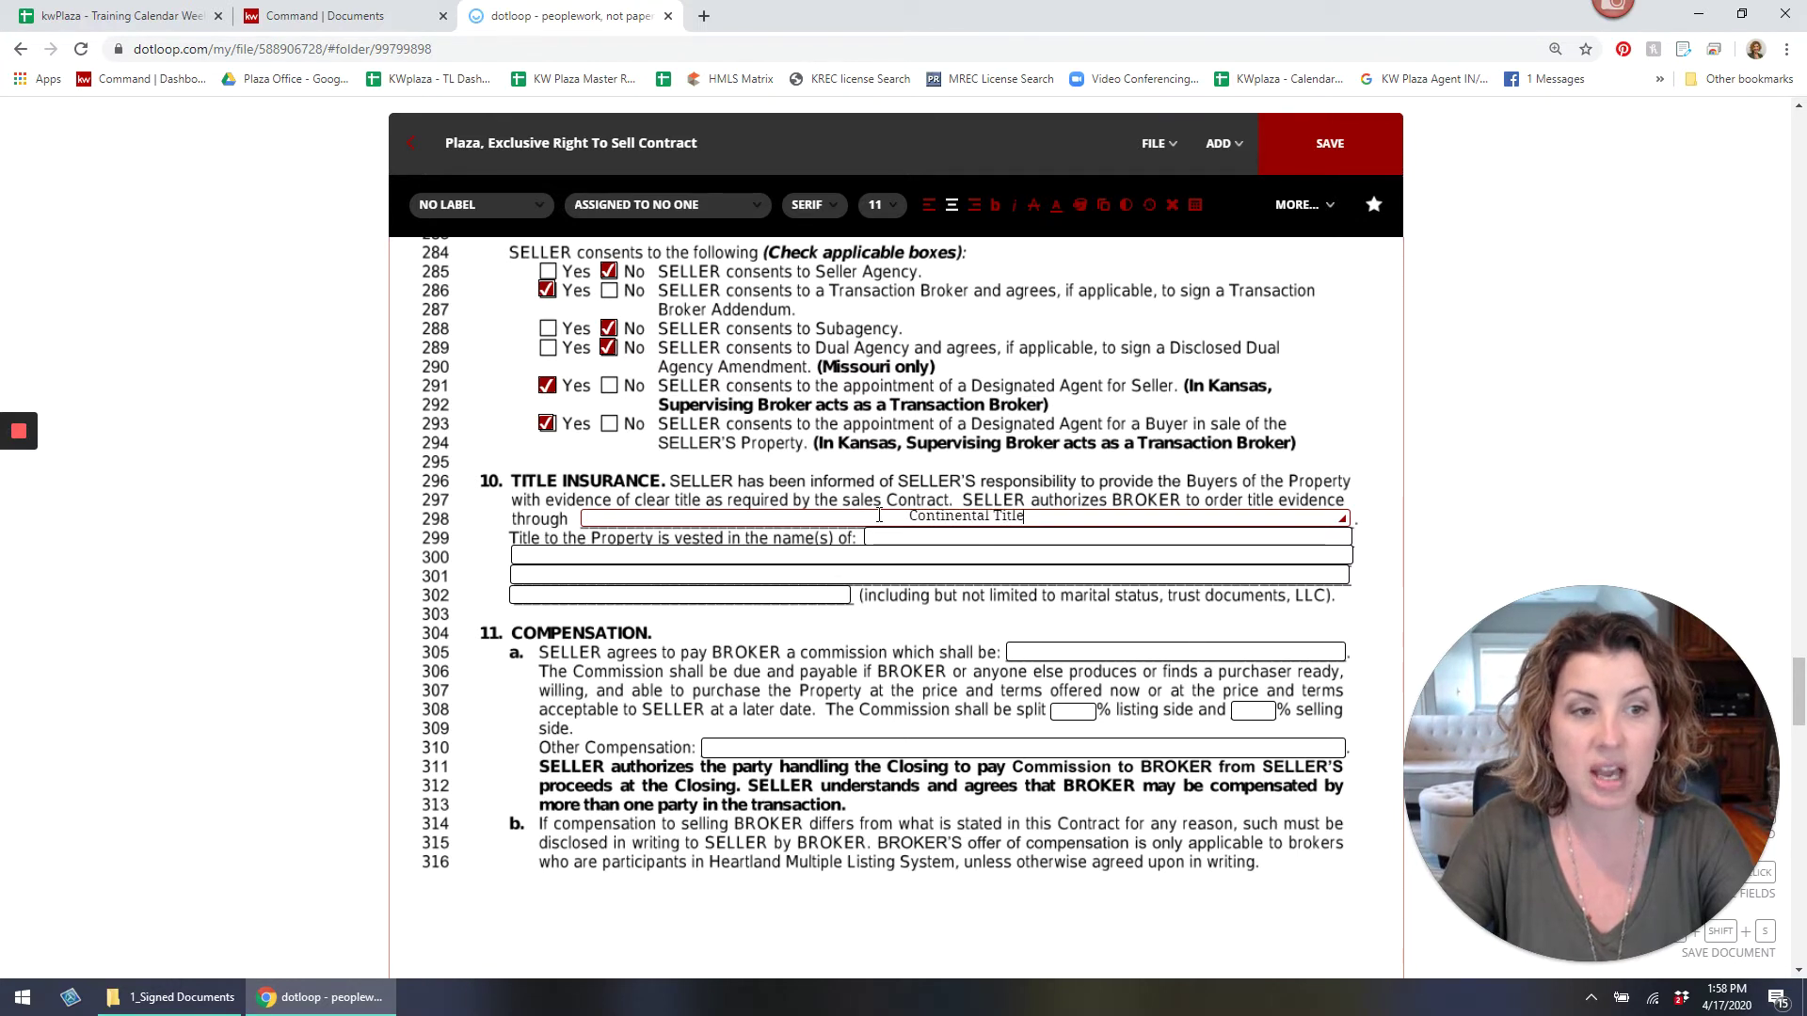
{"action": "key", "text": "Tab"}
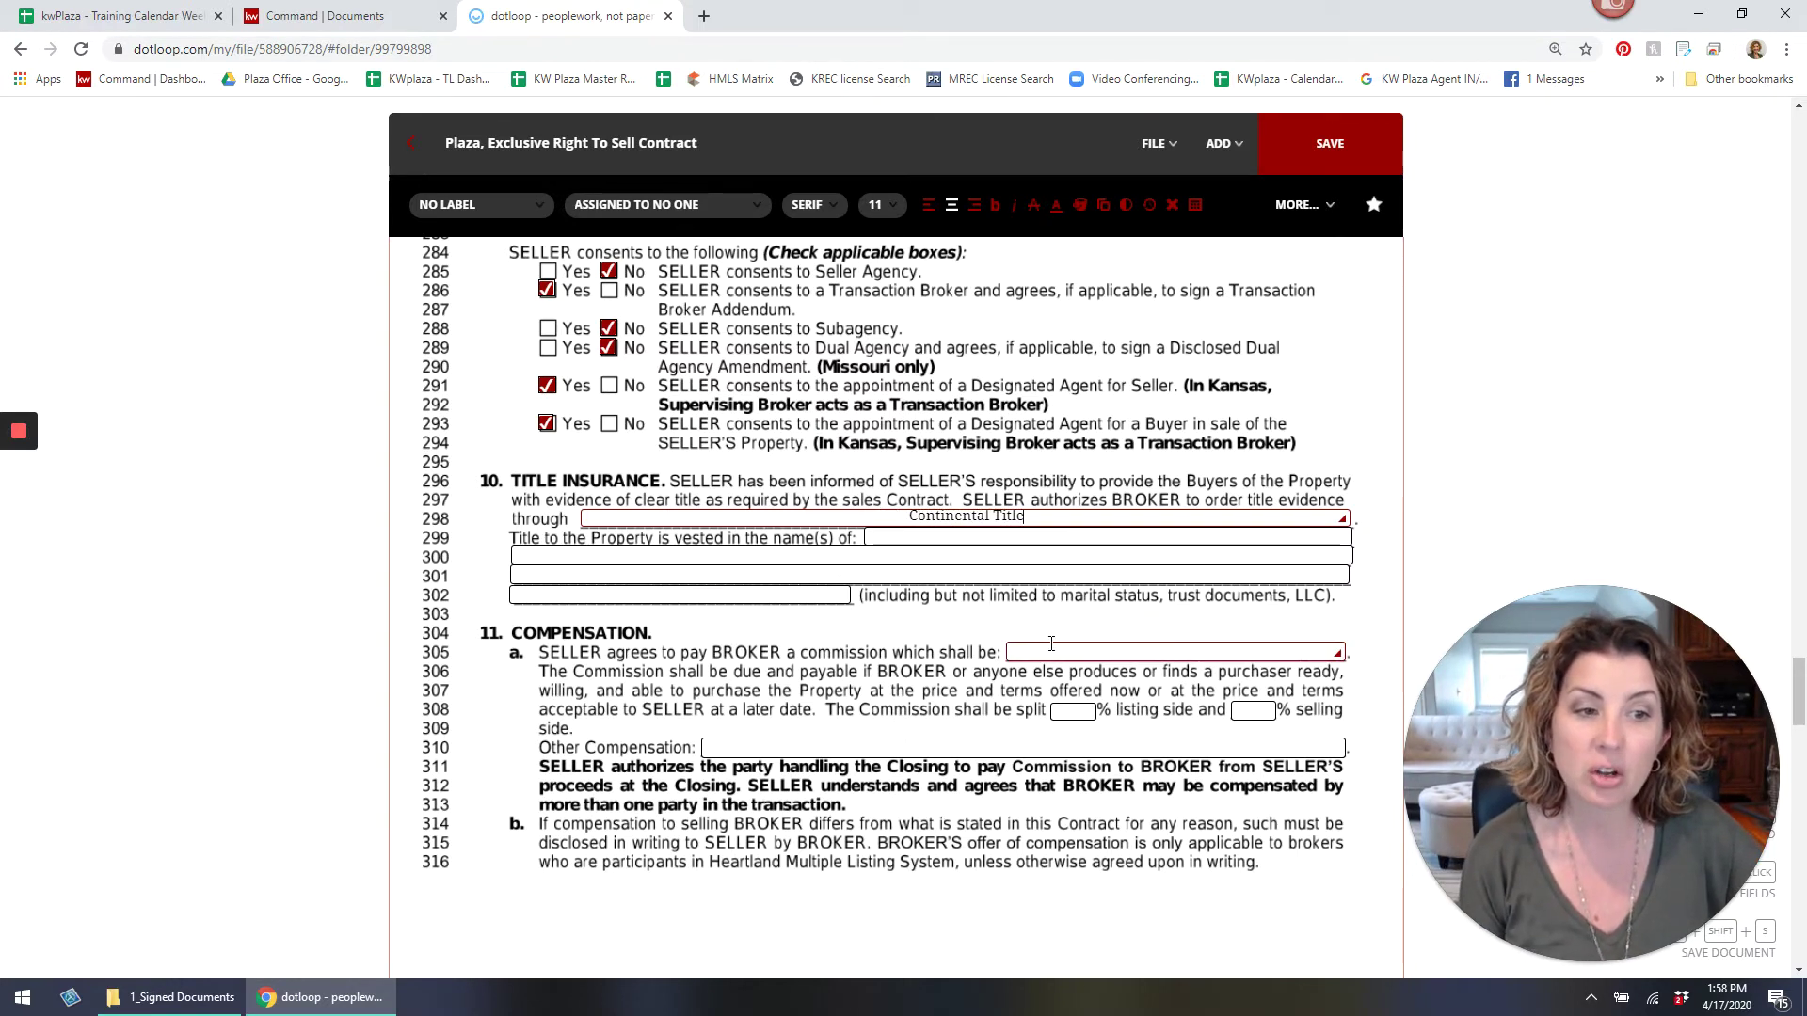
{"action": "type", "text": "SIX Pe"}
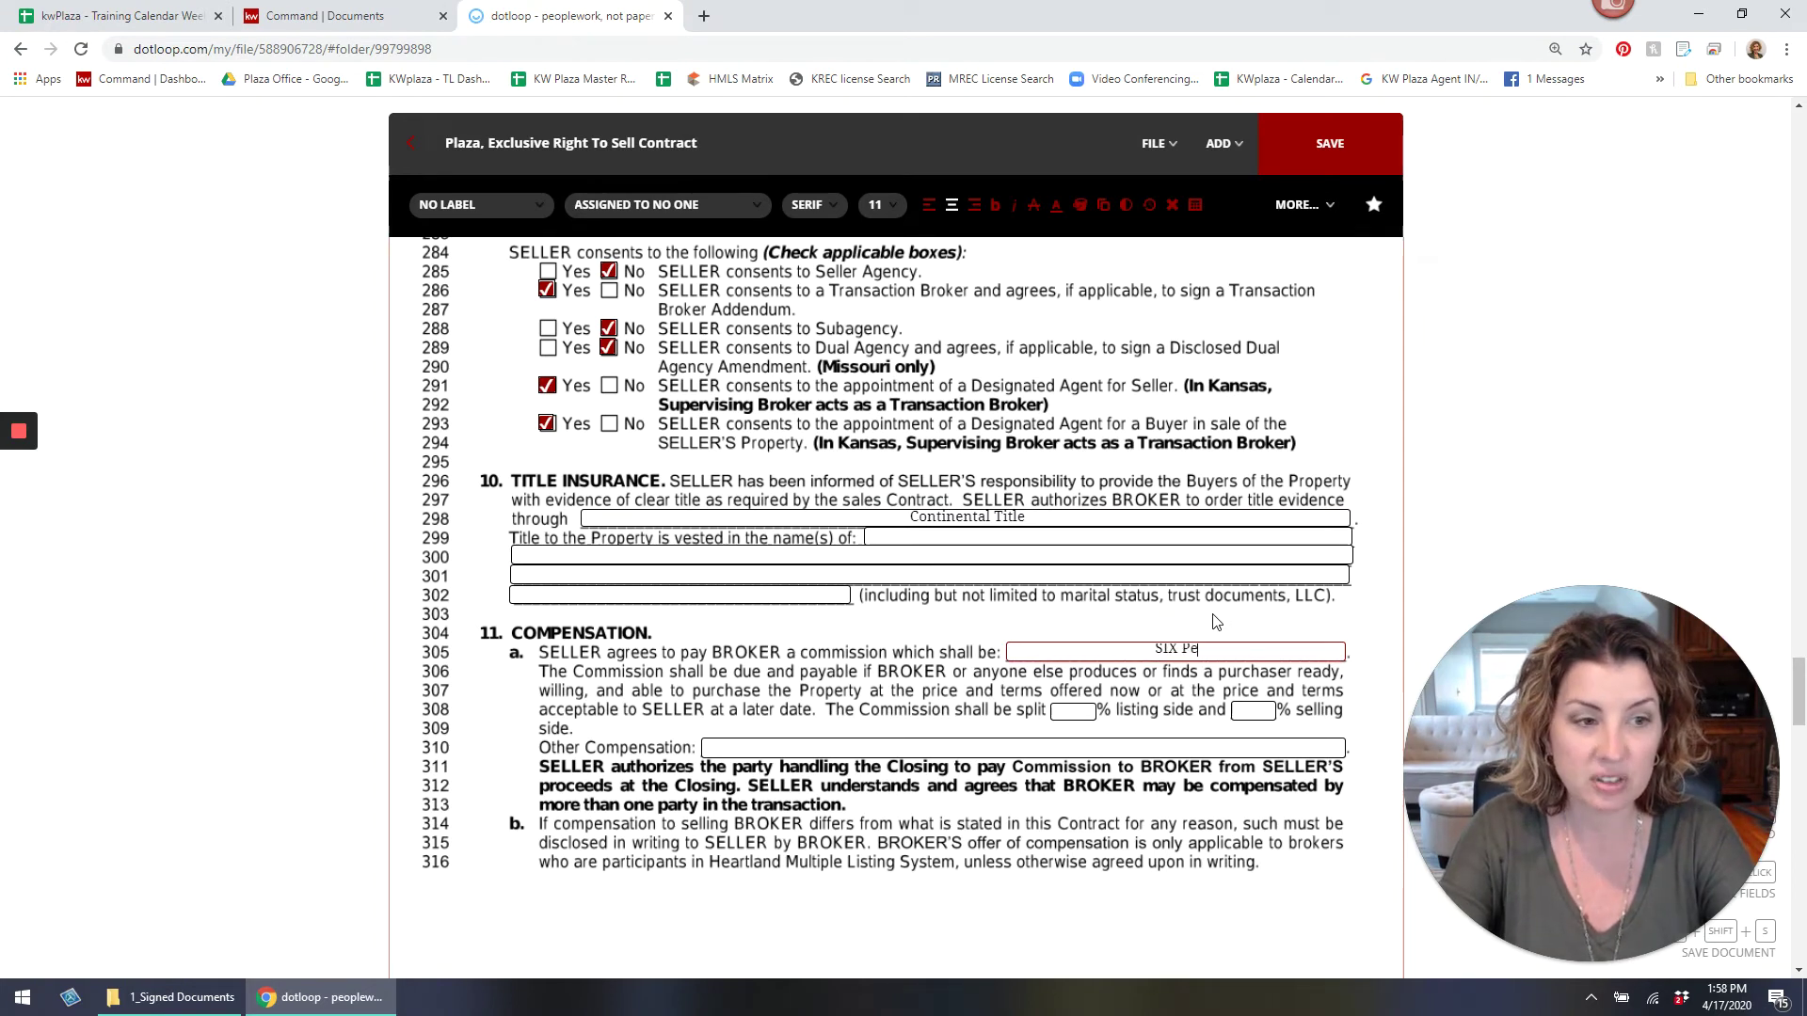
{"action": "key", "text": "Delete"}
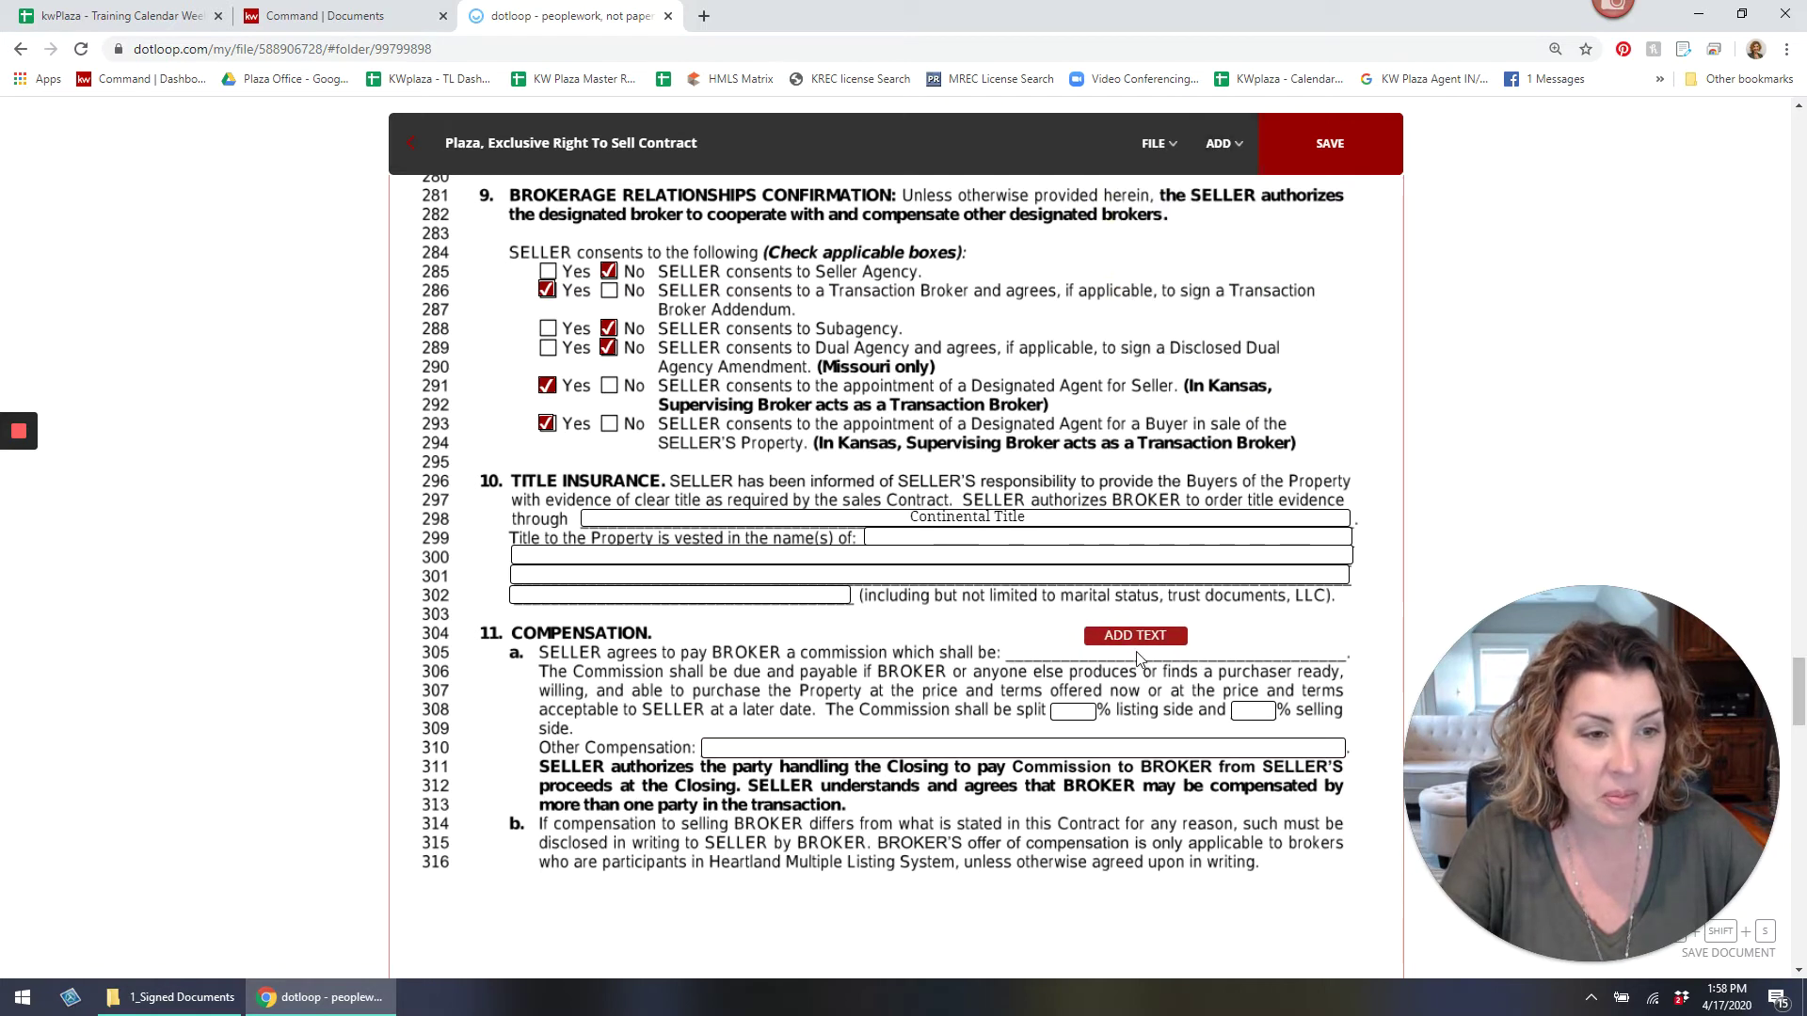
{"action": "left_click", "coordinate": [1176, 640]}
{"action": "left_click_drag", "start_coordinate": [1176, 640], "coordinate": [1239, 650]}
{"action": "type", "text": "SI"}
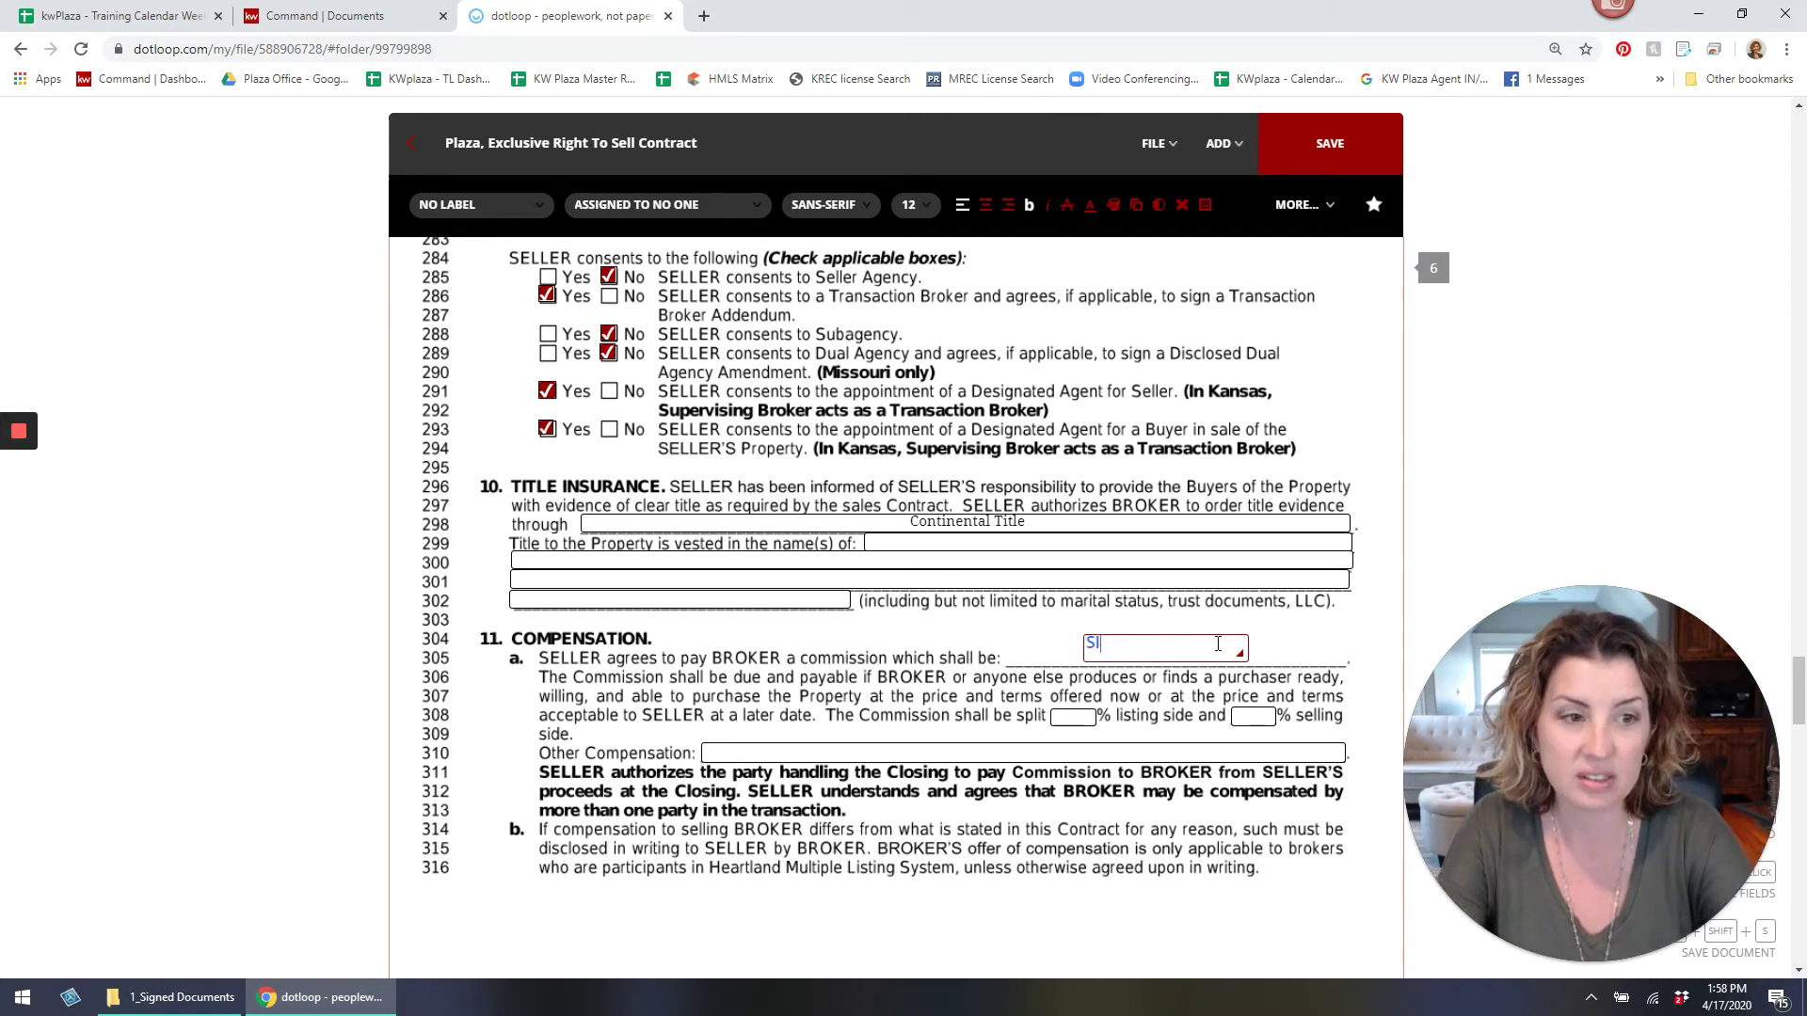
{"action": "type", "text": "X PERCENT"}
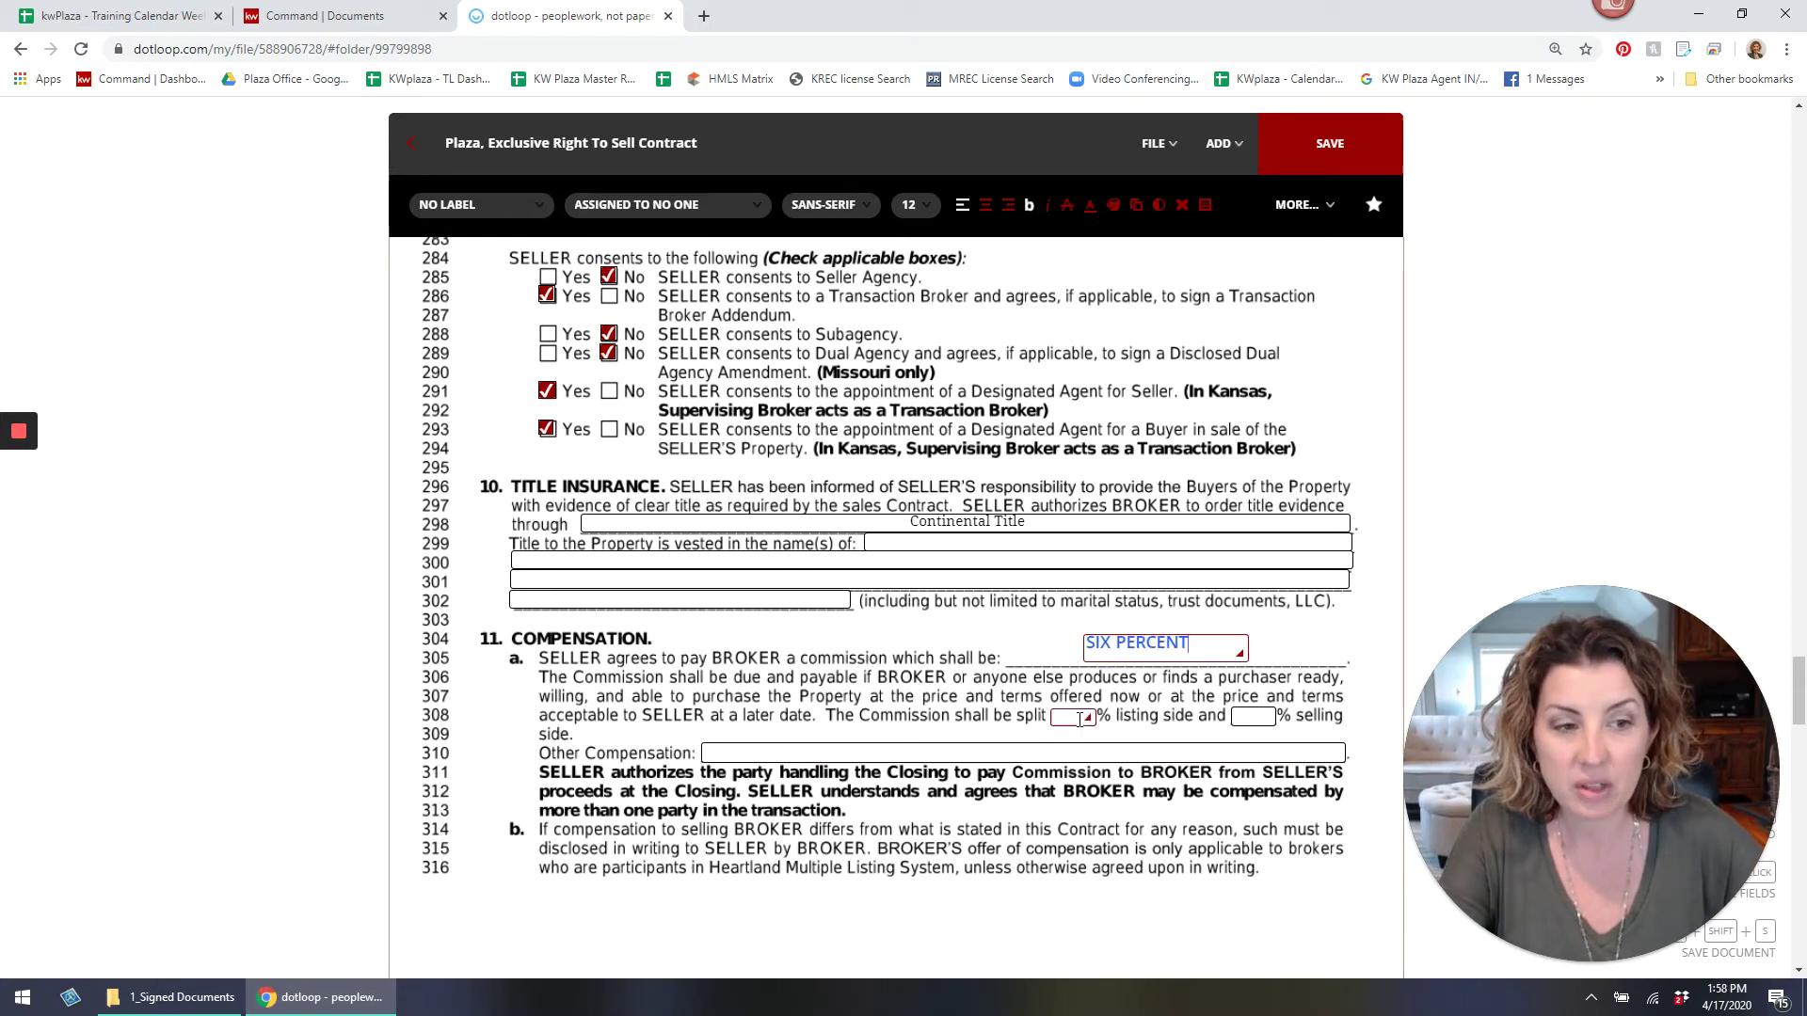
Set the 3% listing / 3% selling split on line 308 and delete the Other Compensation field.
{"action": "left_click", "coordinate": [1078, 718]}
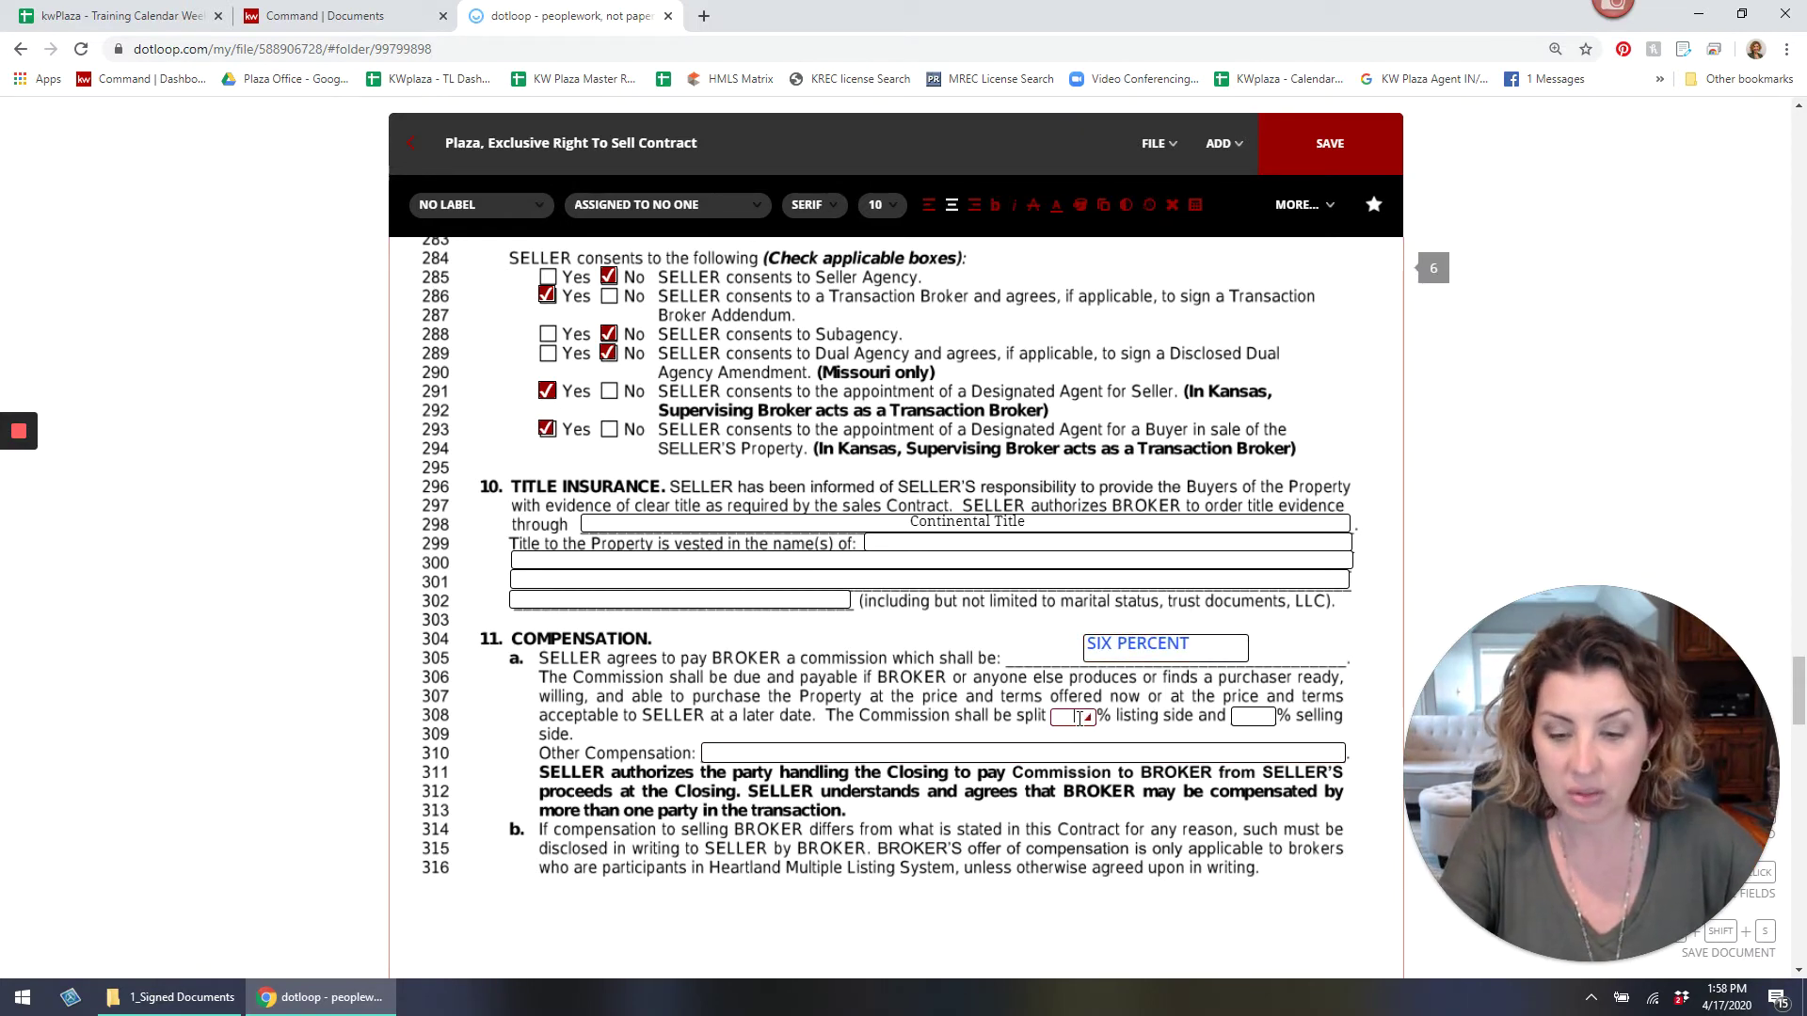
{"action": "left_click", "coordinate": [1235, 715]}
{"action": "type", "text": "3"}
{"action": "left_click", "coordinate": [1187, 755]}
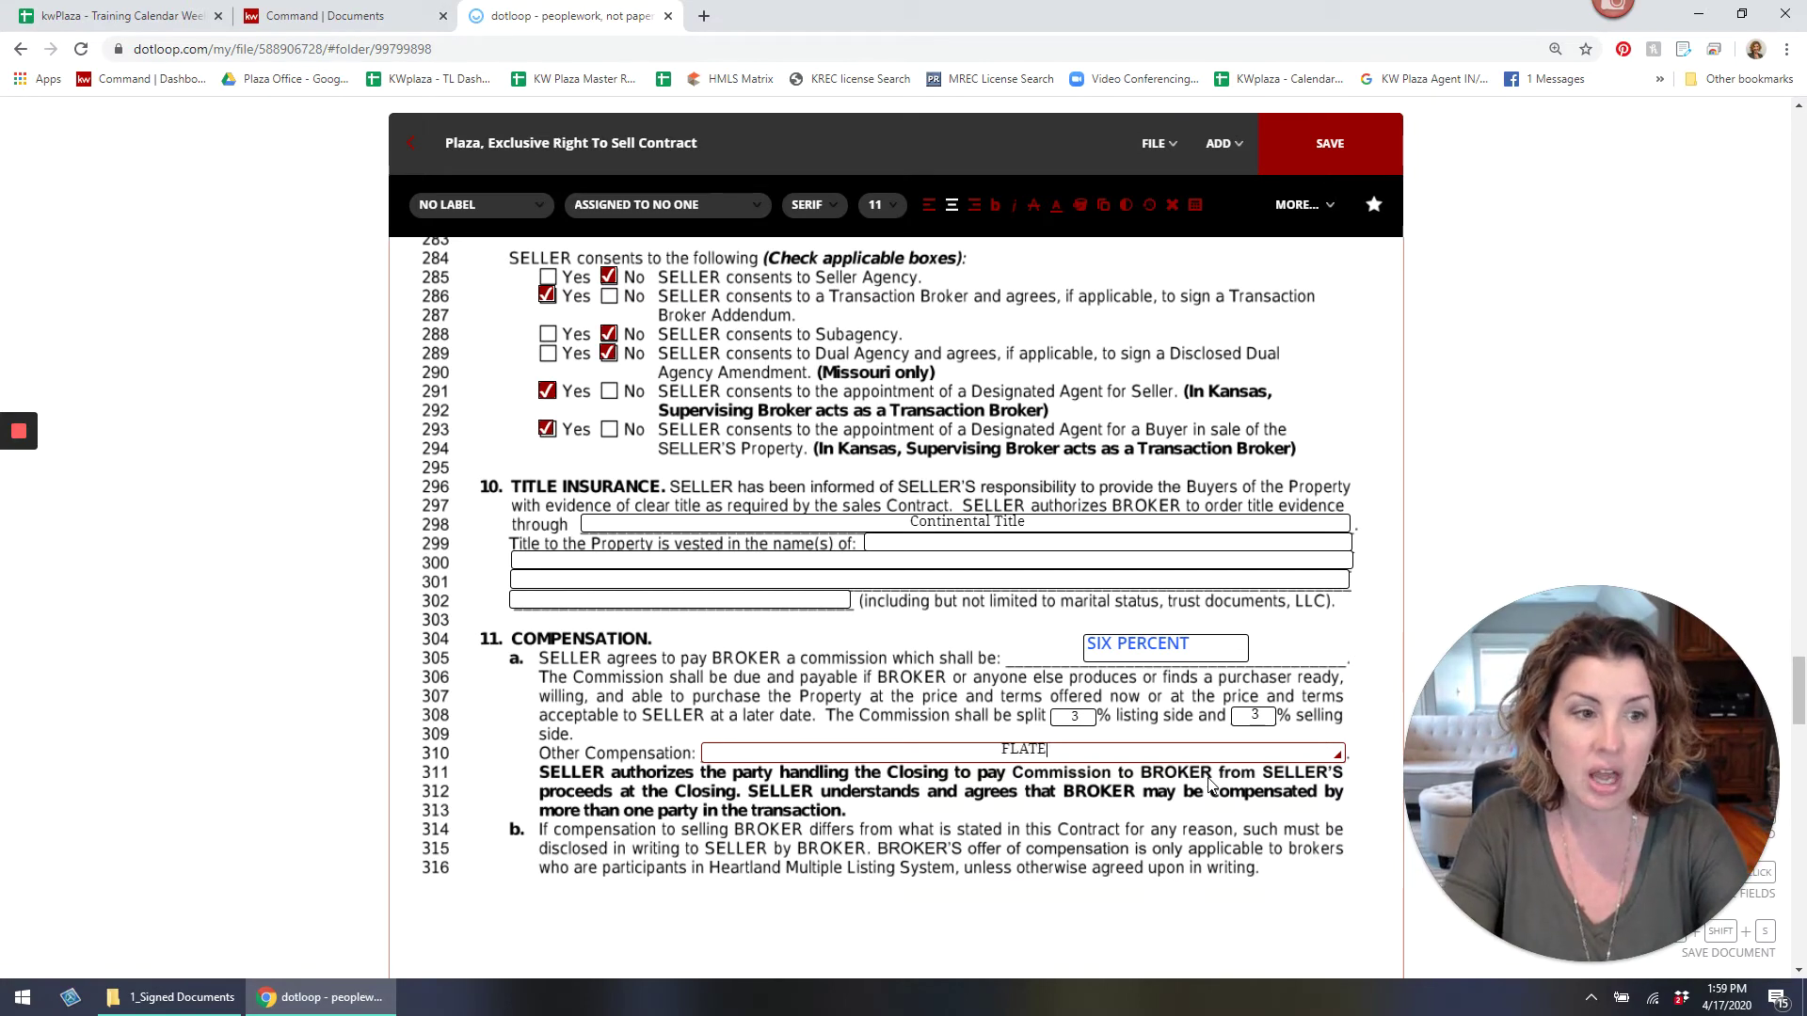
{"action": "key", "text": "BackSpace"}
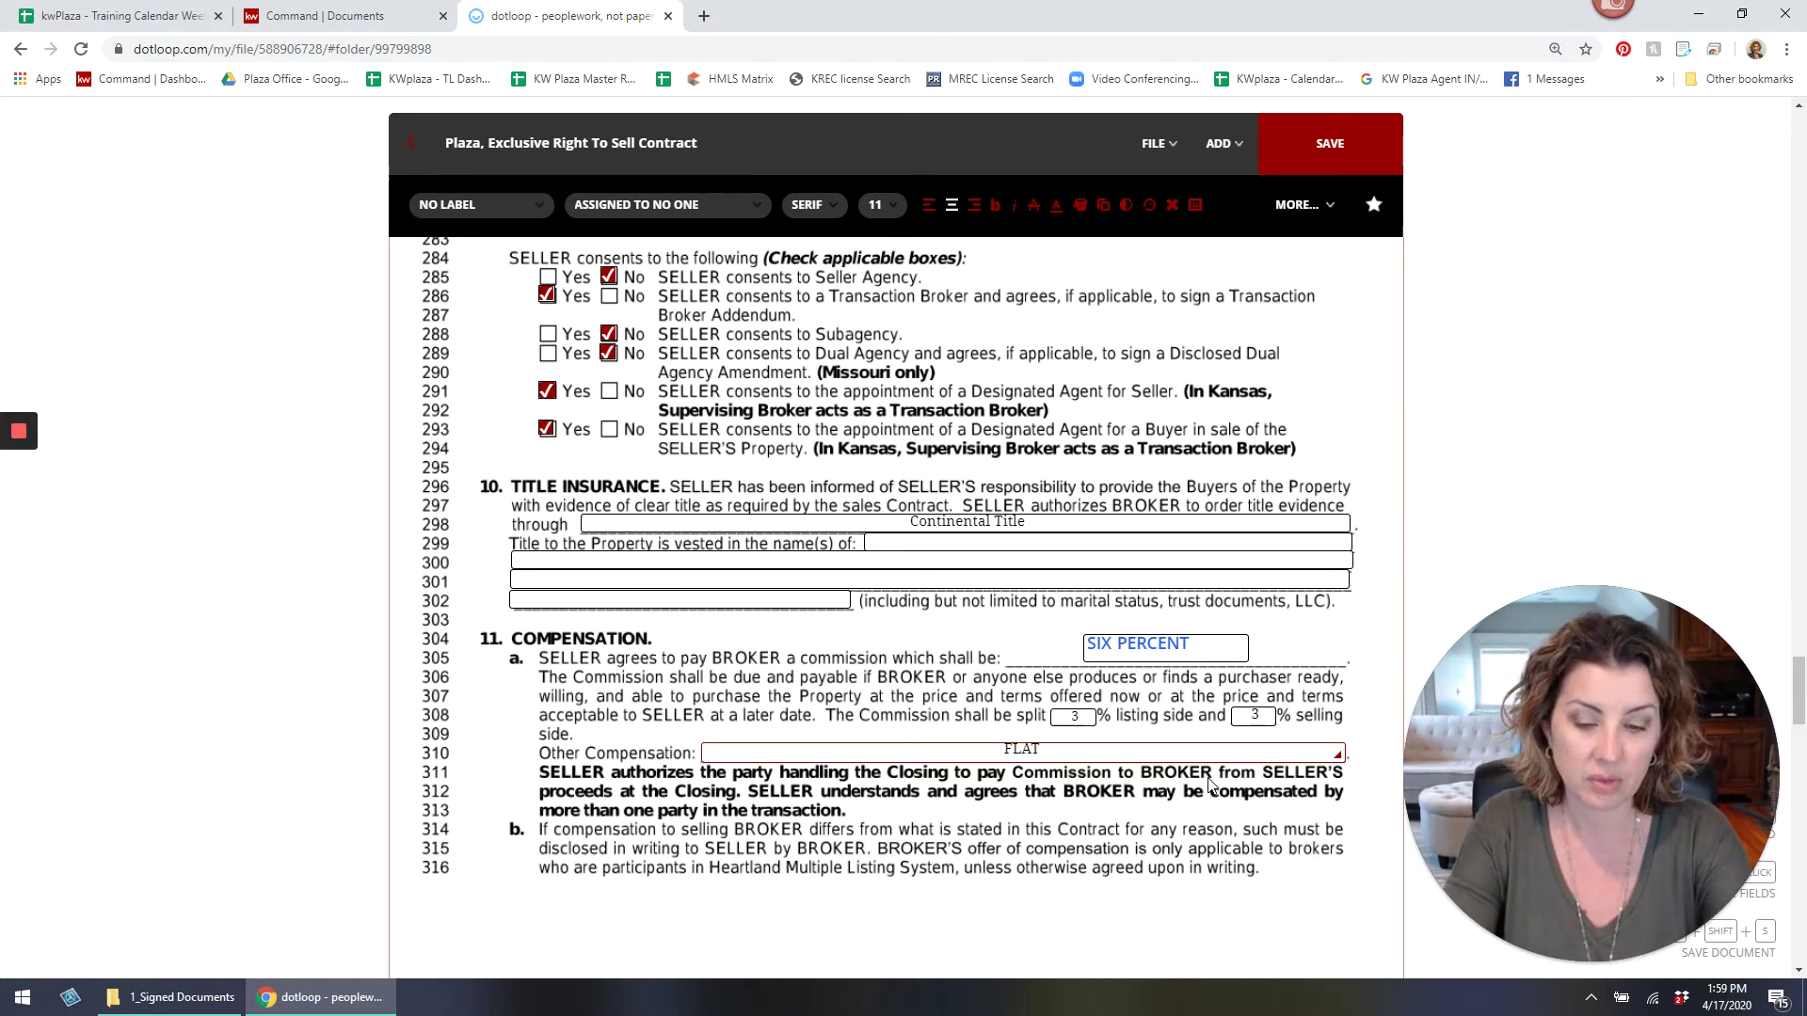
{"action": "key", "text": "Escape"}
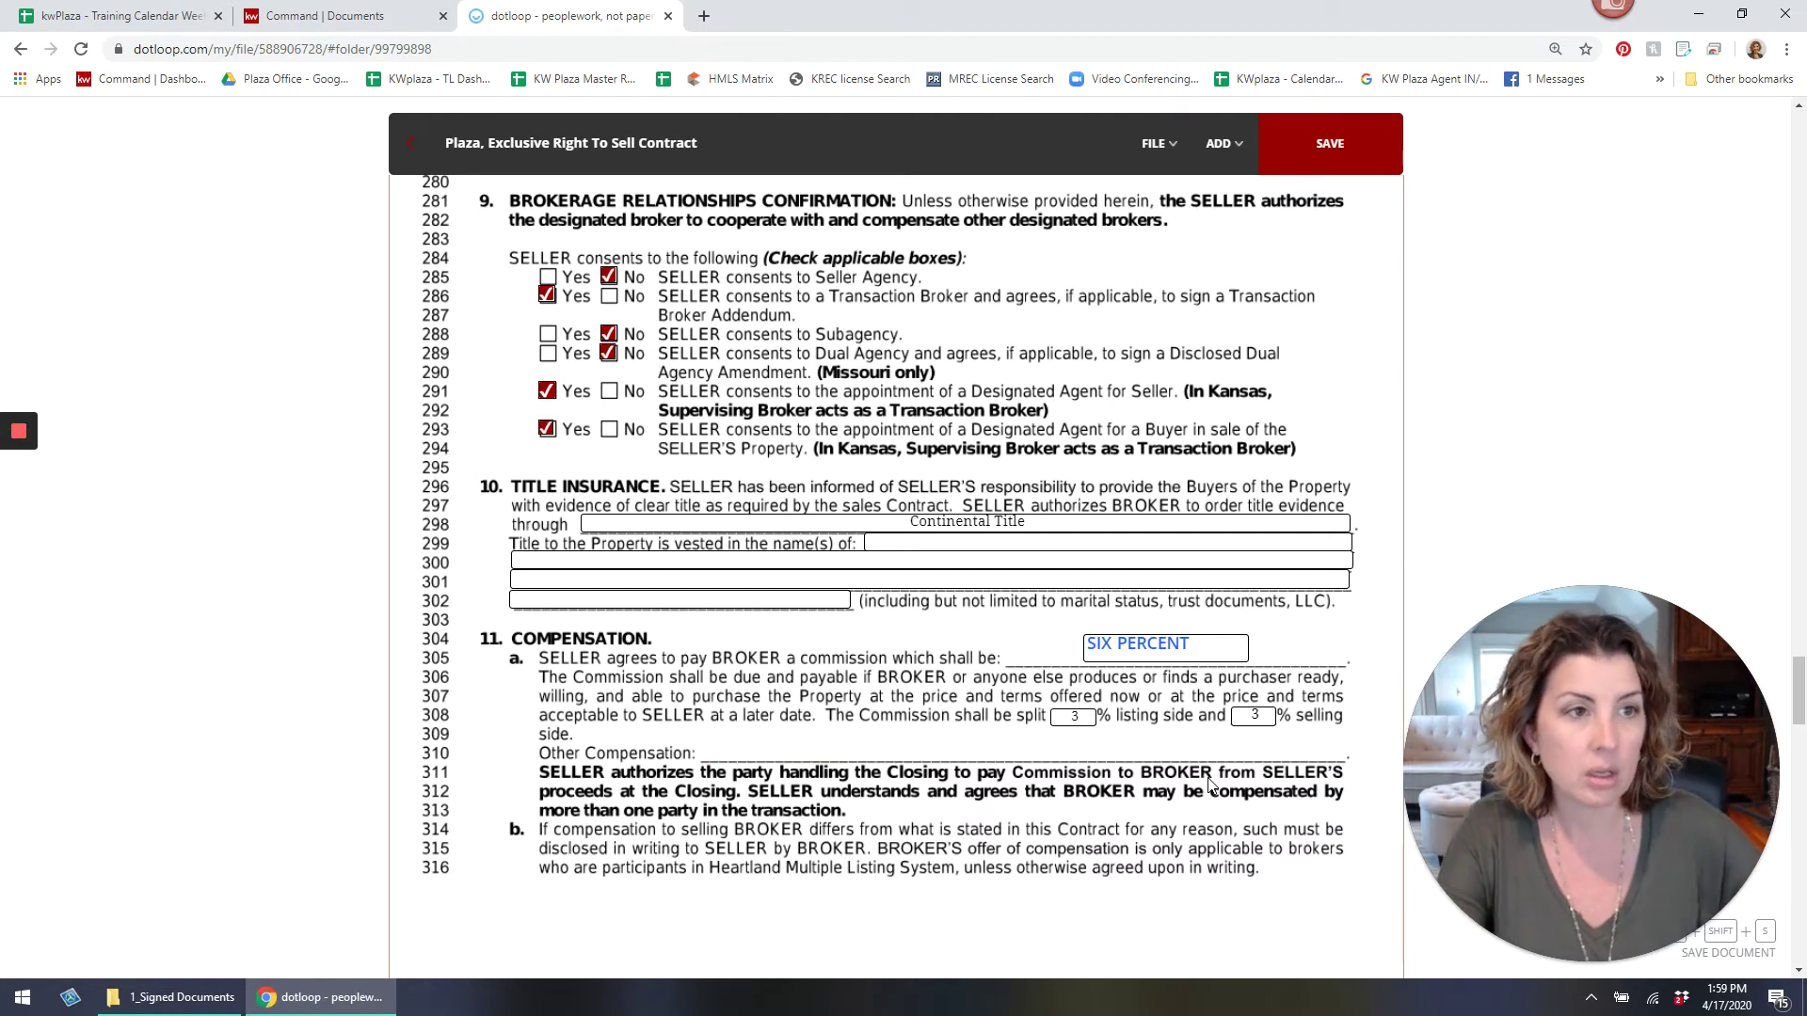
{"action": "left_click", "coordinate": [1223, 143]}
Add a widened text box on line 310 reading 'Flat Fee $395'.
{"action": "left_click", "coordinate": [1195, 233]}
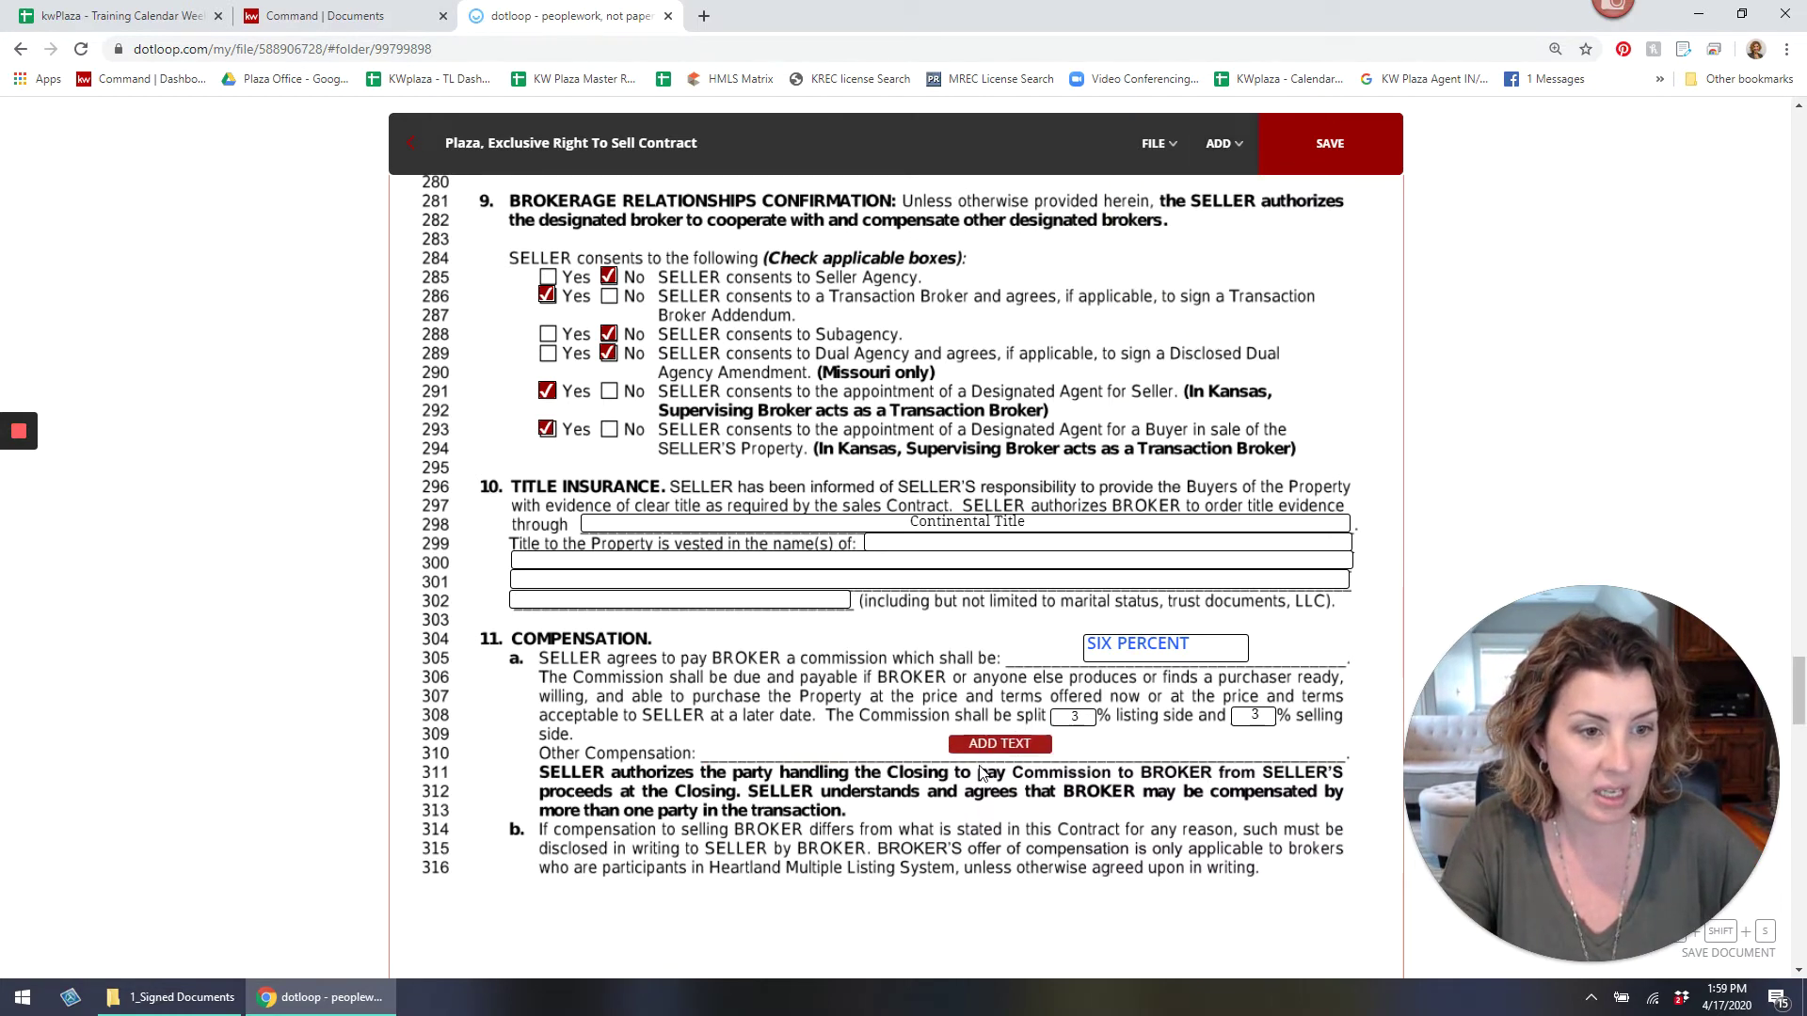
{"action": "left_click", "coordinate": [975, 760]}
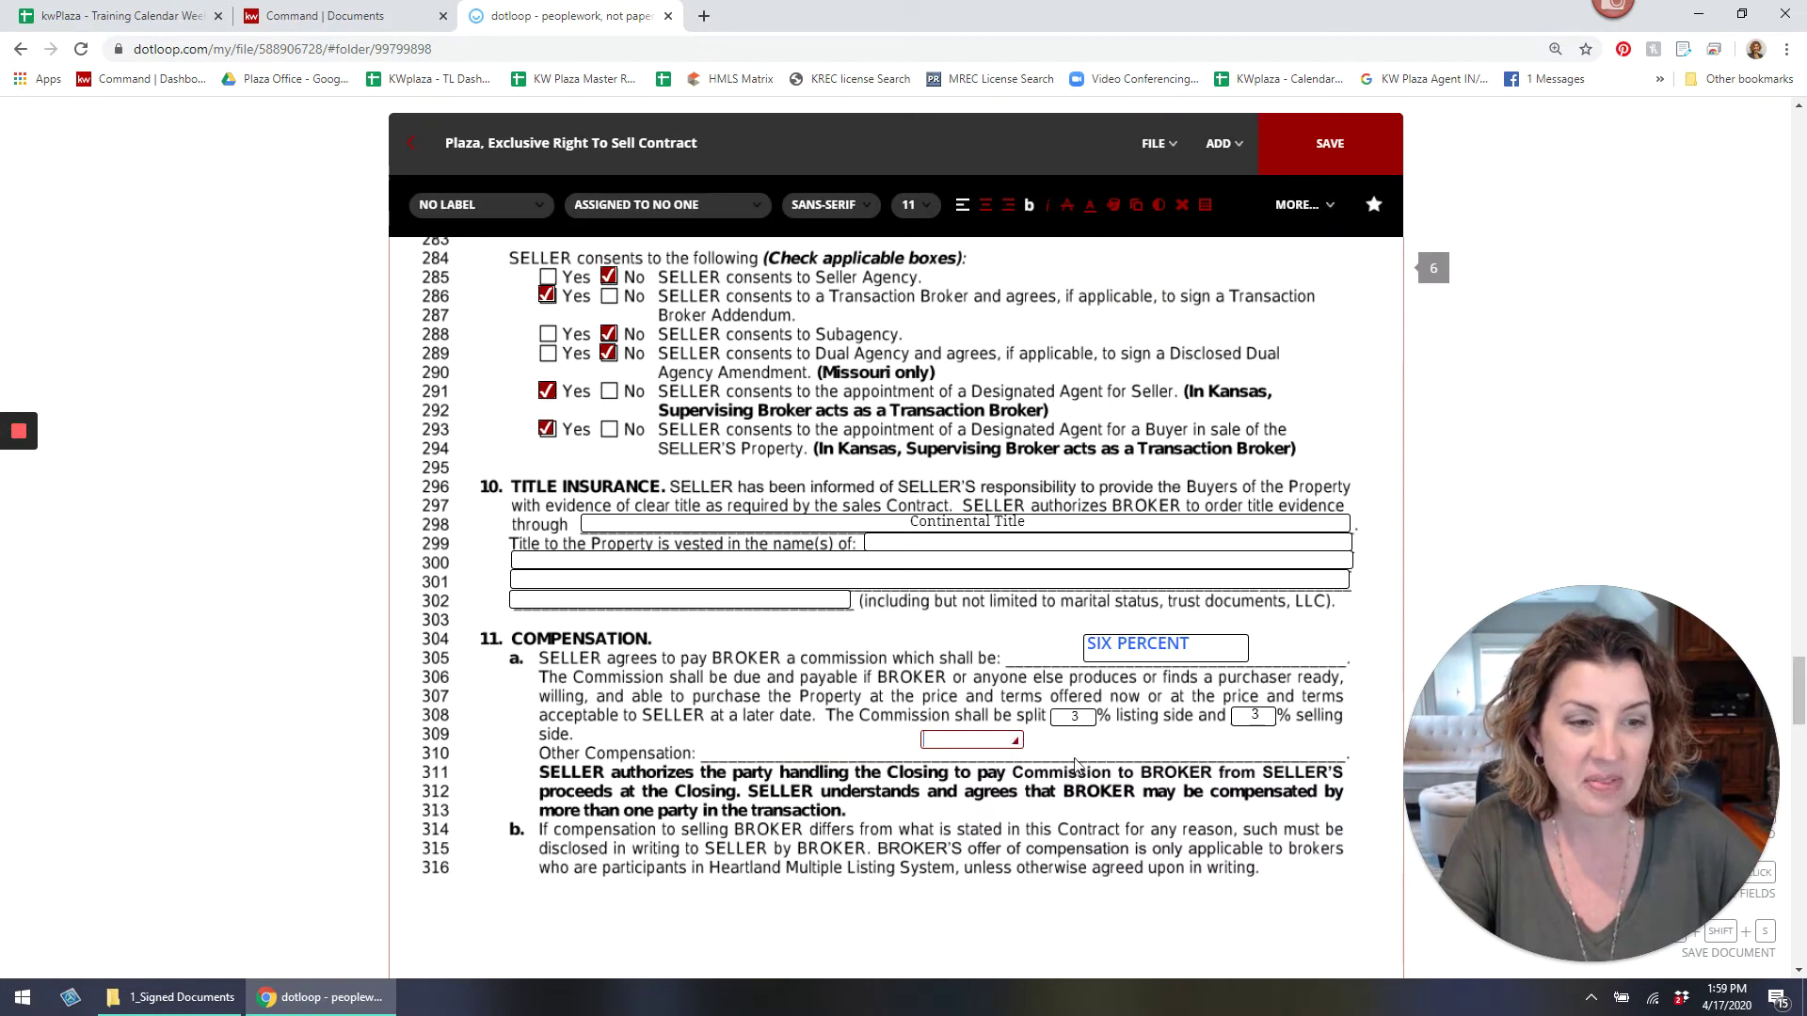
{"action": "left_click_drag", "start_coordinate": [1015, 739], "coordinate": [1164, 755]}
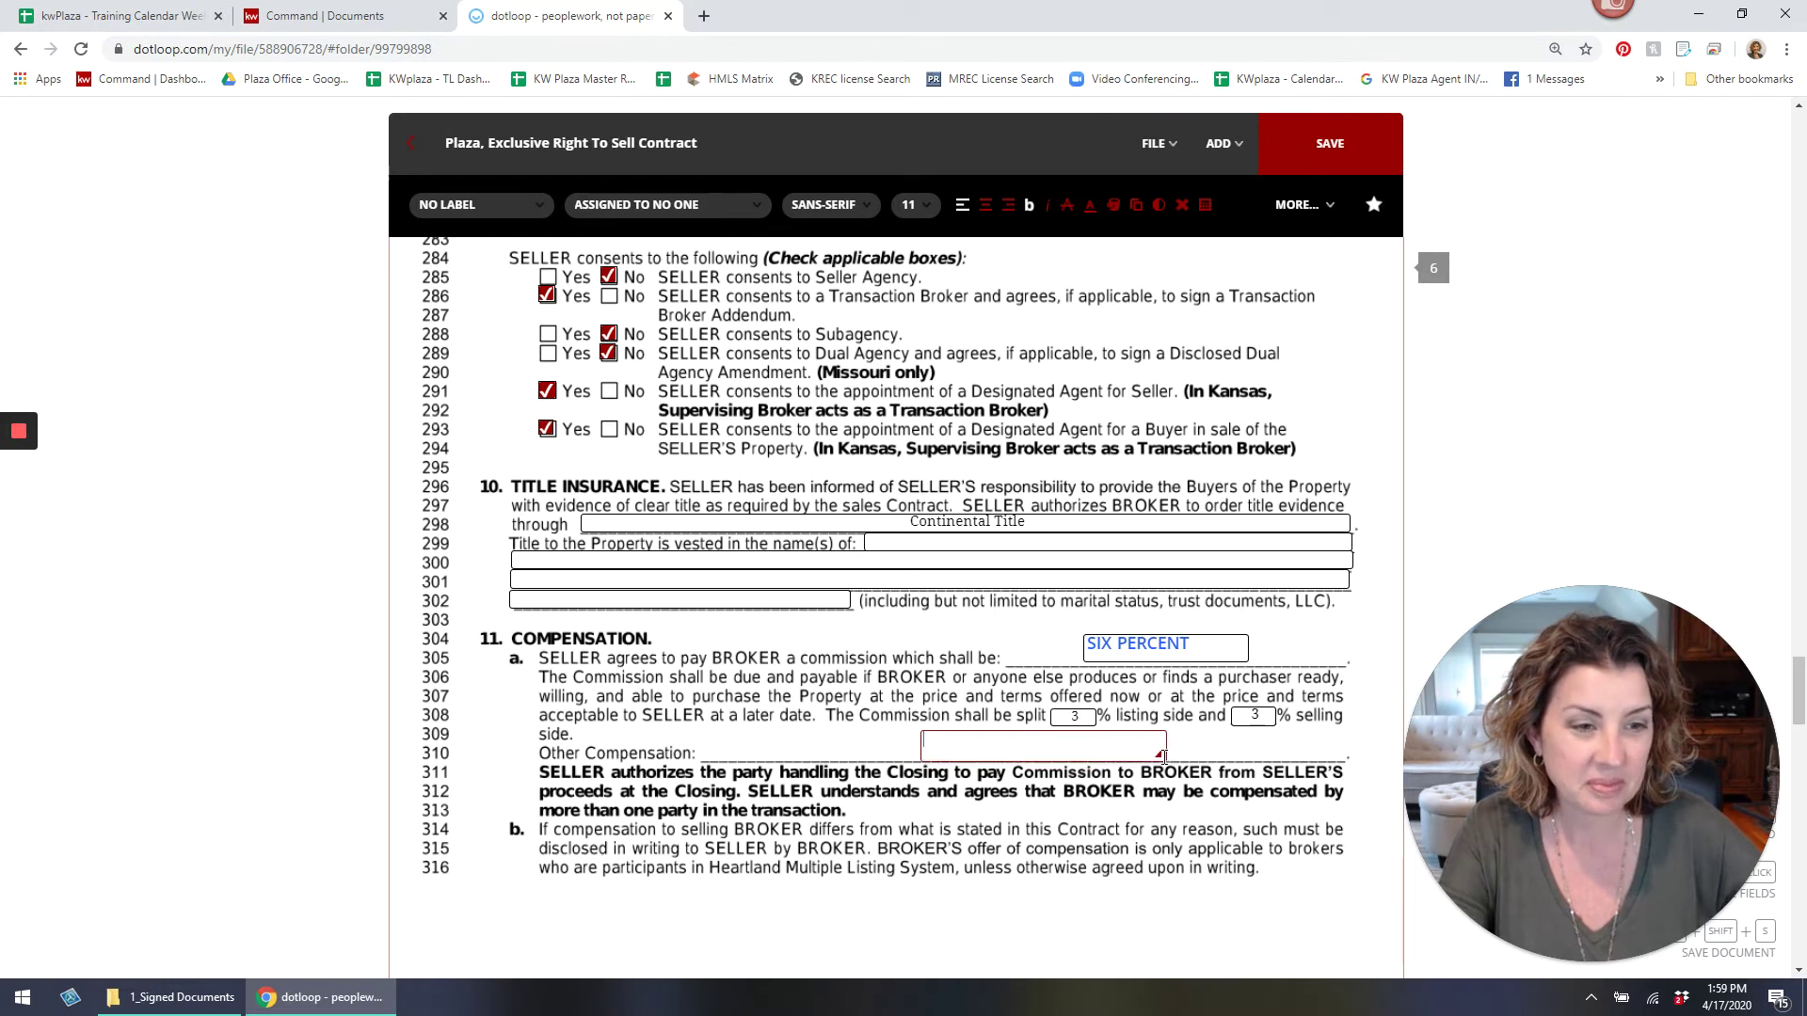
{"action": "type", "text": "Flat Fee $395"}
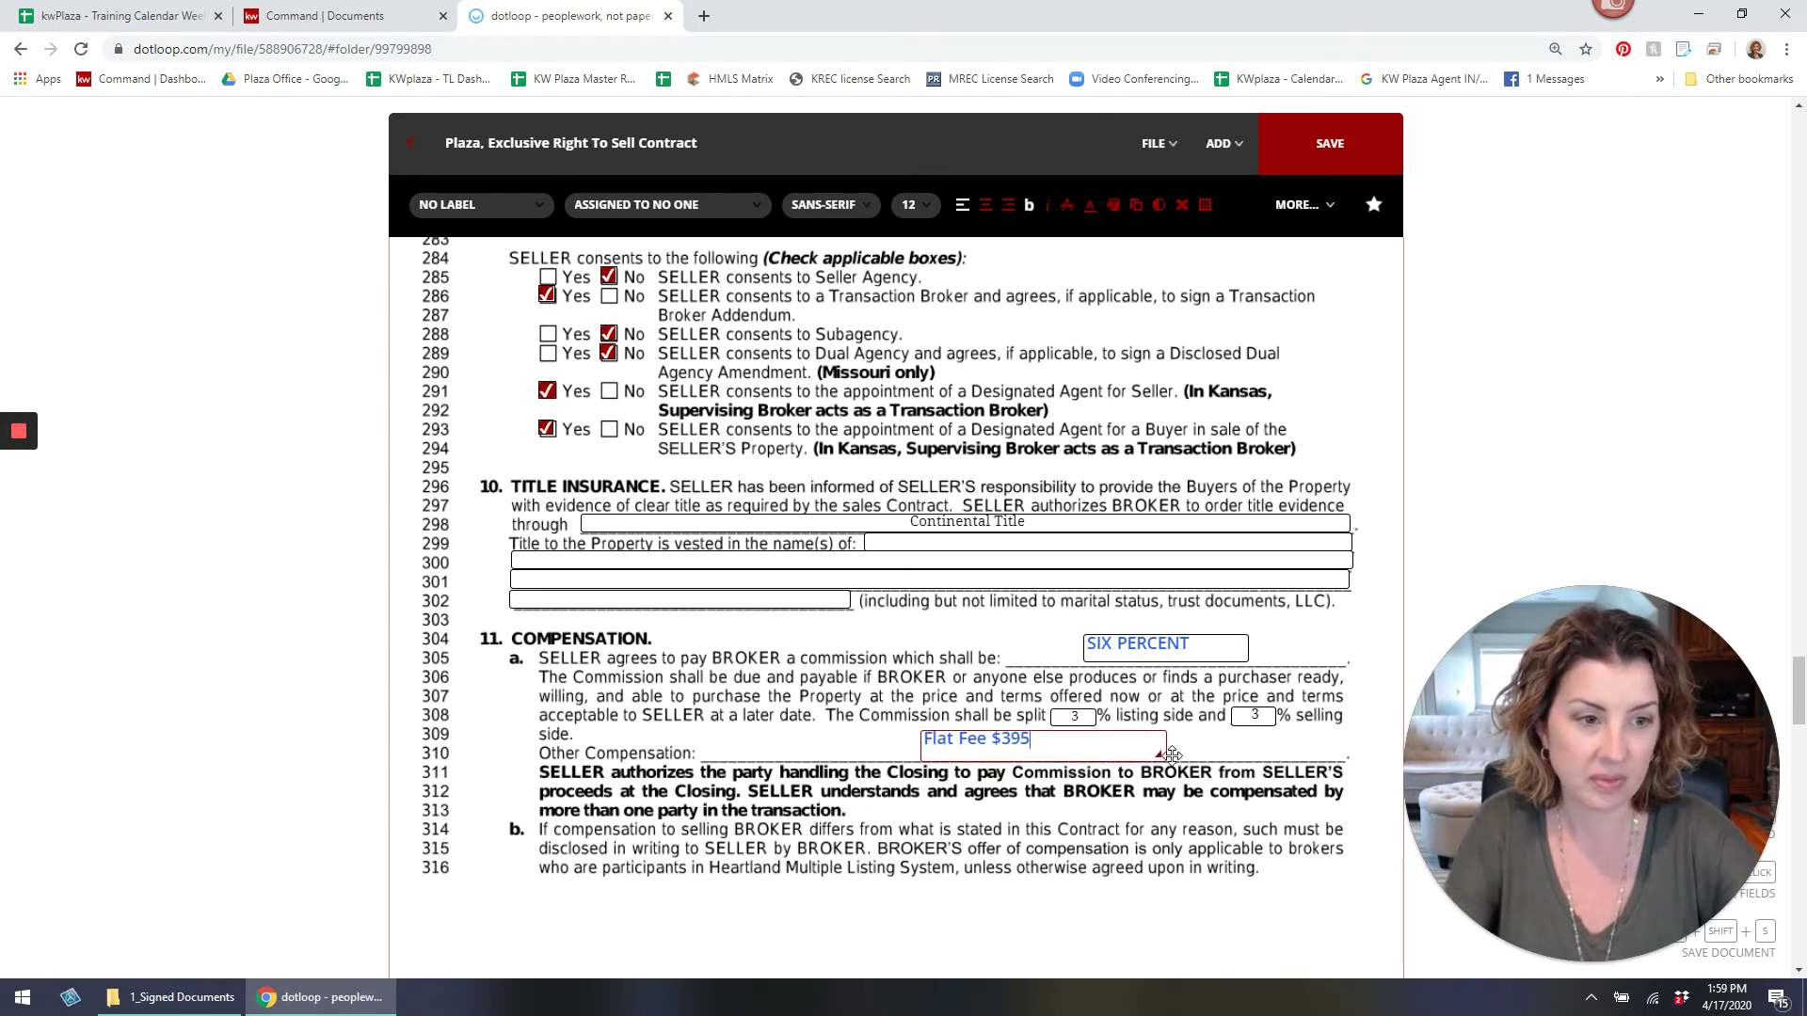
Set both SIX PERCENT and Flat Fee $395 to black text, toggling bold on SIX PERCENT.
{"action": "triple_click", "coordinate": [1130, 635]}
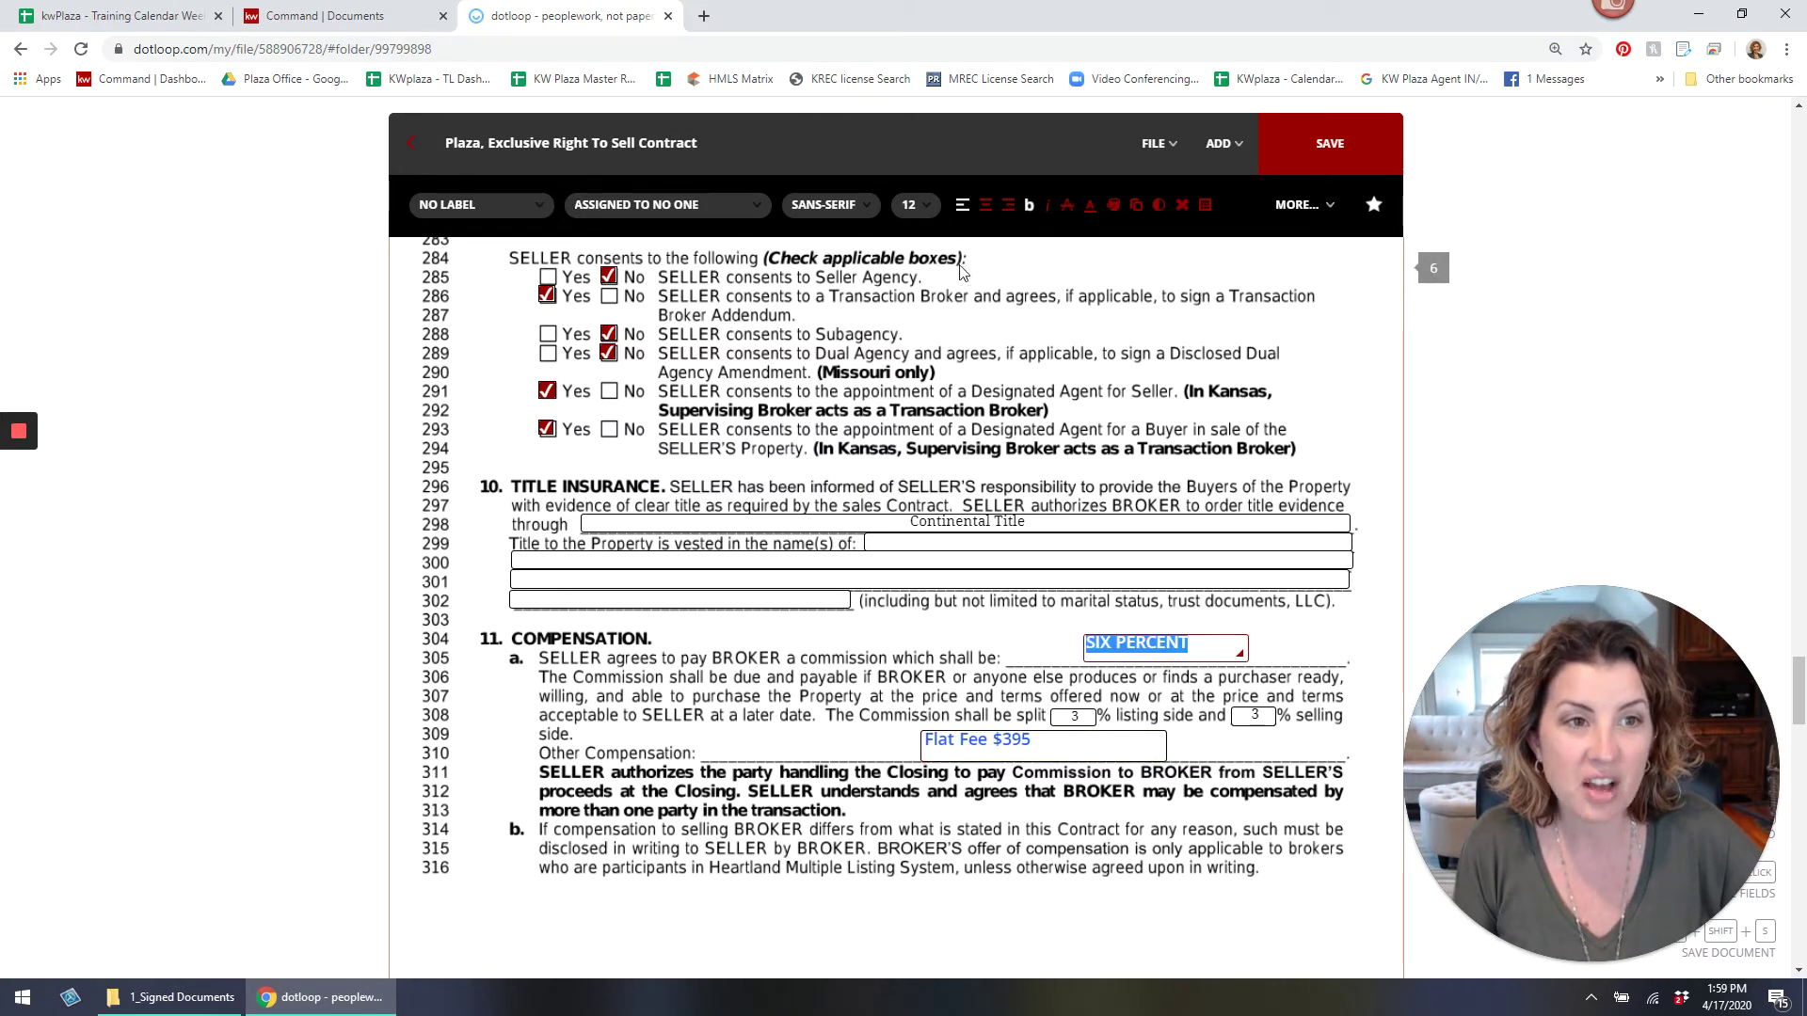
{"action": "left_click", "coordinate": [1028, 208]}
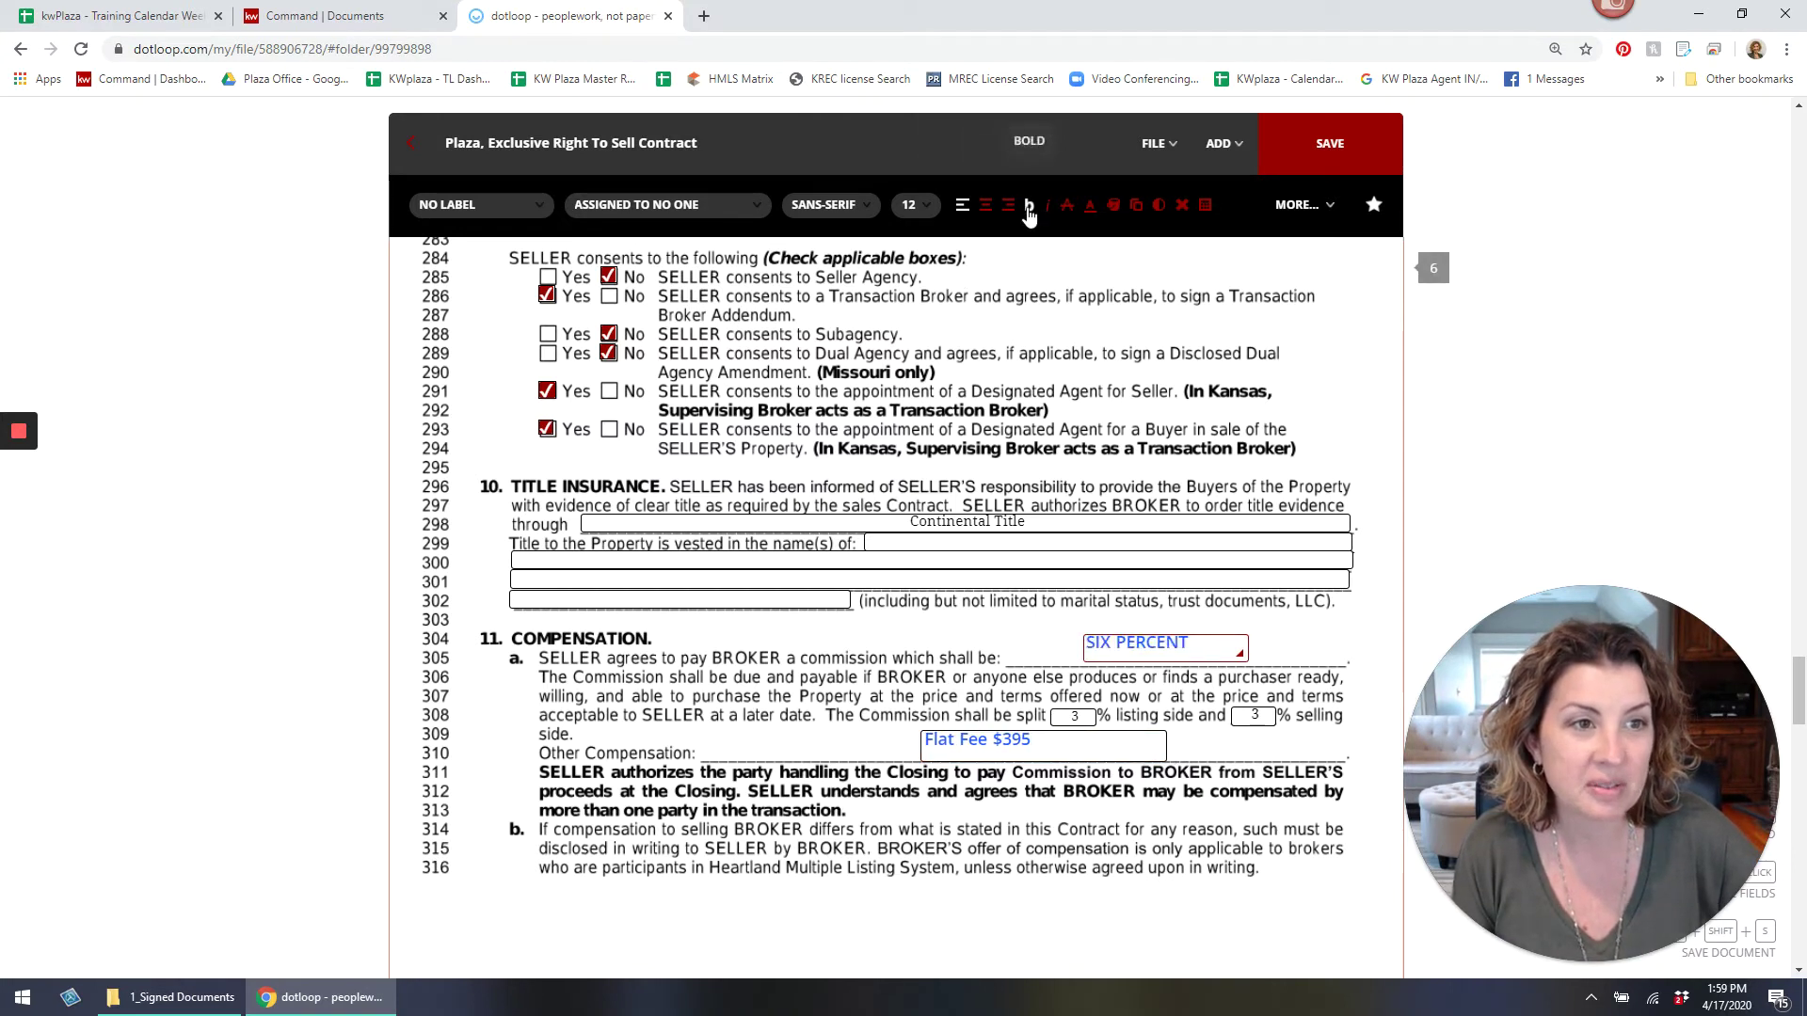
{"action": "left_click", "coordinate": [1093, 208]}
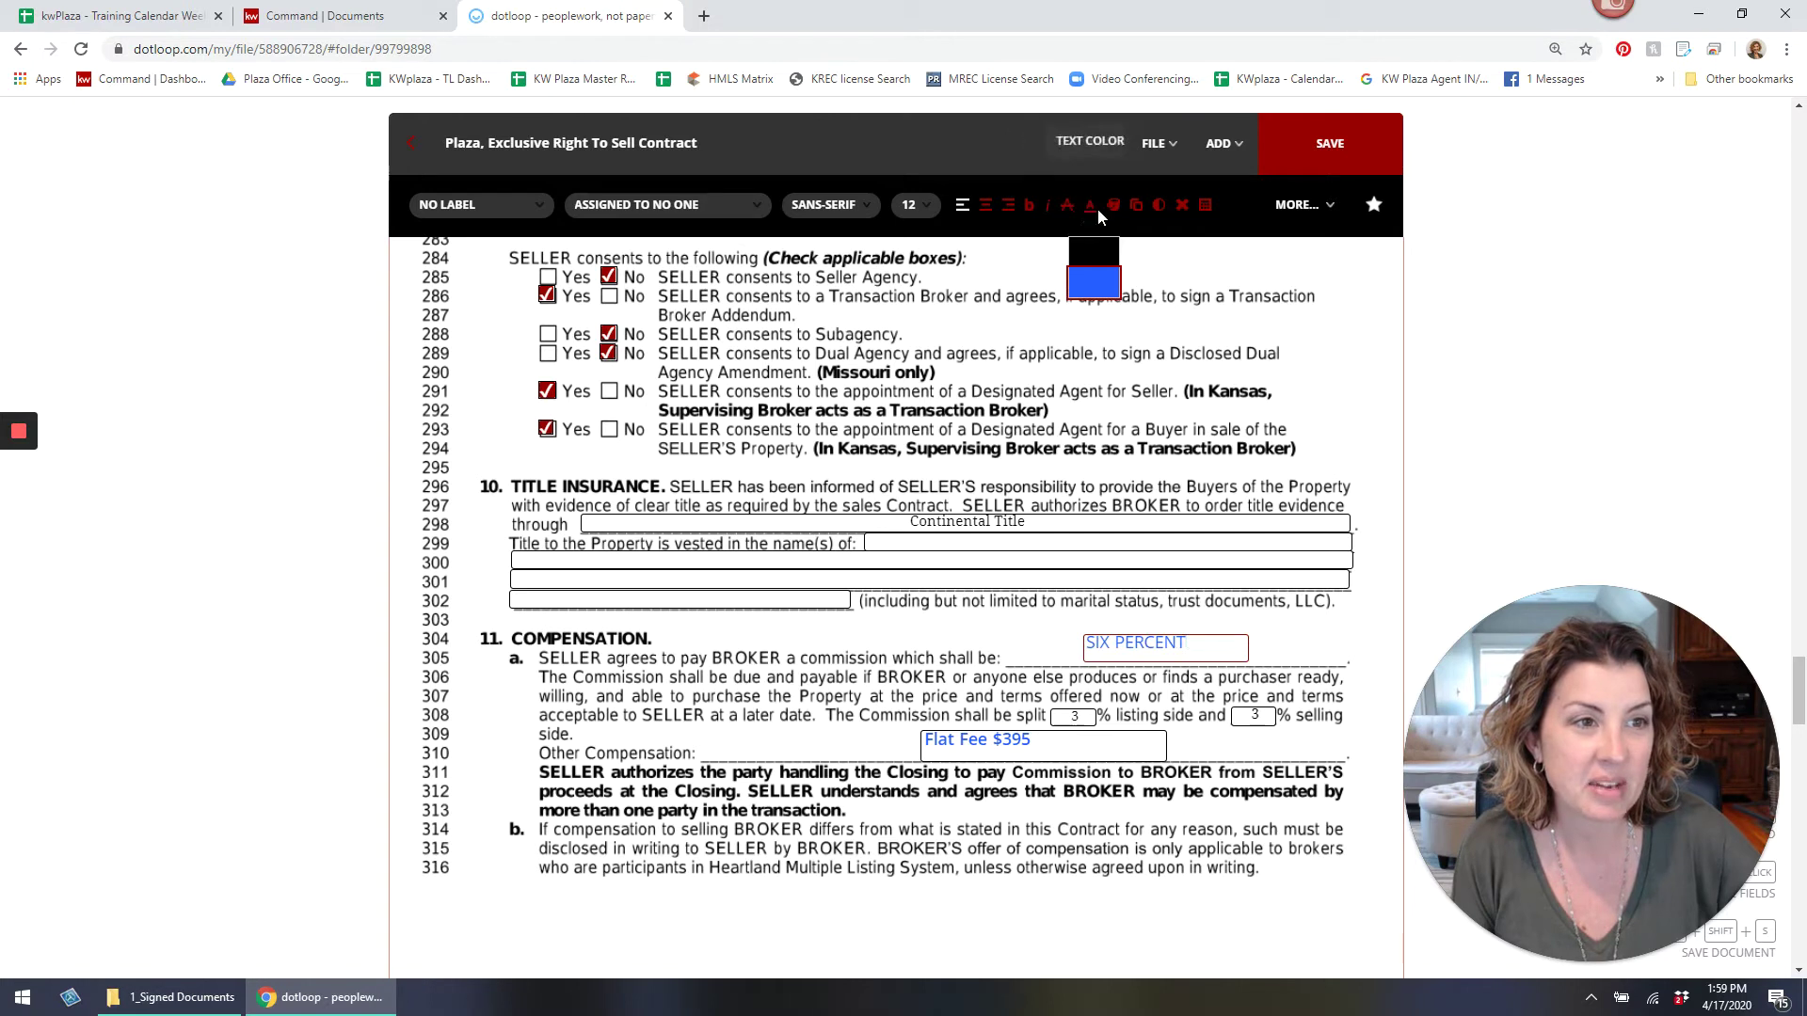
{"action": "left_click", "coordinate": [1094, 251]}
{"action": "triple_click", "coordinate": [979, 740]}
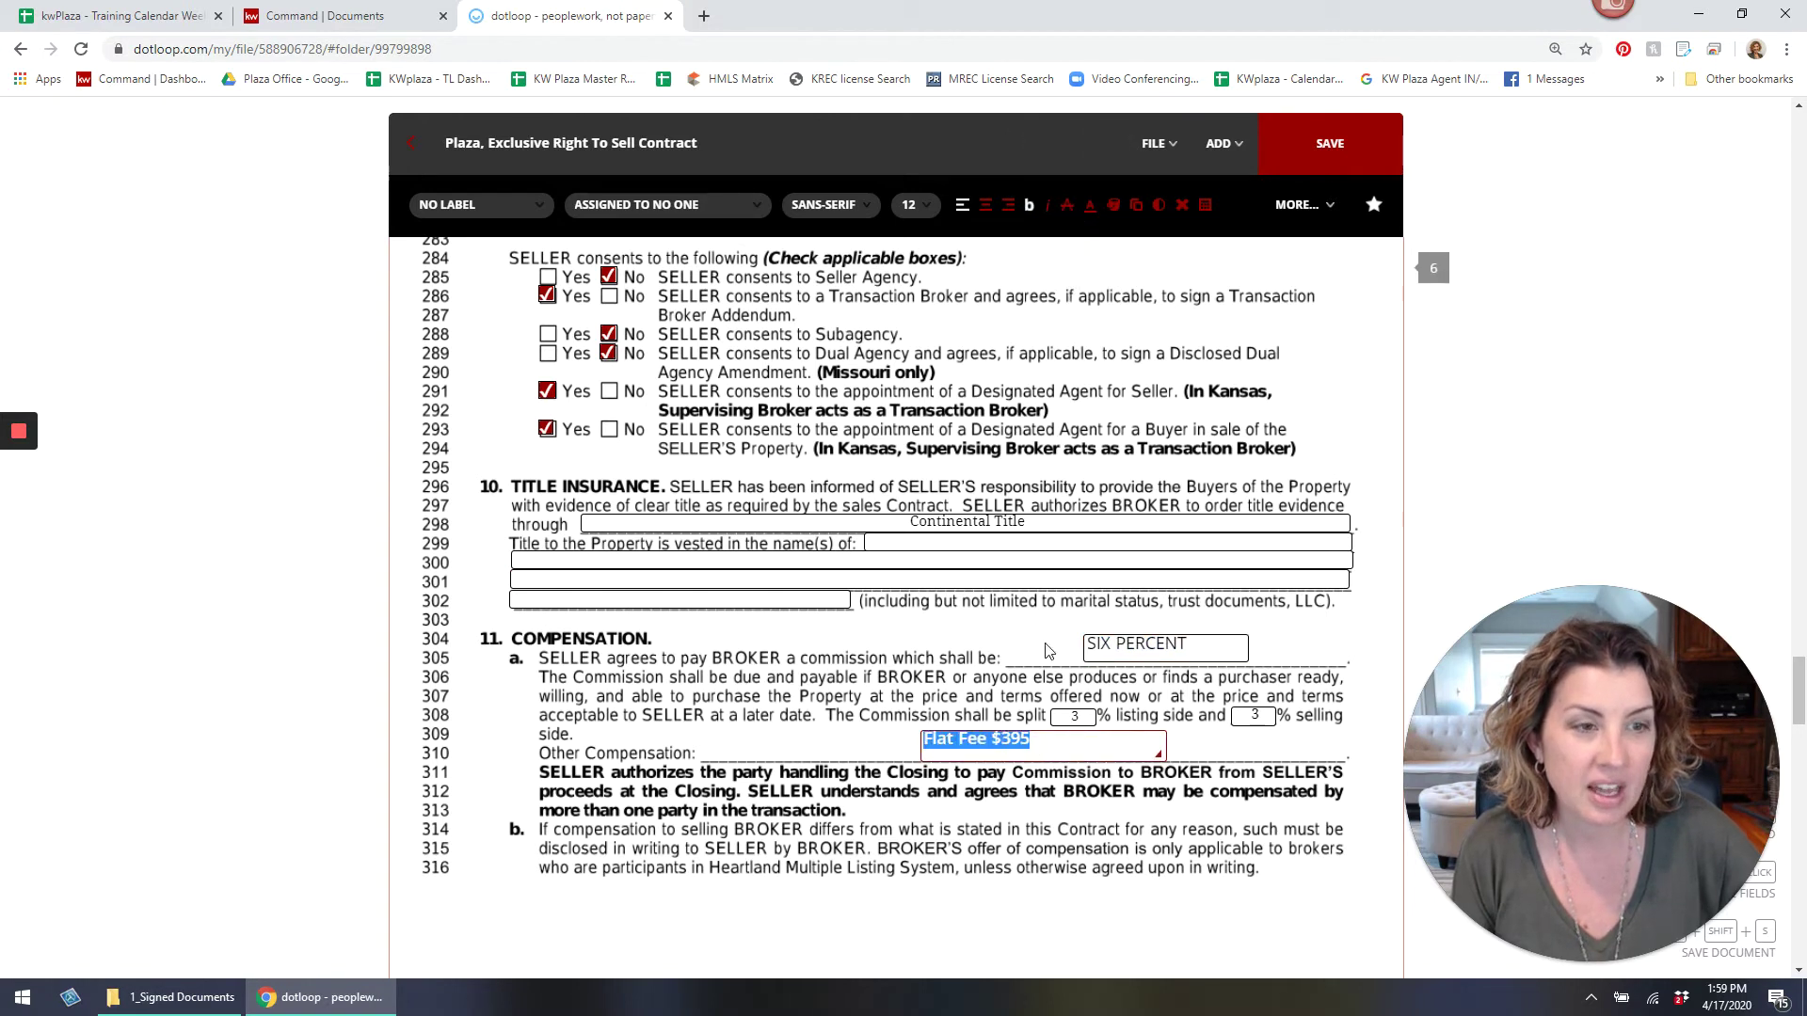
{"action": "left_click", "coordinate": [1093, 209]}
{"action": "left_click", "coordinate": [1093, 283]}
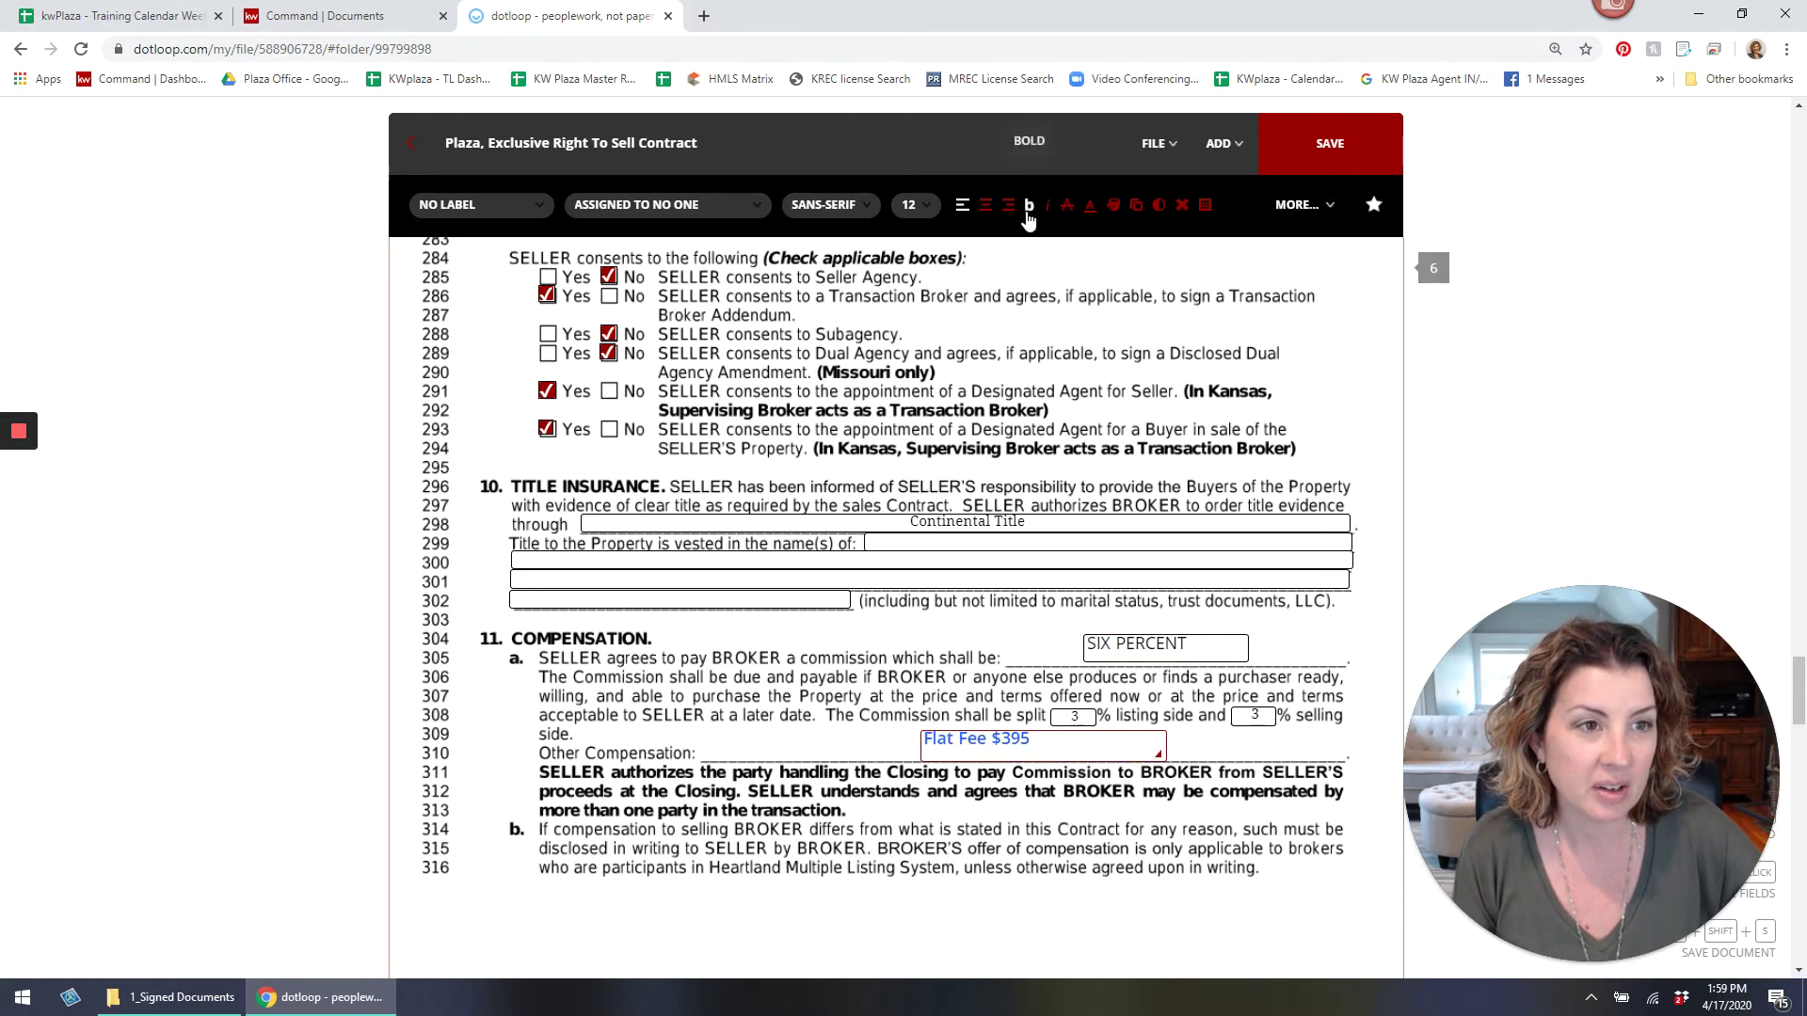
{"action": "left_click", "coordinate": [1093, 209]}
{"action": "left_click", "coordinate": [1097, 251]}
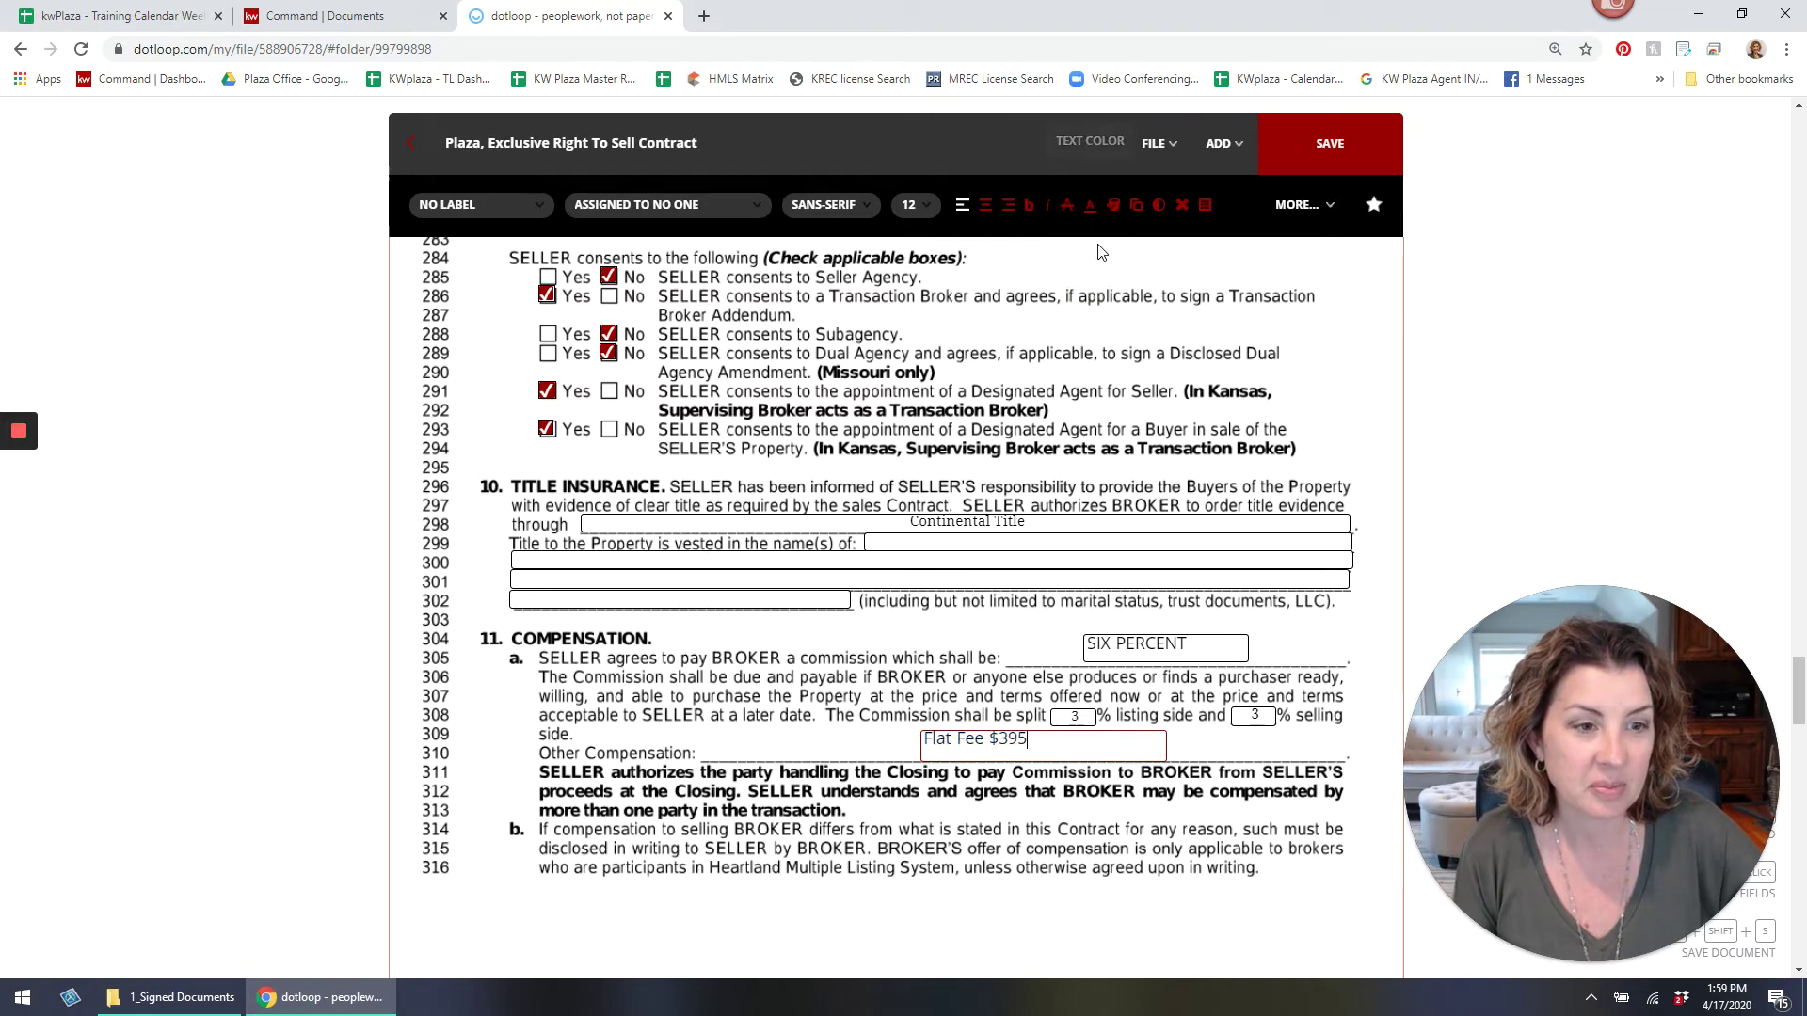
Enter 180 calendar days on line 318.
{"action": "scroll", "coordinate": [1134, 741], "scroll_direction": "down", "scroll_amount": 10}
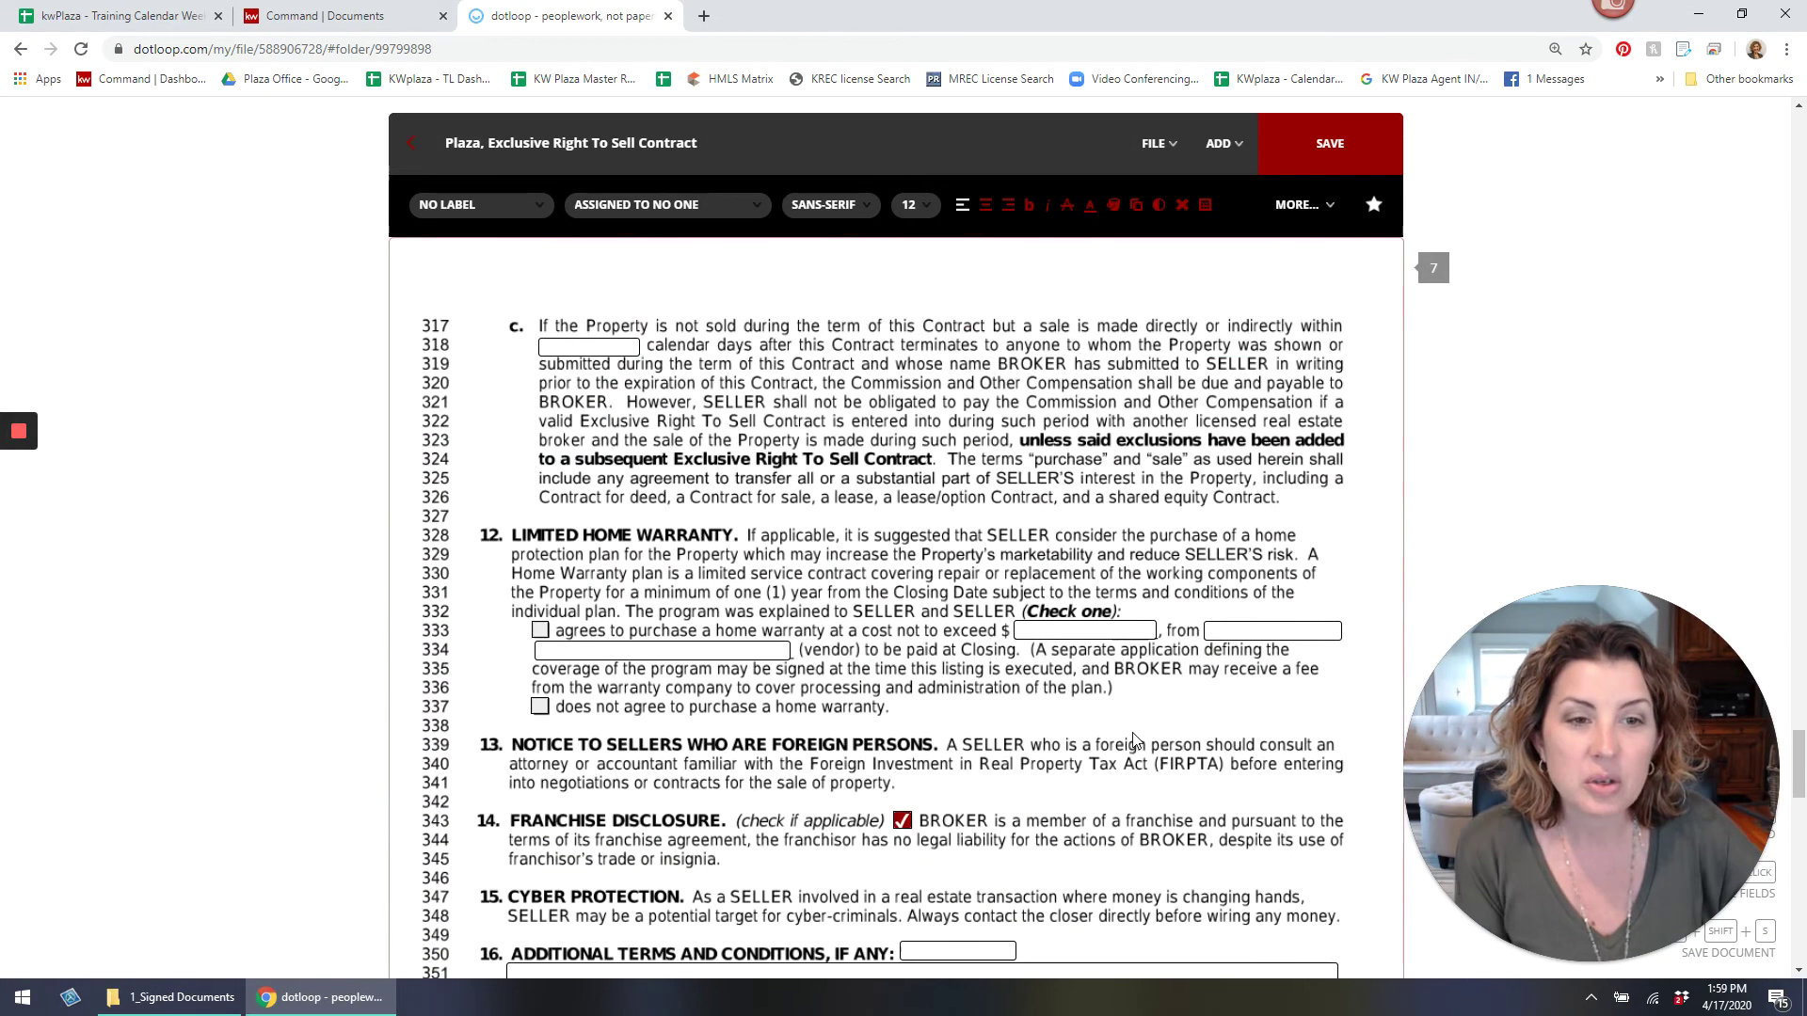
{"action": "scroll", "coordinate": [1134, 740], "scroll_direction": "down", "scroll_amount": 2}
{"action": "scroll", "coordinate": [583, 738], "scroll_direction": "up", "scroll_amount": 3}
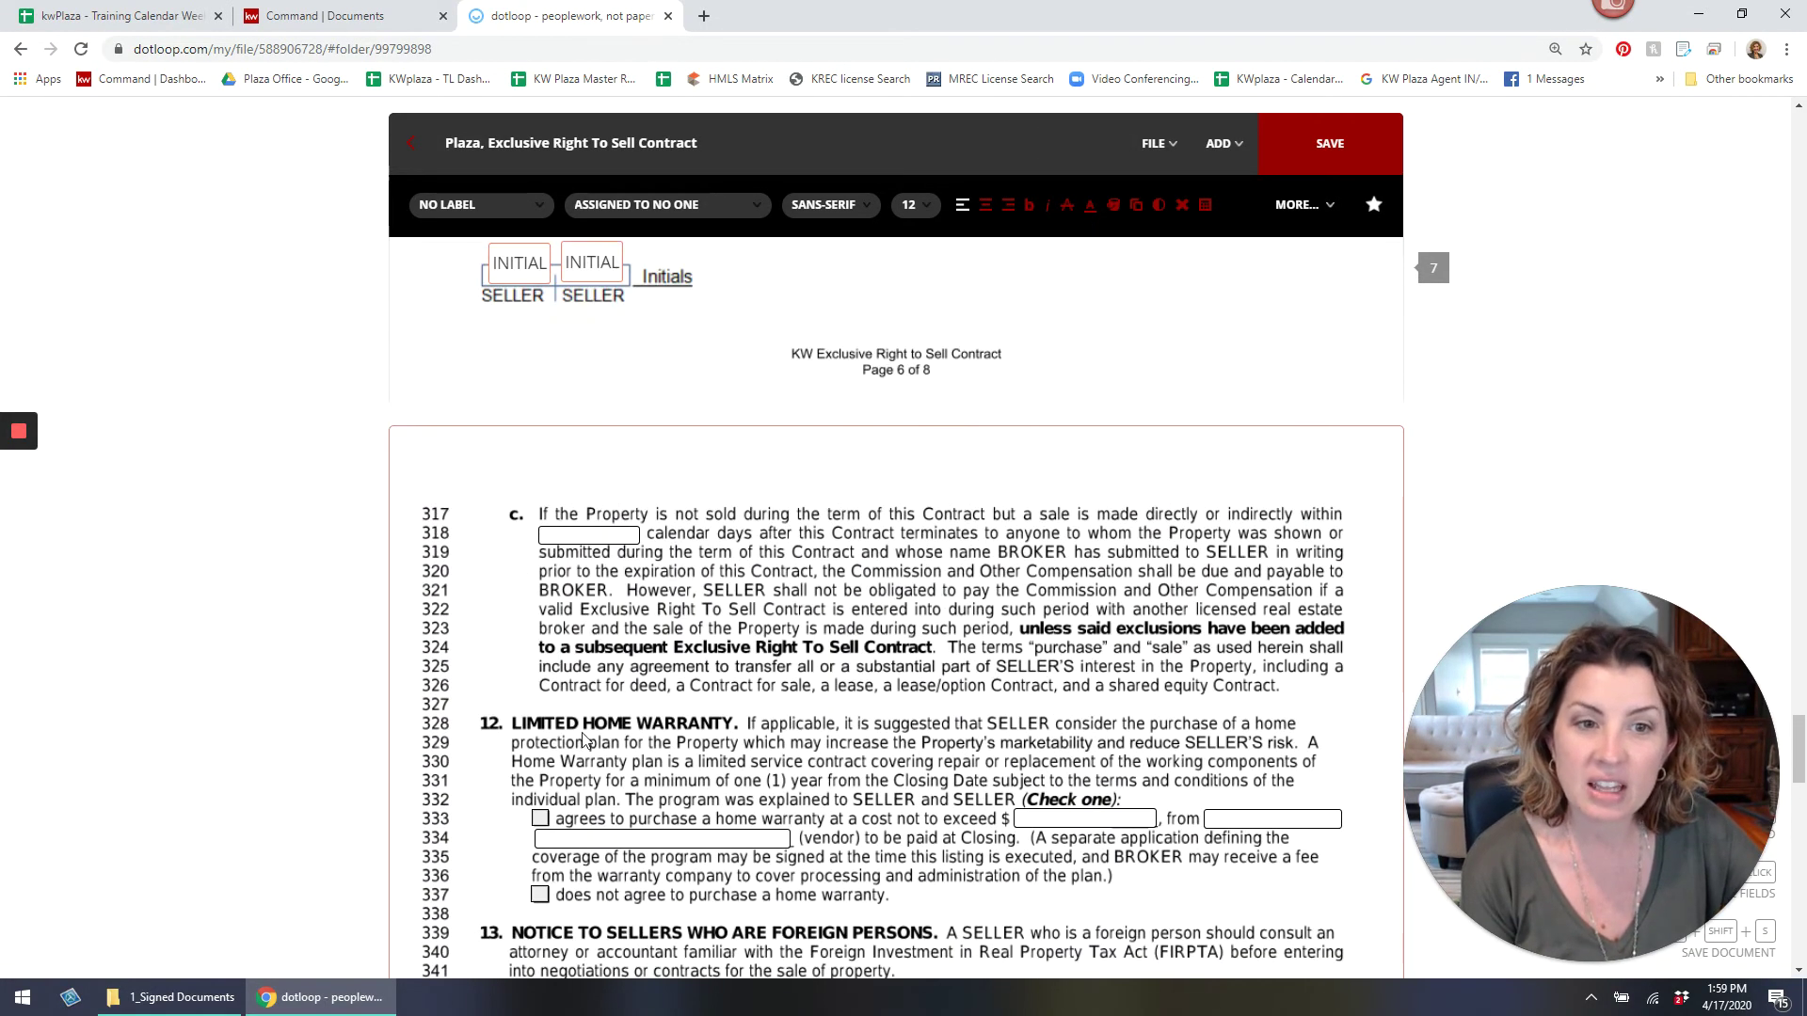
{"action": "left_click", "coordinate": [562, 535]}
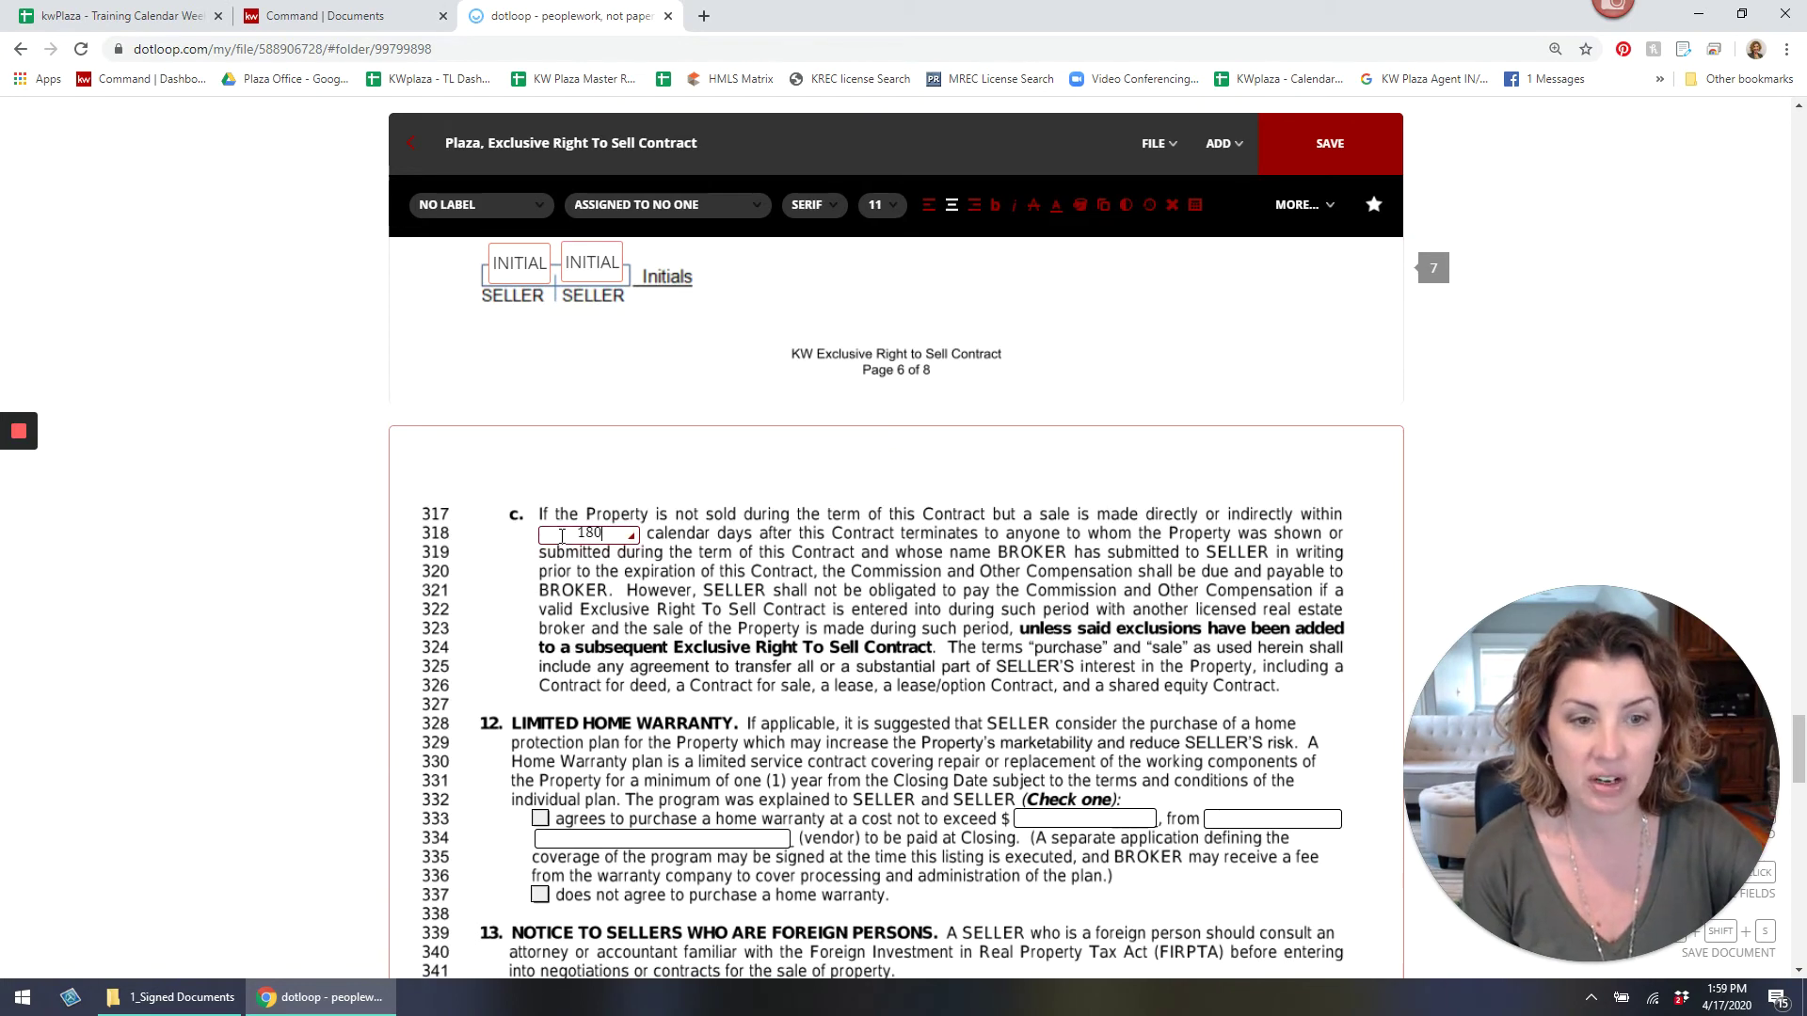
{"action": "type", "text": "180"}
Type the listing agent's name into the Designated Agent field on page 8.
{"action": "scroll", "coordinate": [715, 529], "scroll_direction": "down", "scroll_amount": 4}
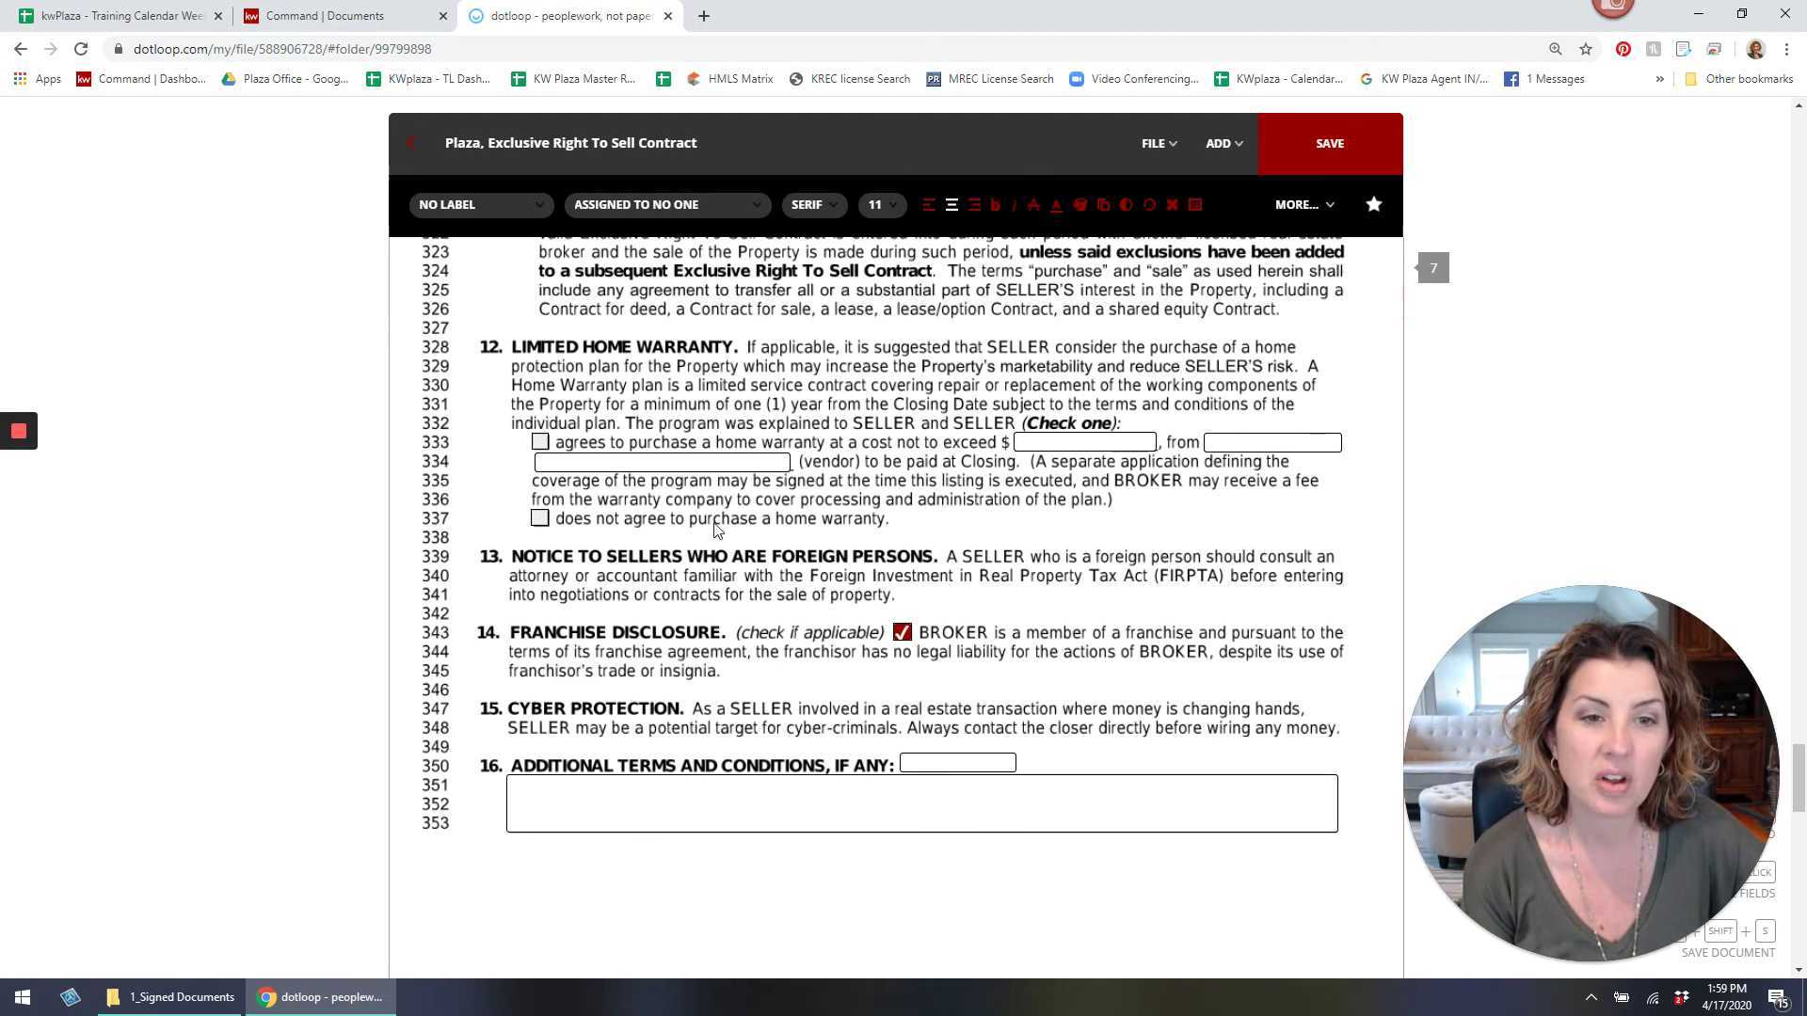
{"action": "scroll", "coordinate": [716, 530], "scroll_direction": "down", "scroll_amount": 1}
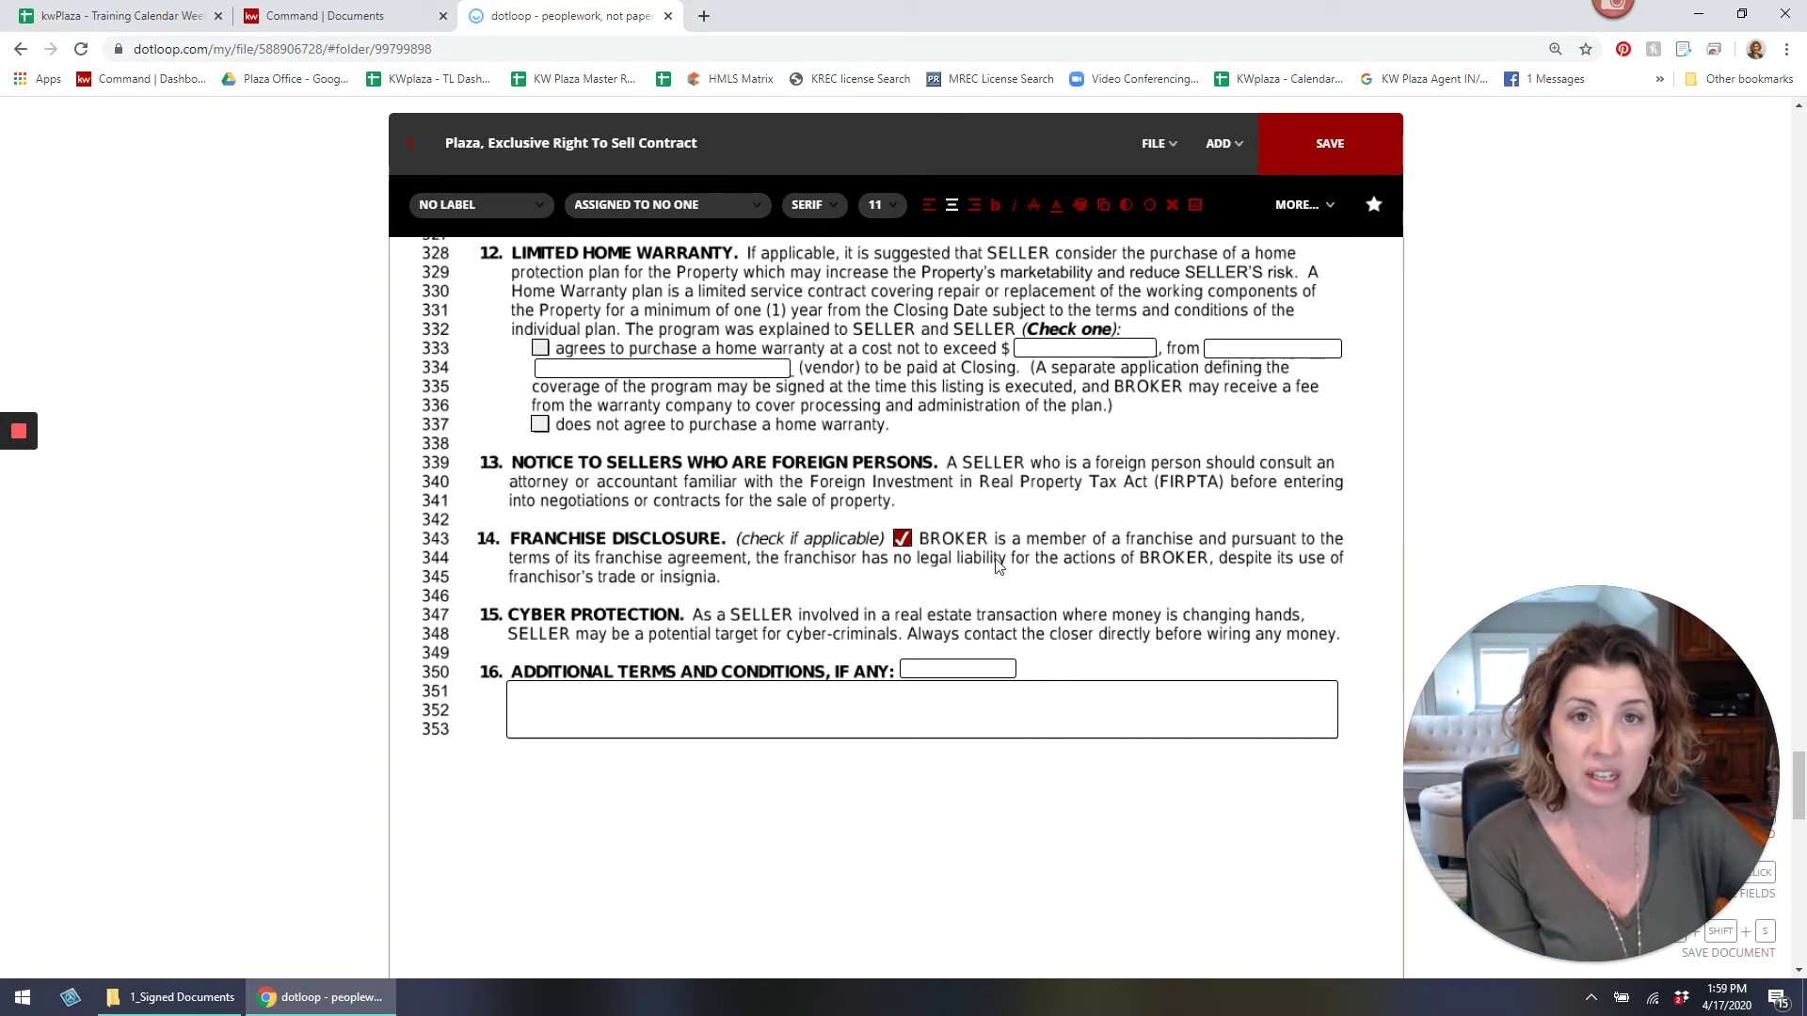
{"action": "scroll", "coordinate": [949, 541], "scroll_direction": "down", "scroll_amount": 10}
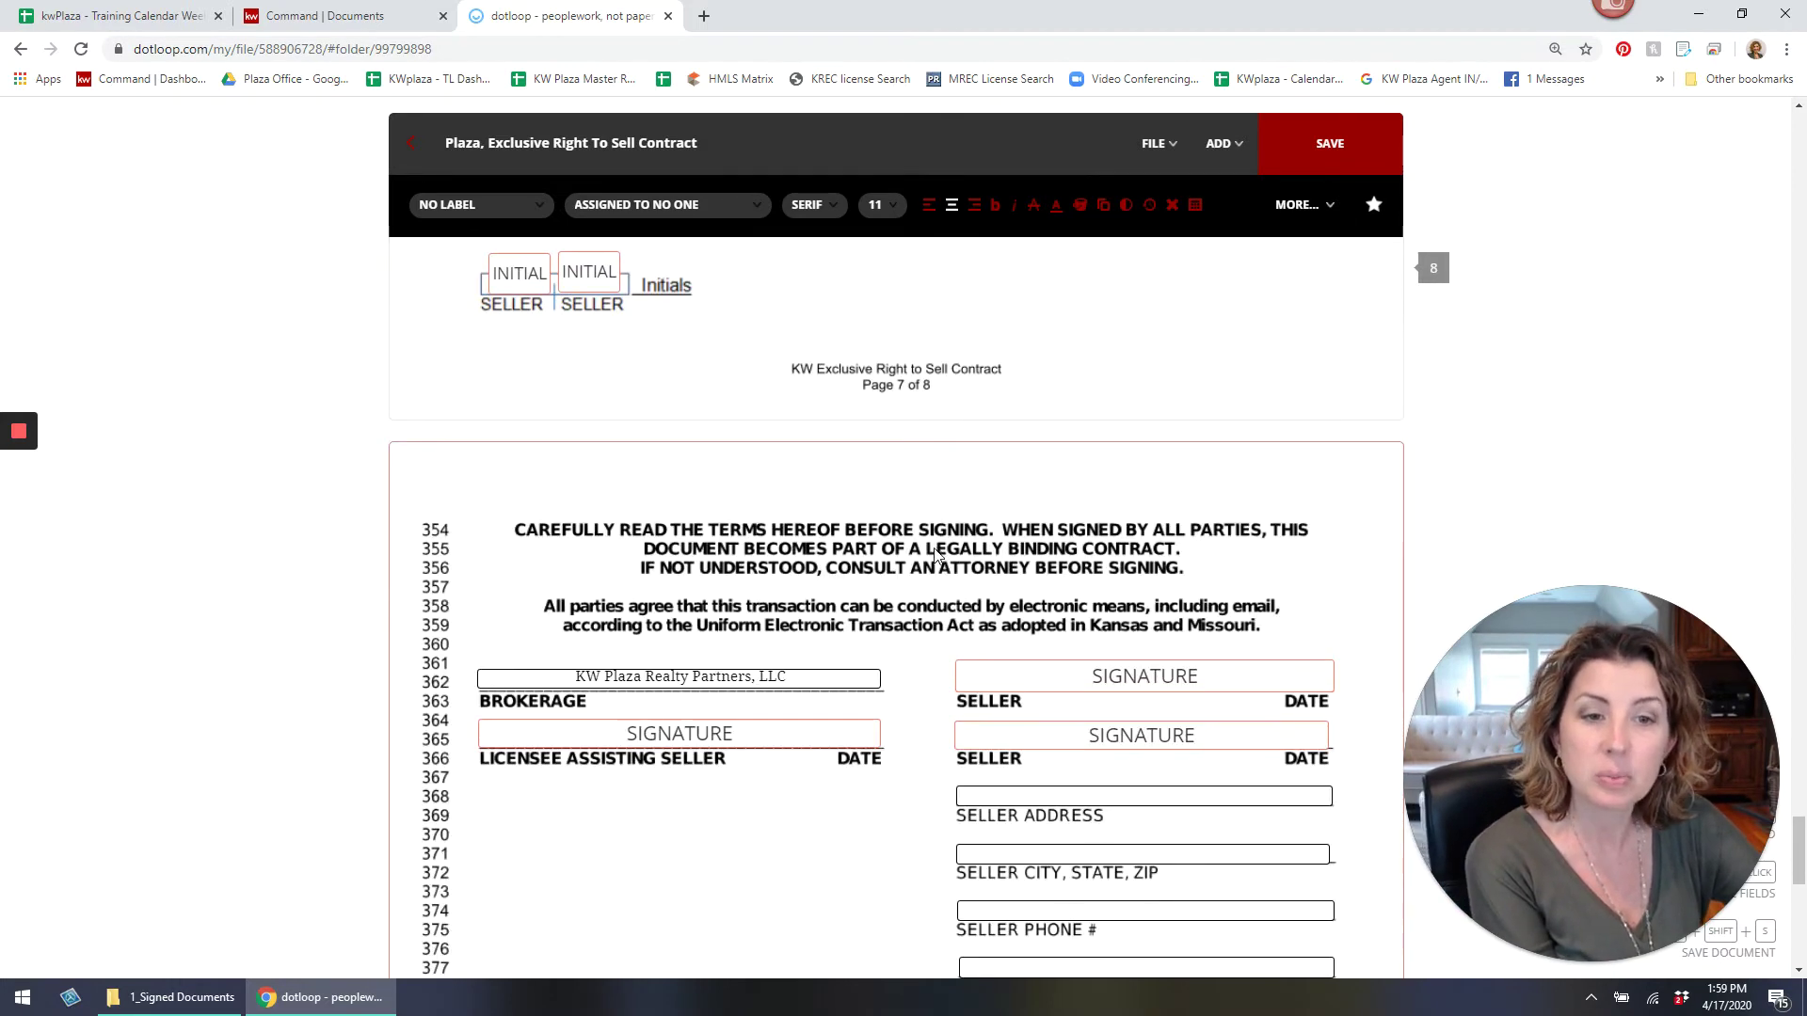
{"action": "scroll", "coordinate": [934, 559], "scroll_direction": "down", "scroll_amount": 4}
{"action": "left_click", "coordinate": [854, 590]}
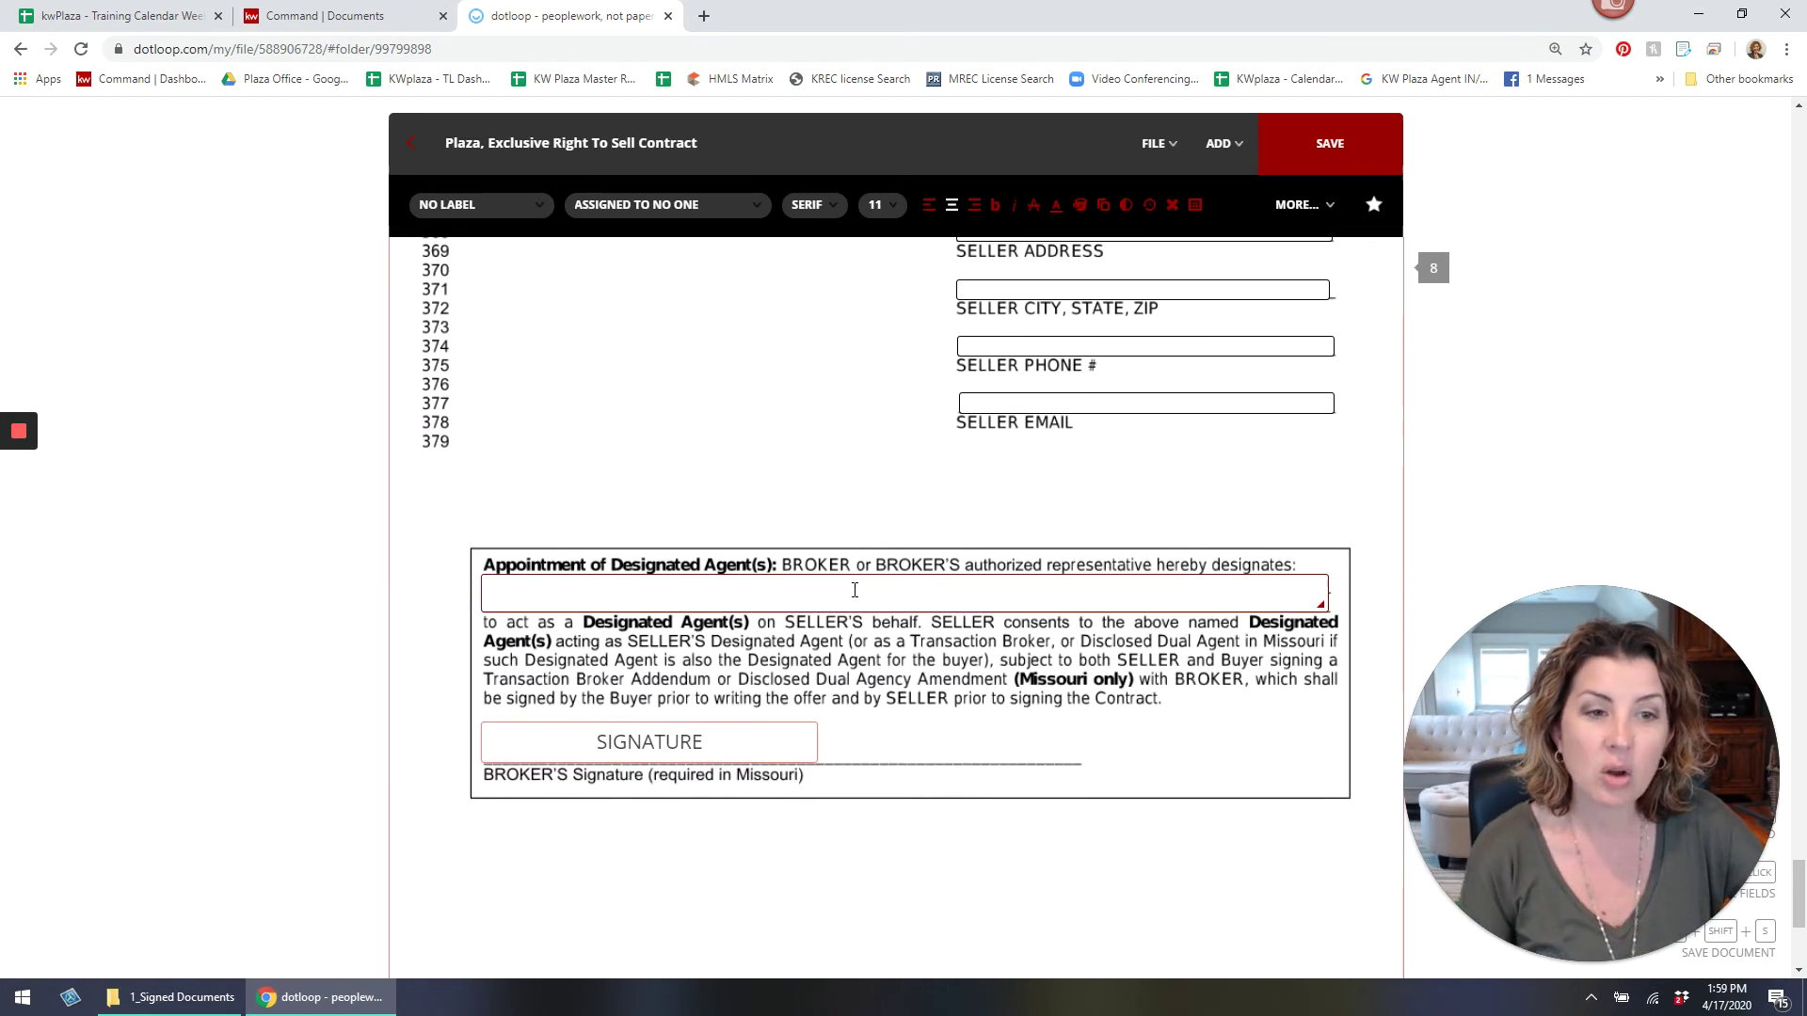
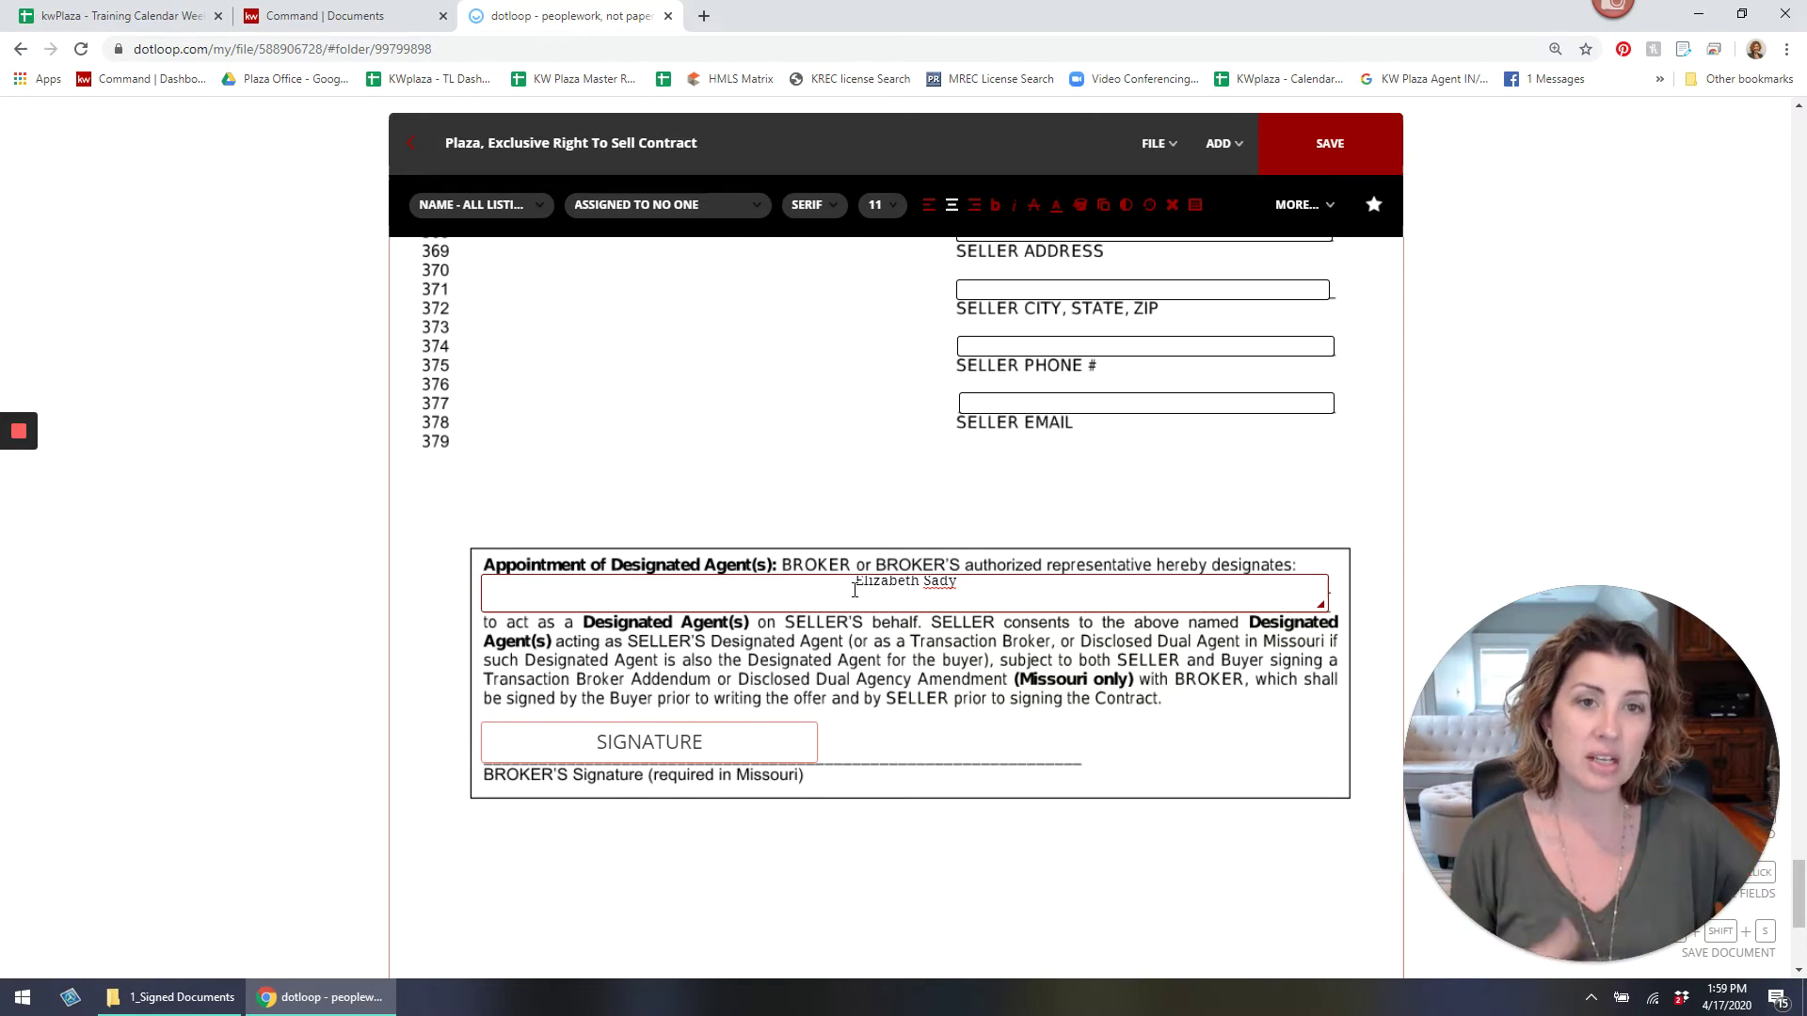
{"action": "scroll", "coordinate": [854, 590], "scroll_direction": "up", "scroll_amount": 6}
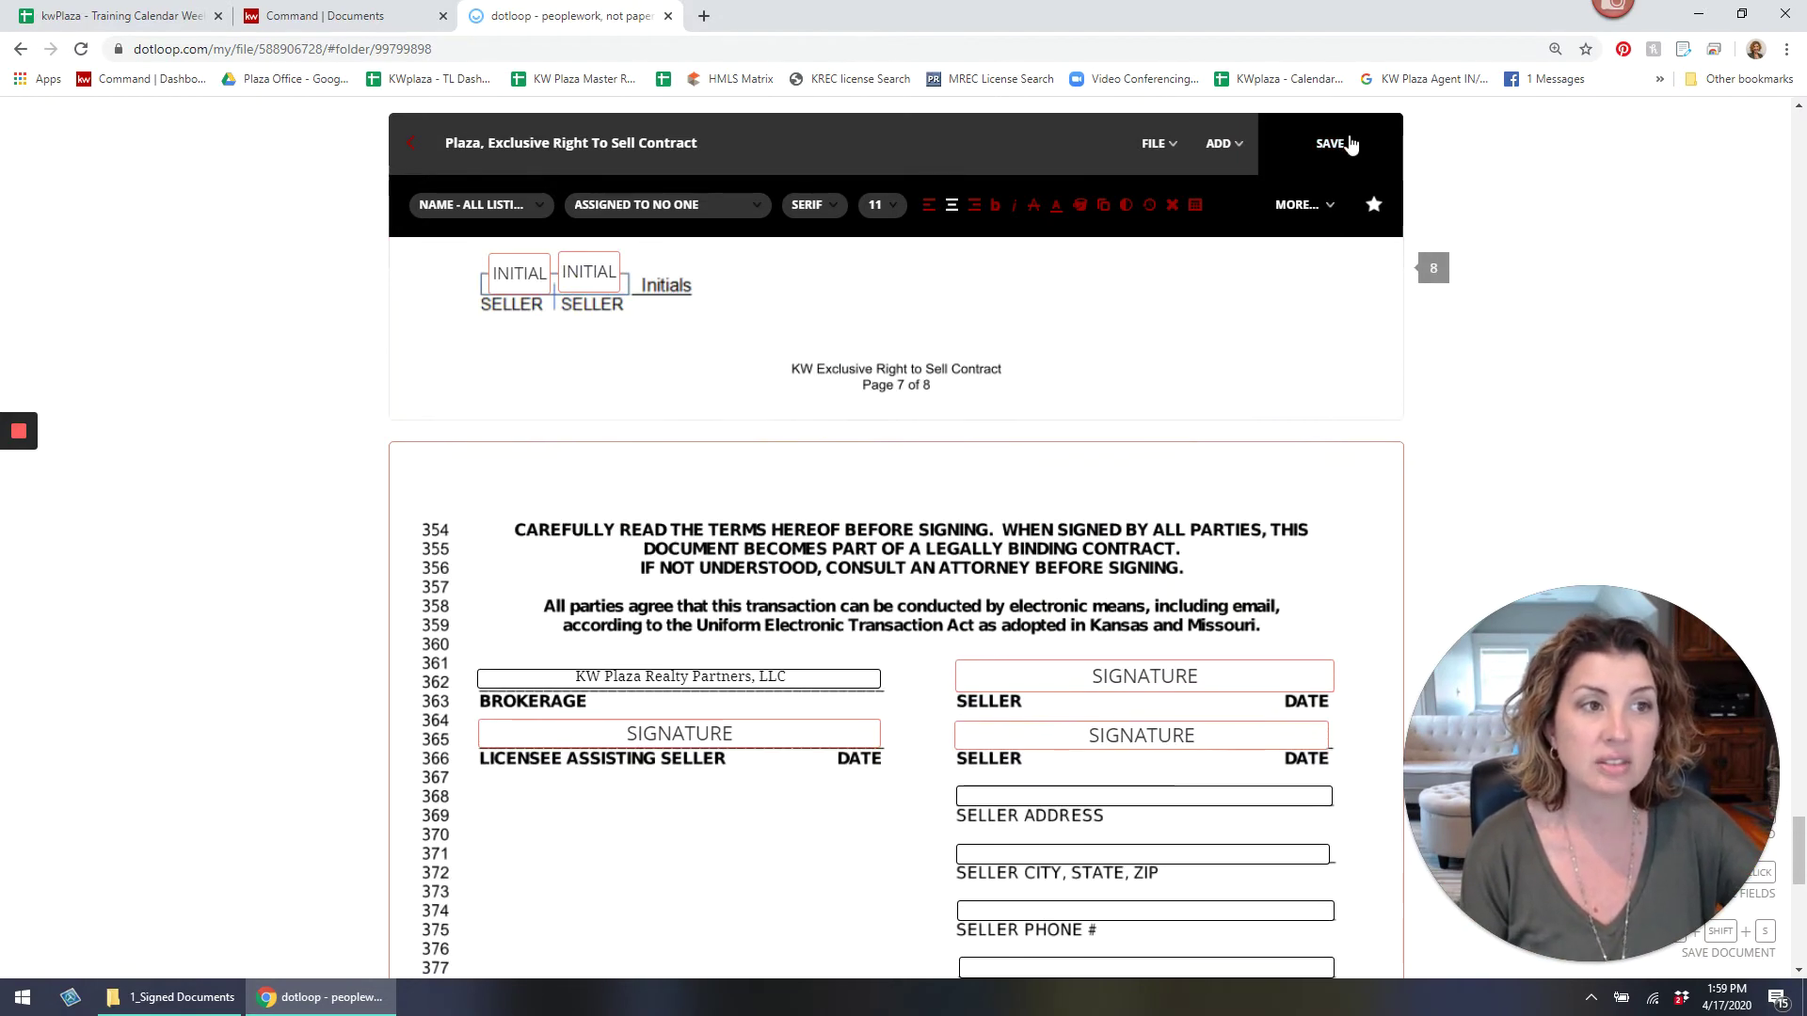
Save the contract template with Ctrl+Shift+S and browse the ESADY - LISTING DOCS template list.
{"action": "key", "text": "ctrl+shift+s"}
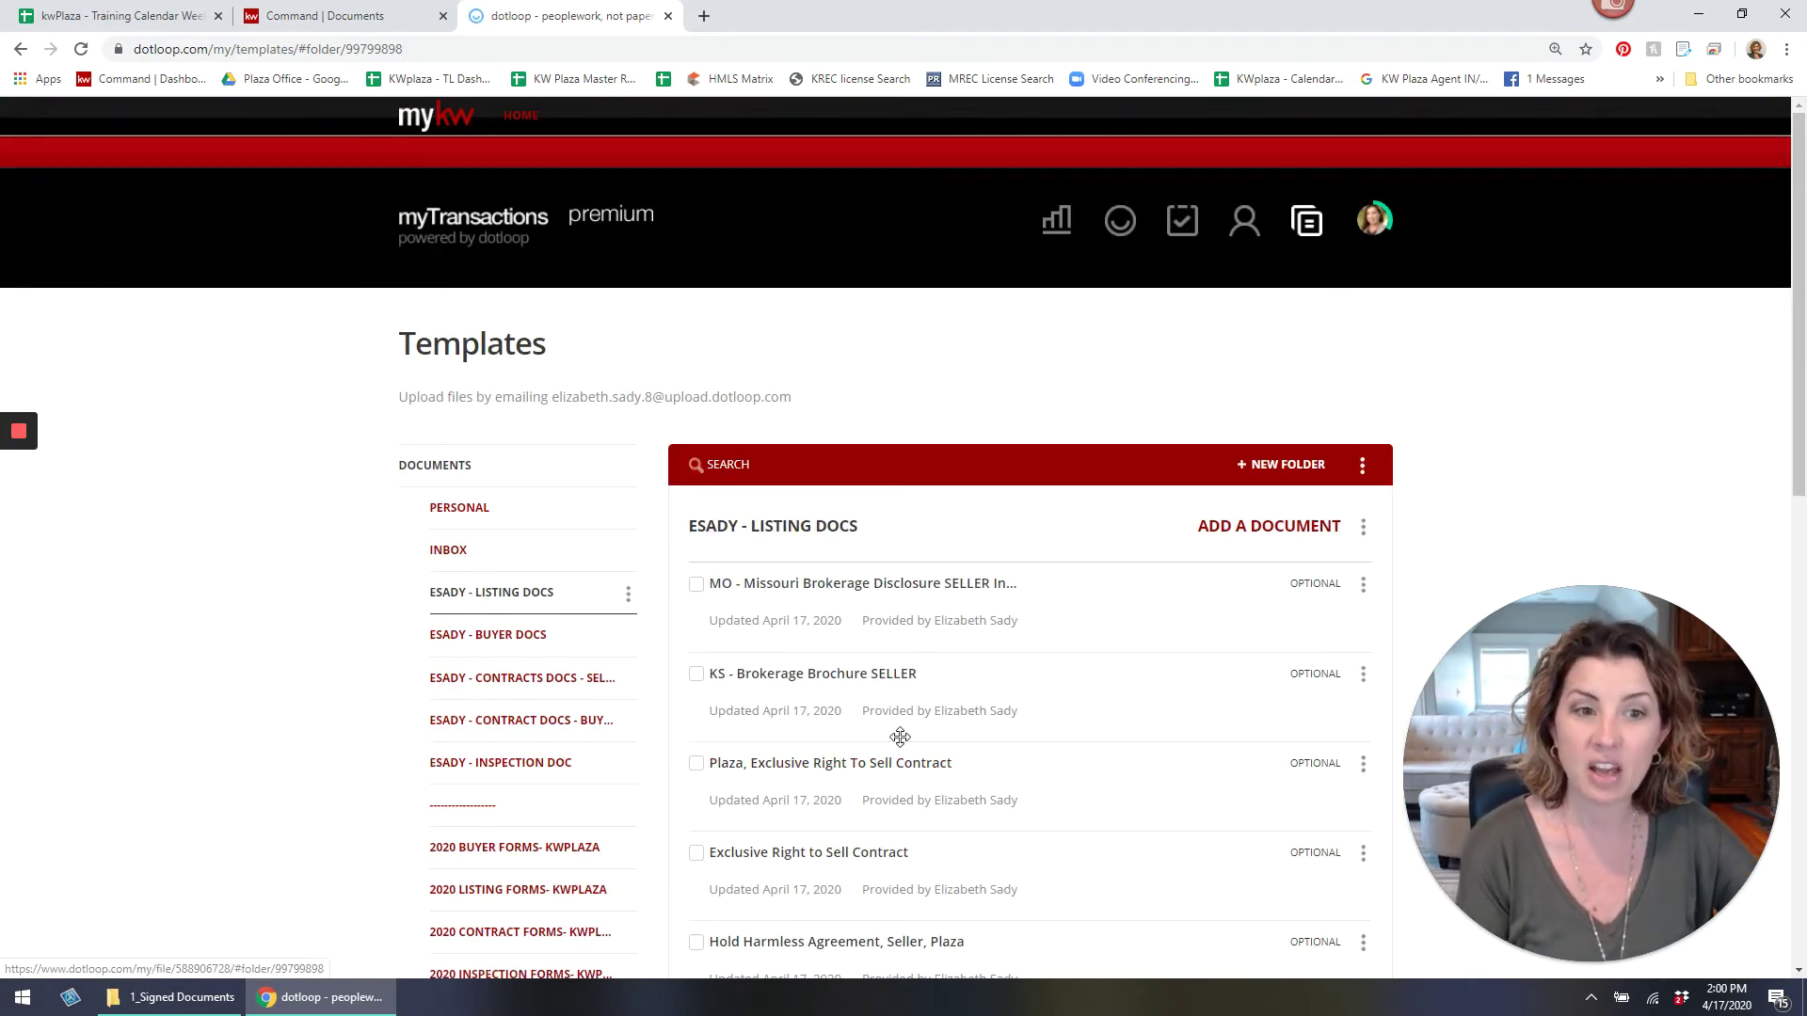
{"action": "scroll", "coordinate": [917, 736], "scroll_direction": "down", "scroll_amount": 2}
{"action": "scroll", "coordinate": [923, 734], "scroll_direction": "down", "scroll_amount": 4}
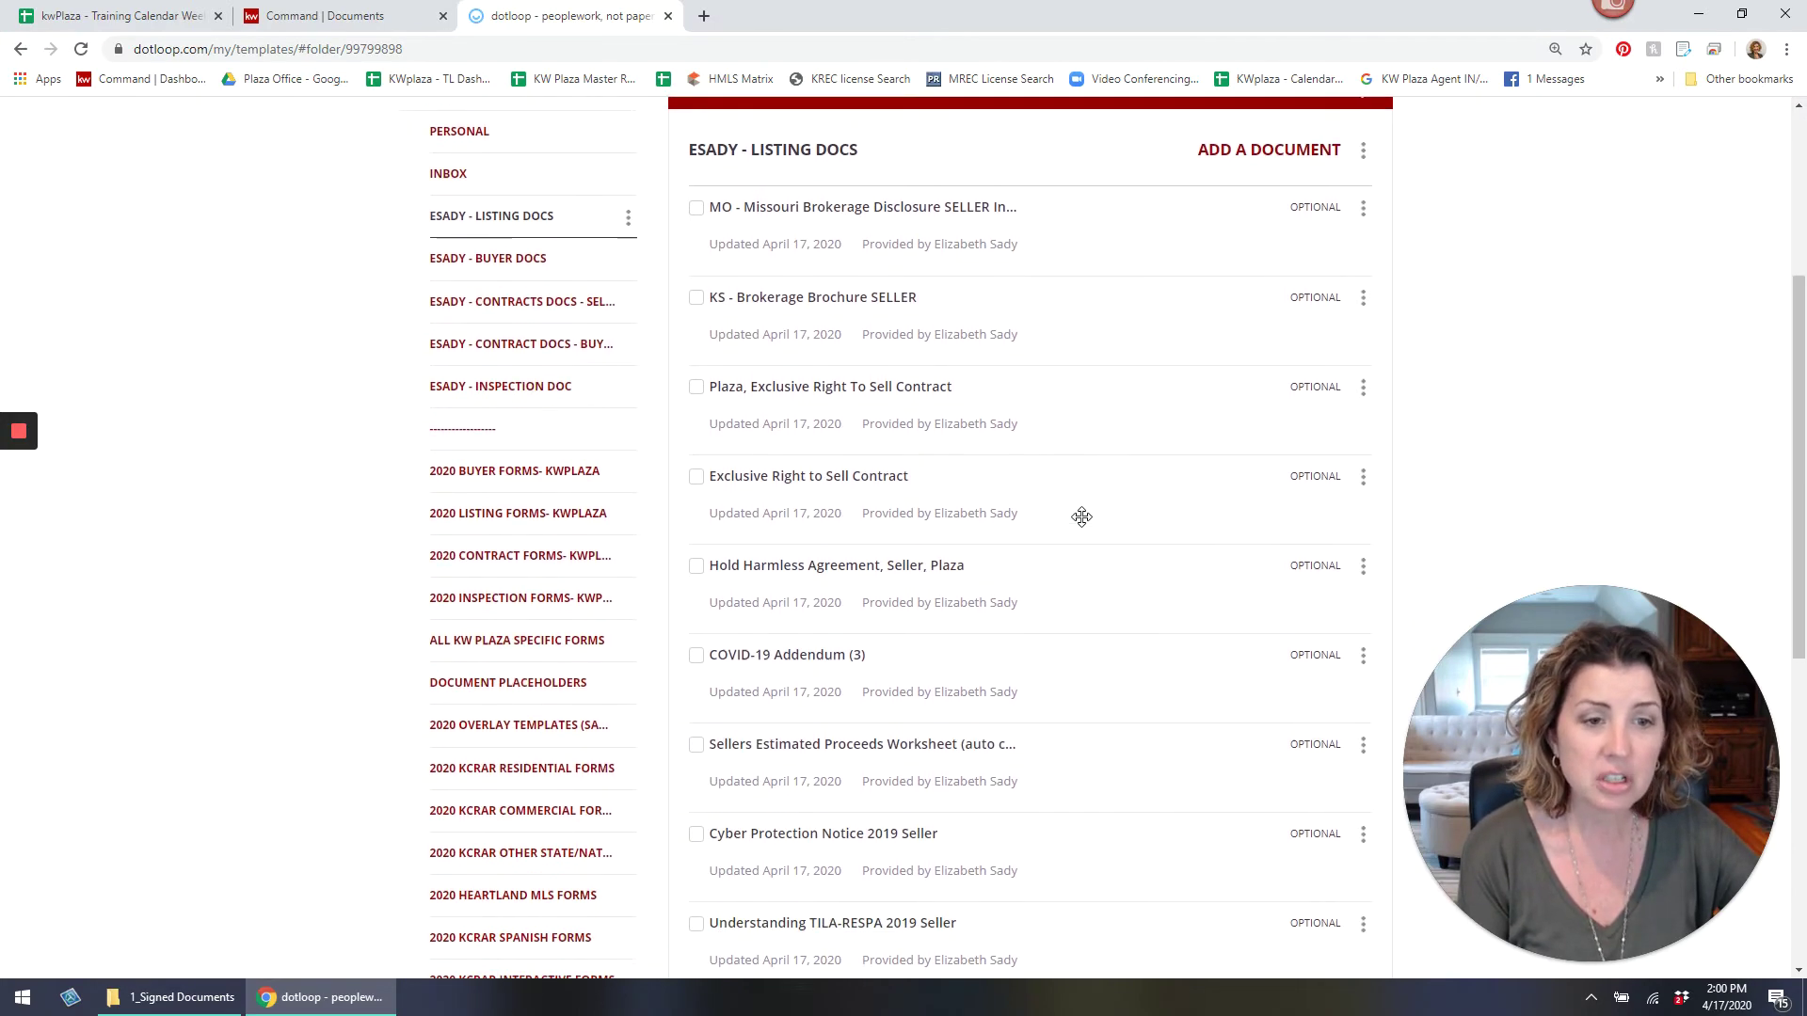
{"action": "scroll", "coordinate": [1080, 519], "scroll_direction": "down", "scroll_amount": 5}
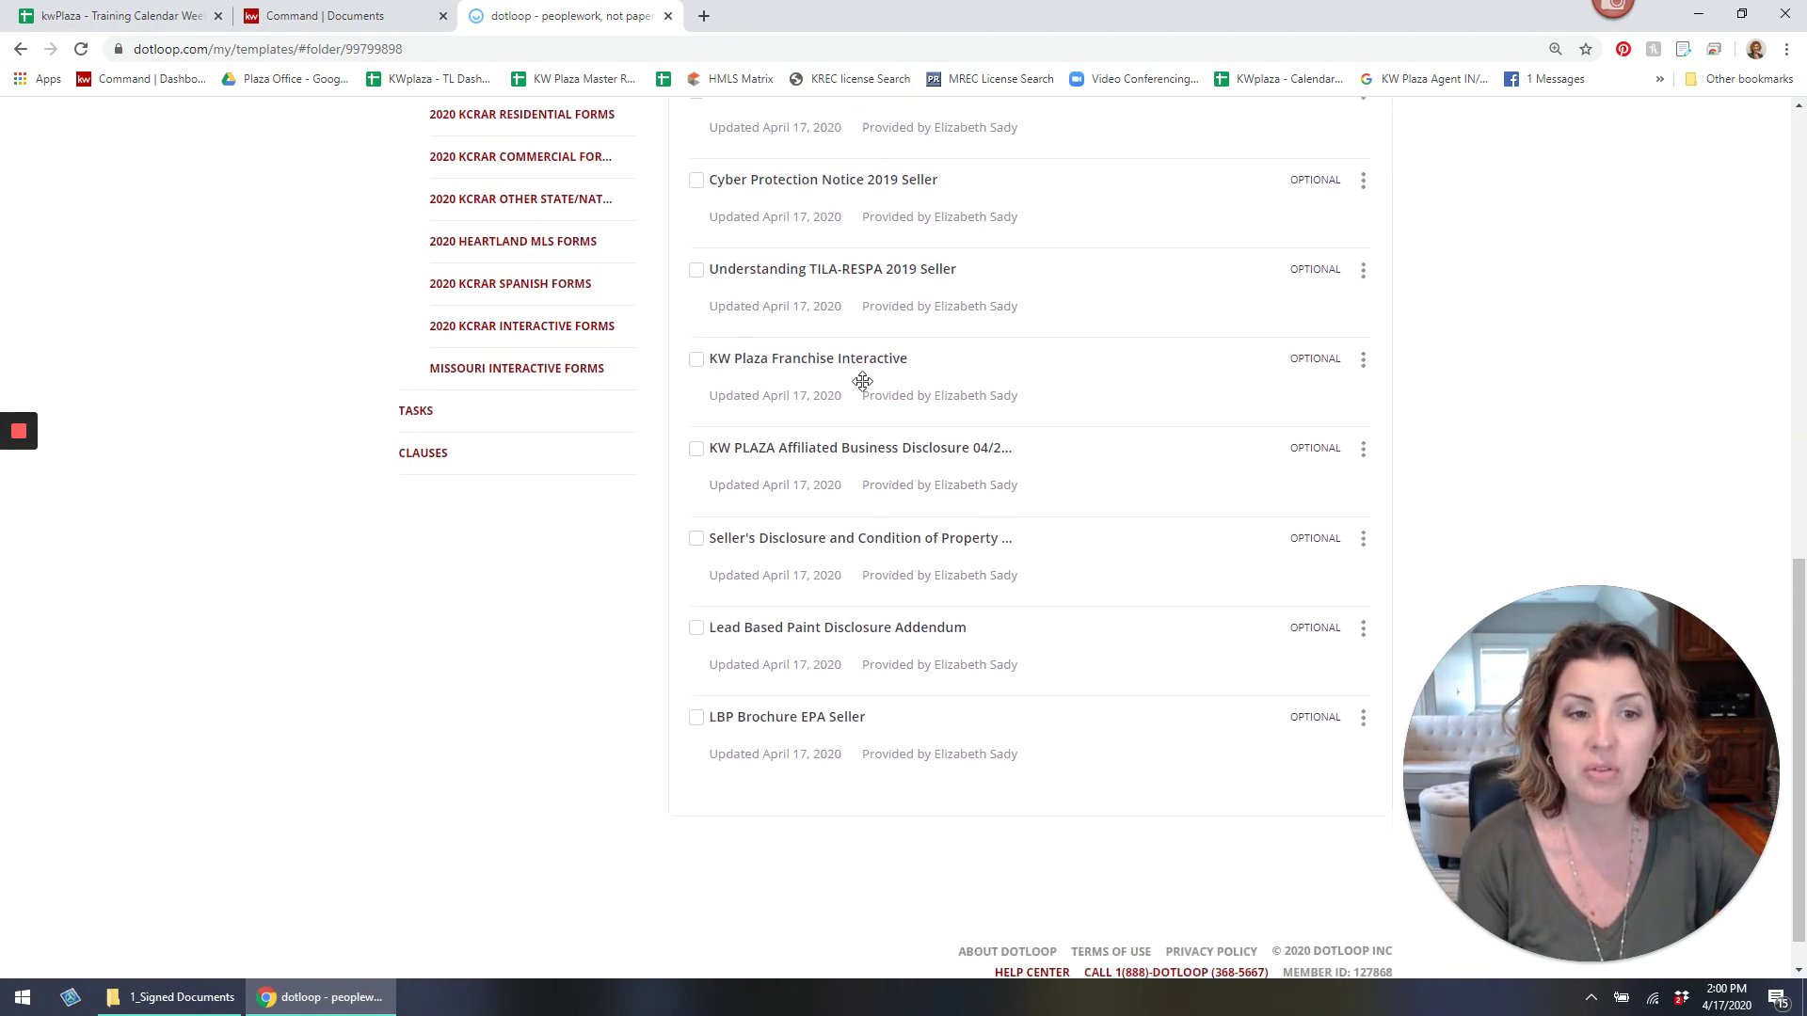
{"action": "scroll", "coordinate": [863, 381], "scroll_direction": "up", "scroll_amount": 6}
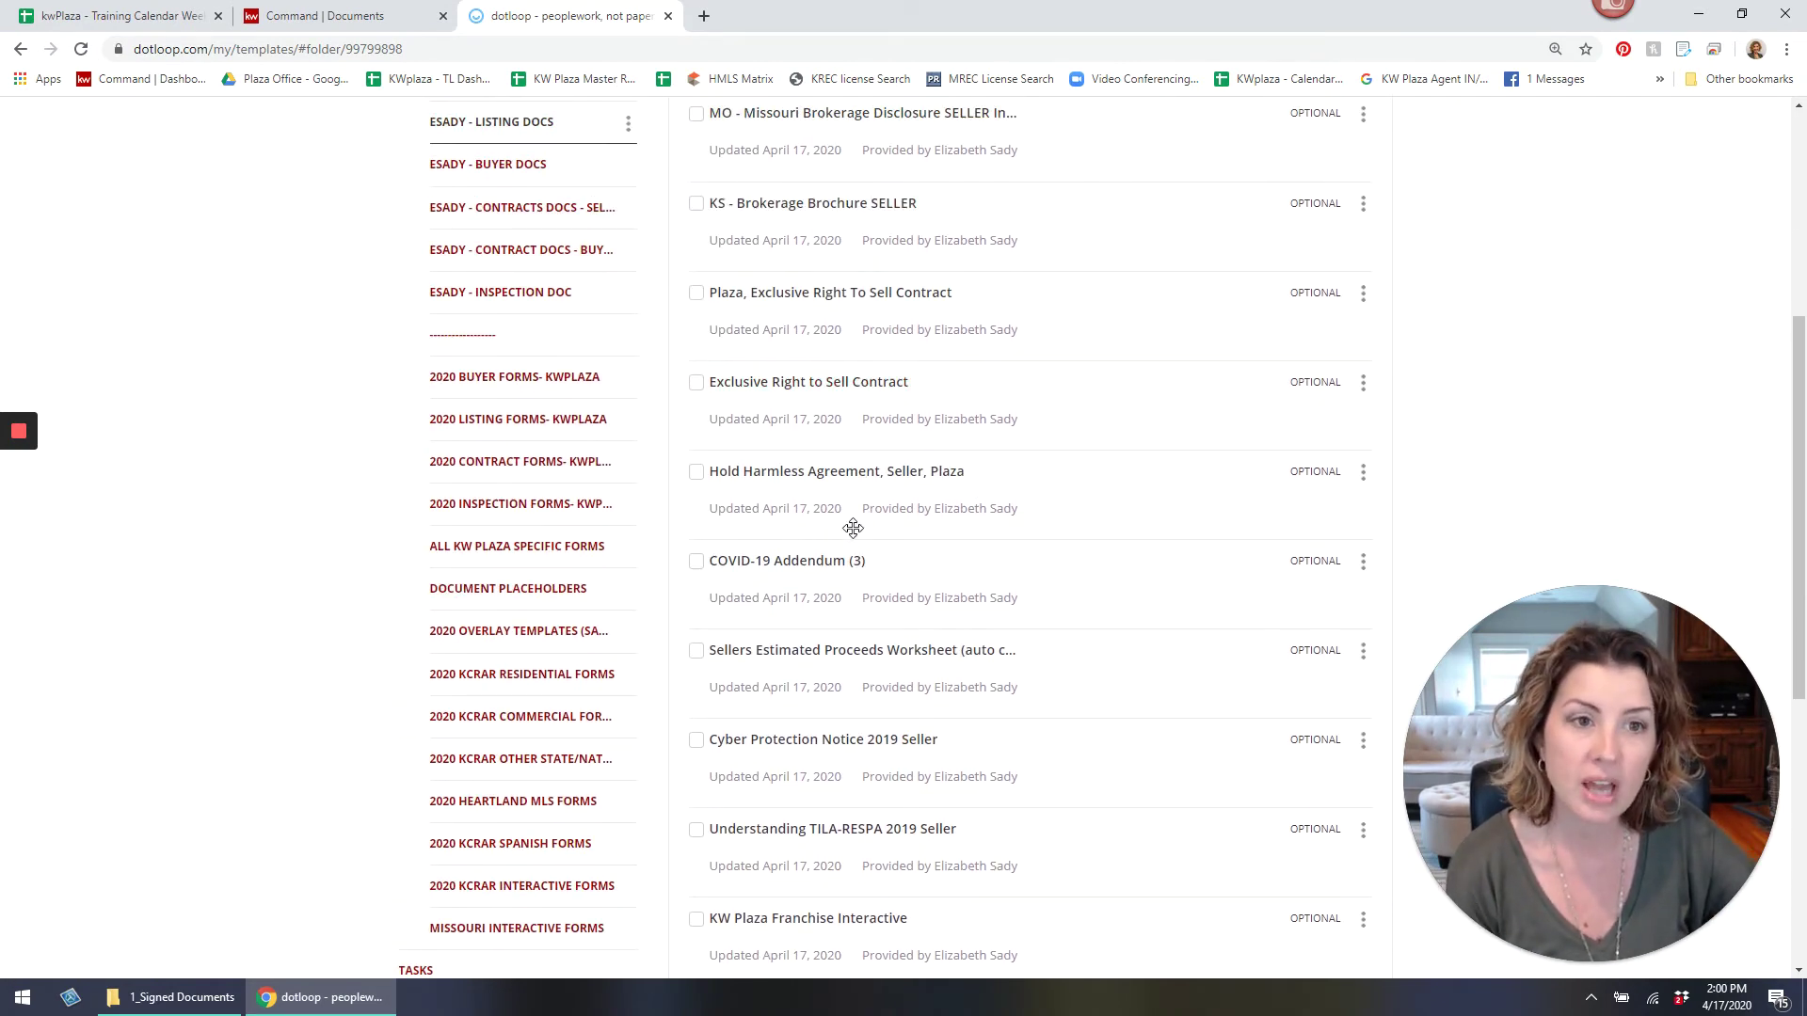
{"action": "scroll", "coordinate": [901, 498], "scroll_direction": "down", "scroll_amount": 1}
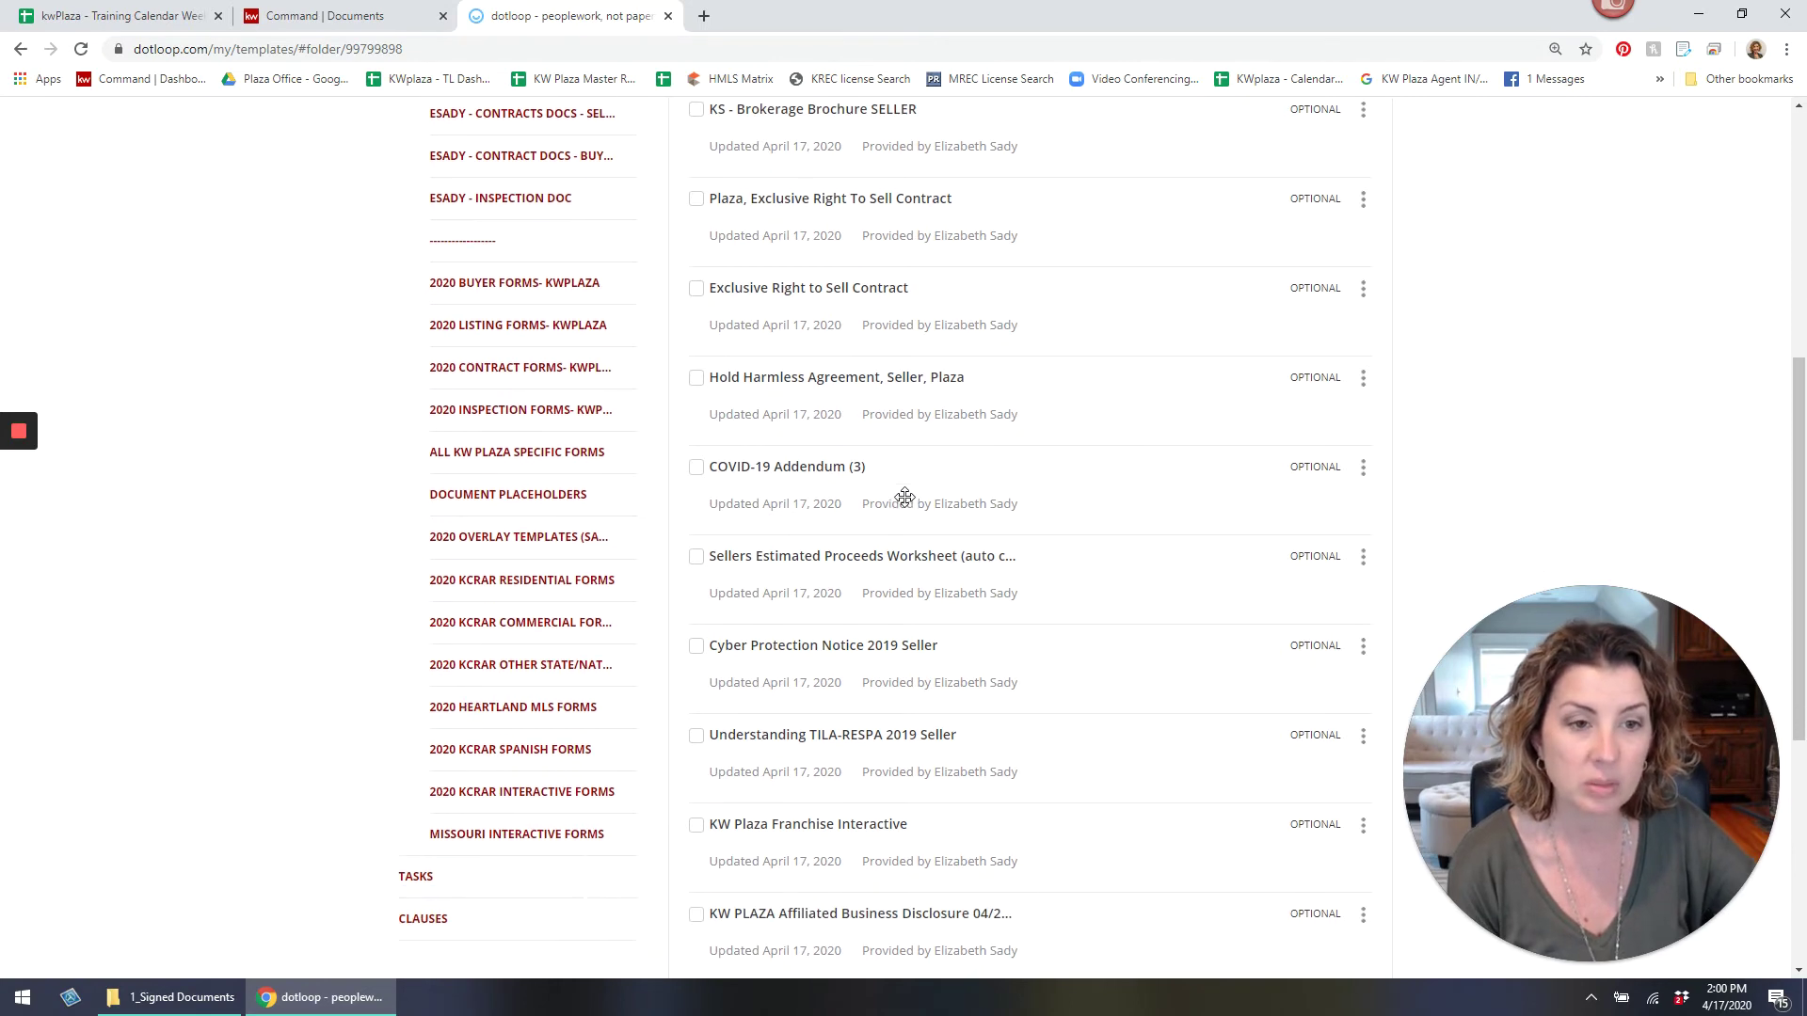
In the Sellers Estimated Proceeds Worksheet, enter a 250 escrow fee and a 'flat fee' Other Commission of 395.
{"action": "left_click", "coordinate": [835, 563]}
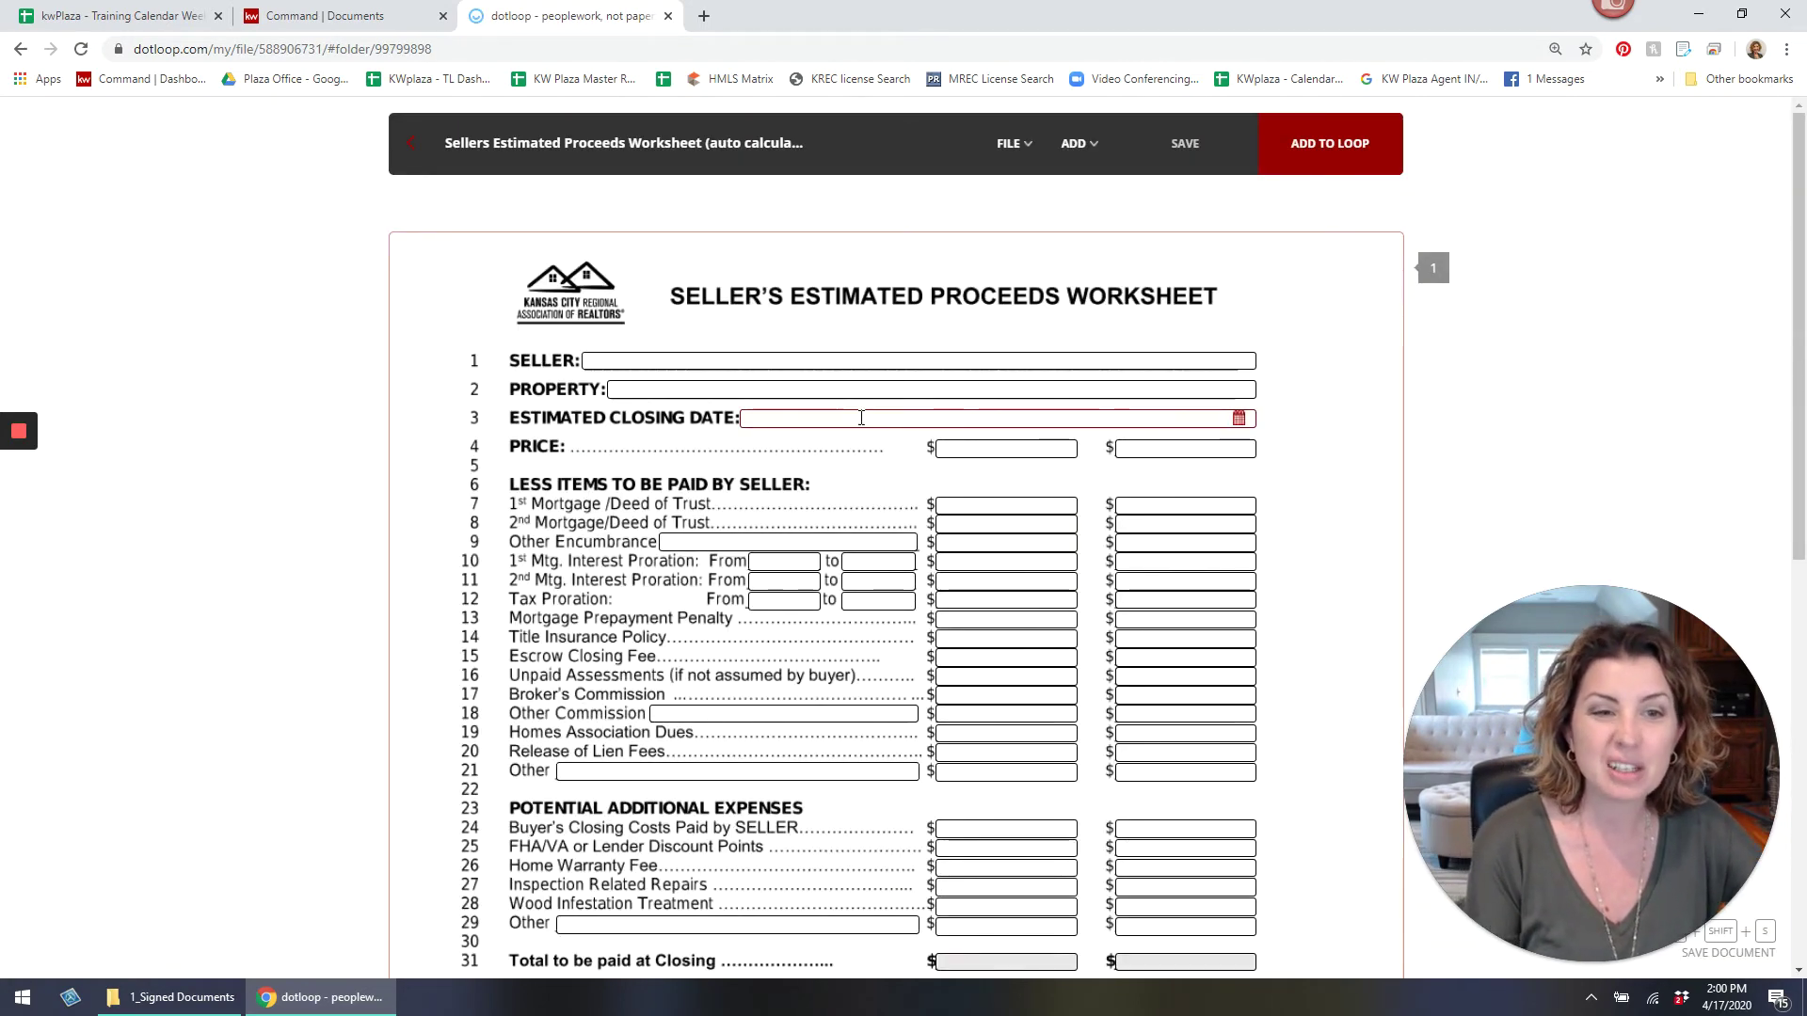
{"action": "scroll", "coordinate": [858, 452], "scroll_direction": "down", "scroll_amount": 1}
{"action": "left_click", "coordinate": [978, 564]}
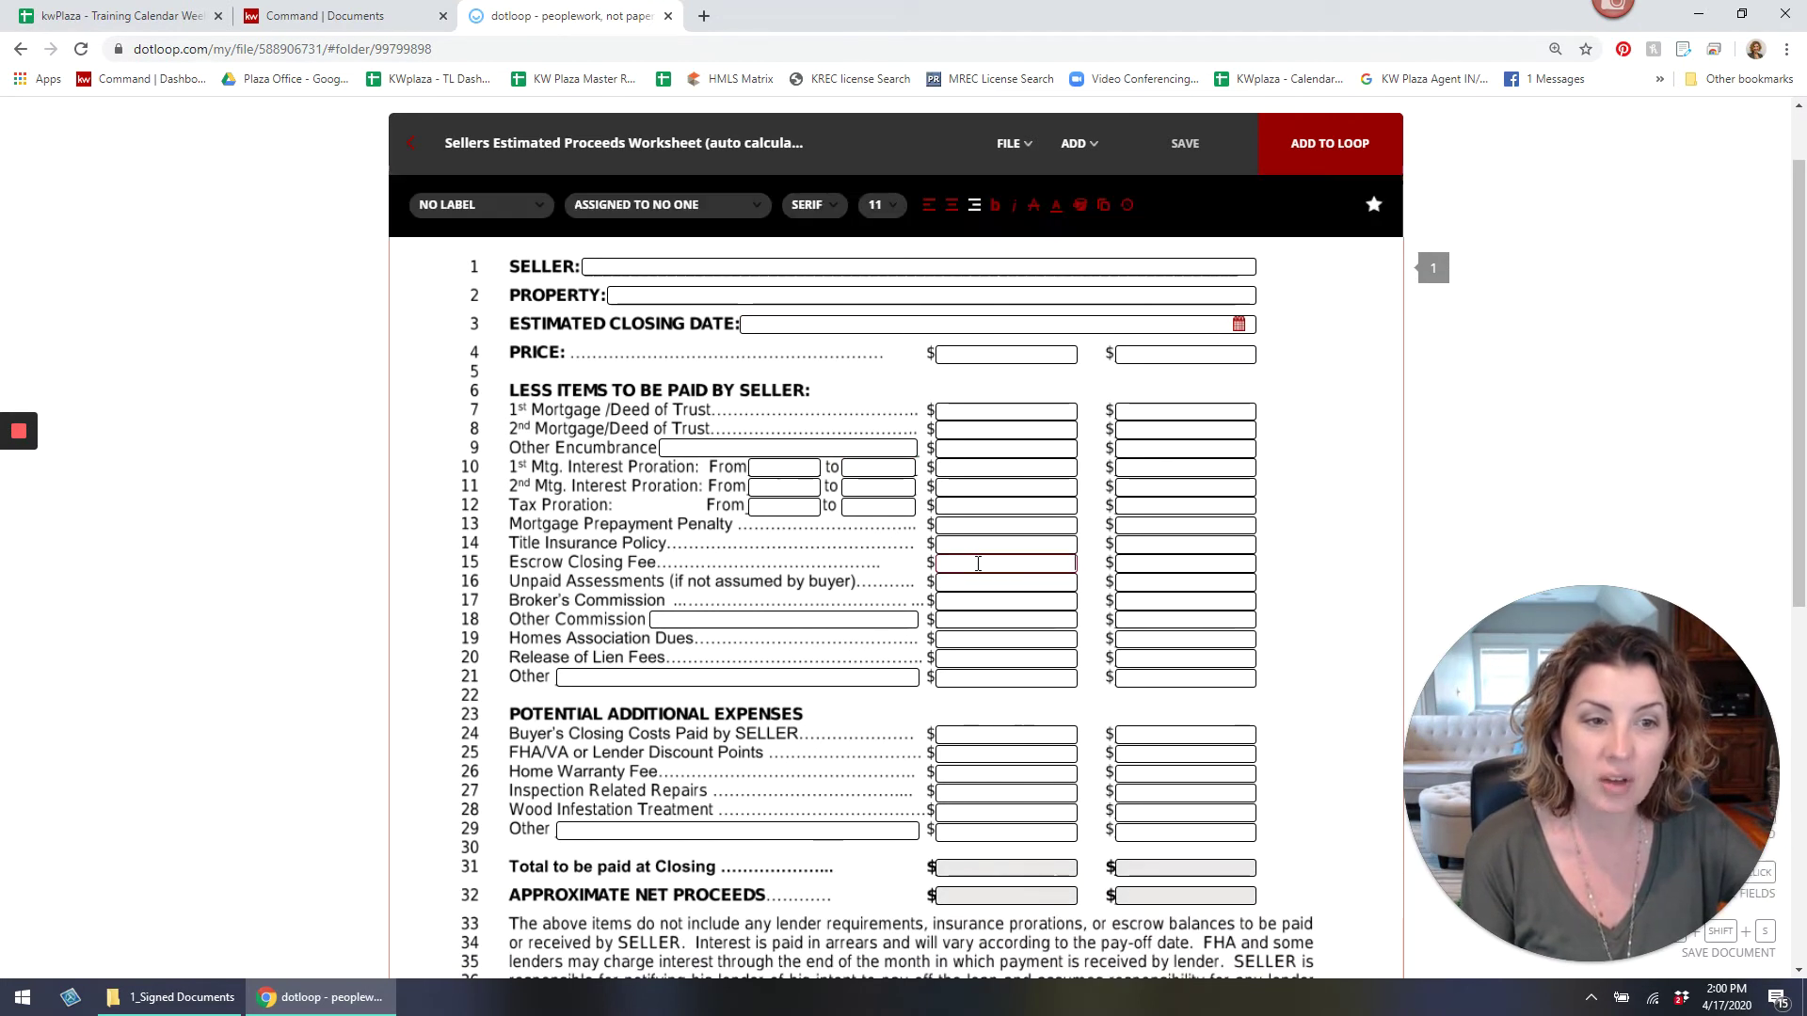
{"action": "type", "text": "250"}
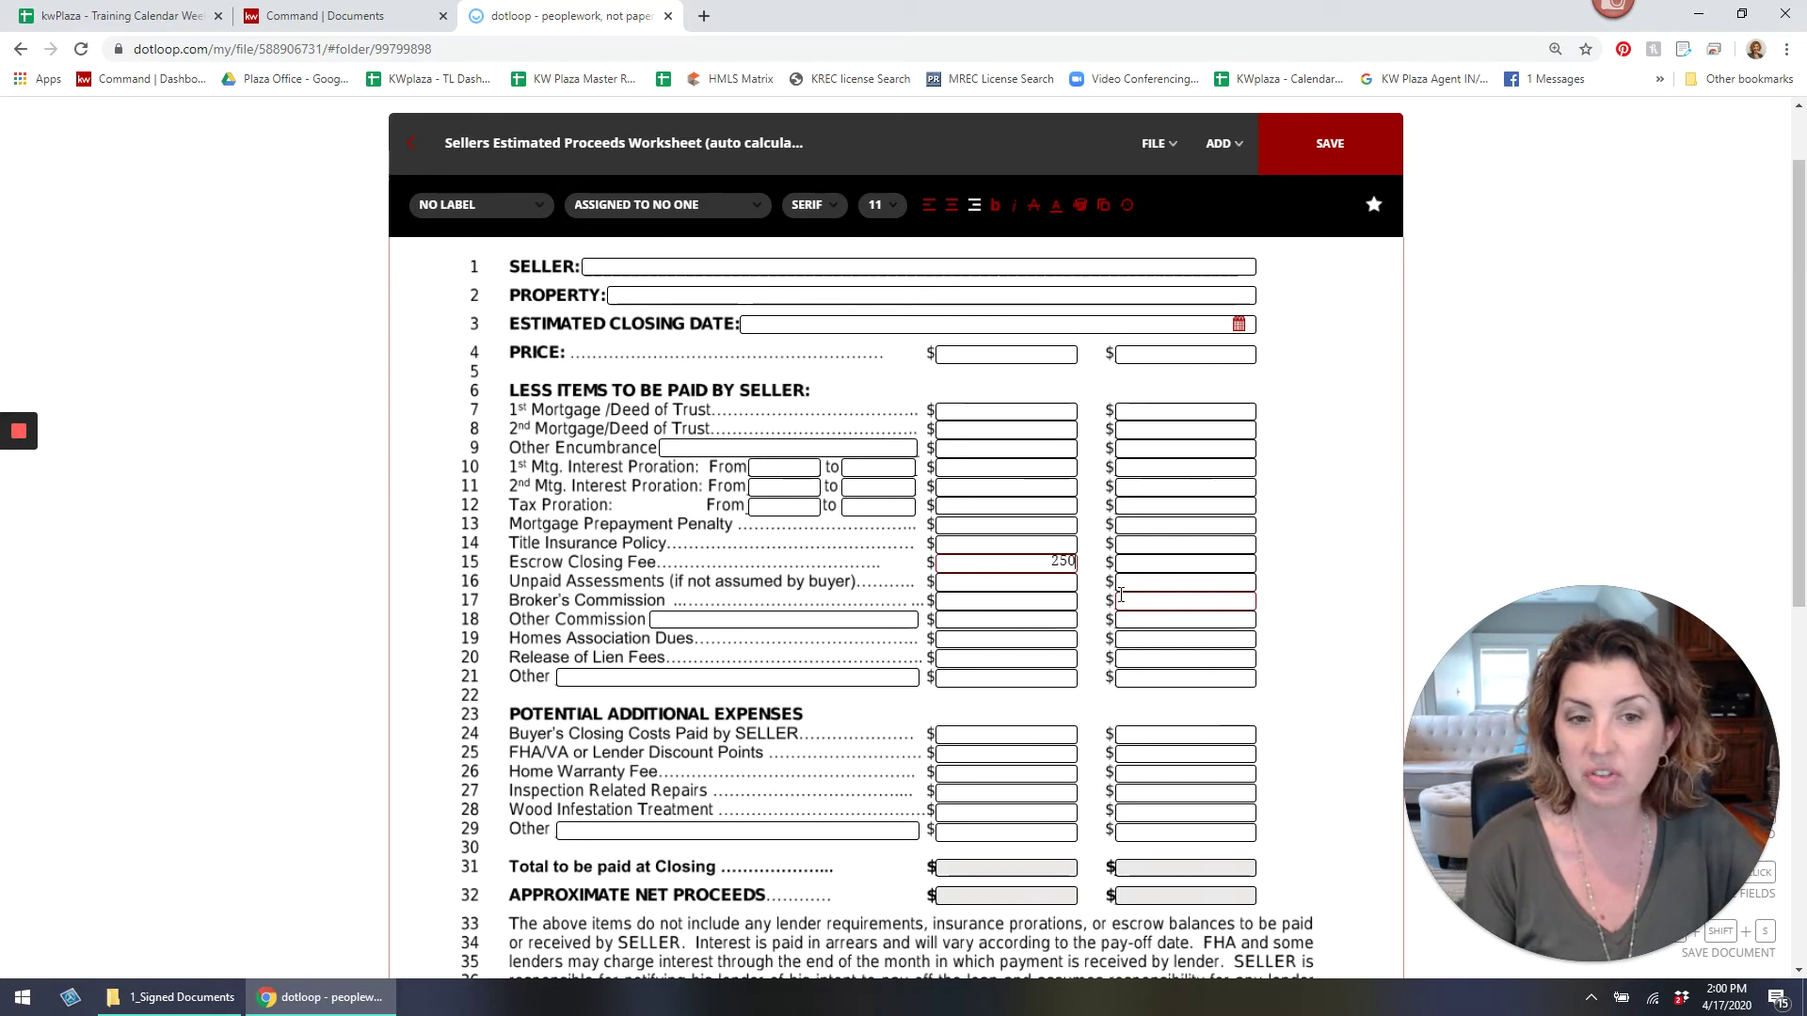
{"action": "left_click", "coordinate": [869, 622]}
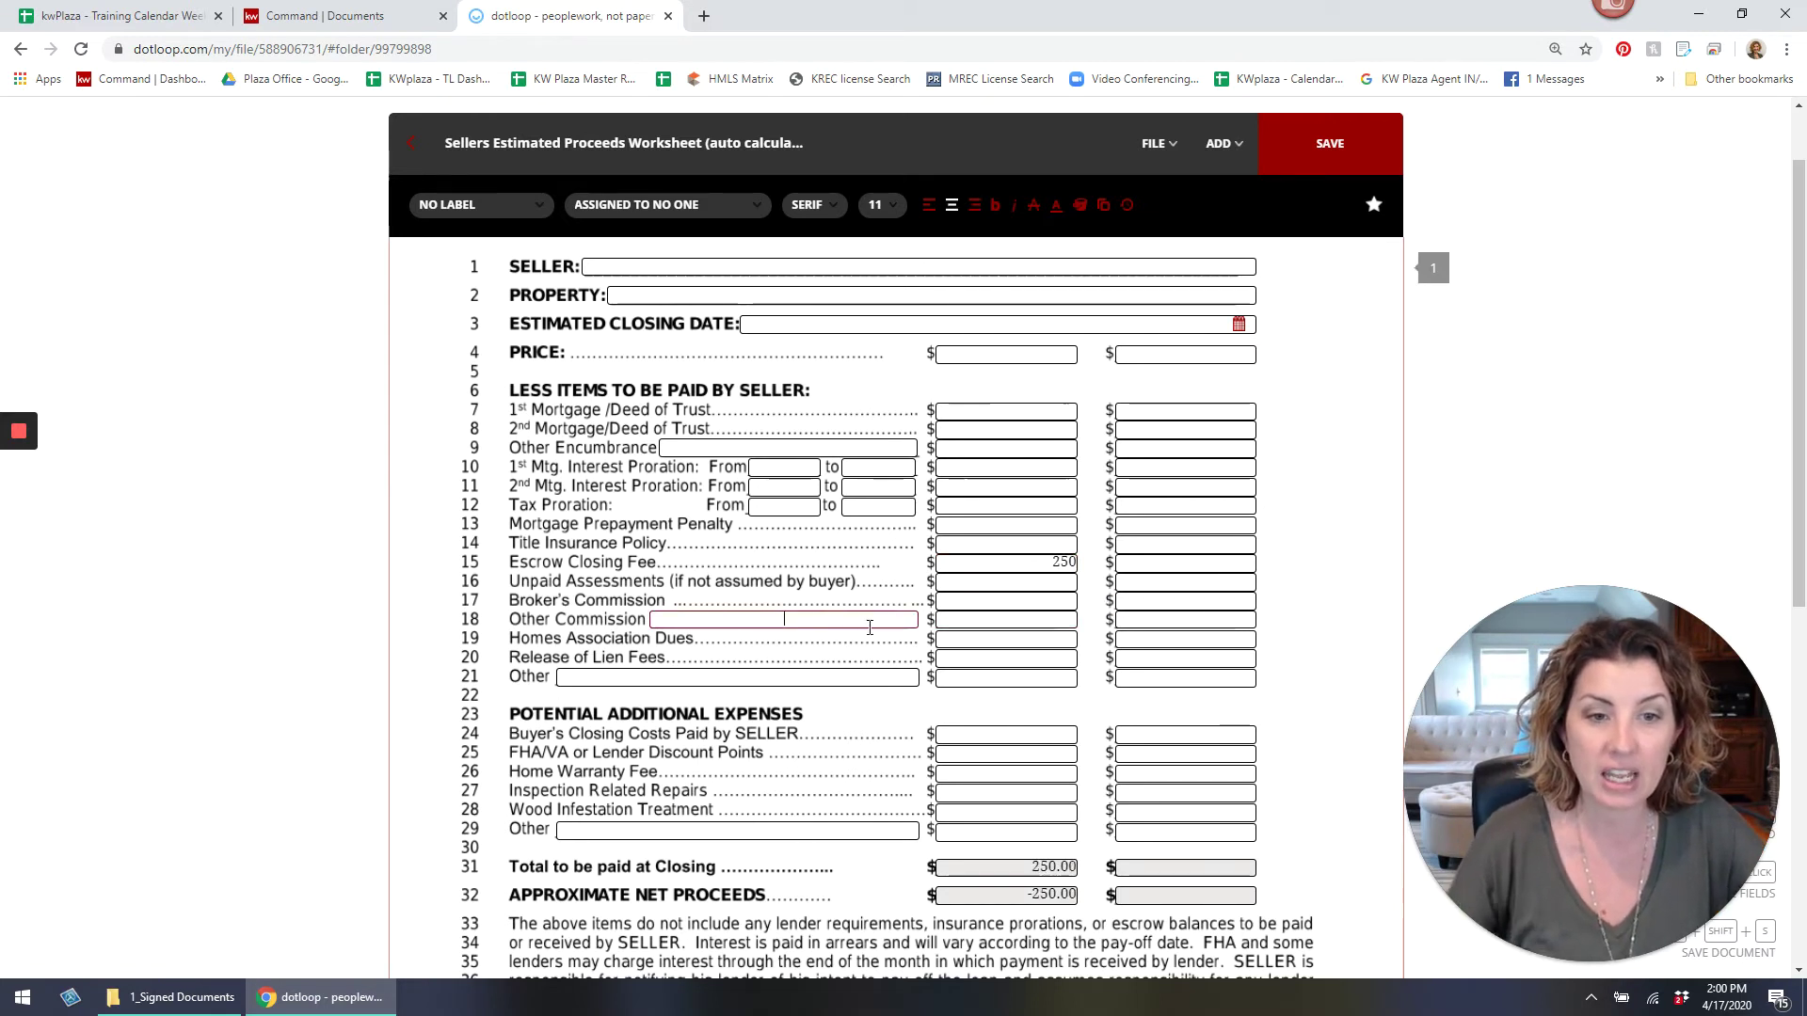
{"action": "type", "text": "flat "}
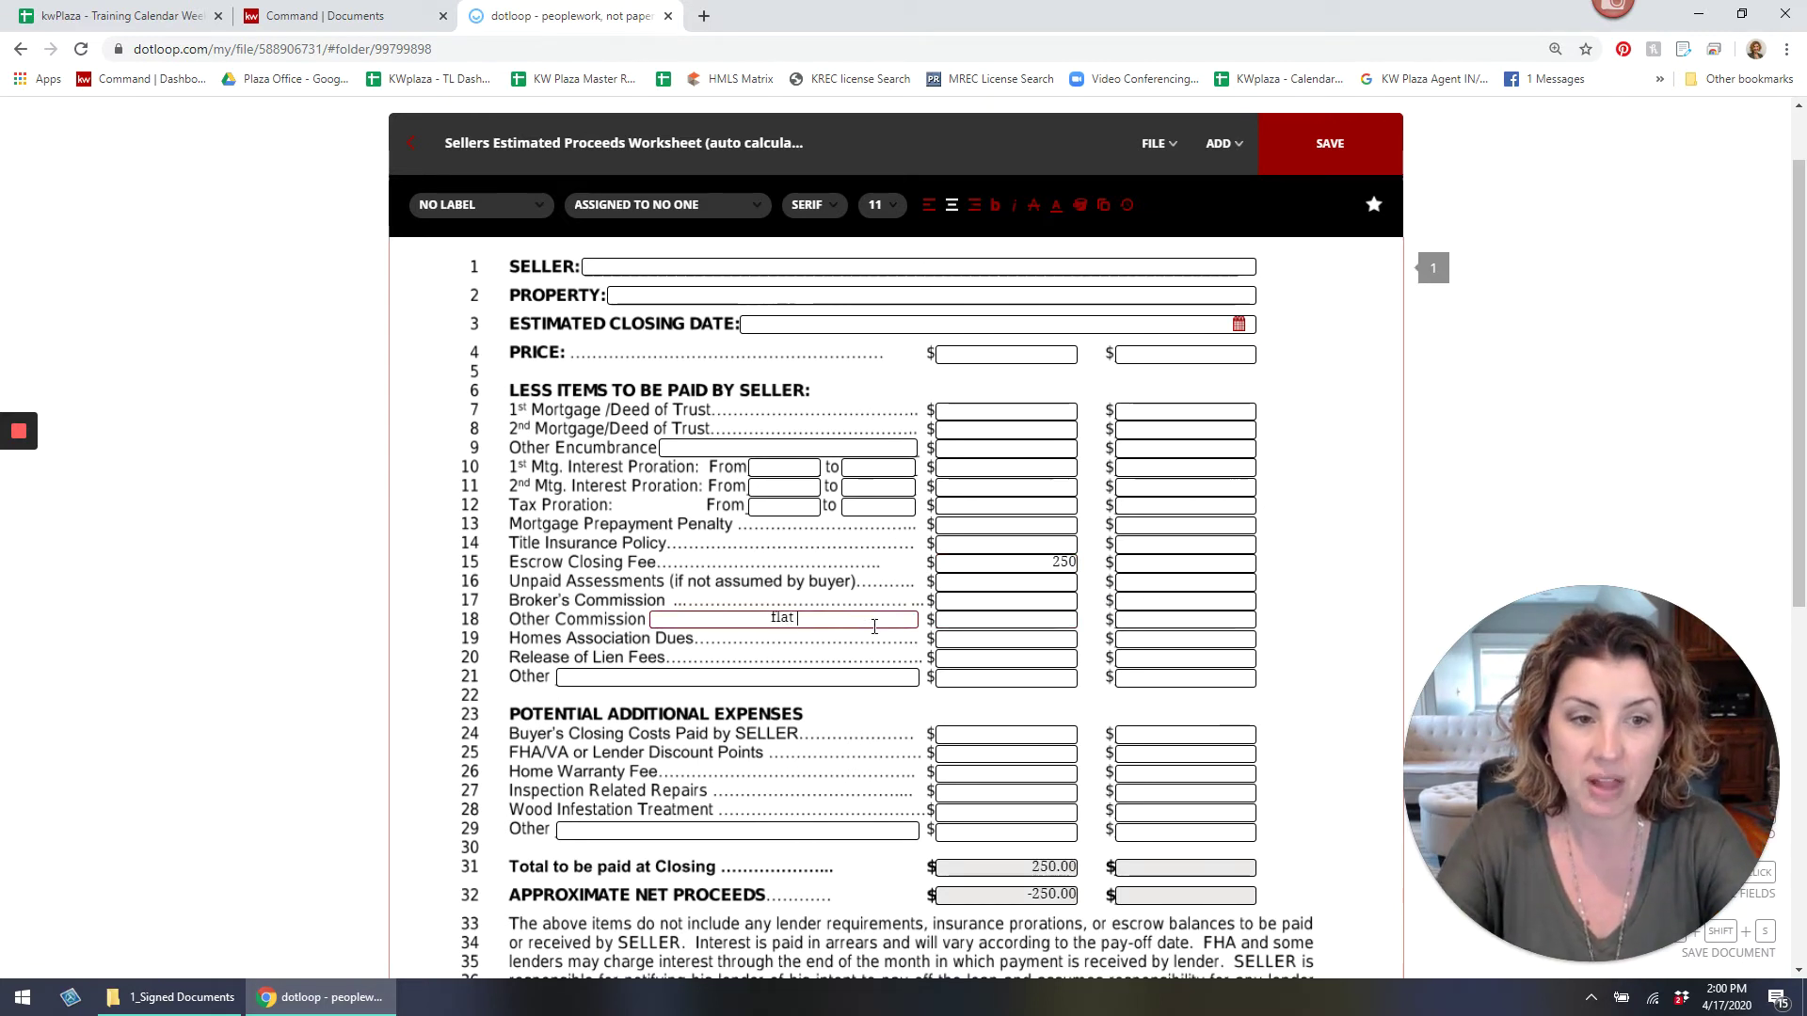
{"action": "type", "text": "fee"}
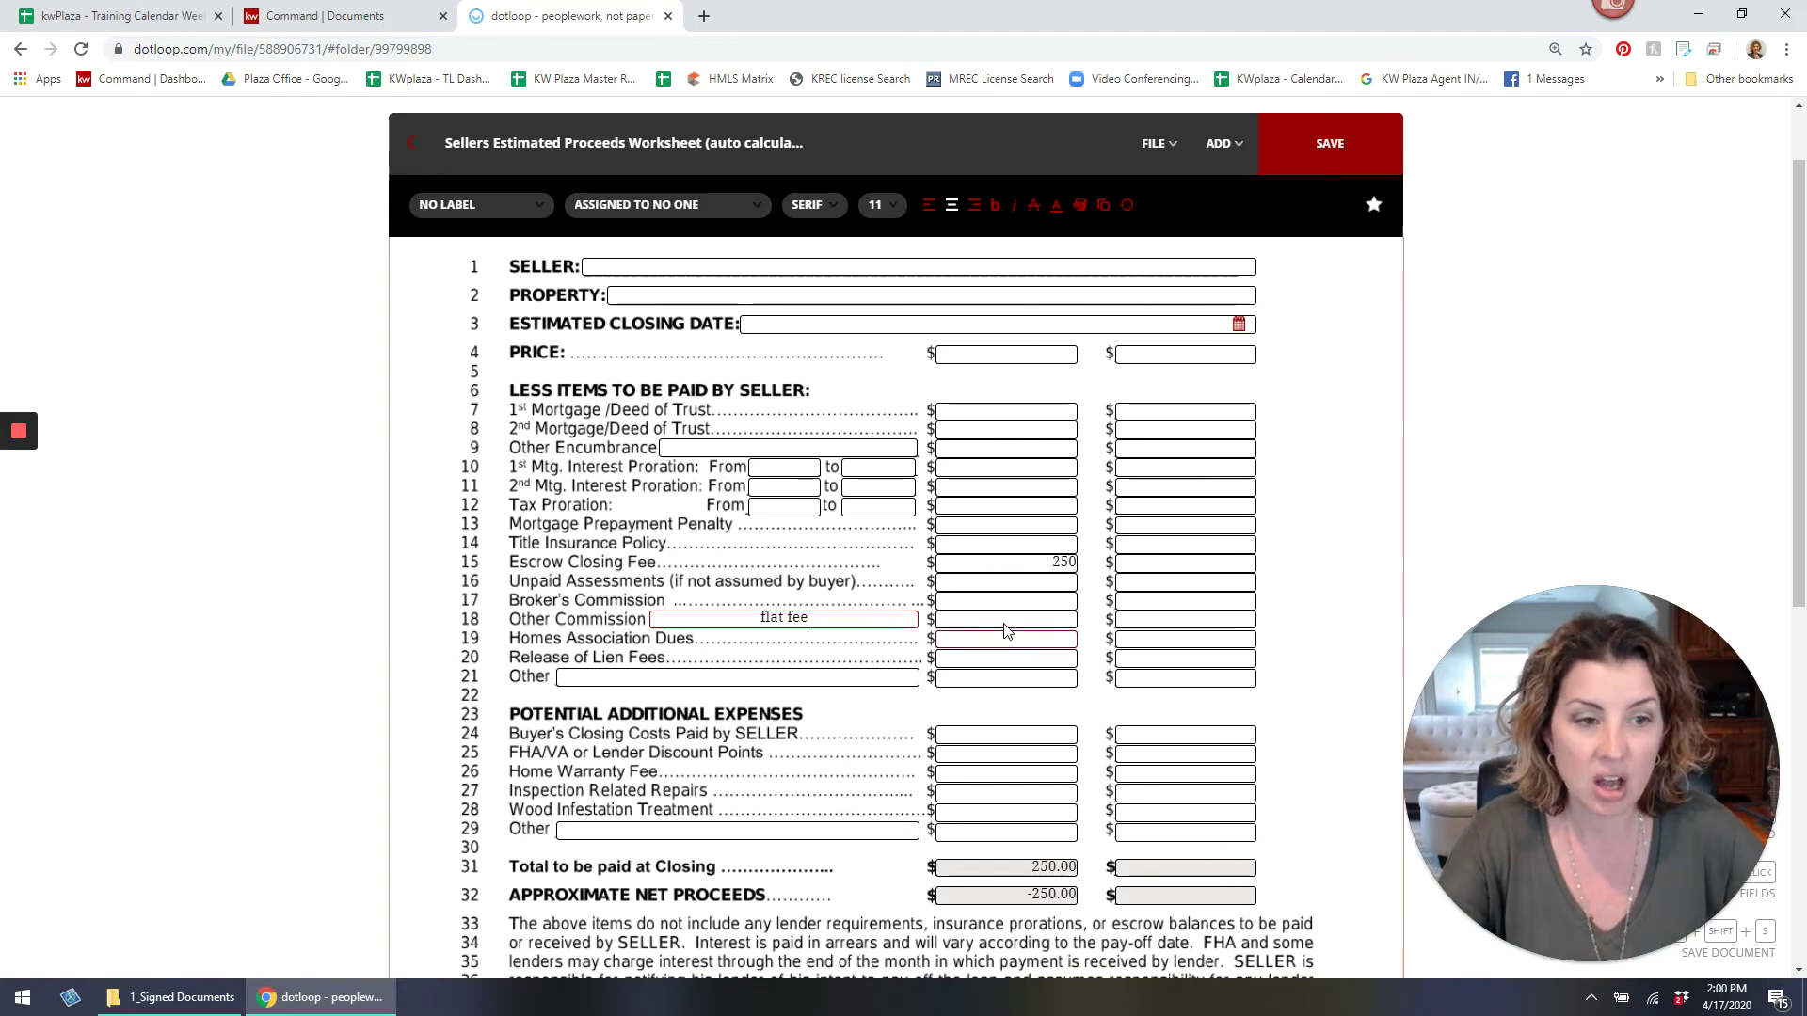
{"action": "left_click", "coordinate": [1006, 616]}
{"action": "type", "text": "395"}
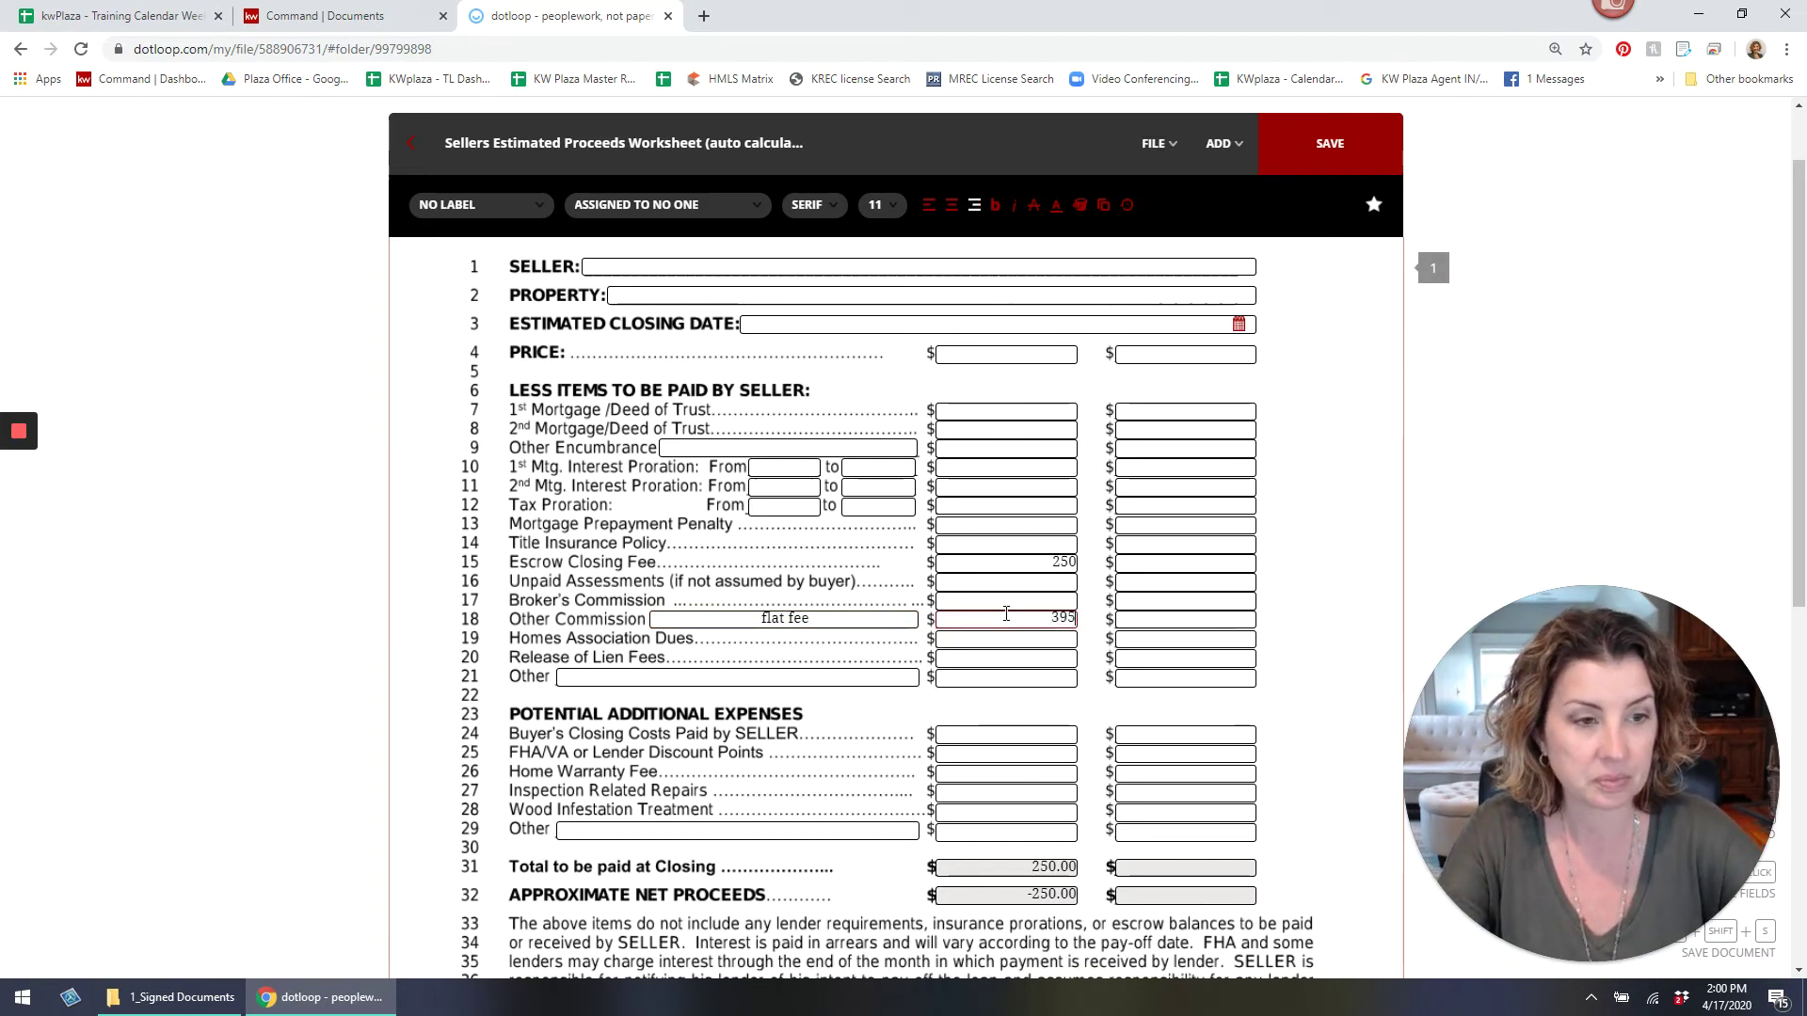
{"action": "scroll", "coordinate": [993, 613], "scroll_direction": "down", "scroll_amount": 1}
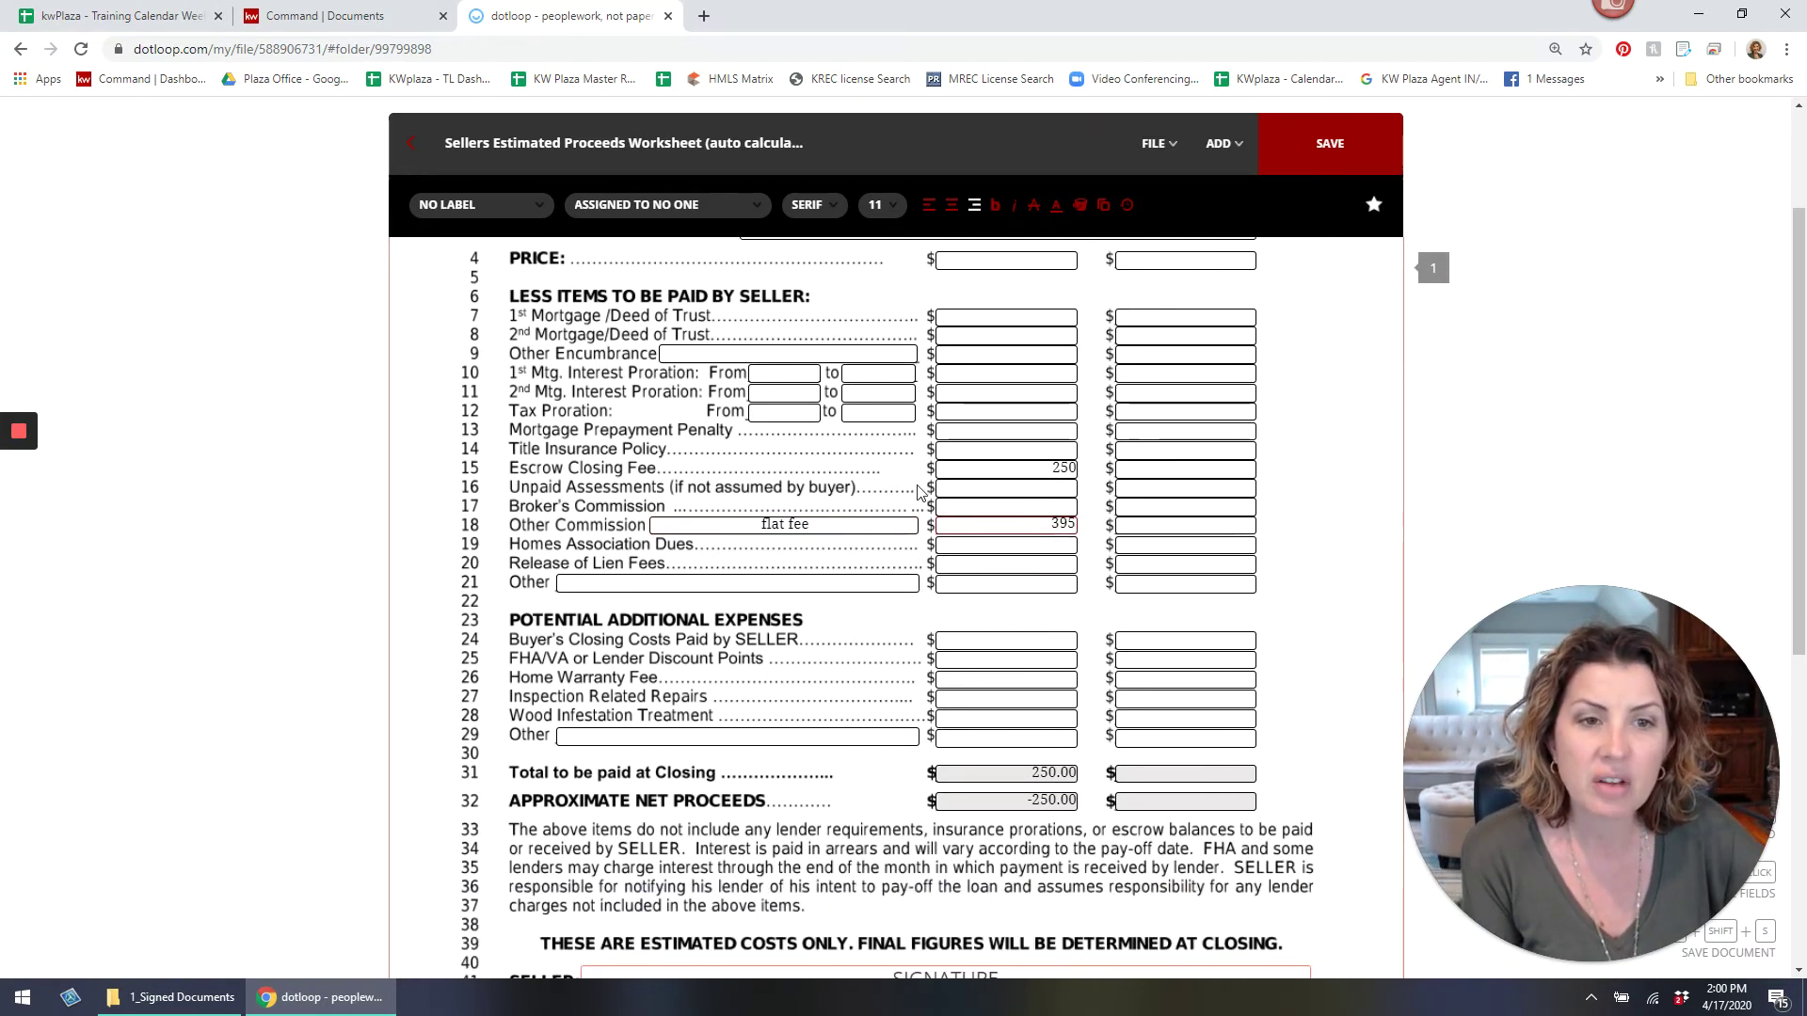
{"action": "scroll", "coordinate": [917, 494], "scroll_direction": "up", "scroll_amount": 1}
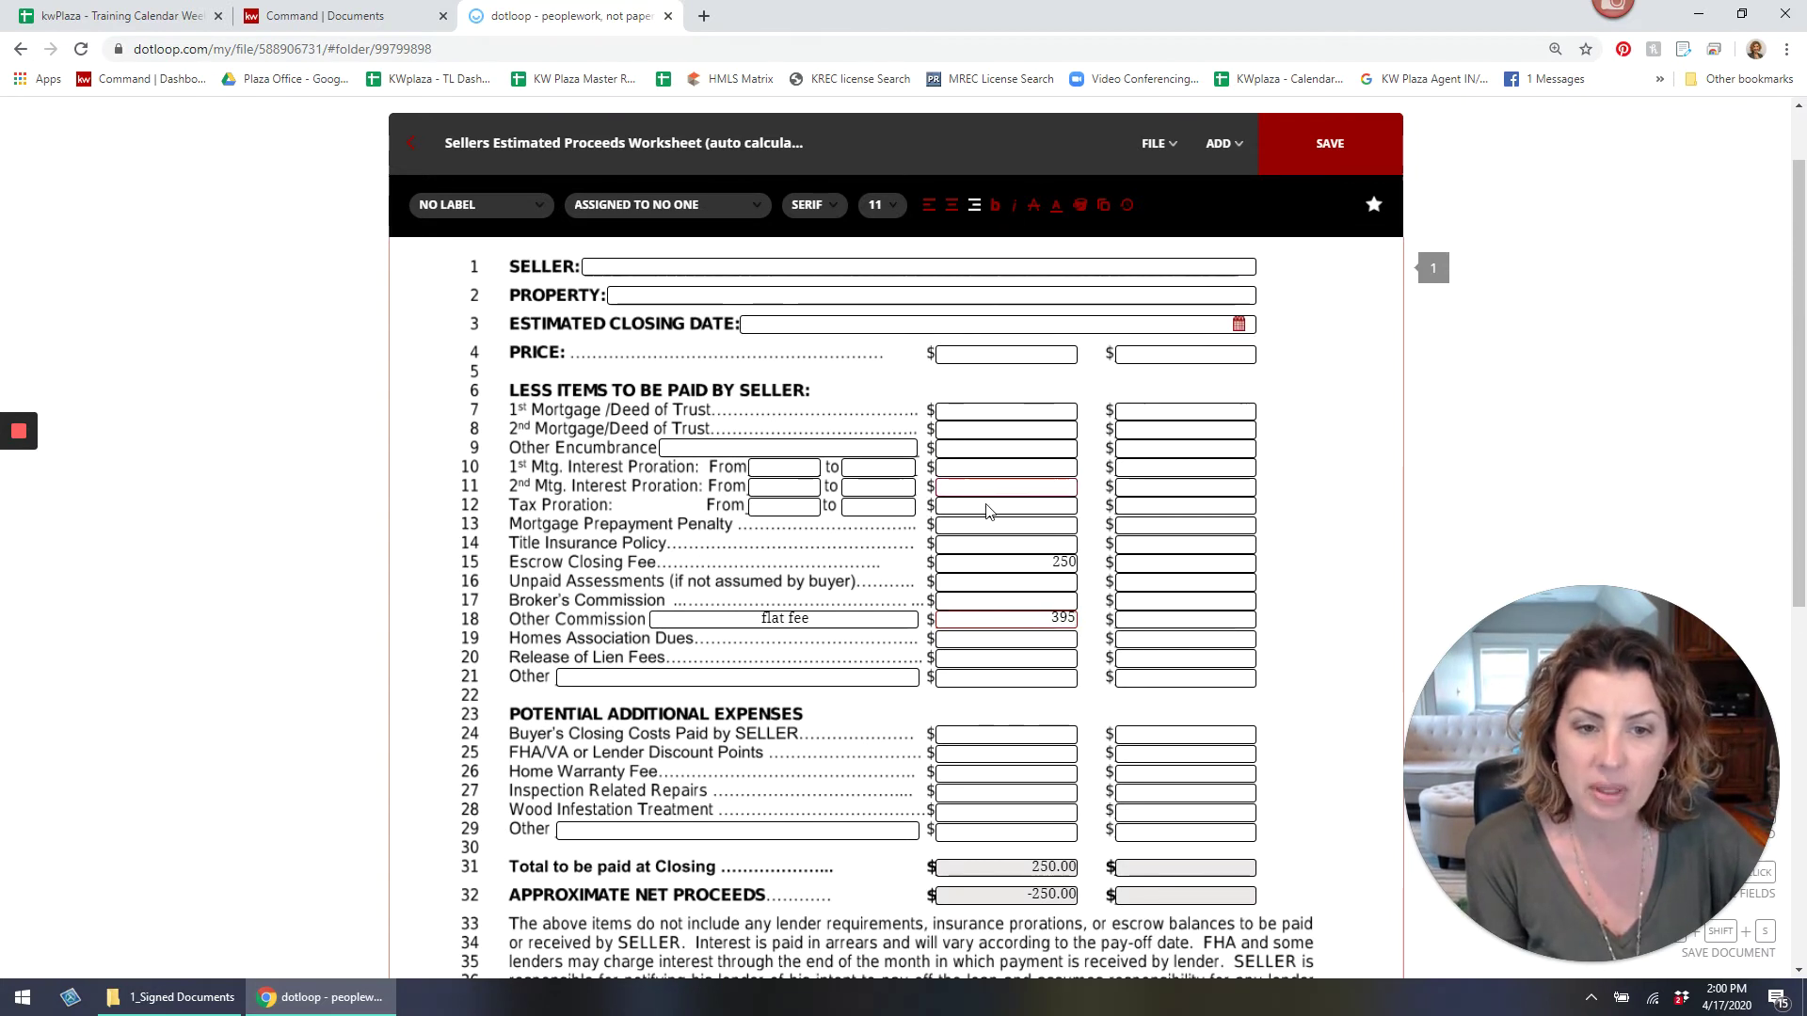
{"action": "left_click", "coordinate": [871, 680]}
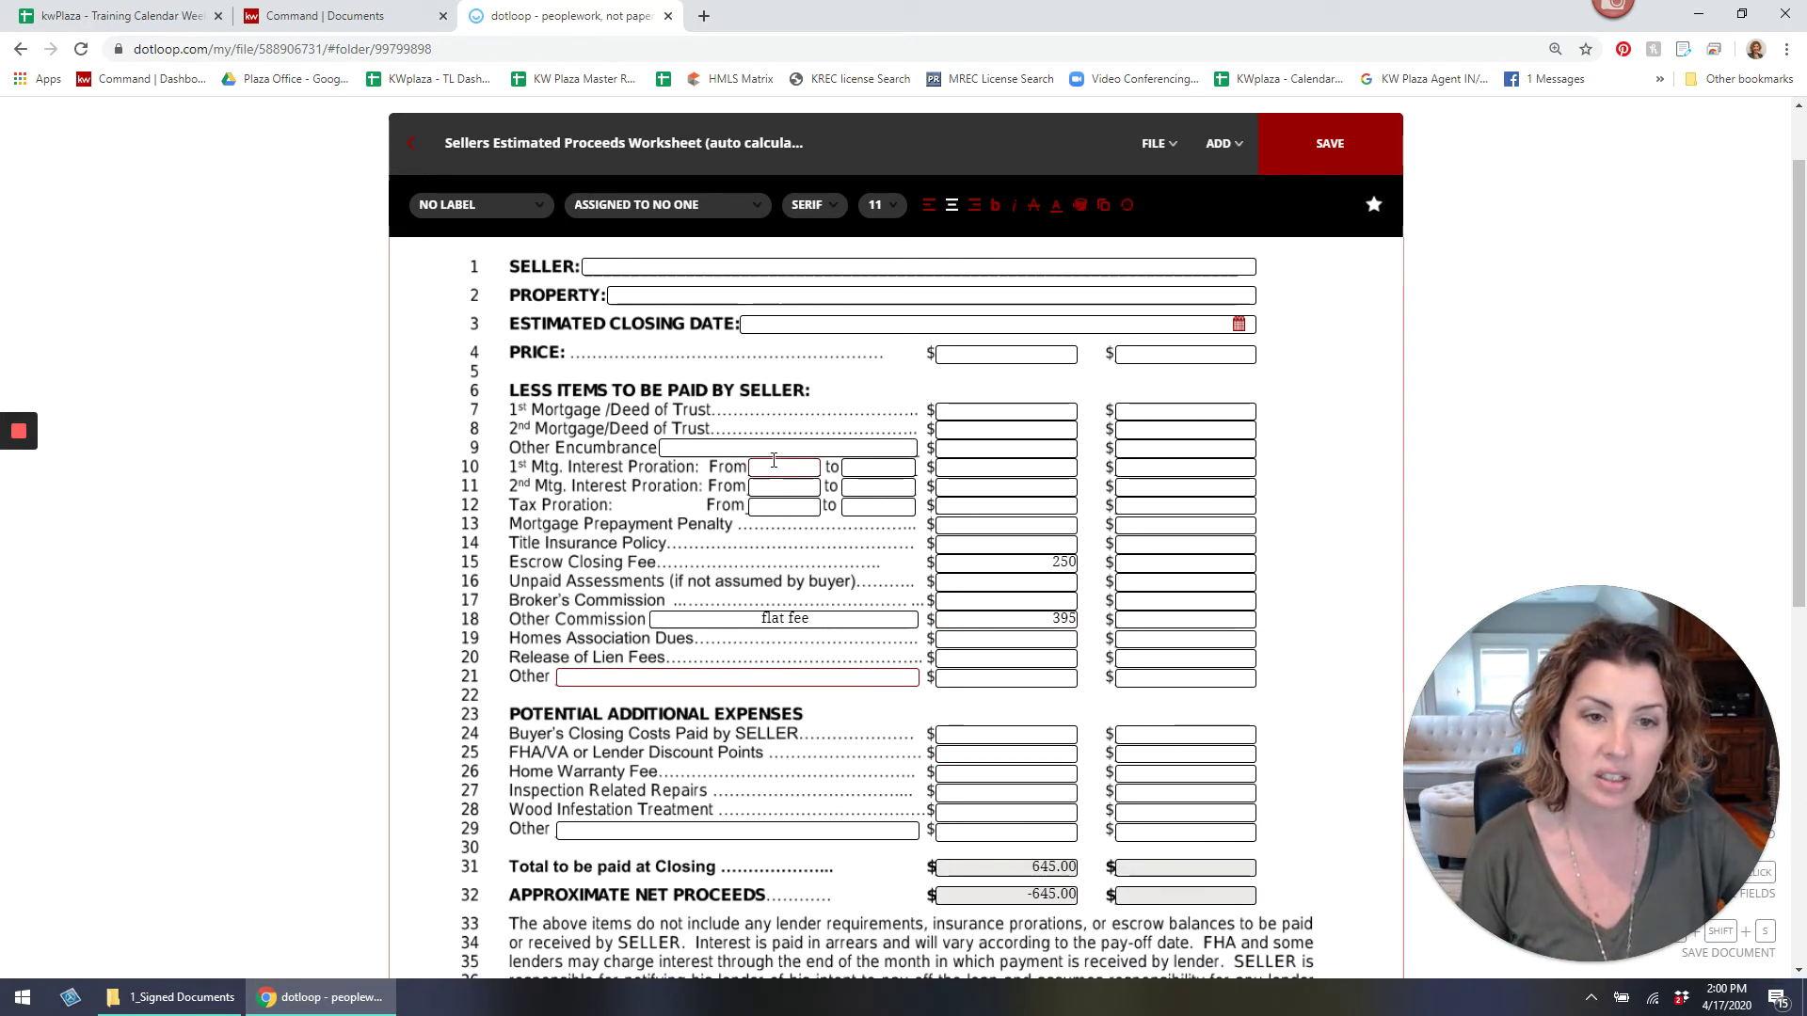
Set the Tax Proration start date to 1/1/2020, save, and return to templates.
{"action": "left_click", "coordinate": [781, 506]}
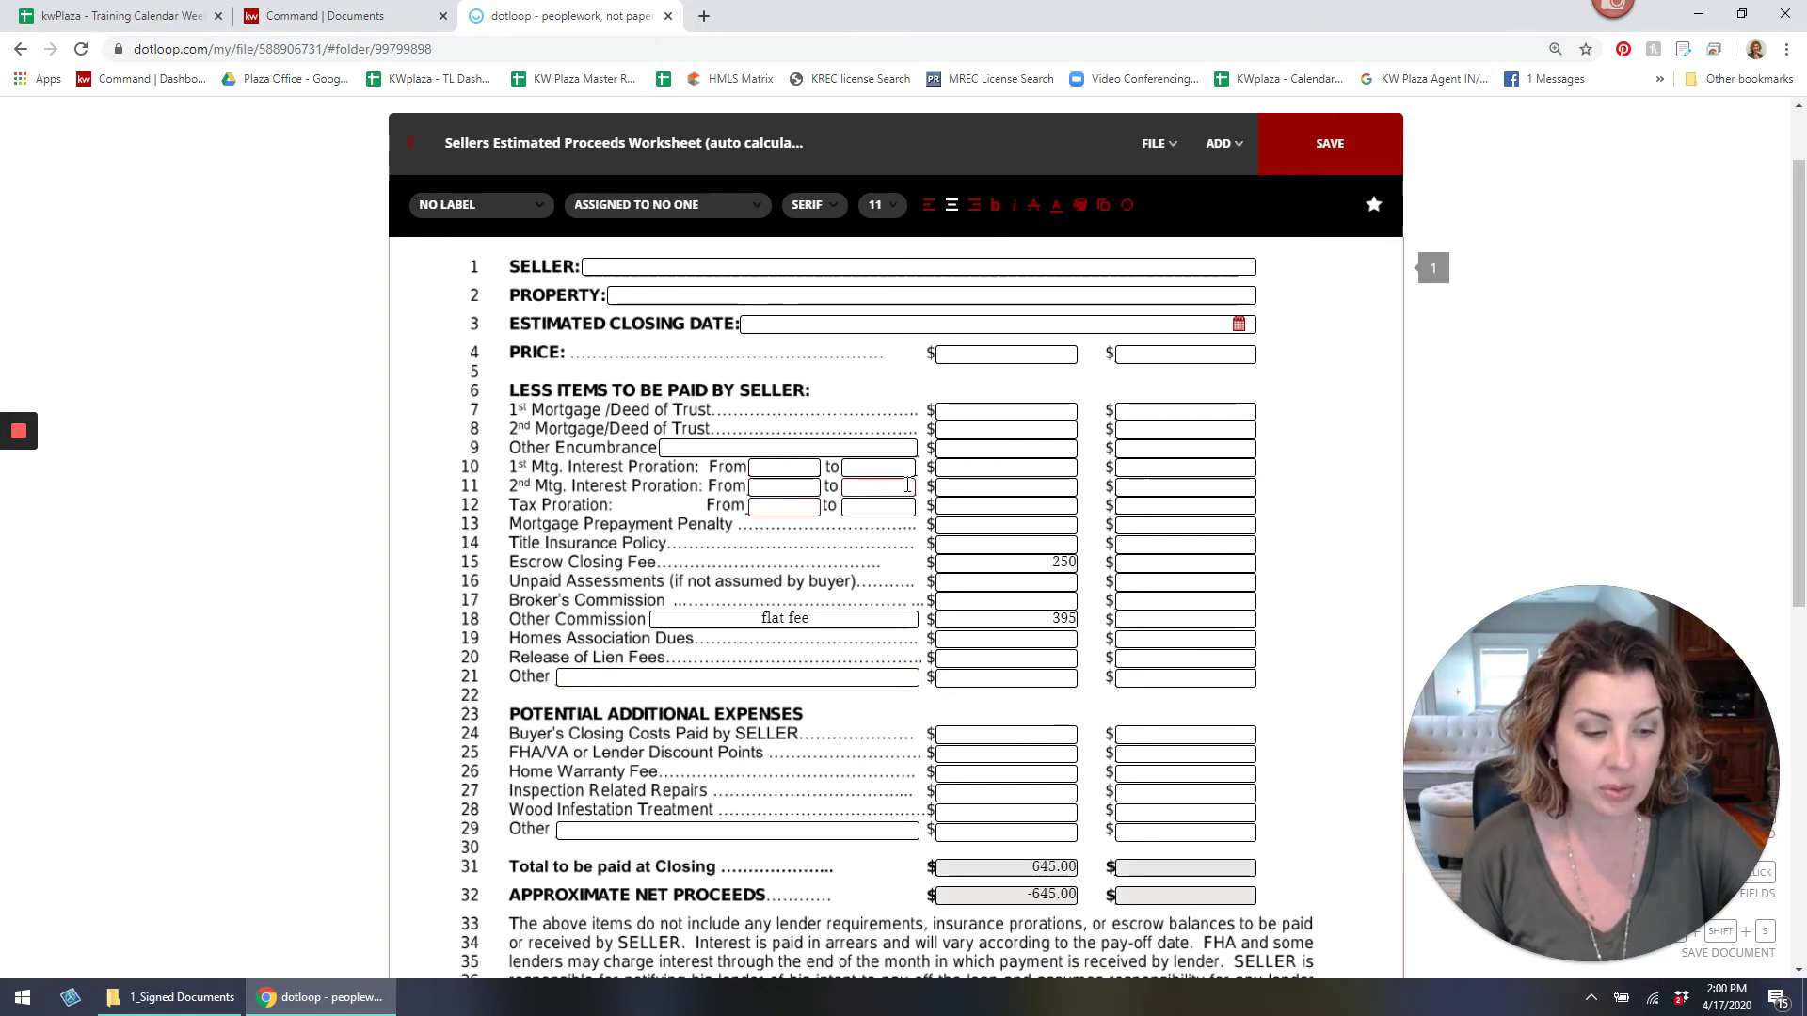
{"action": "type", "text": "01/"}
{"action": "key", "text": "BackSpace"}
{"action": "key", "text": "BackSpace"}
{"action": "key", "text": "BackSpace"}
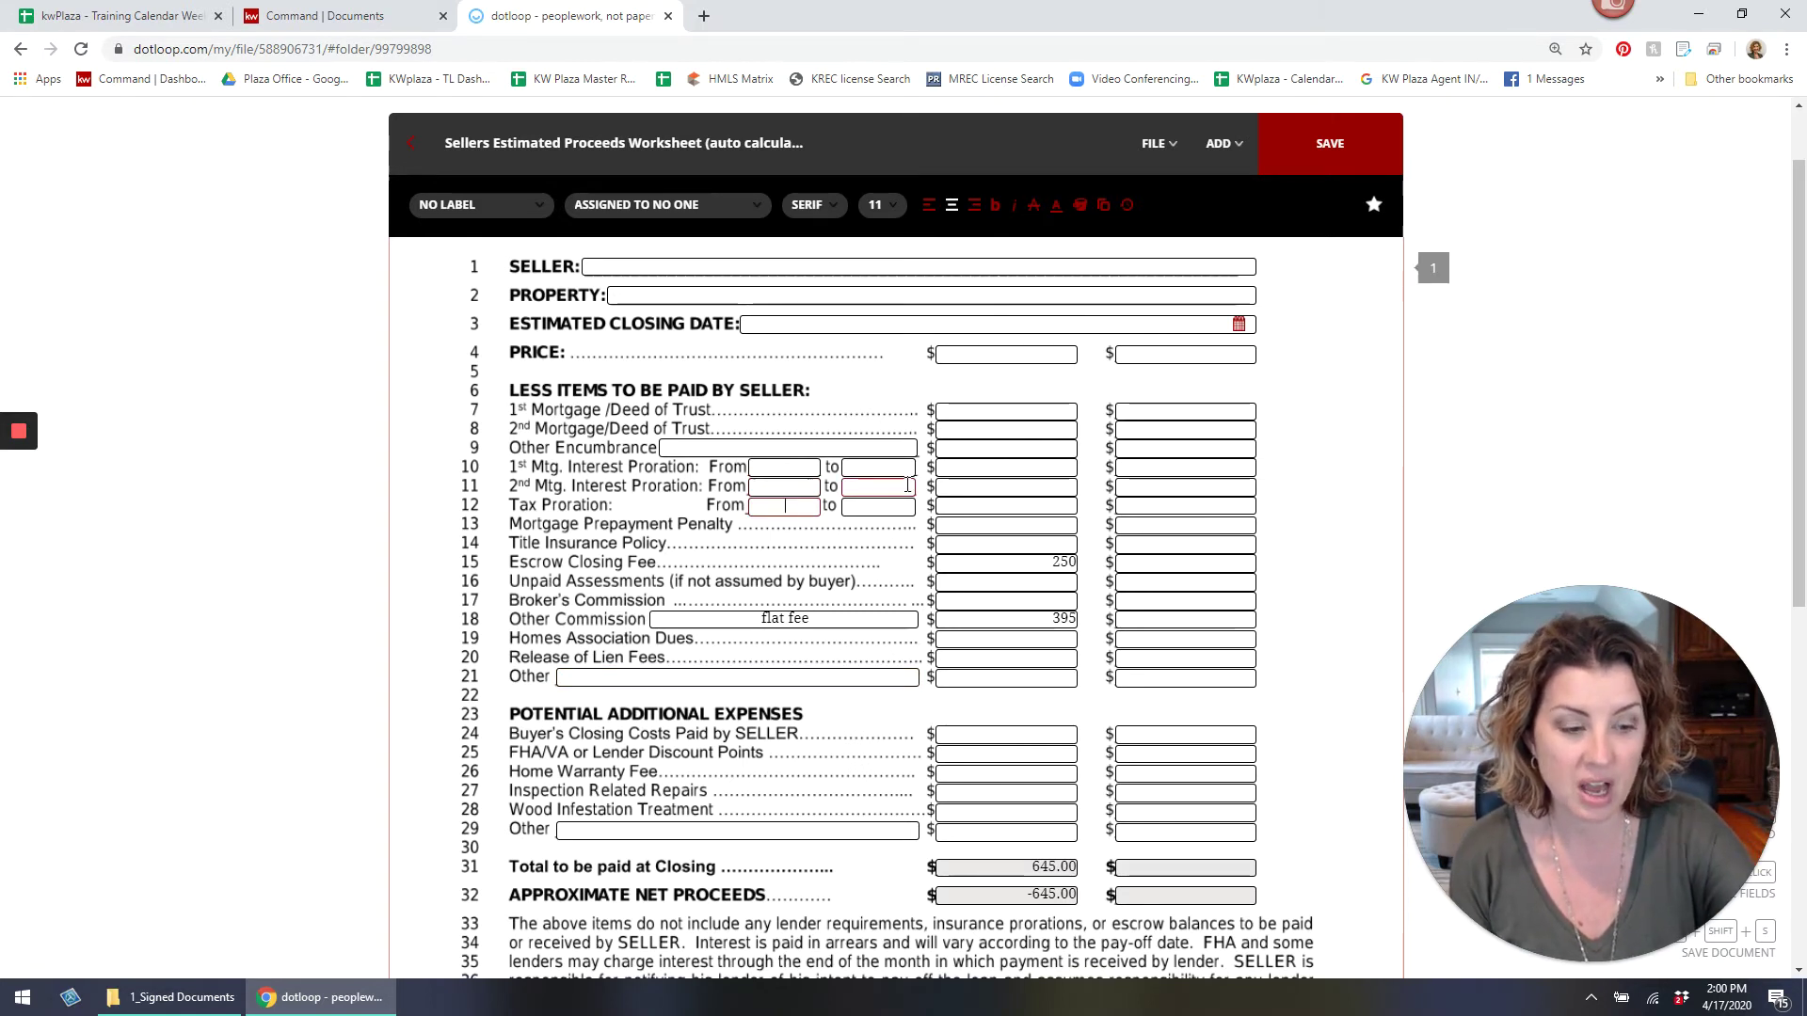
{"action": "type", "text": "1/1/2020"}
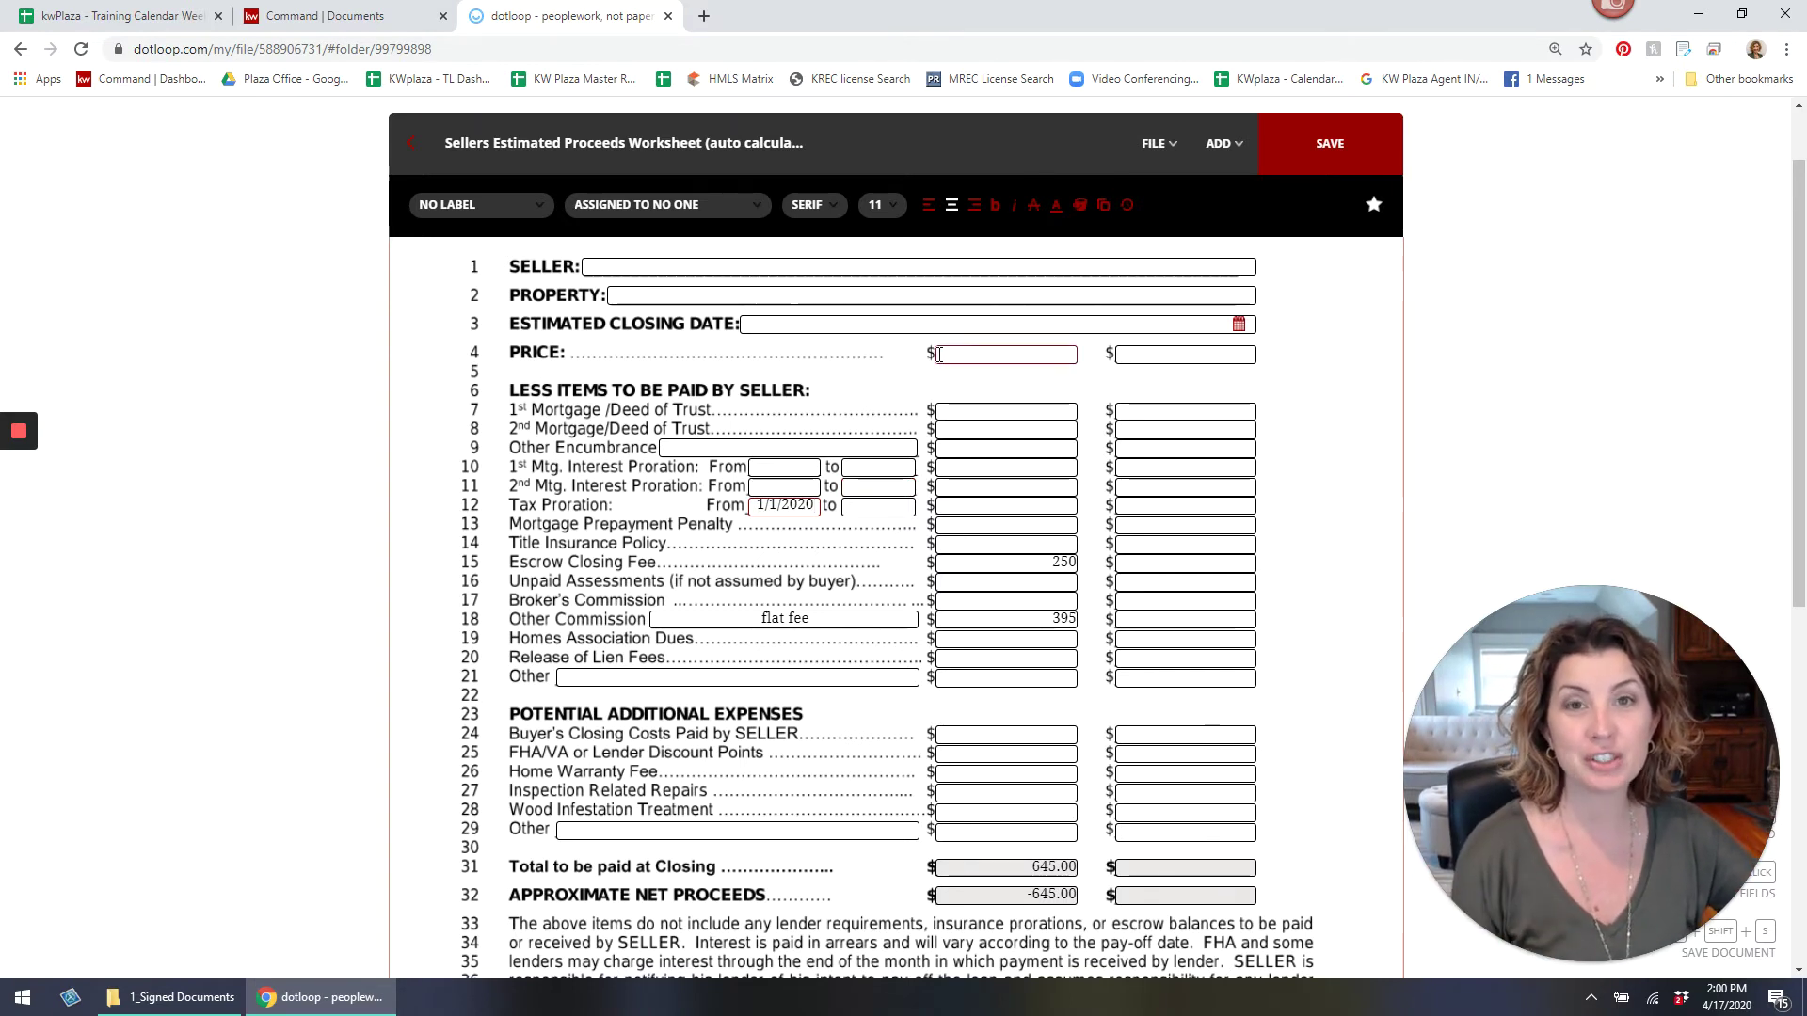
{"action": "left_click", "coordinate": [1306, 139]}
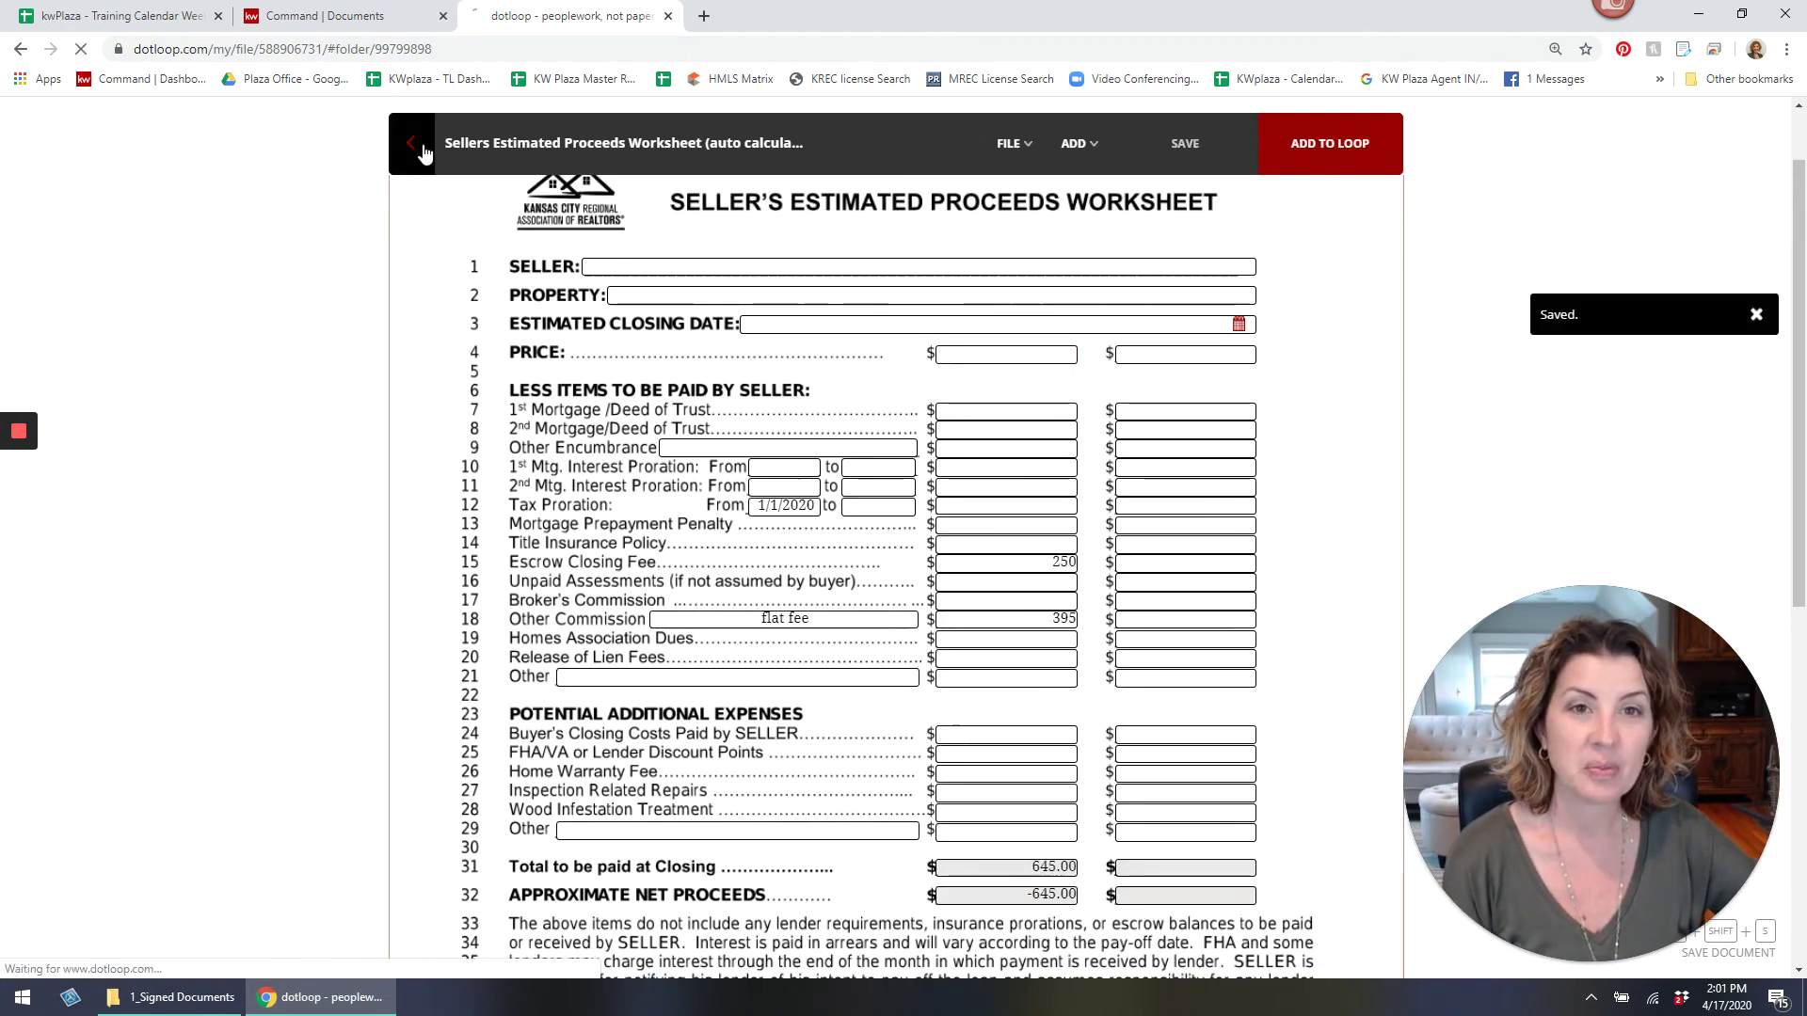
{"action": "left_click", "coordinate": [414, 144]}
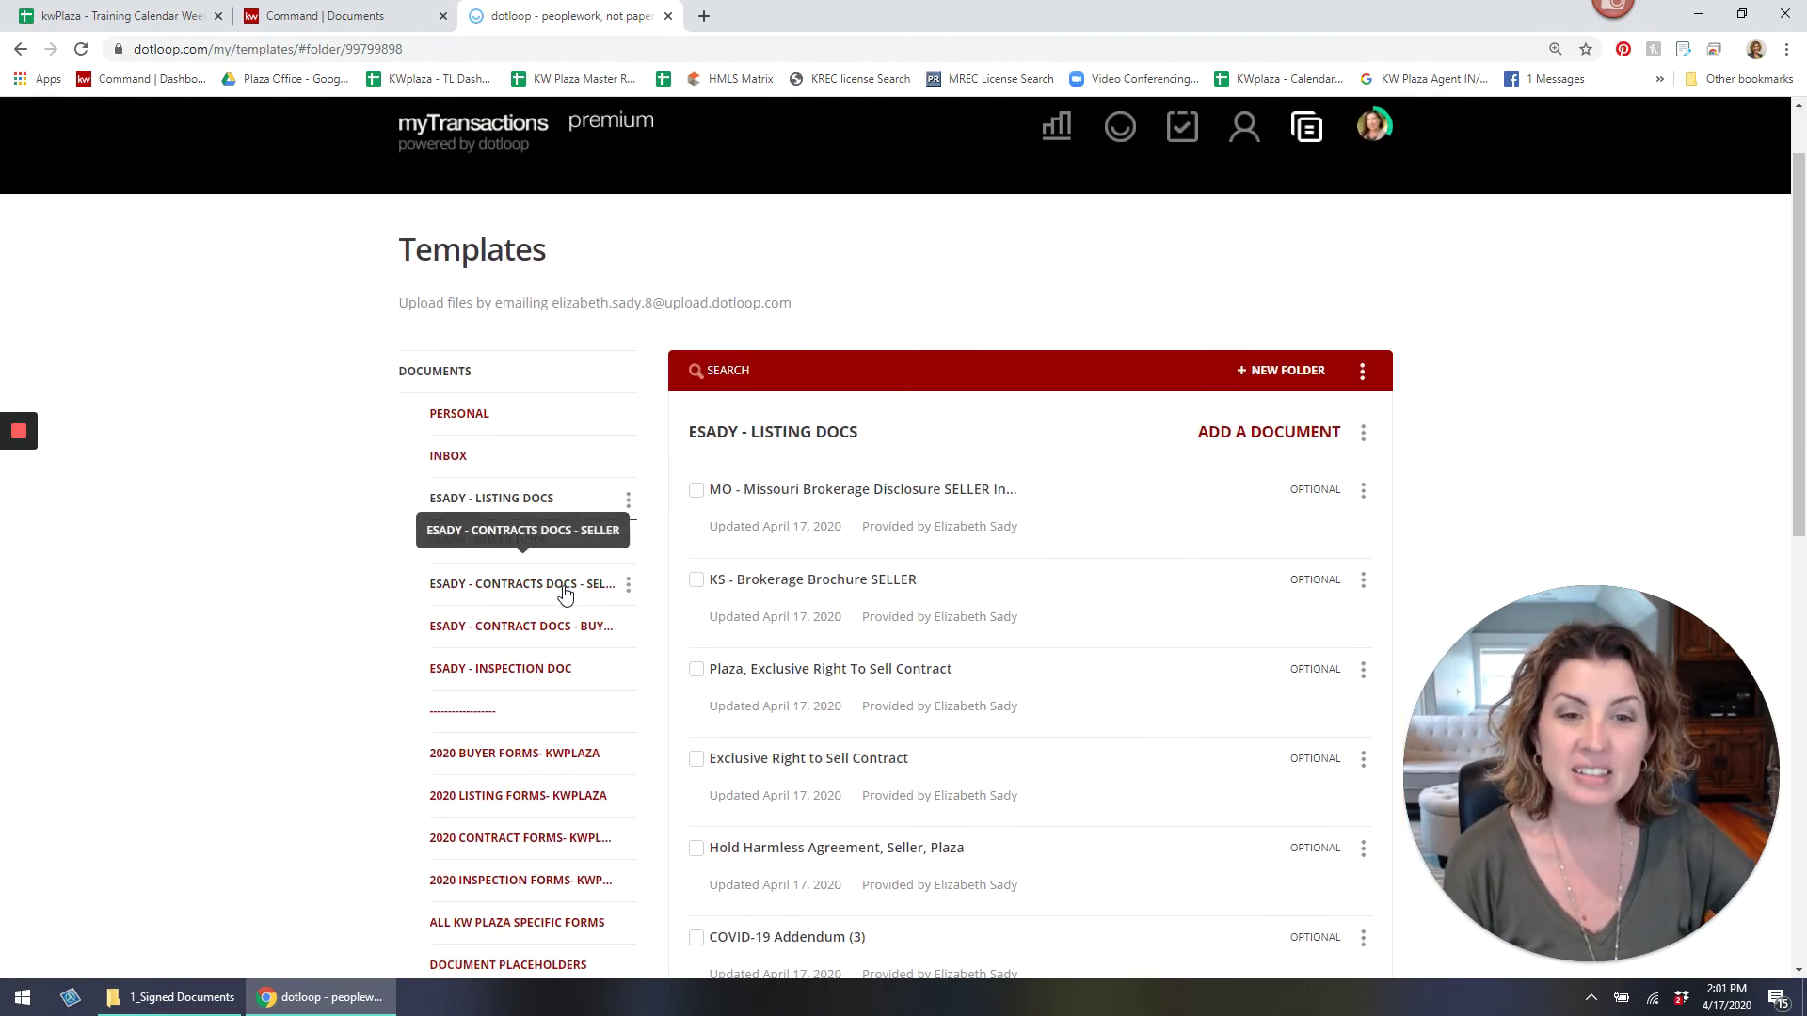
Show the four seller contract forms in the ESADY - CONTRACTS DOCS - SELLER folder.
{"action": "left_click", "coordinate": [563, 586]}
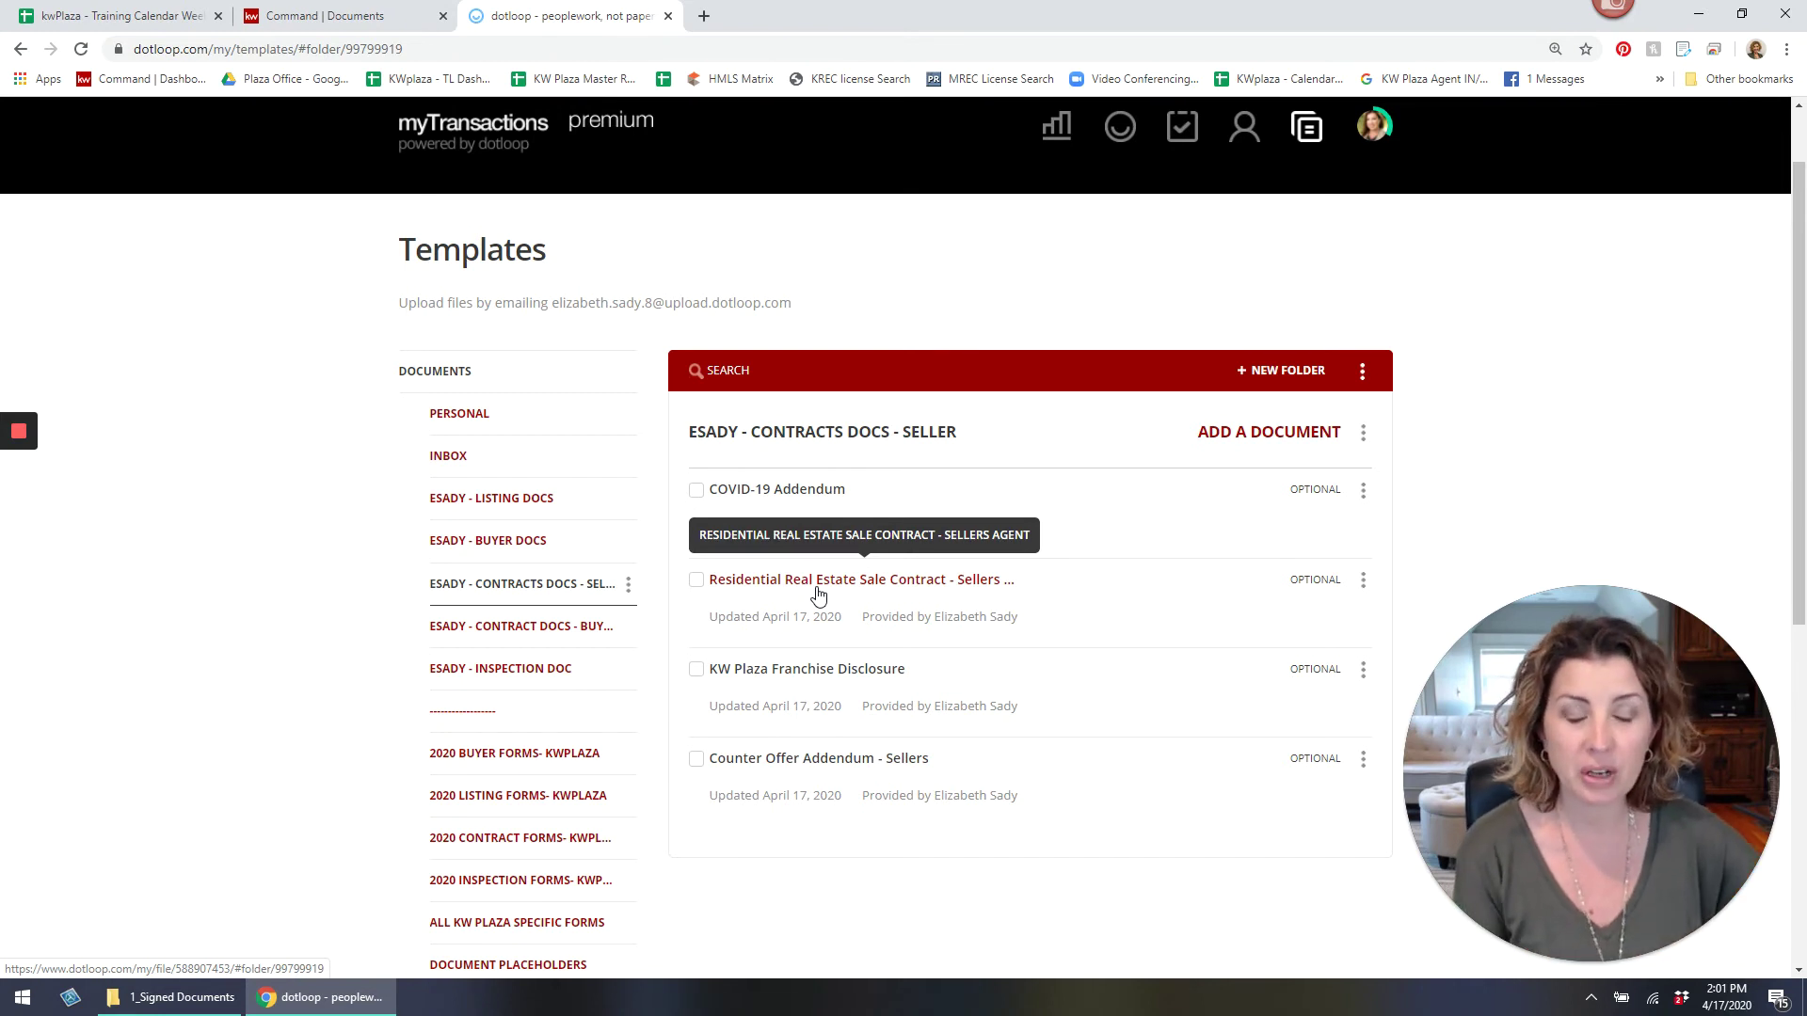
{"action": "scroll", "coordinate": [1514, 268], "scroll_direction": "up", "scroll_amount": 1}
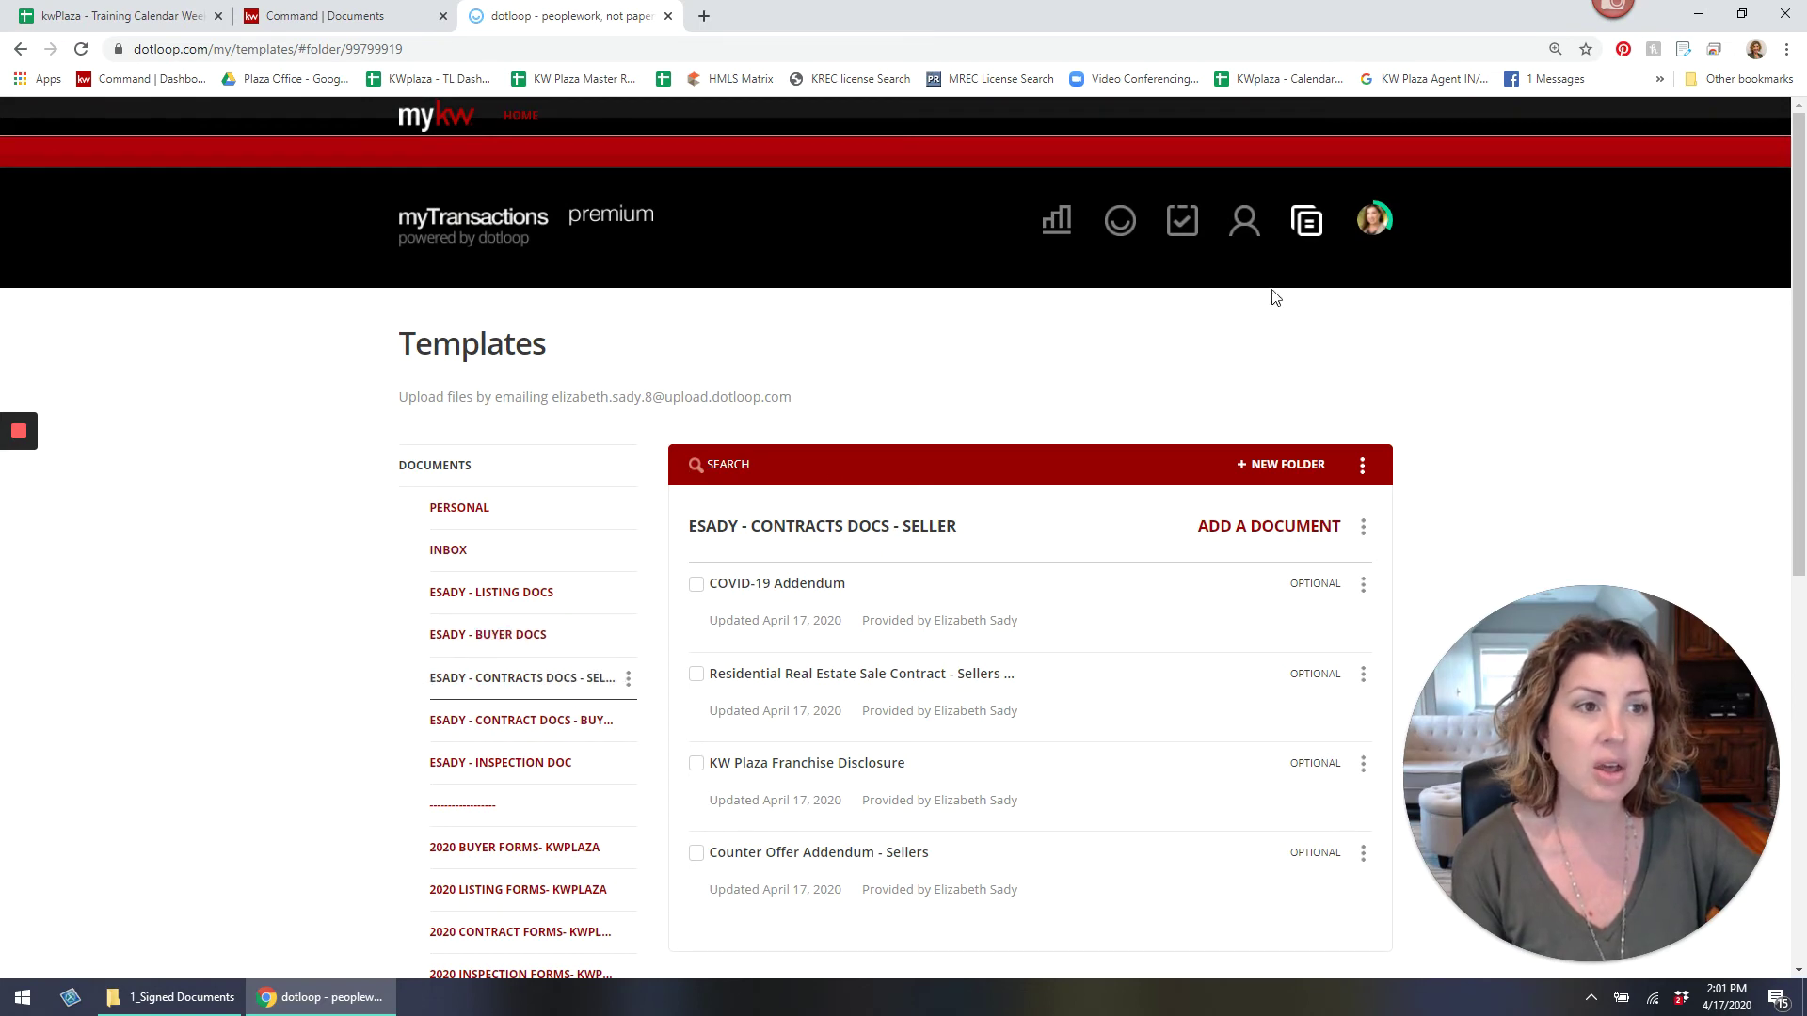
Search the Loops list for the client's name and property address, then start a new loop.
{"action": "left_click", "coordinate": [1120, 222]}
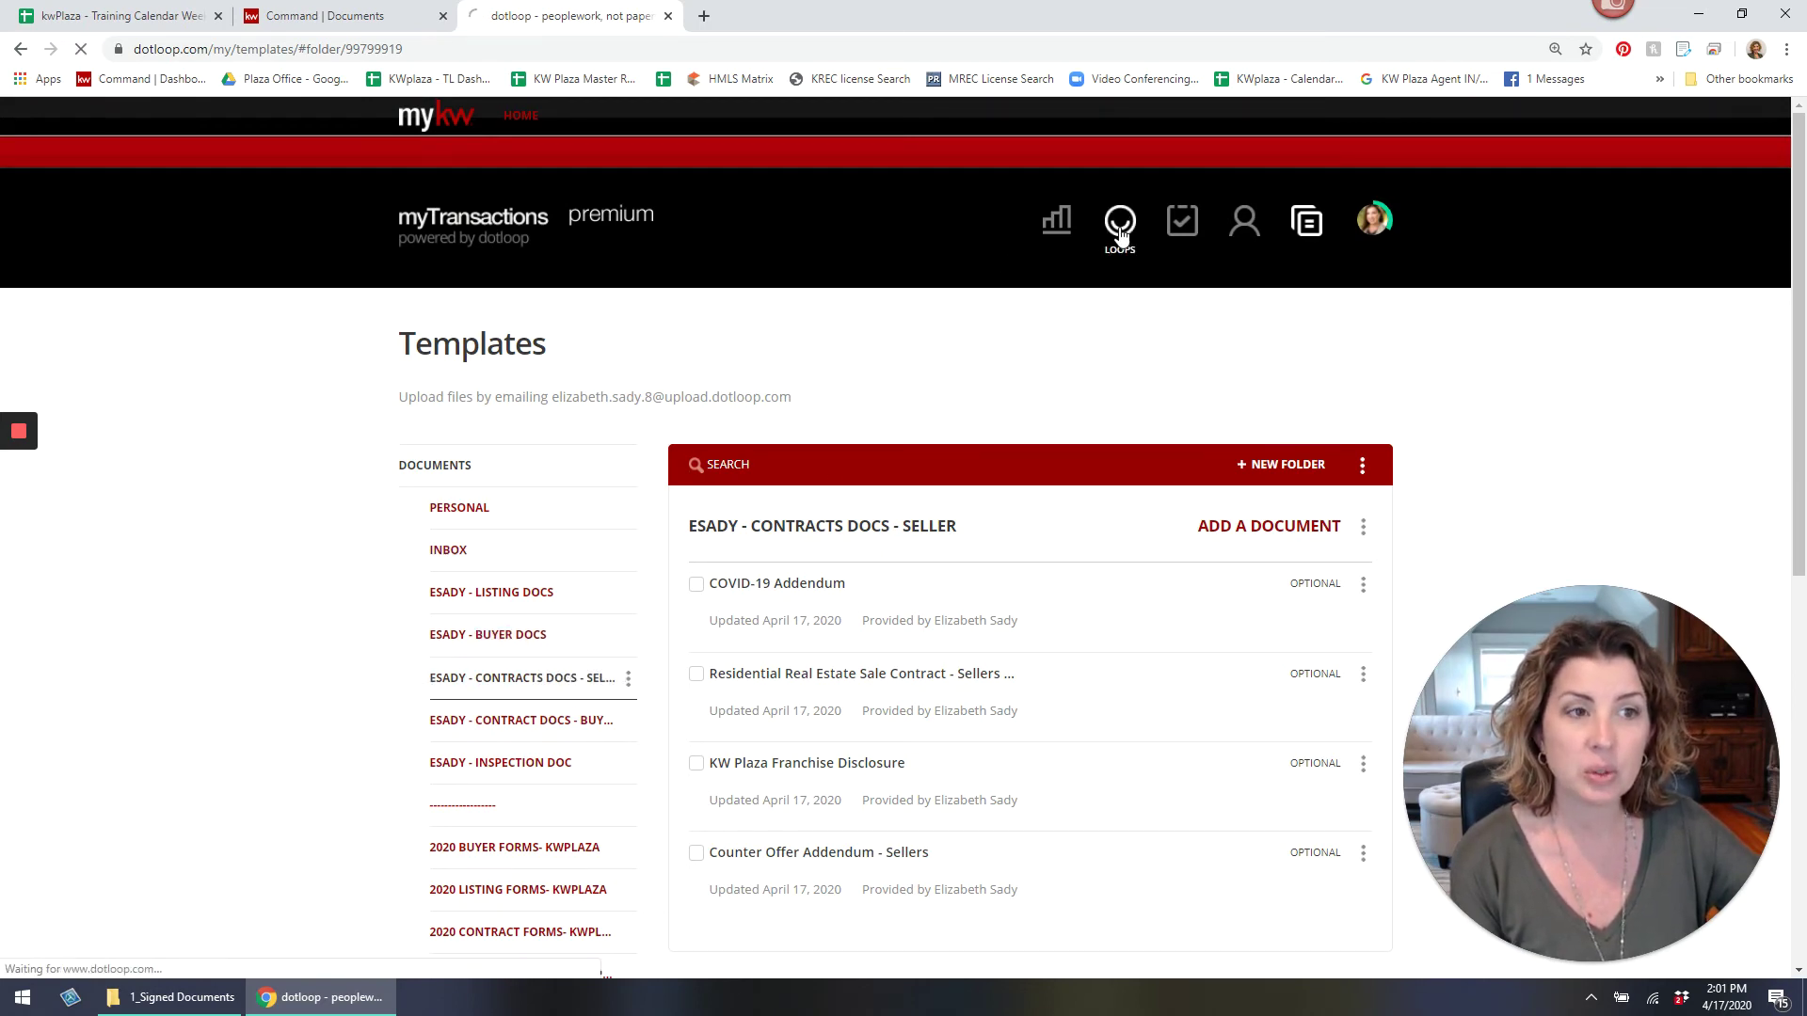
{"action": "left_click", "coordinate": [574, 332]}
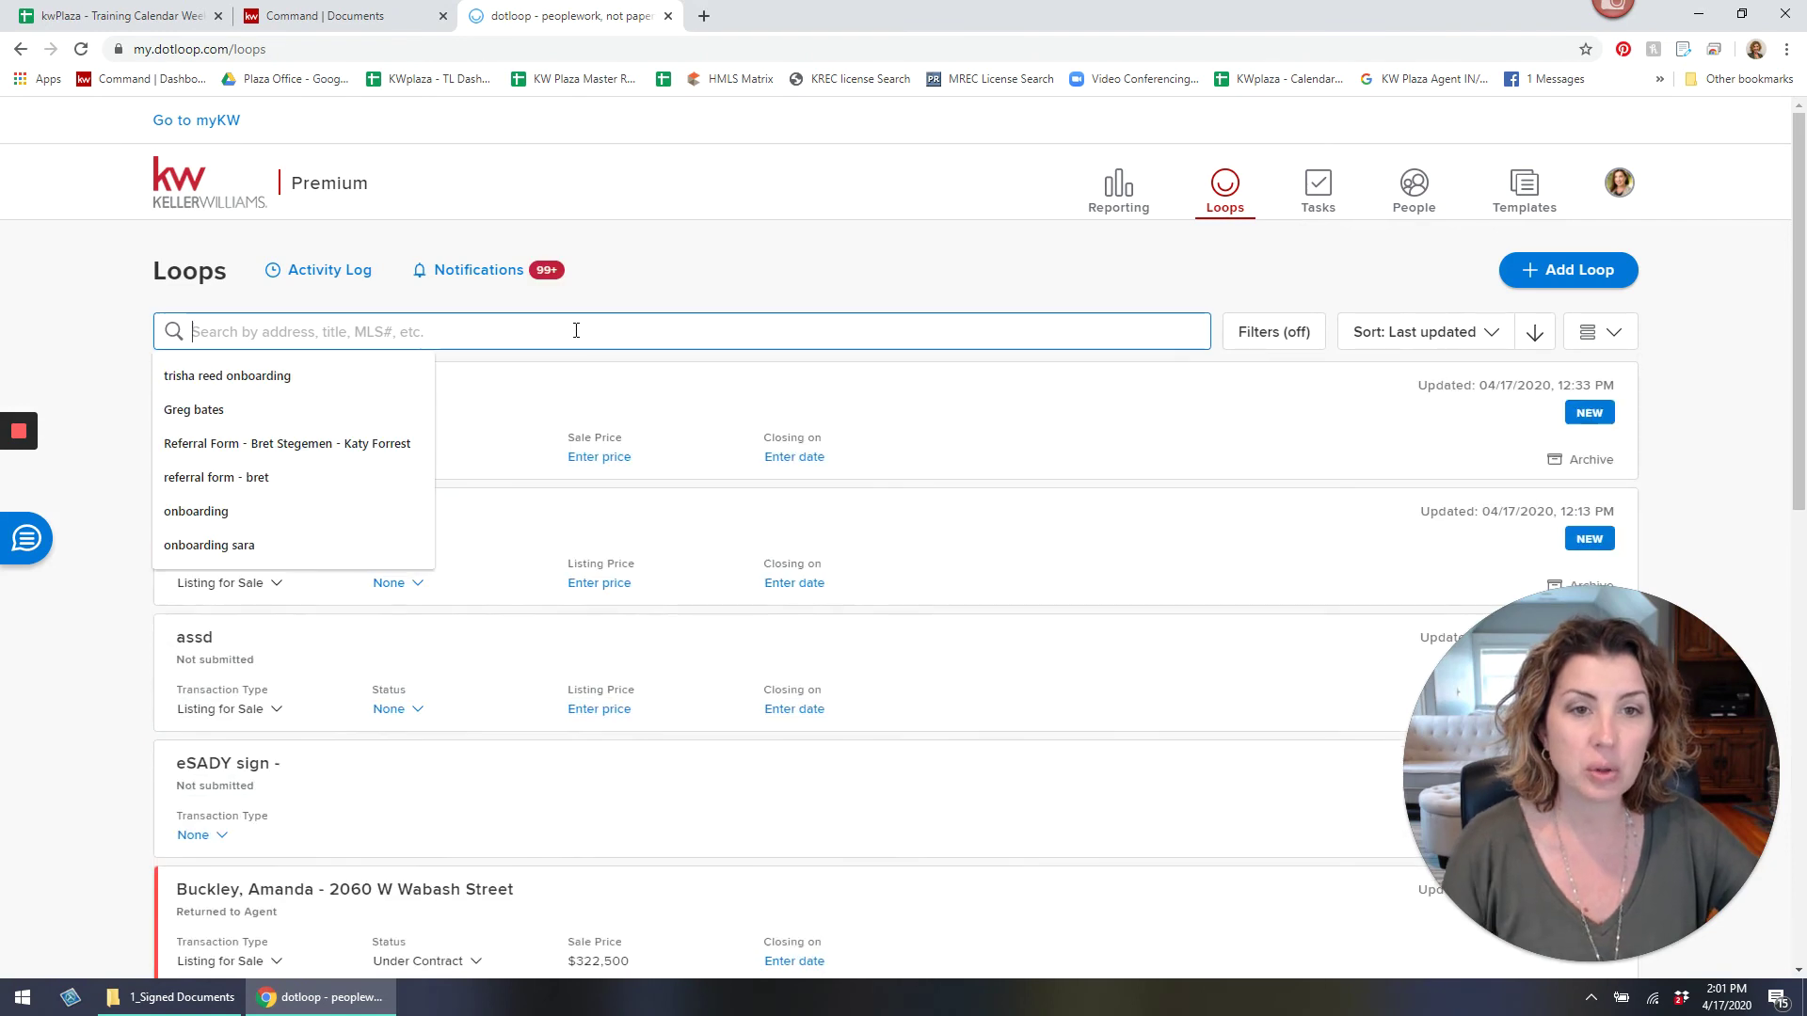
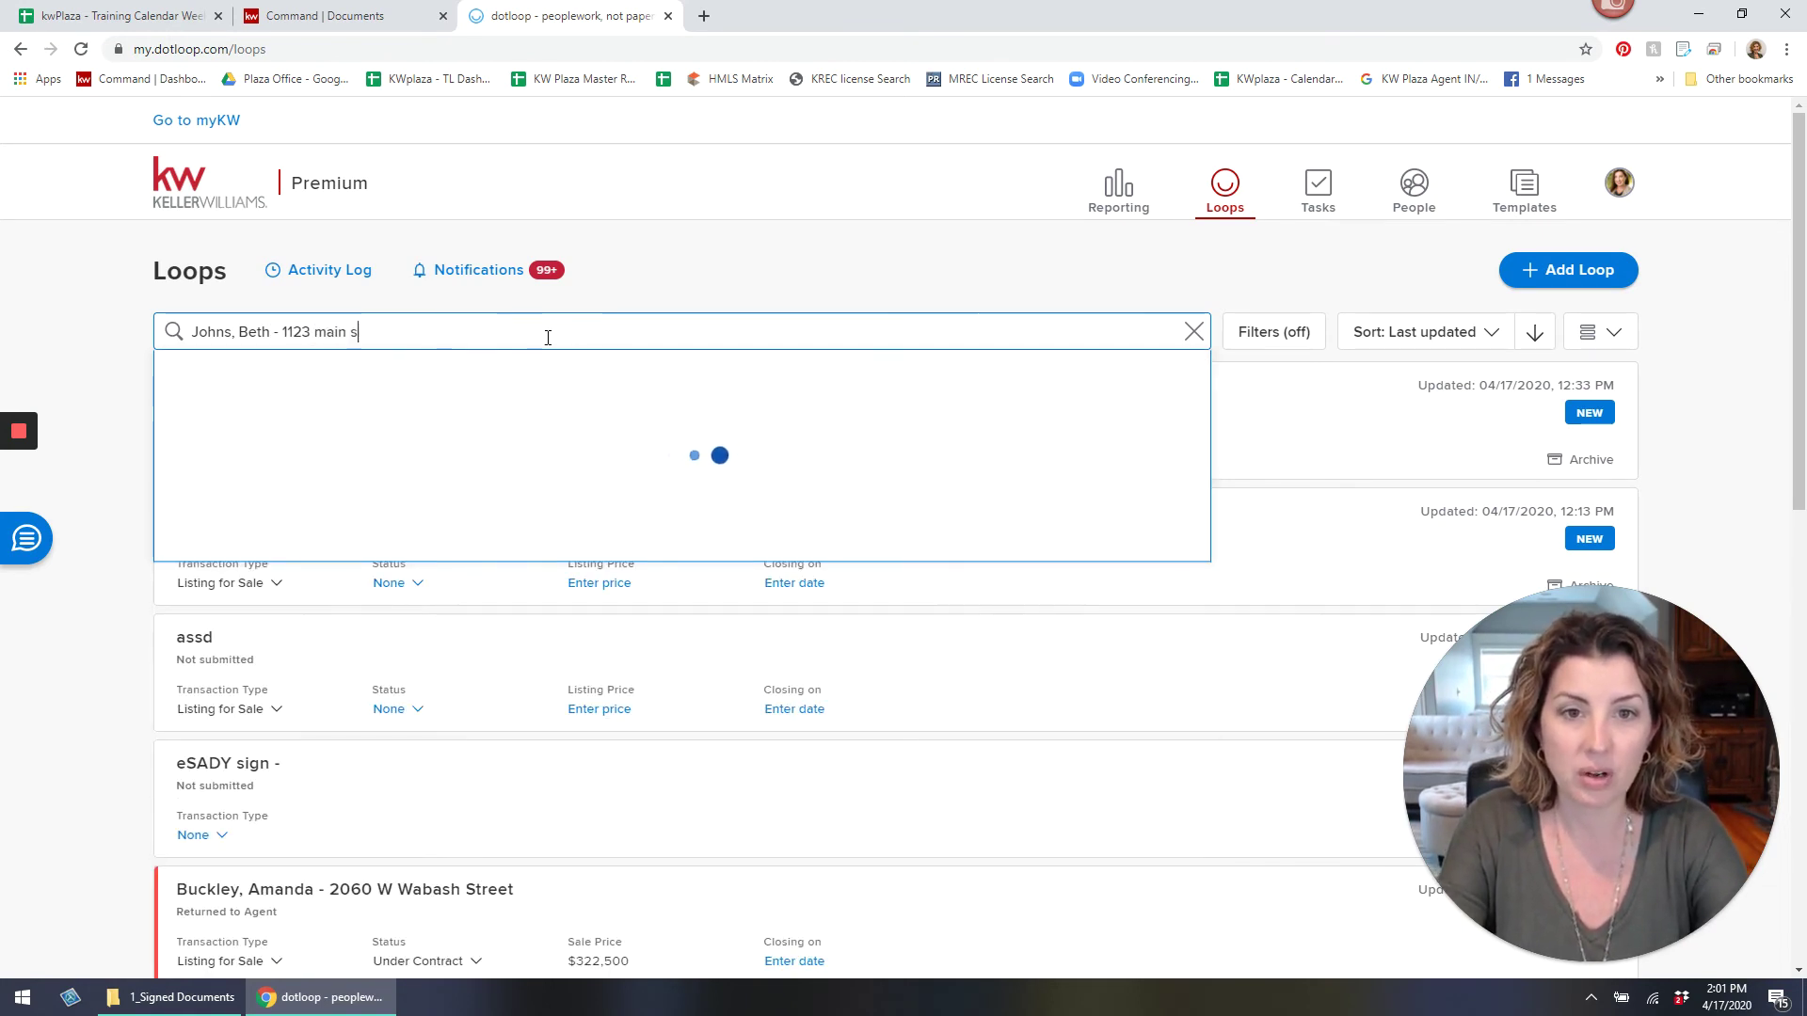
{"action": "key", "text": "Return"}
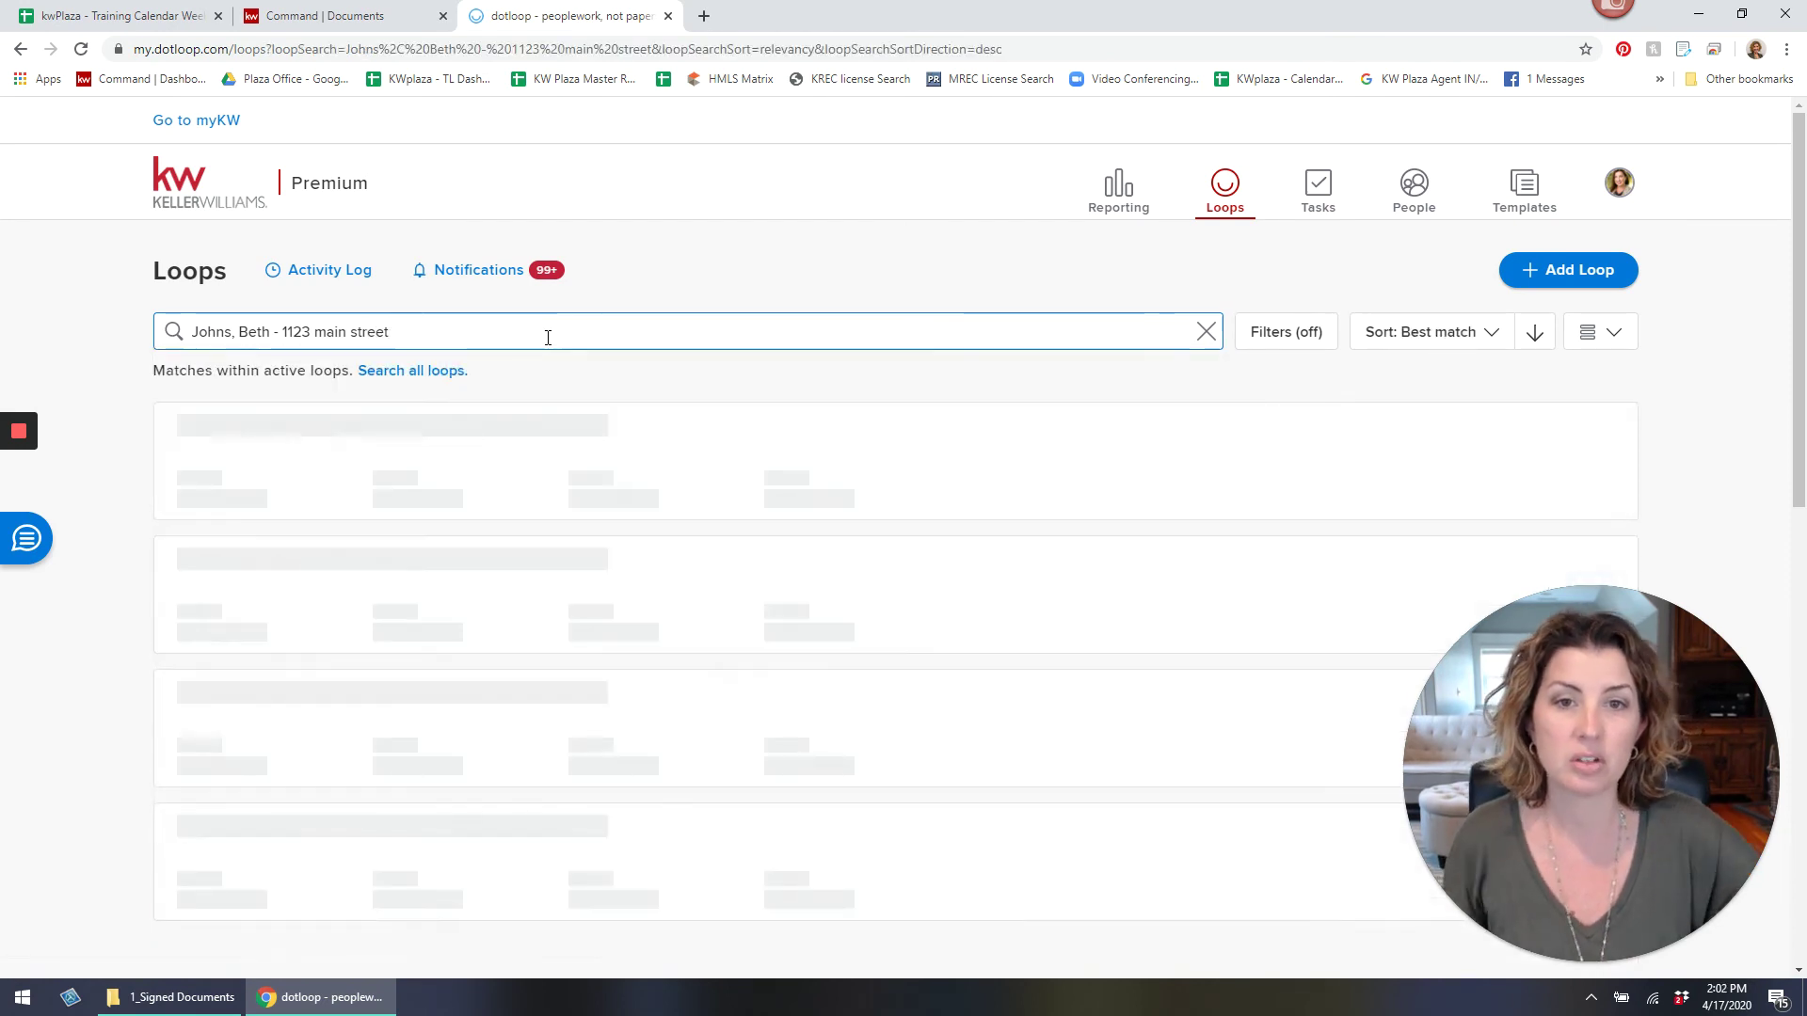
{"action": "left_click", "coordinate": [1526, 281]}
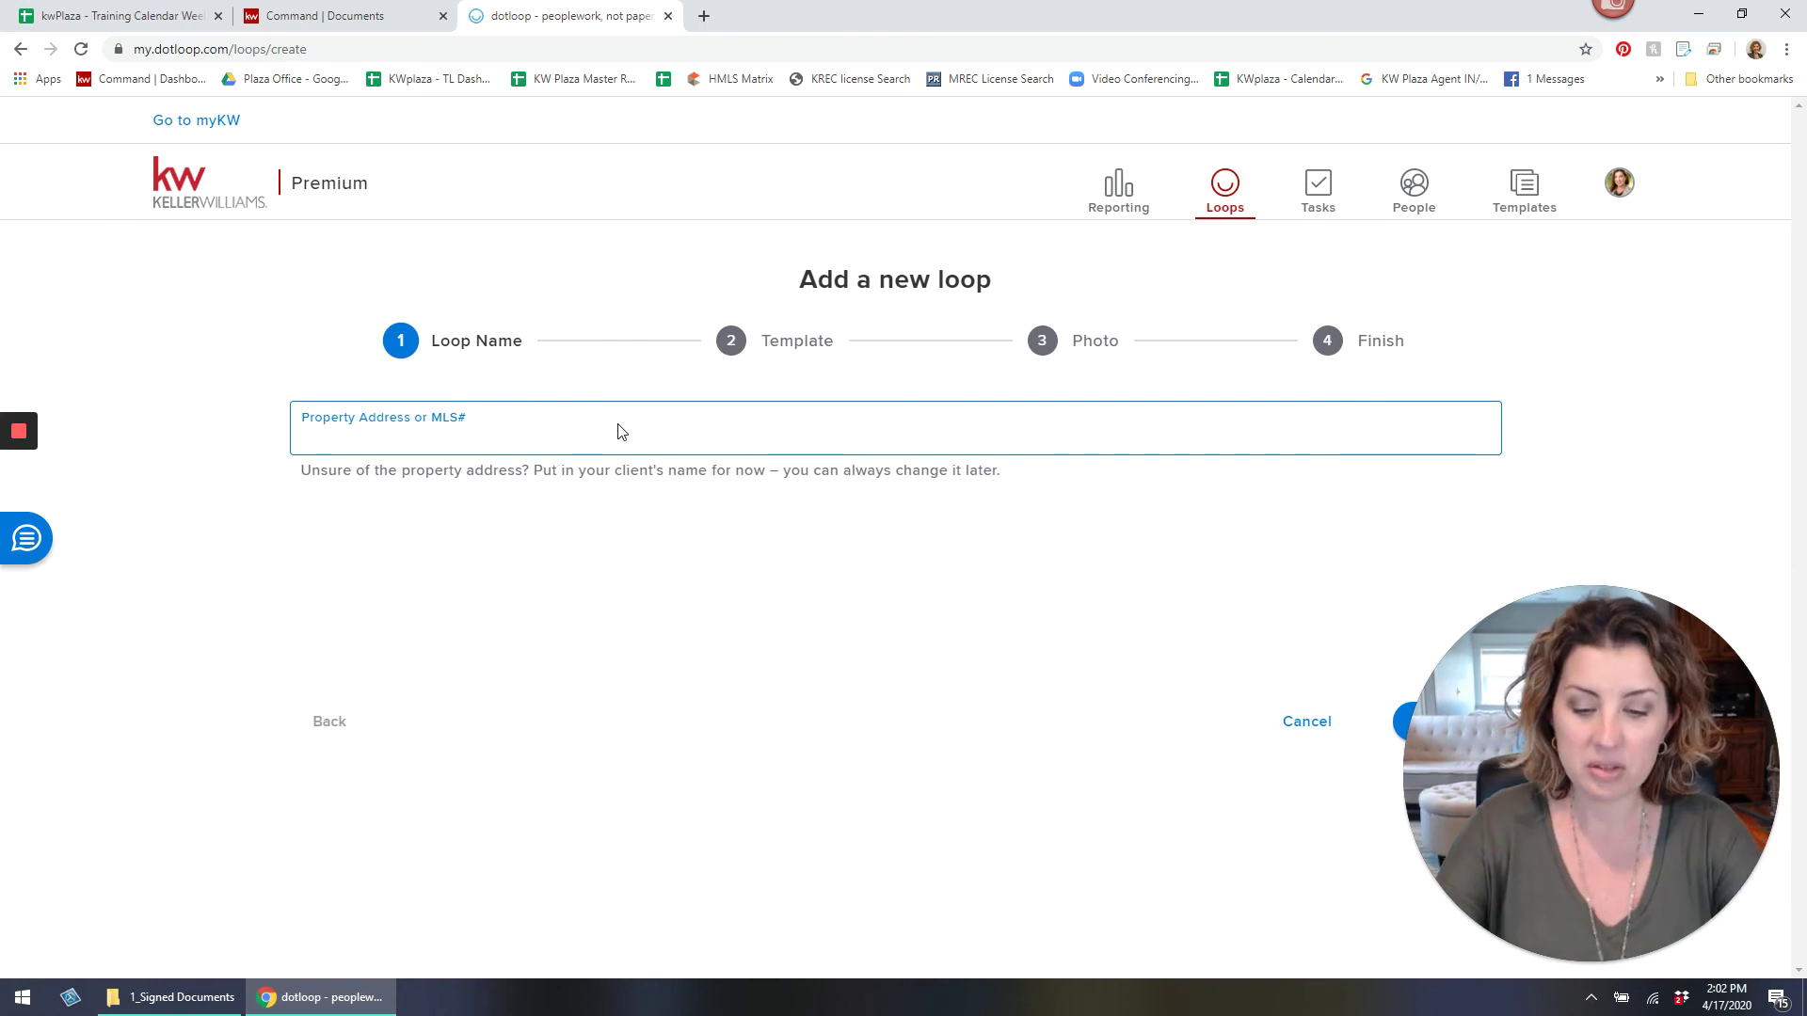
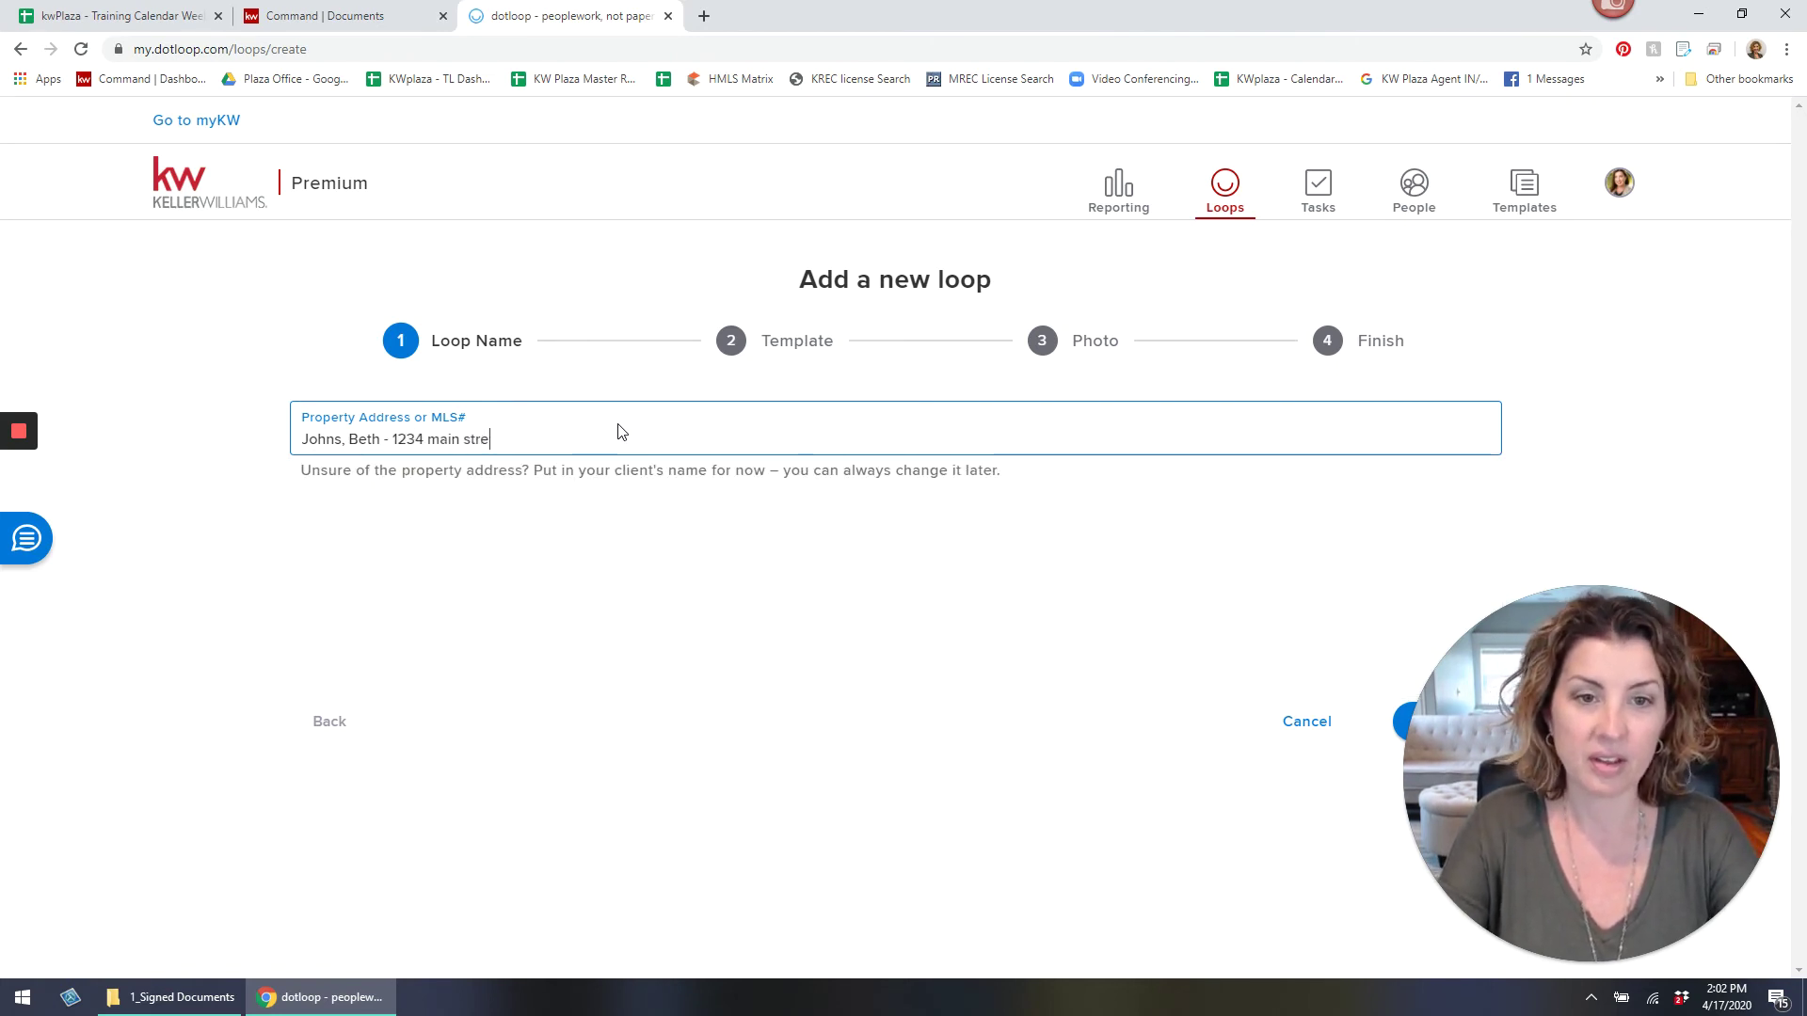
Name the new loop with the client's name and property address.
{"action": "key", "text": "Return"}
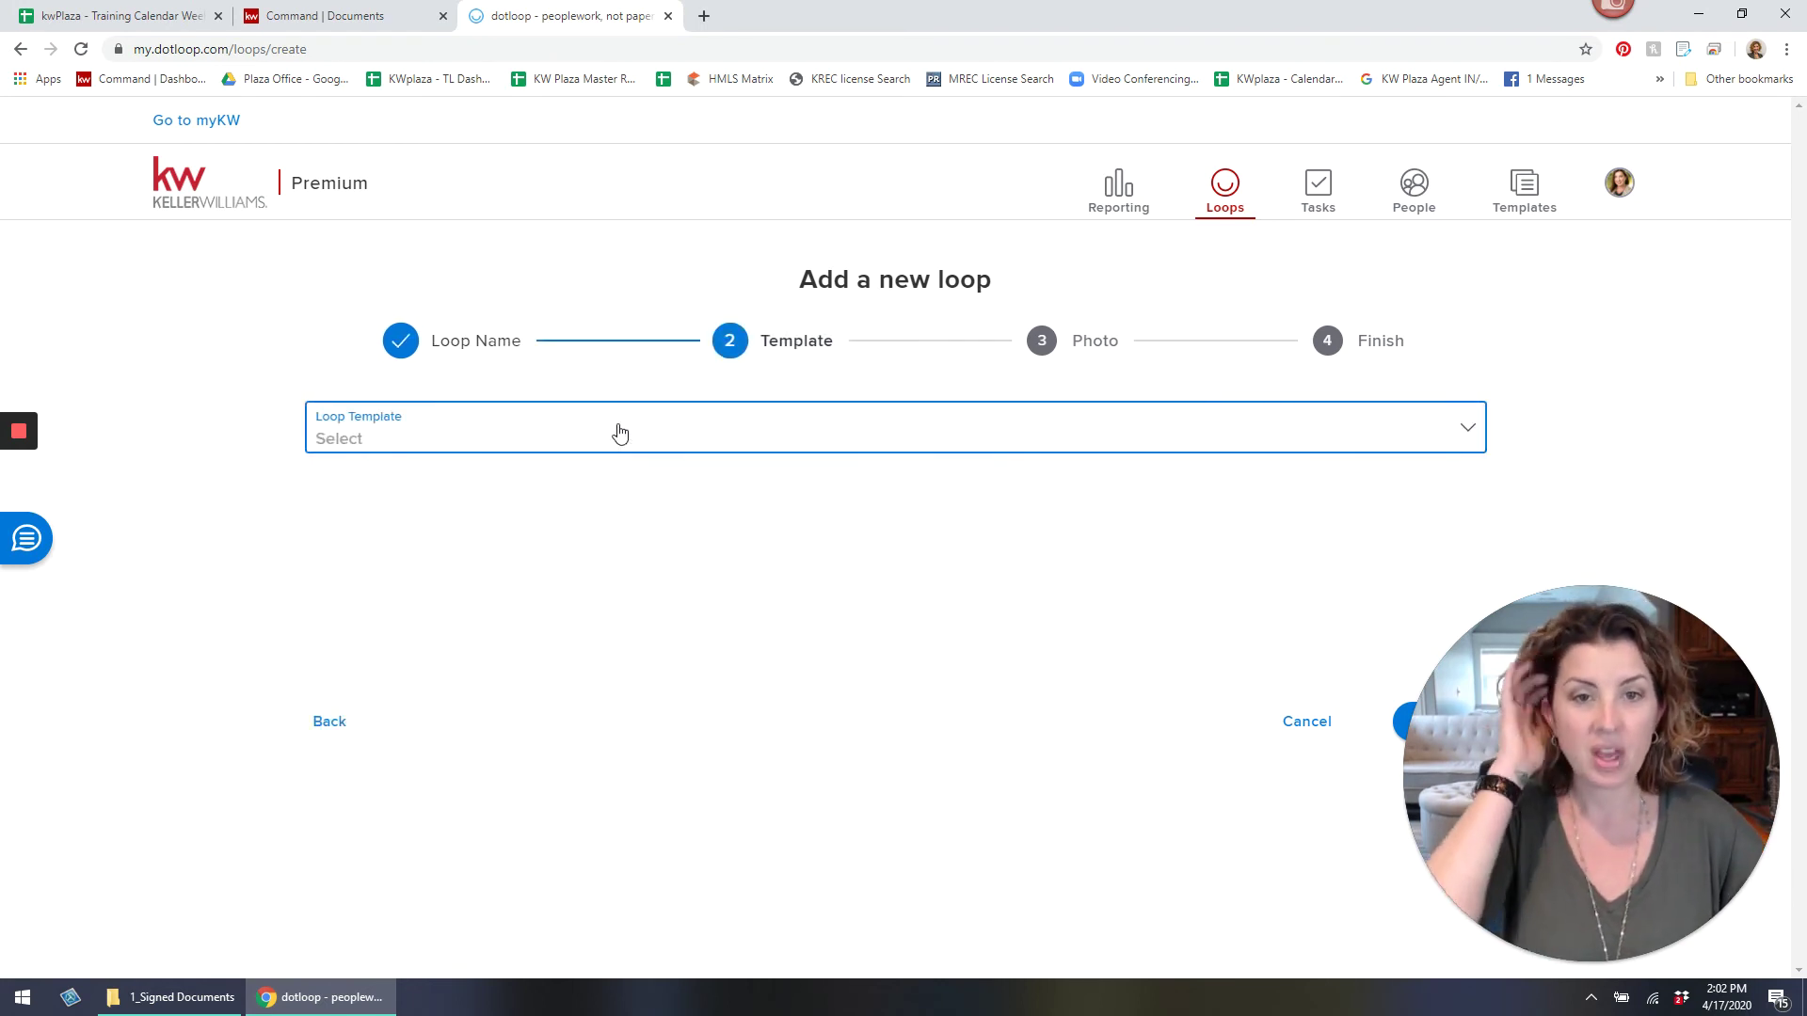
Choose the Buyer FOLDERS ONLY loop template and finish creating the loop.
{"action": "left_click", "coordinate": [620, 433]}
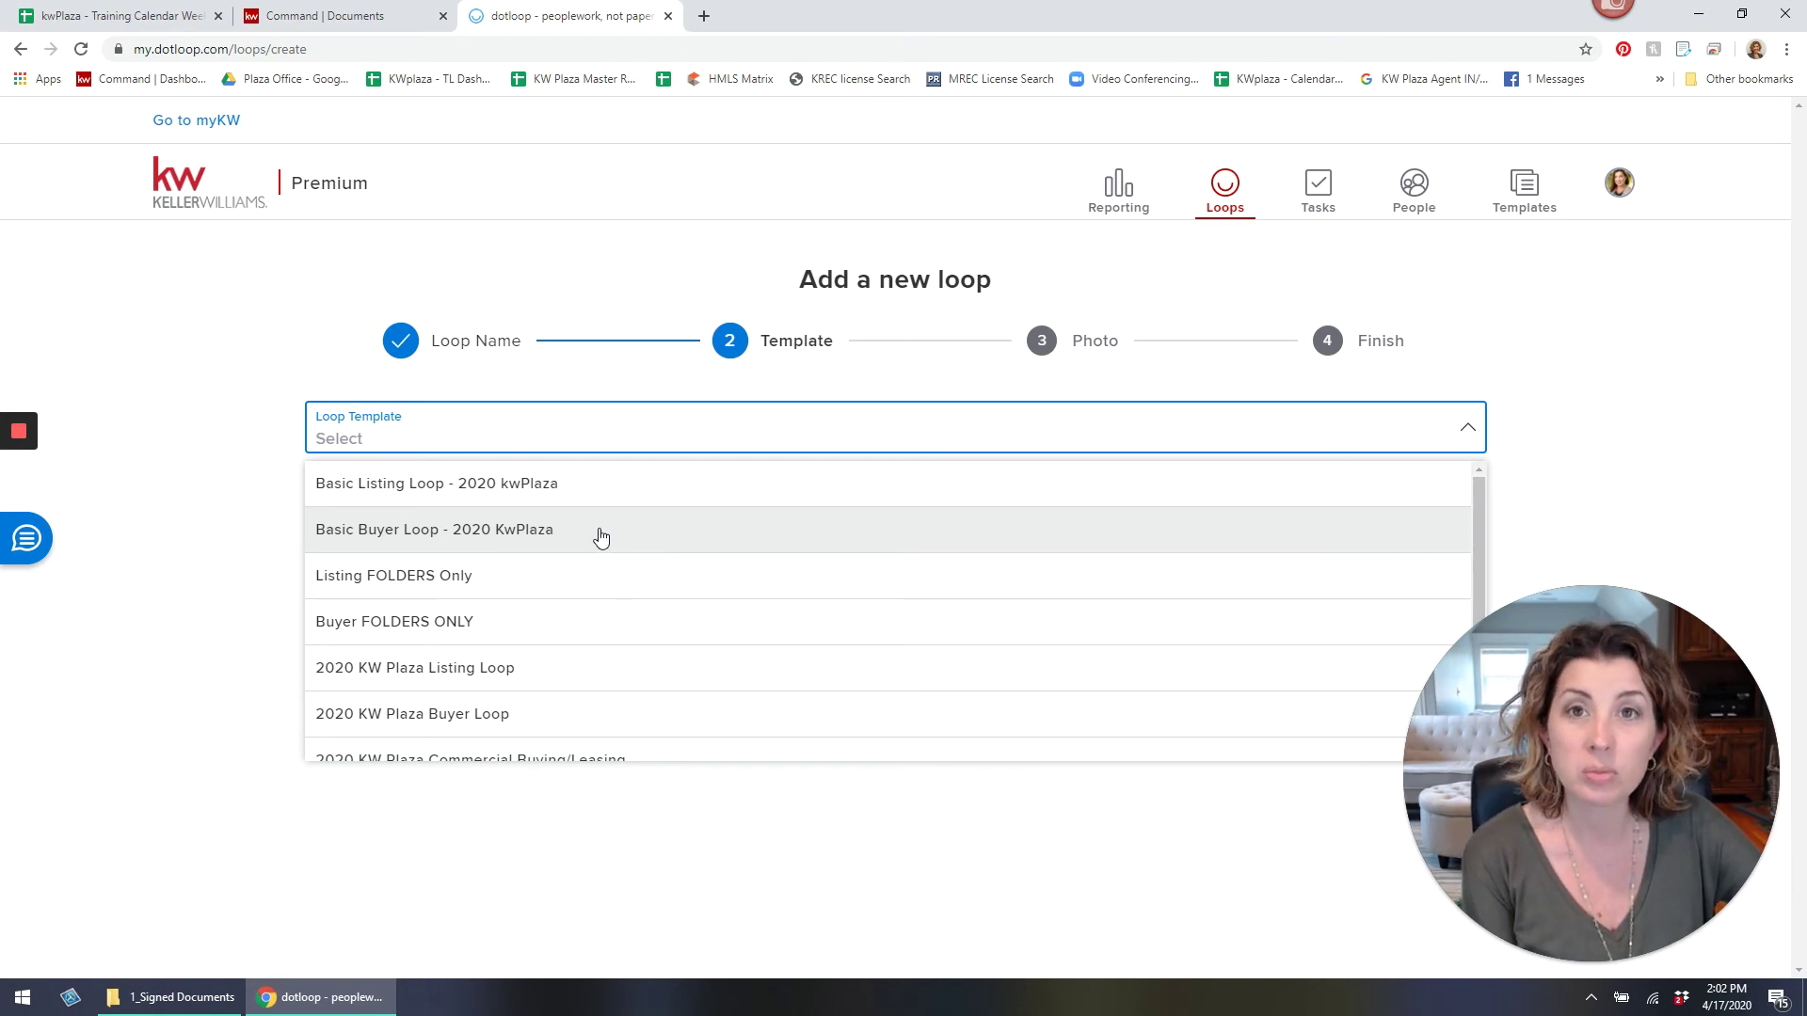
{"action": "left_click", "coordinate": [562, 631]}
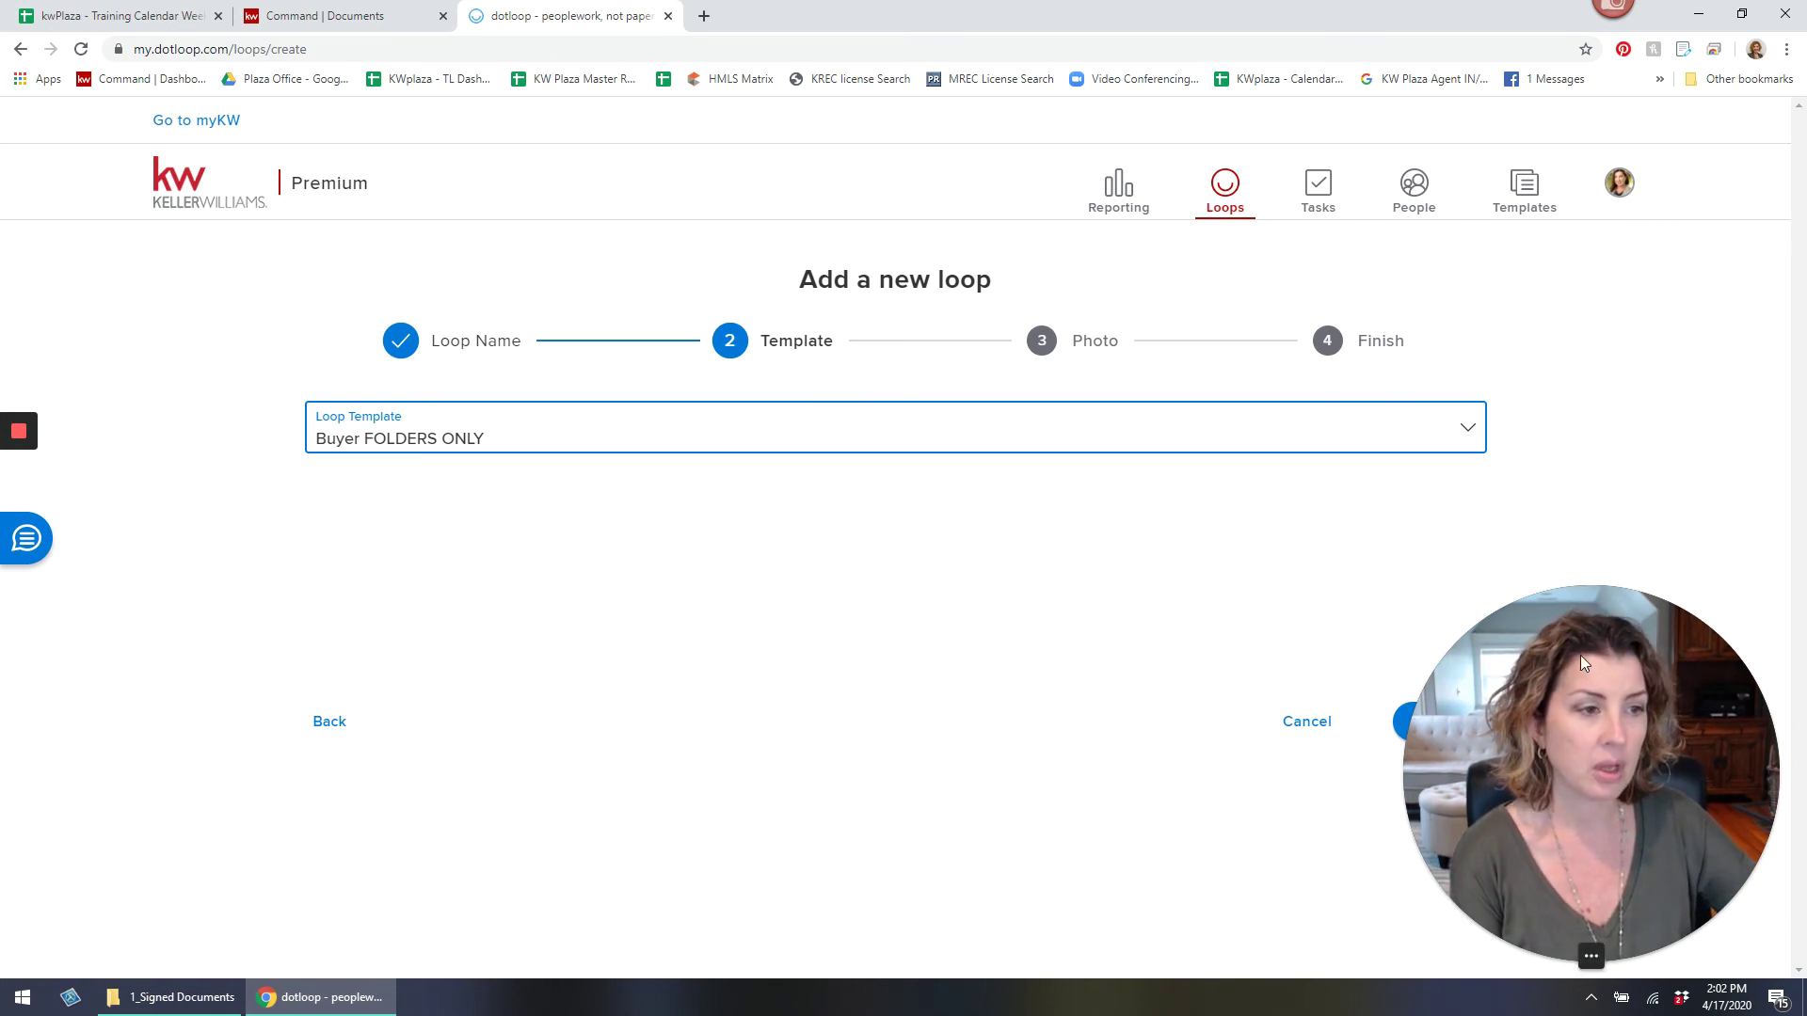
{"action": "left_click", "coordinate": [1408, 727]}
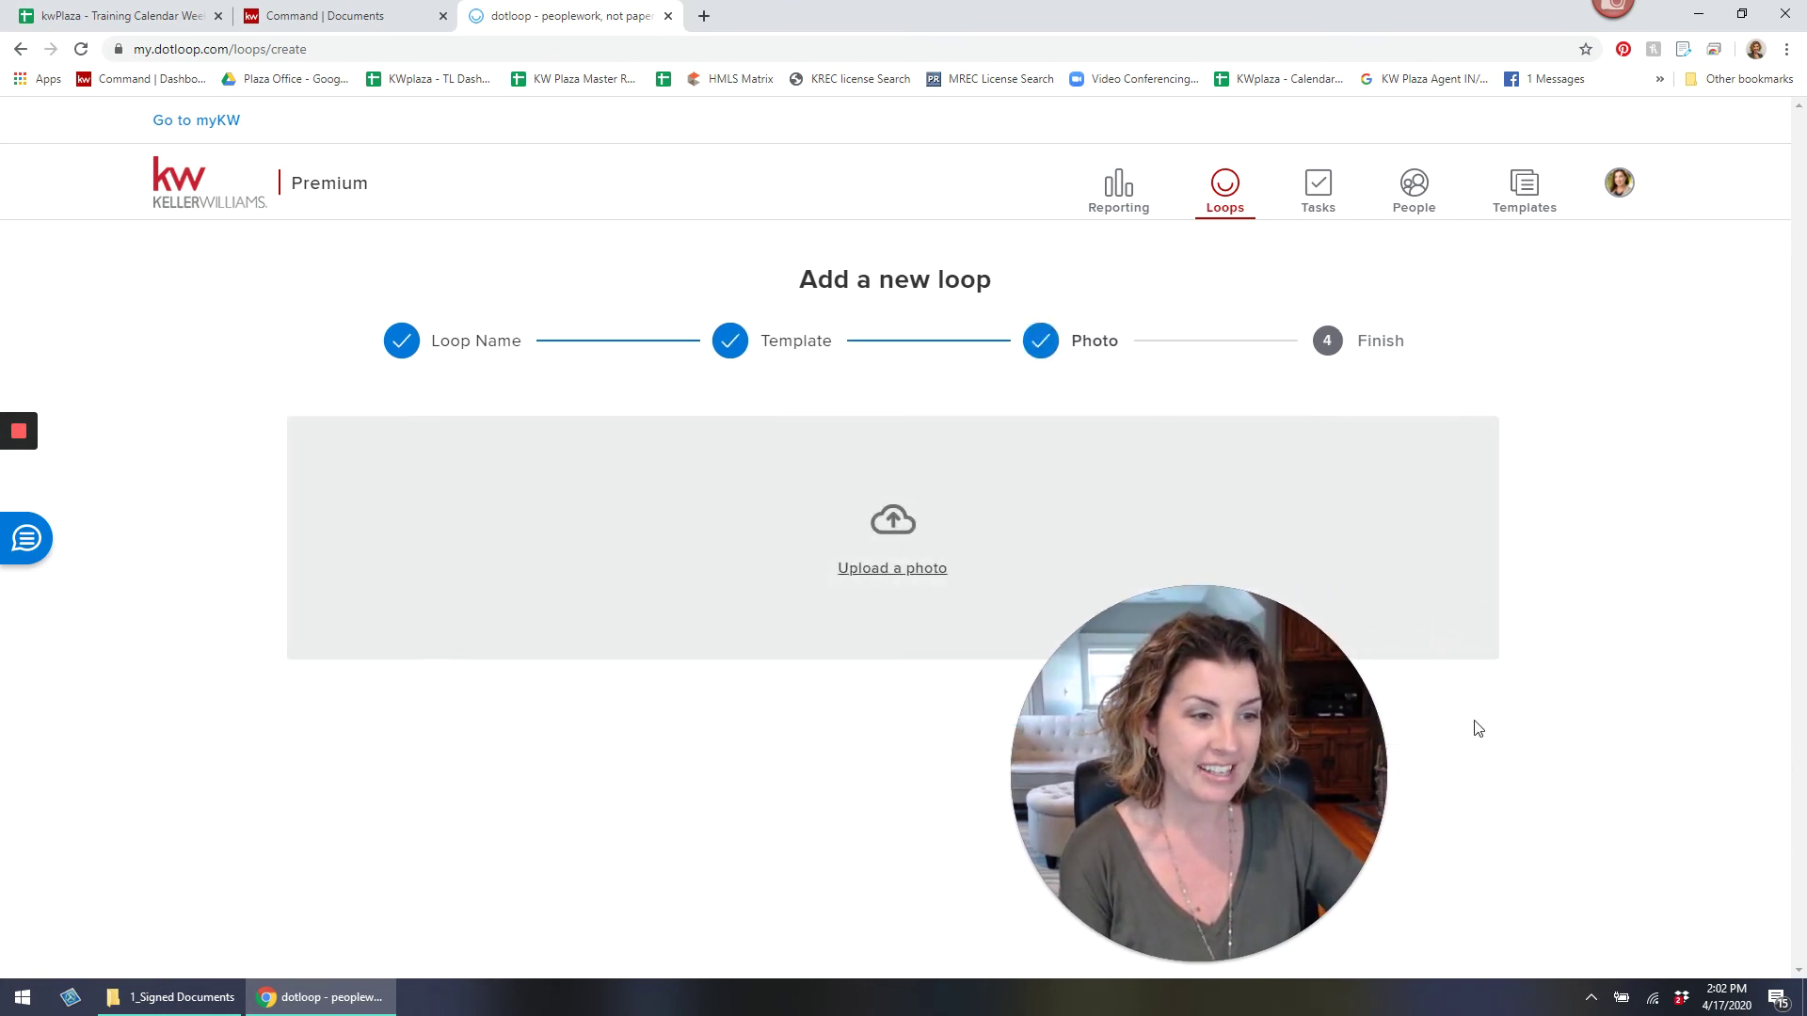
{"action": "left_click", "coordinate": [1470, 724]}
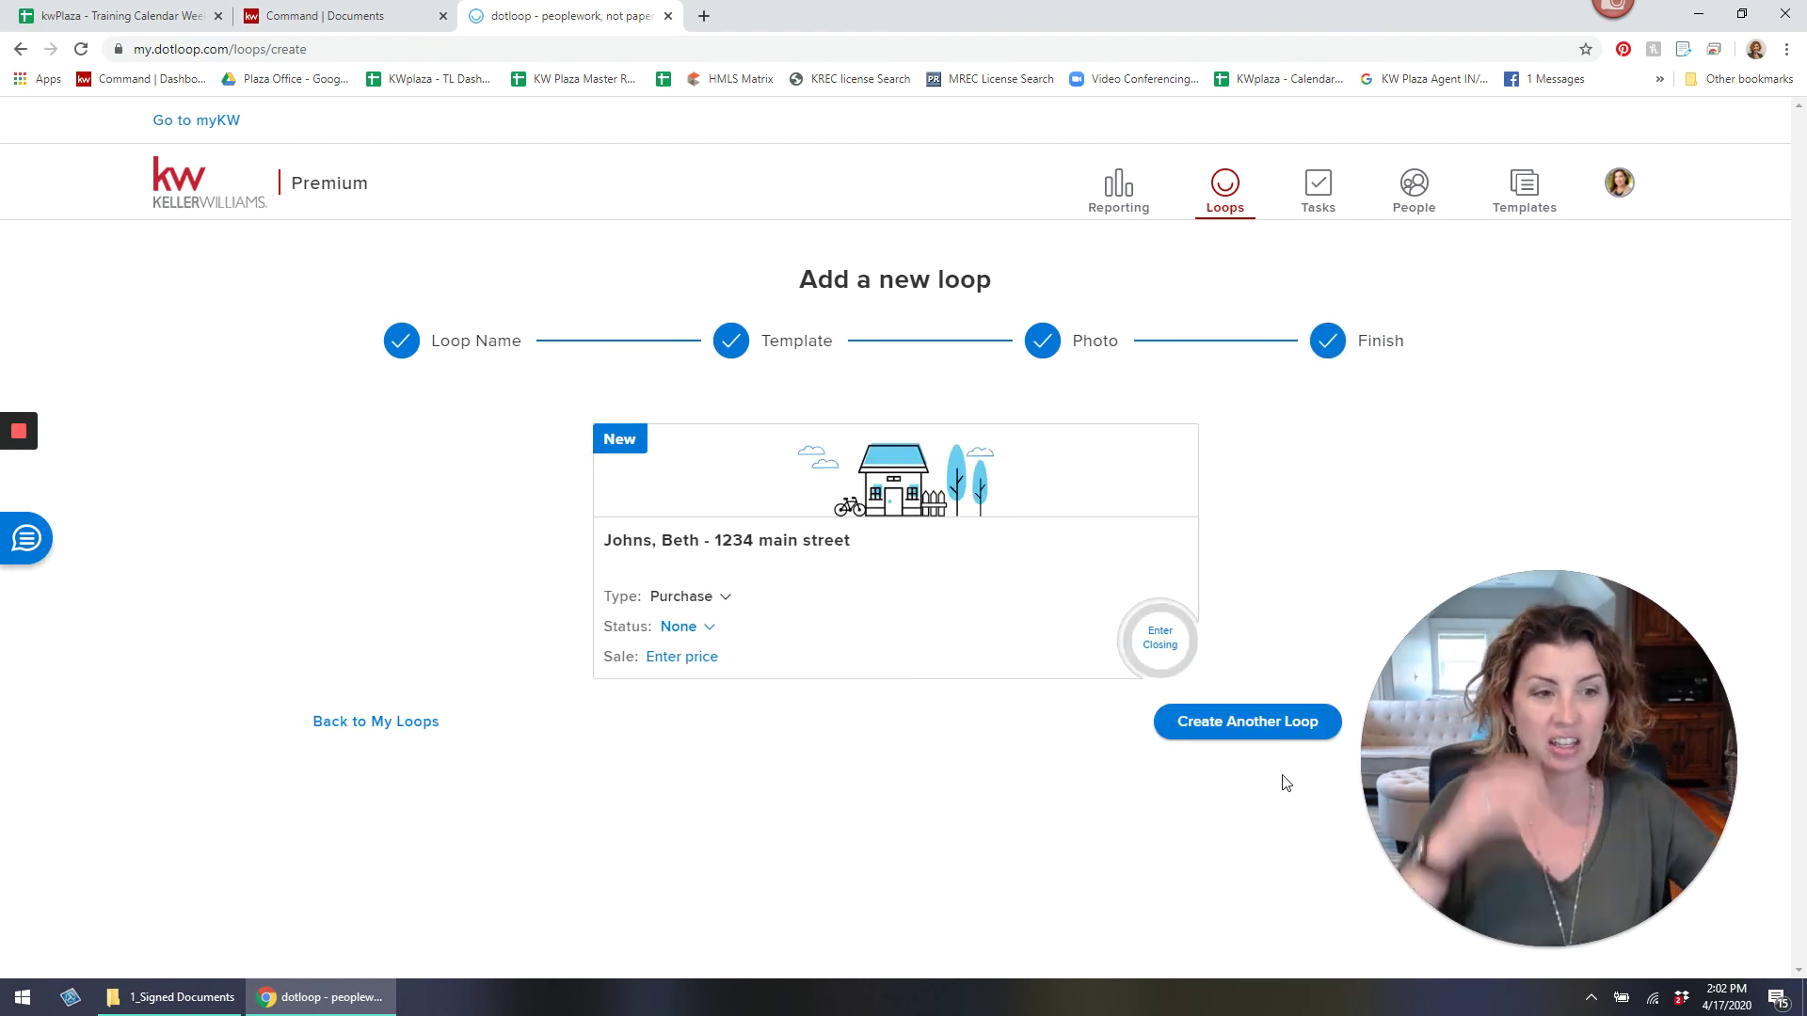
Open the new loop and load ESADY - BUYER DOCS templates for the Buyer Consultation Docs folder.
{"action": "left_click", "coordinate": [1266, 721]}
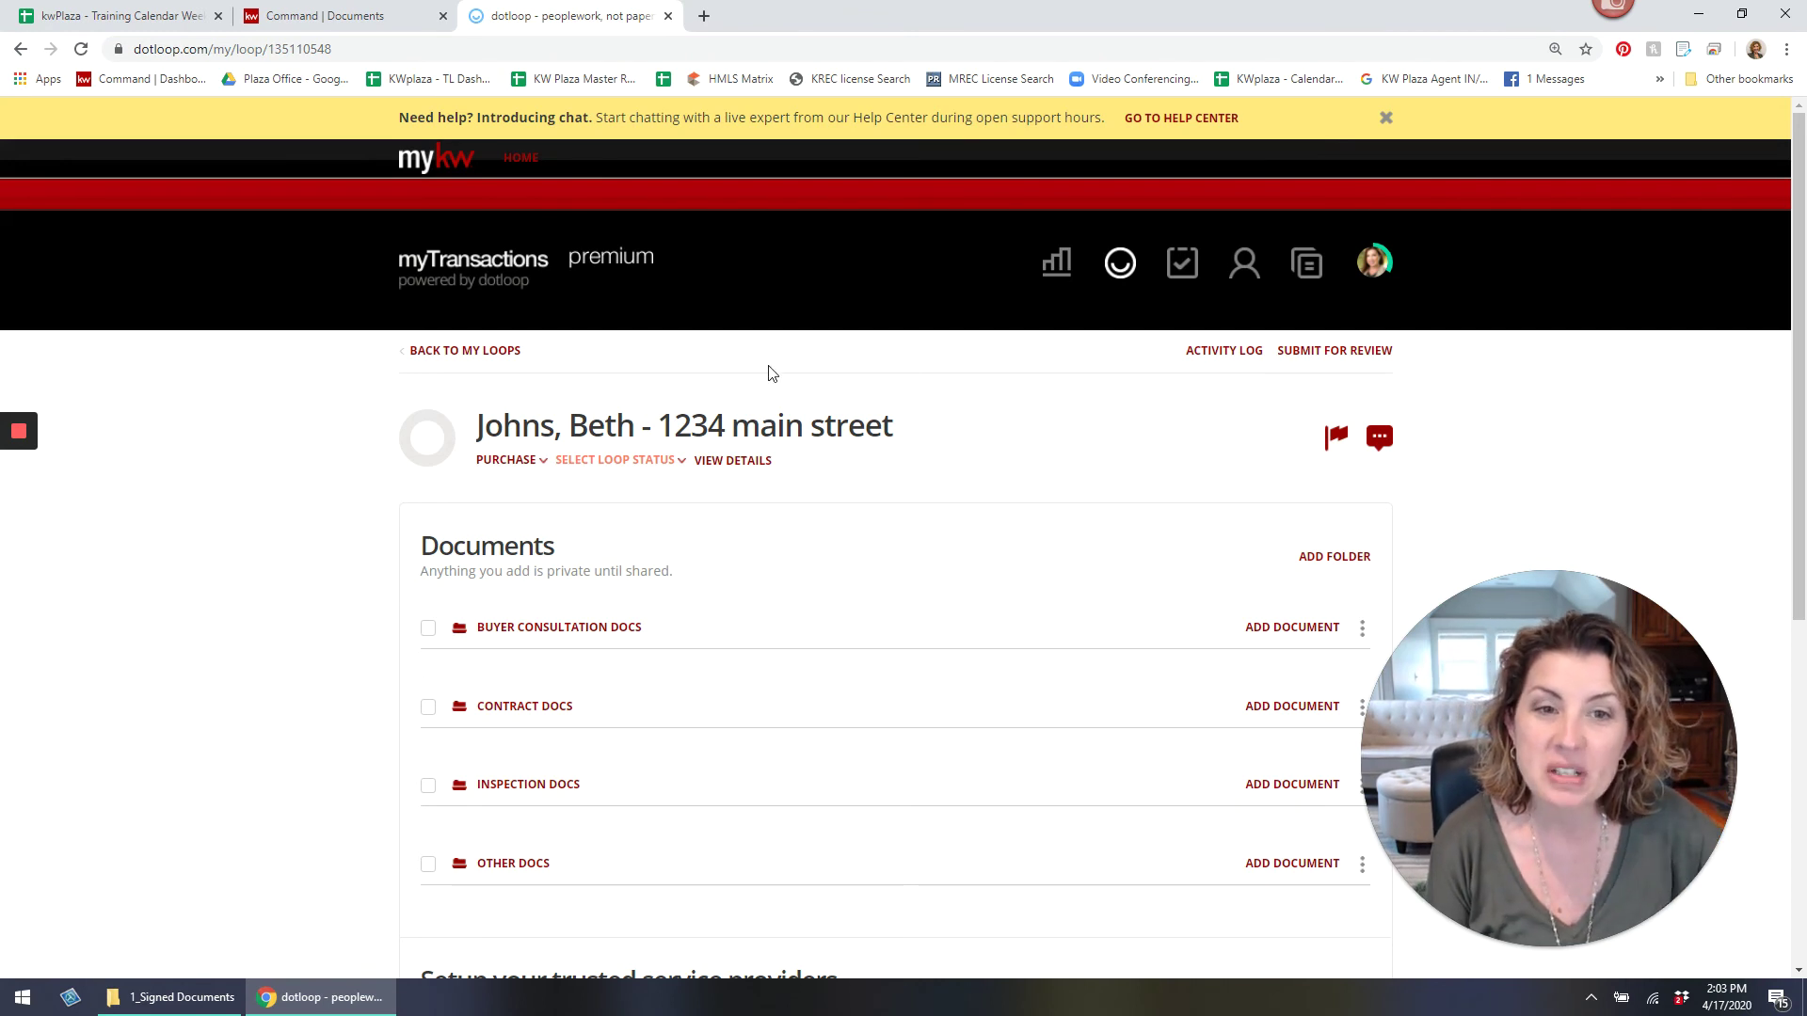
{"action": "scroll", "coordinate": [648, 613], "scroll_direction": "down", "scroll_amount": 1}
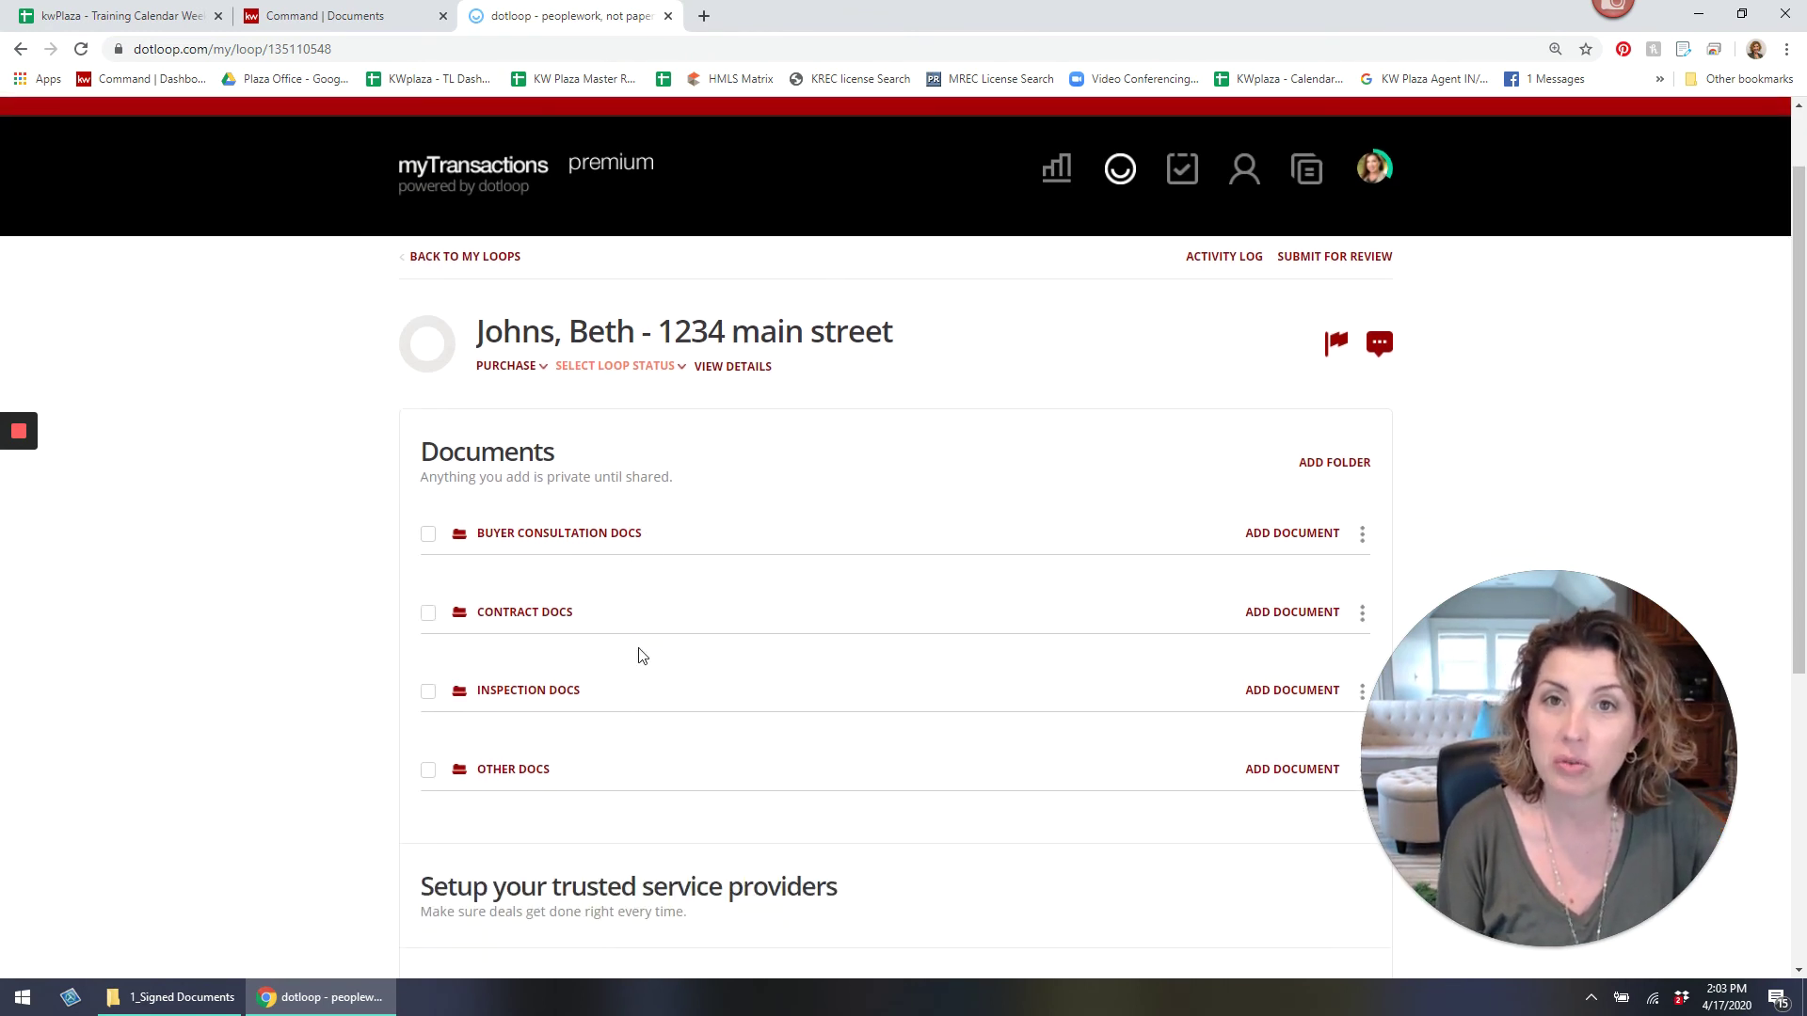
{"action": "scroll", "coordinate": [658, 652], "scroll_direction": "down", "scroll_amount": 1}
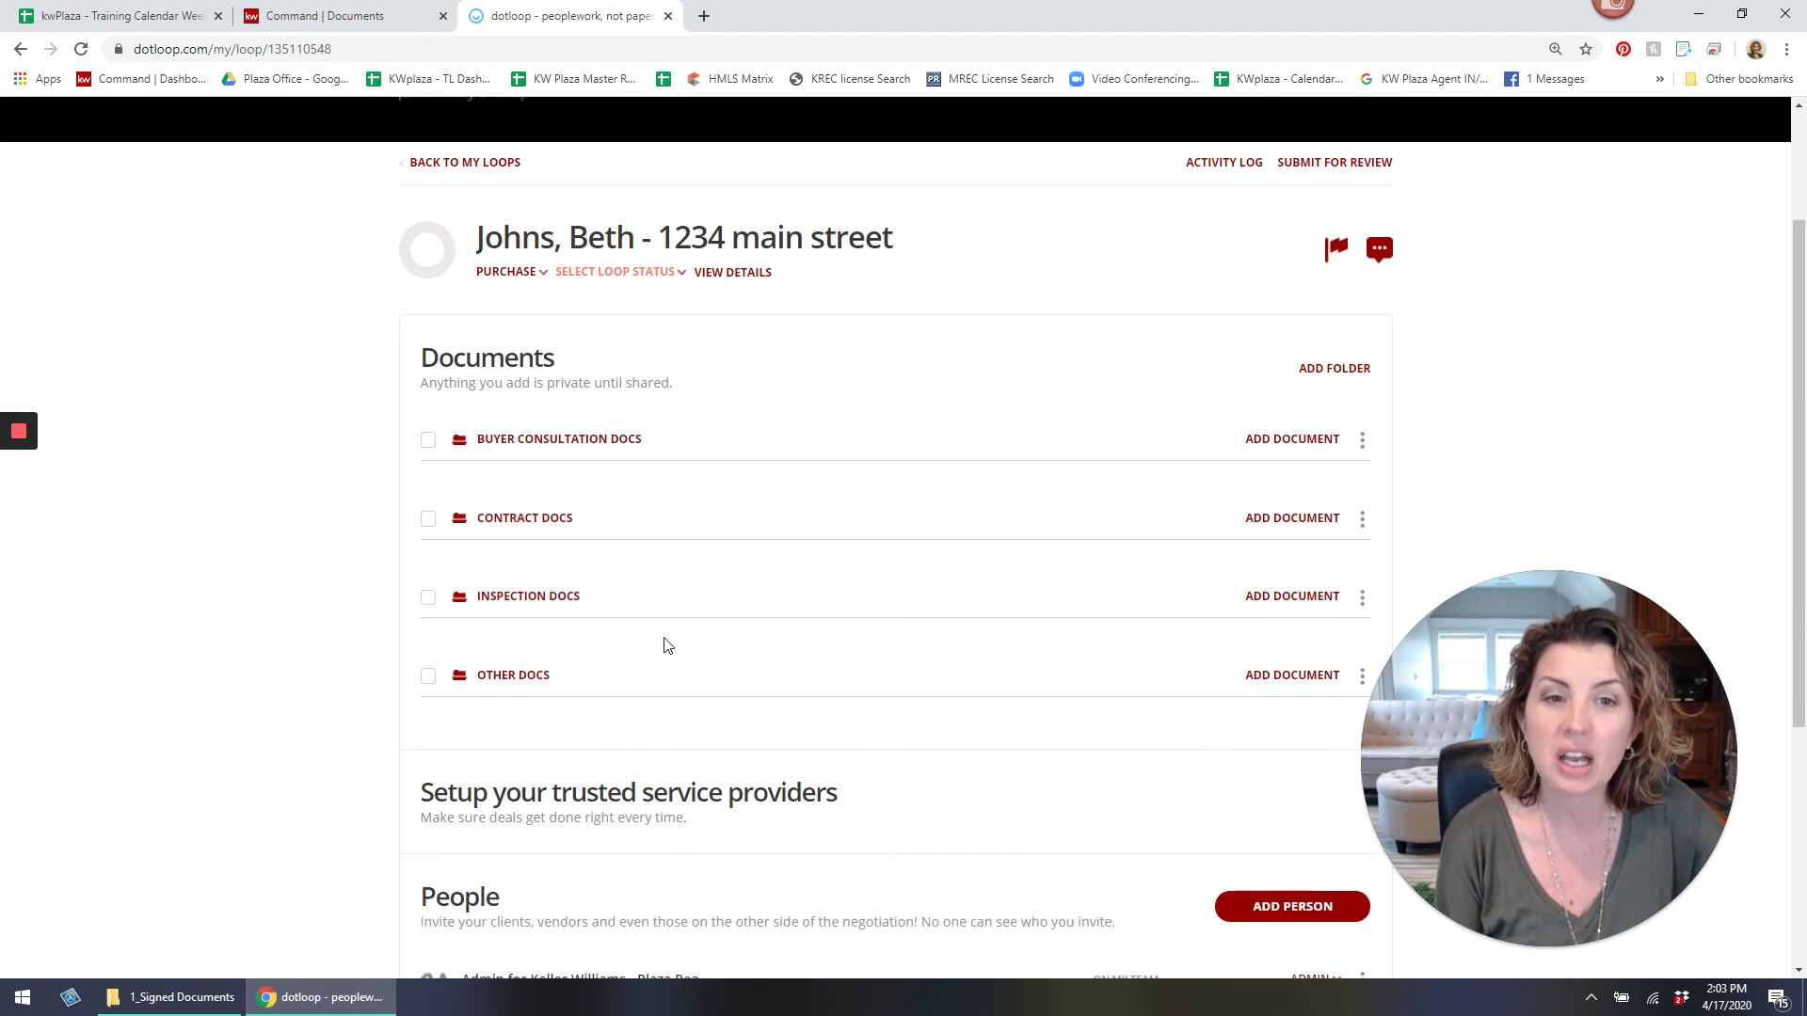
{"action": "left_click", "coordinate": [1236, 439]}
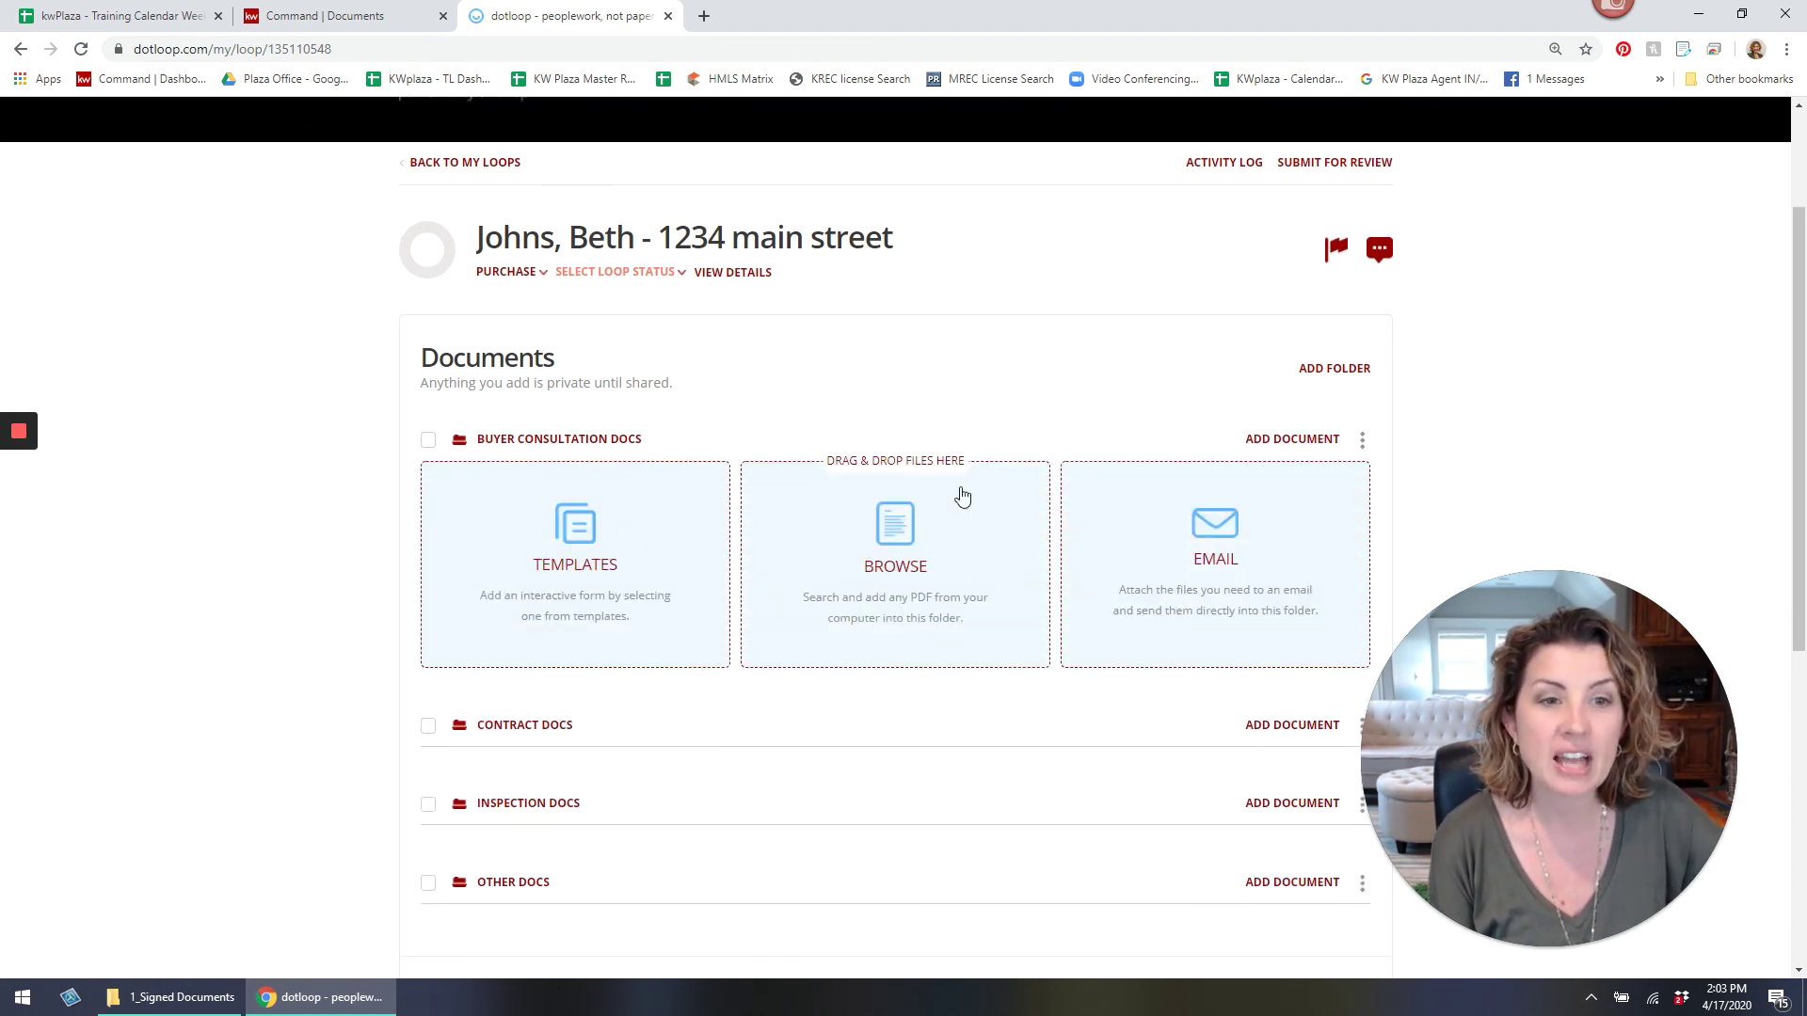
{"action": "left_click", "coordinate": [542, 550]}
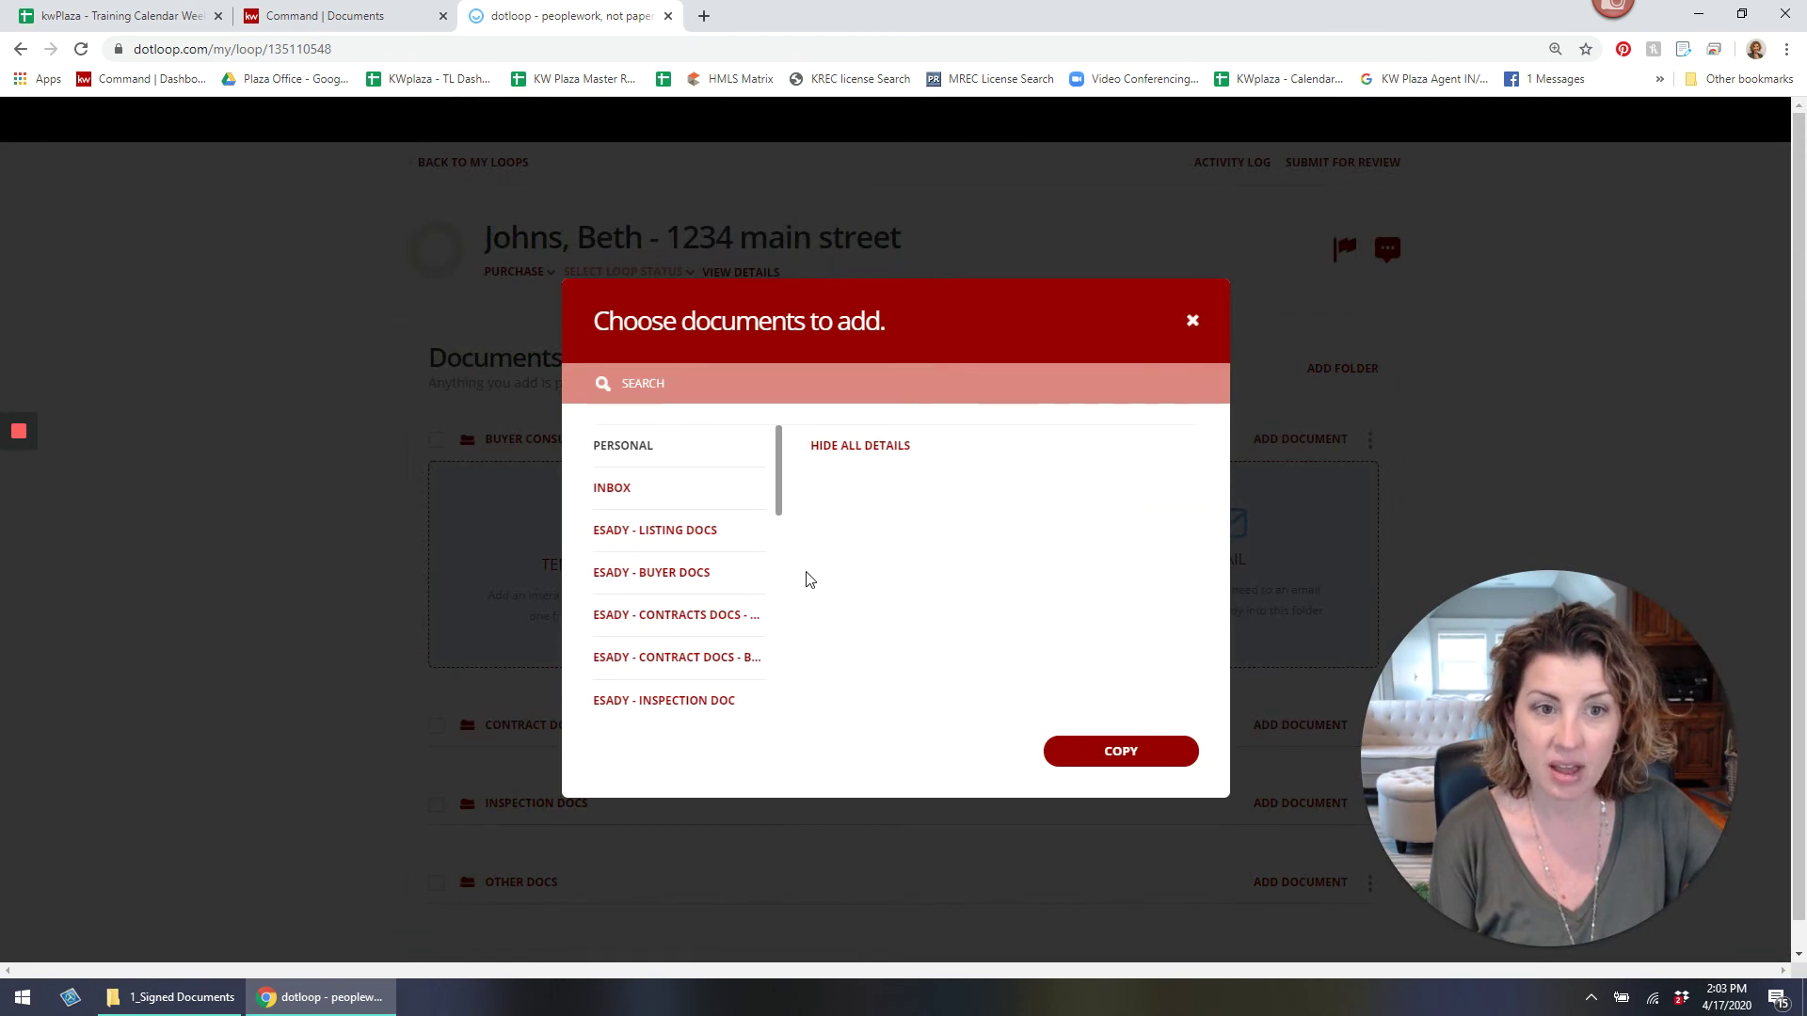
{"action": "left_click", "coordinate": [696, 573]}
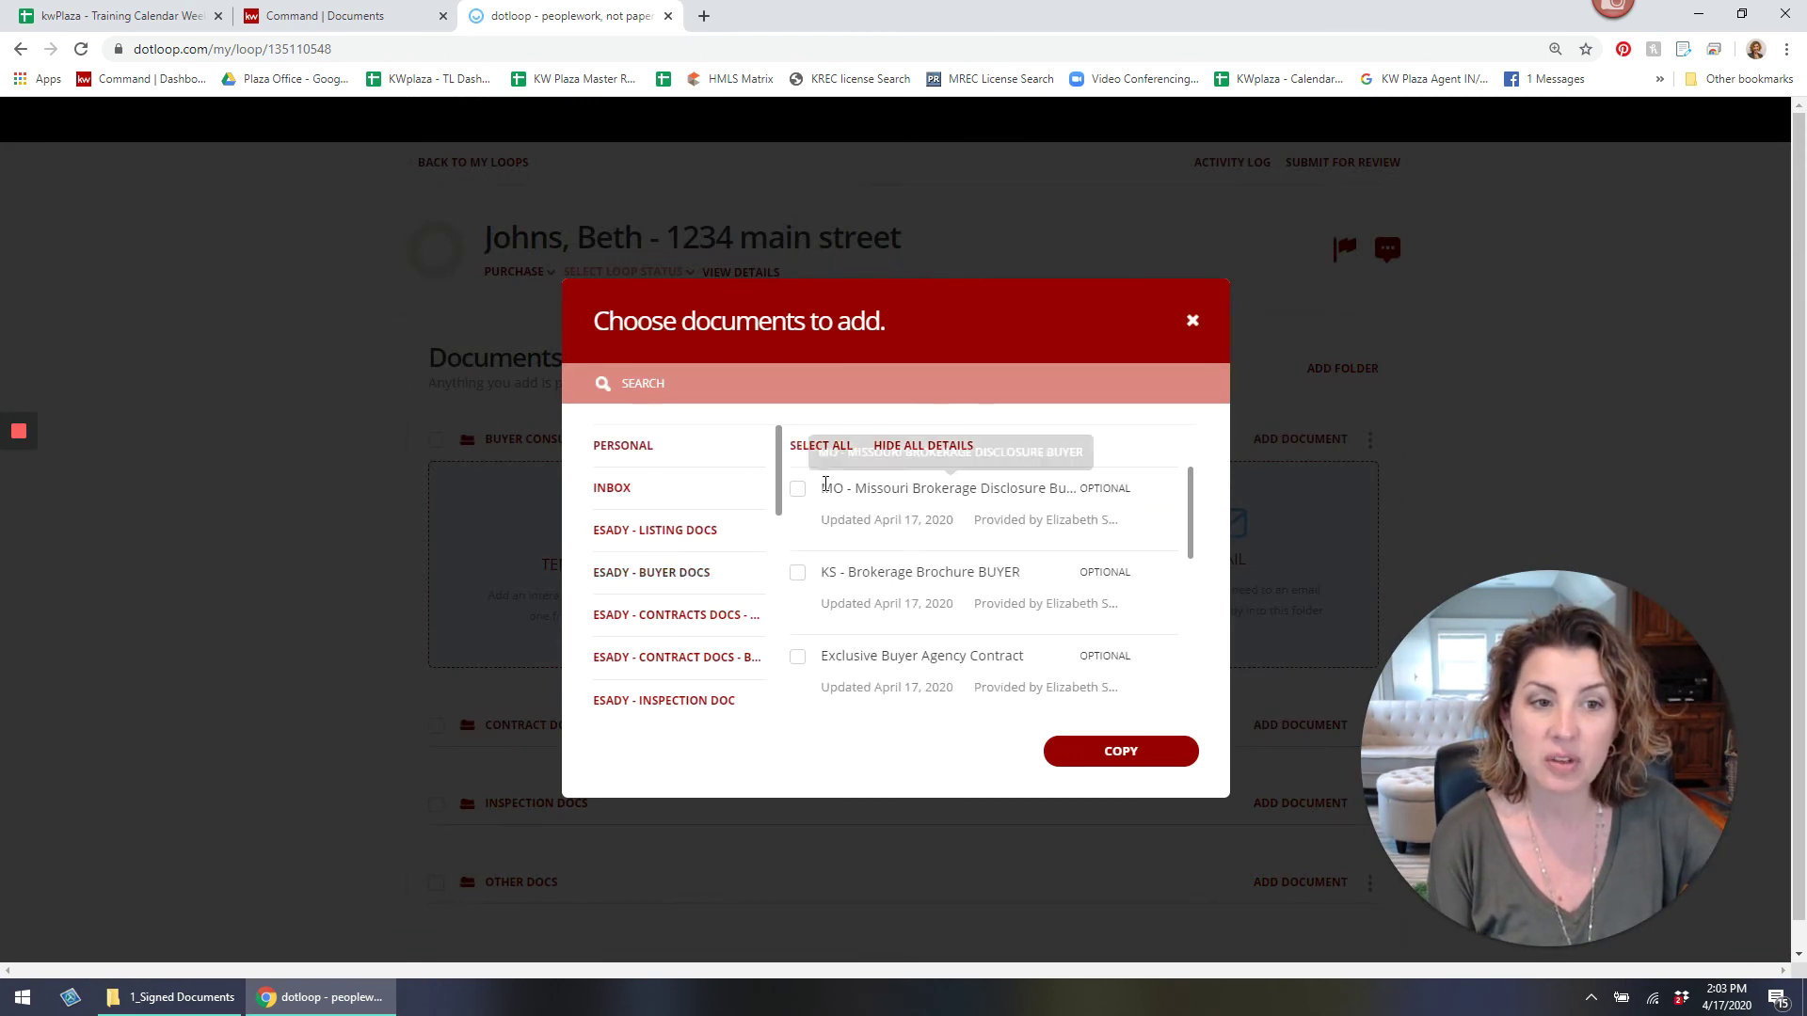
Copy all buyer templates except the KS Brokerage Brochure BUYER into the folder.
{"action": "left_click", "coordinate": [814, 449]}
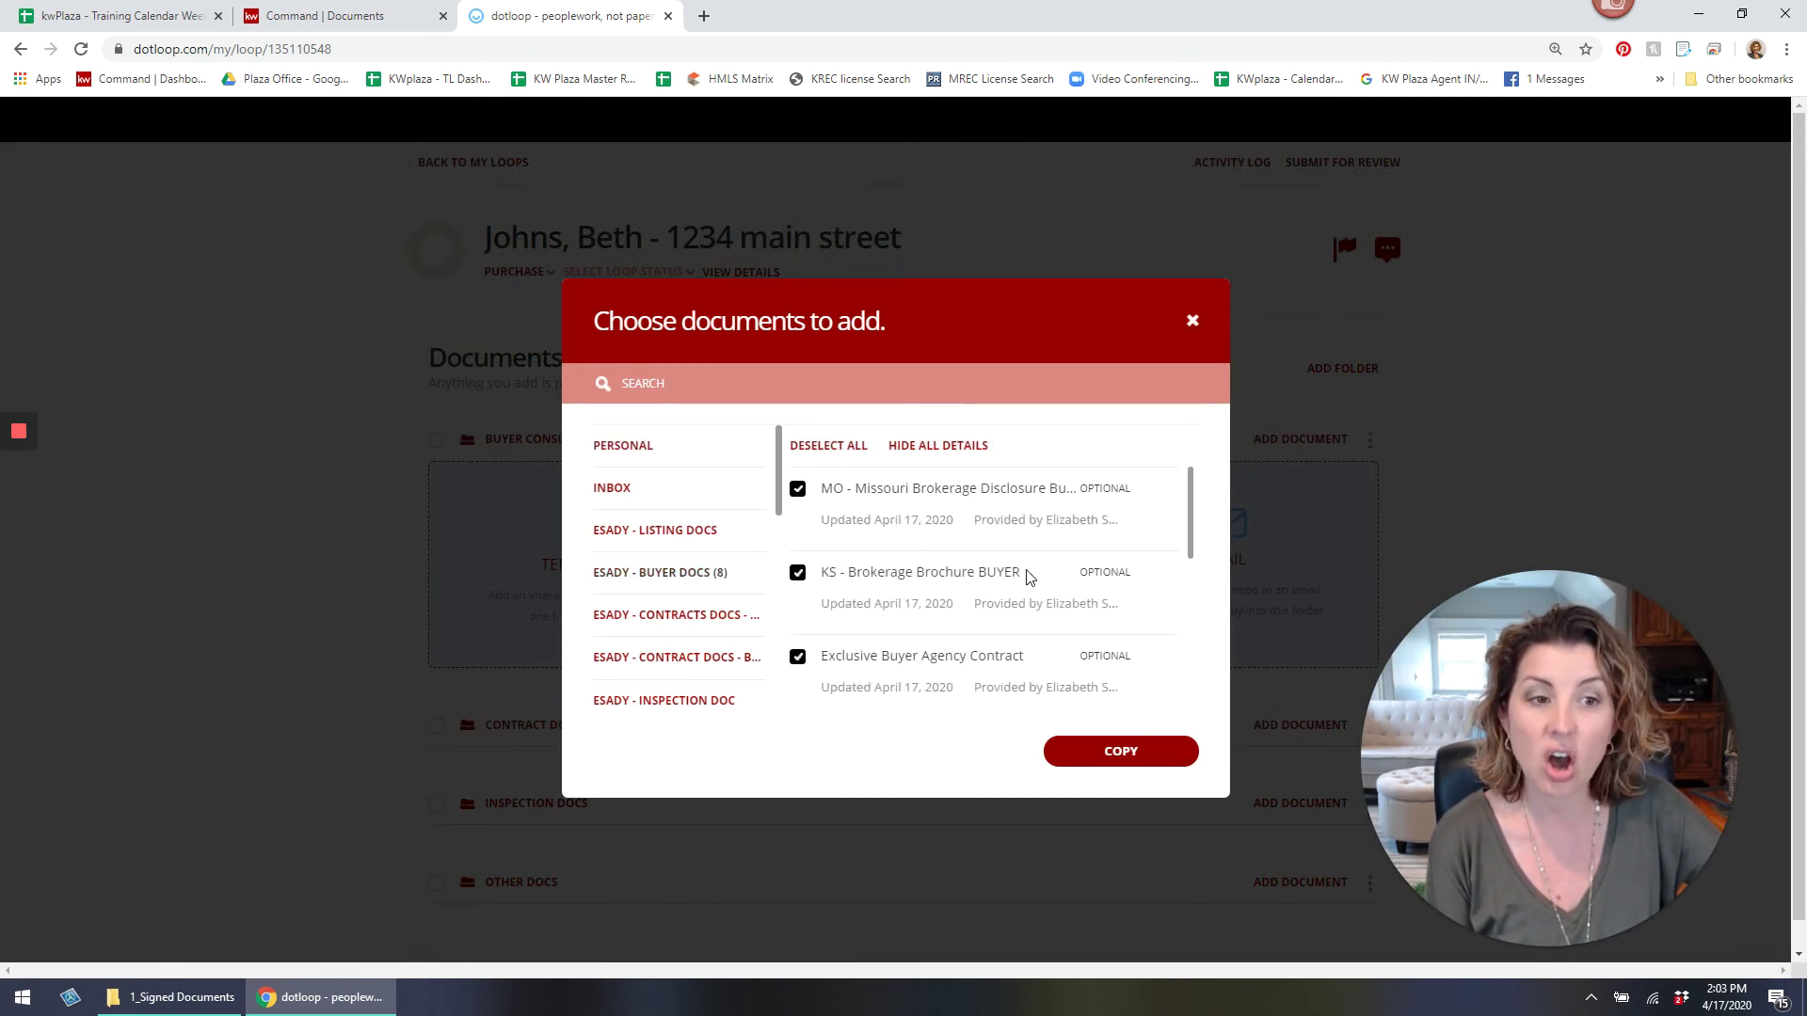
{"action": "scroll", "coordinate": [1011, 569], "scroll_direction": "down", "scroll_amount": 5}
{"action": "scroll", "coordinate": [995, 562], "scroll_direction": "up", "scroll_amount": 5}
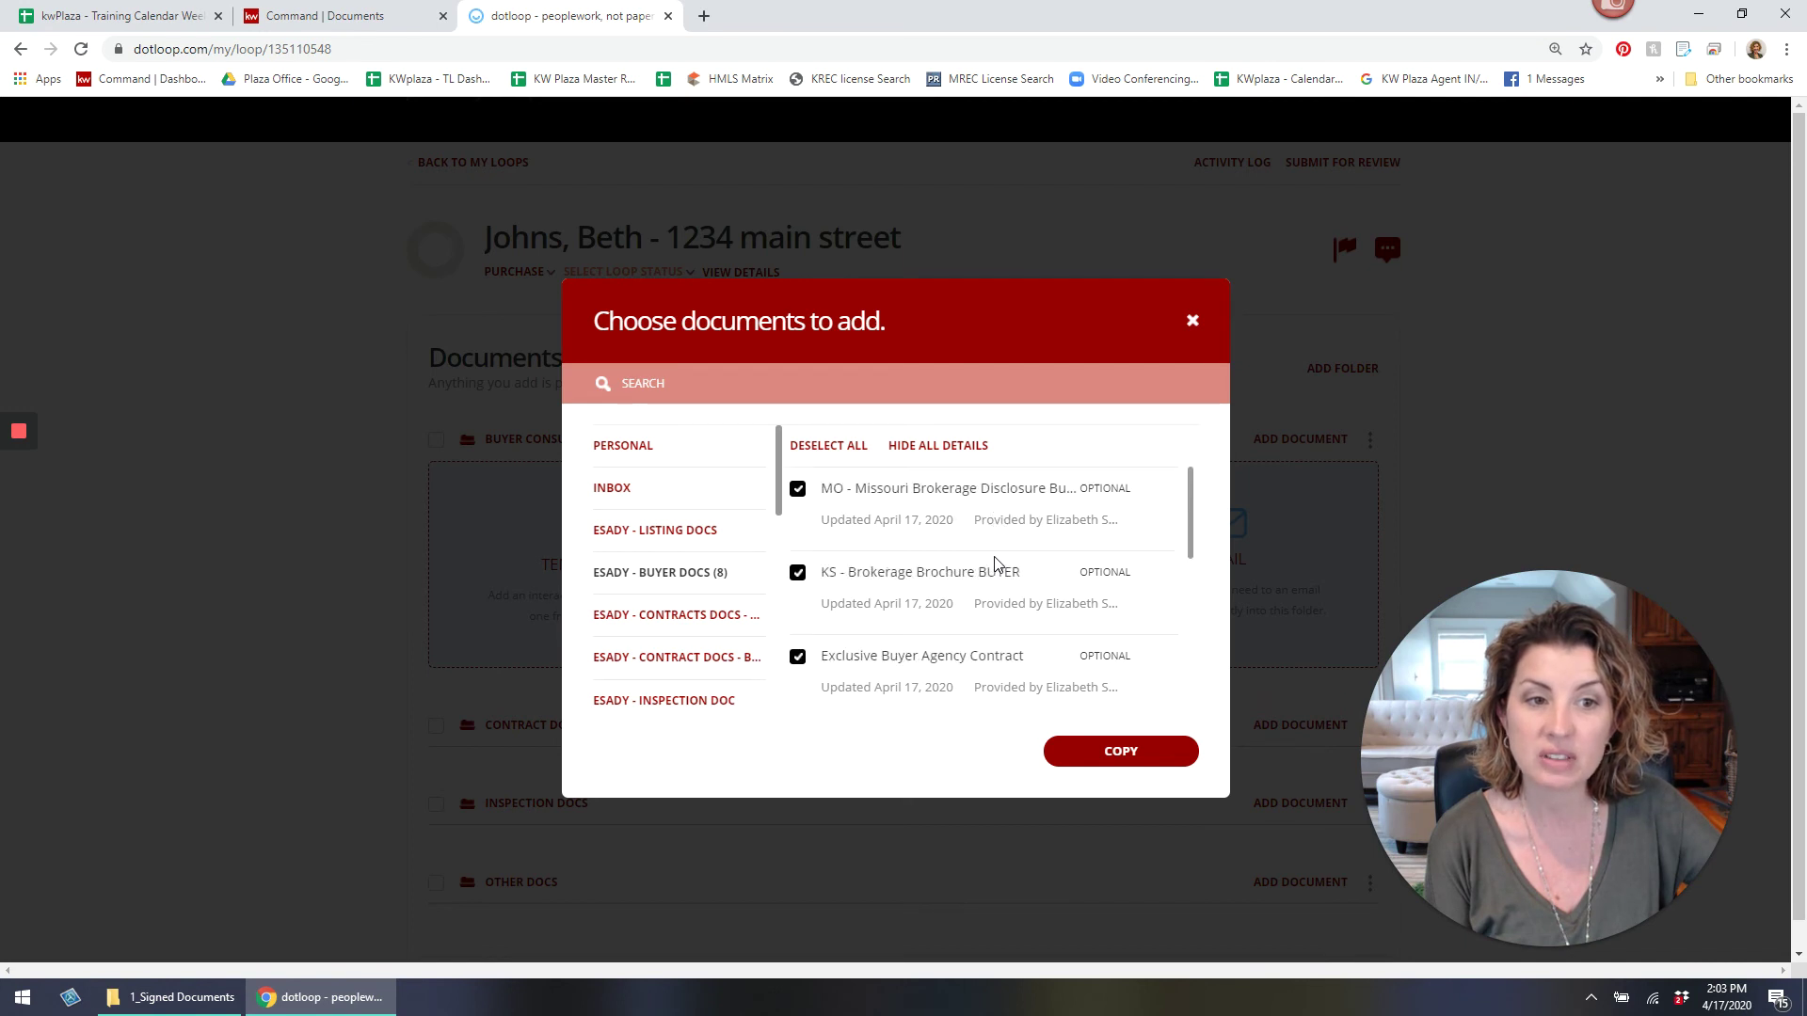
{"action": "left_click", "coordinate": [798, 573]}
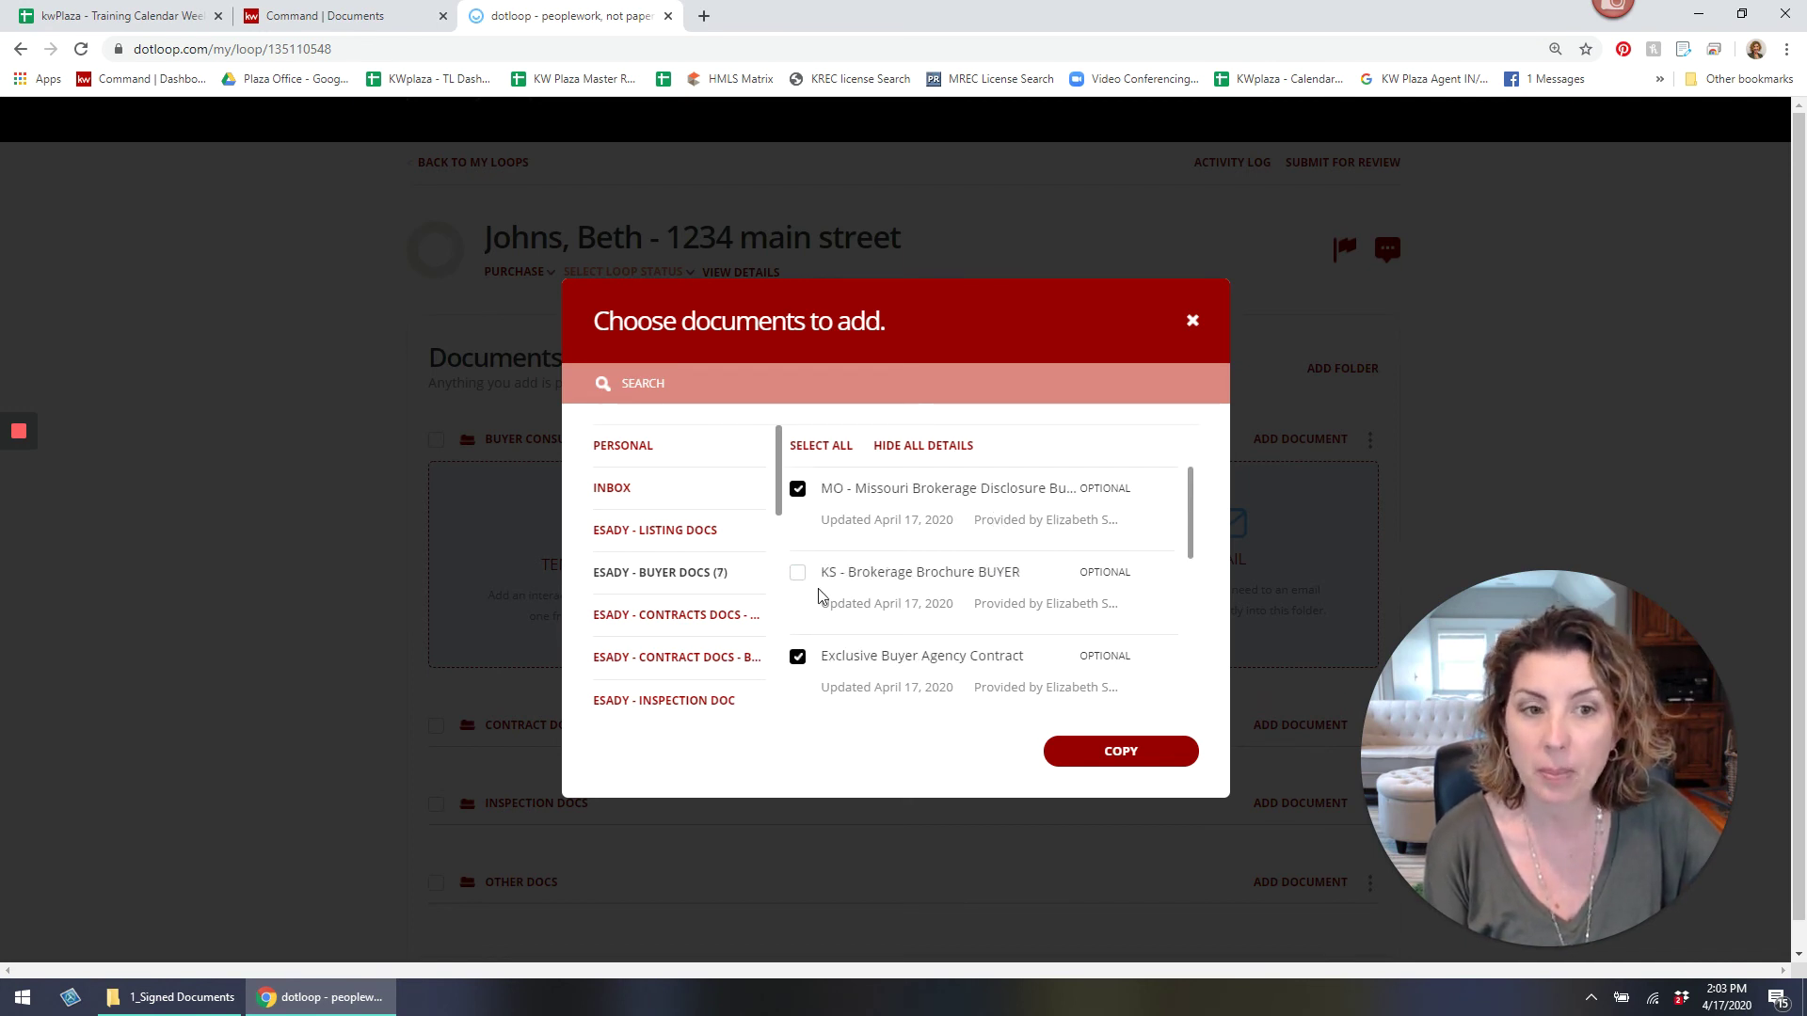
{"action": "scroll", "coordinate": [950, 537], "scroll_direction": "down", "scroll_amount": 5}
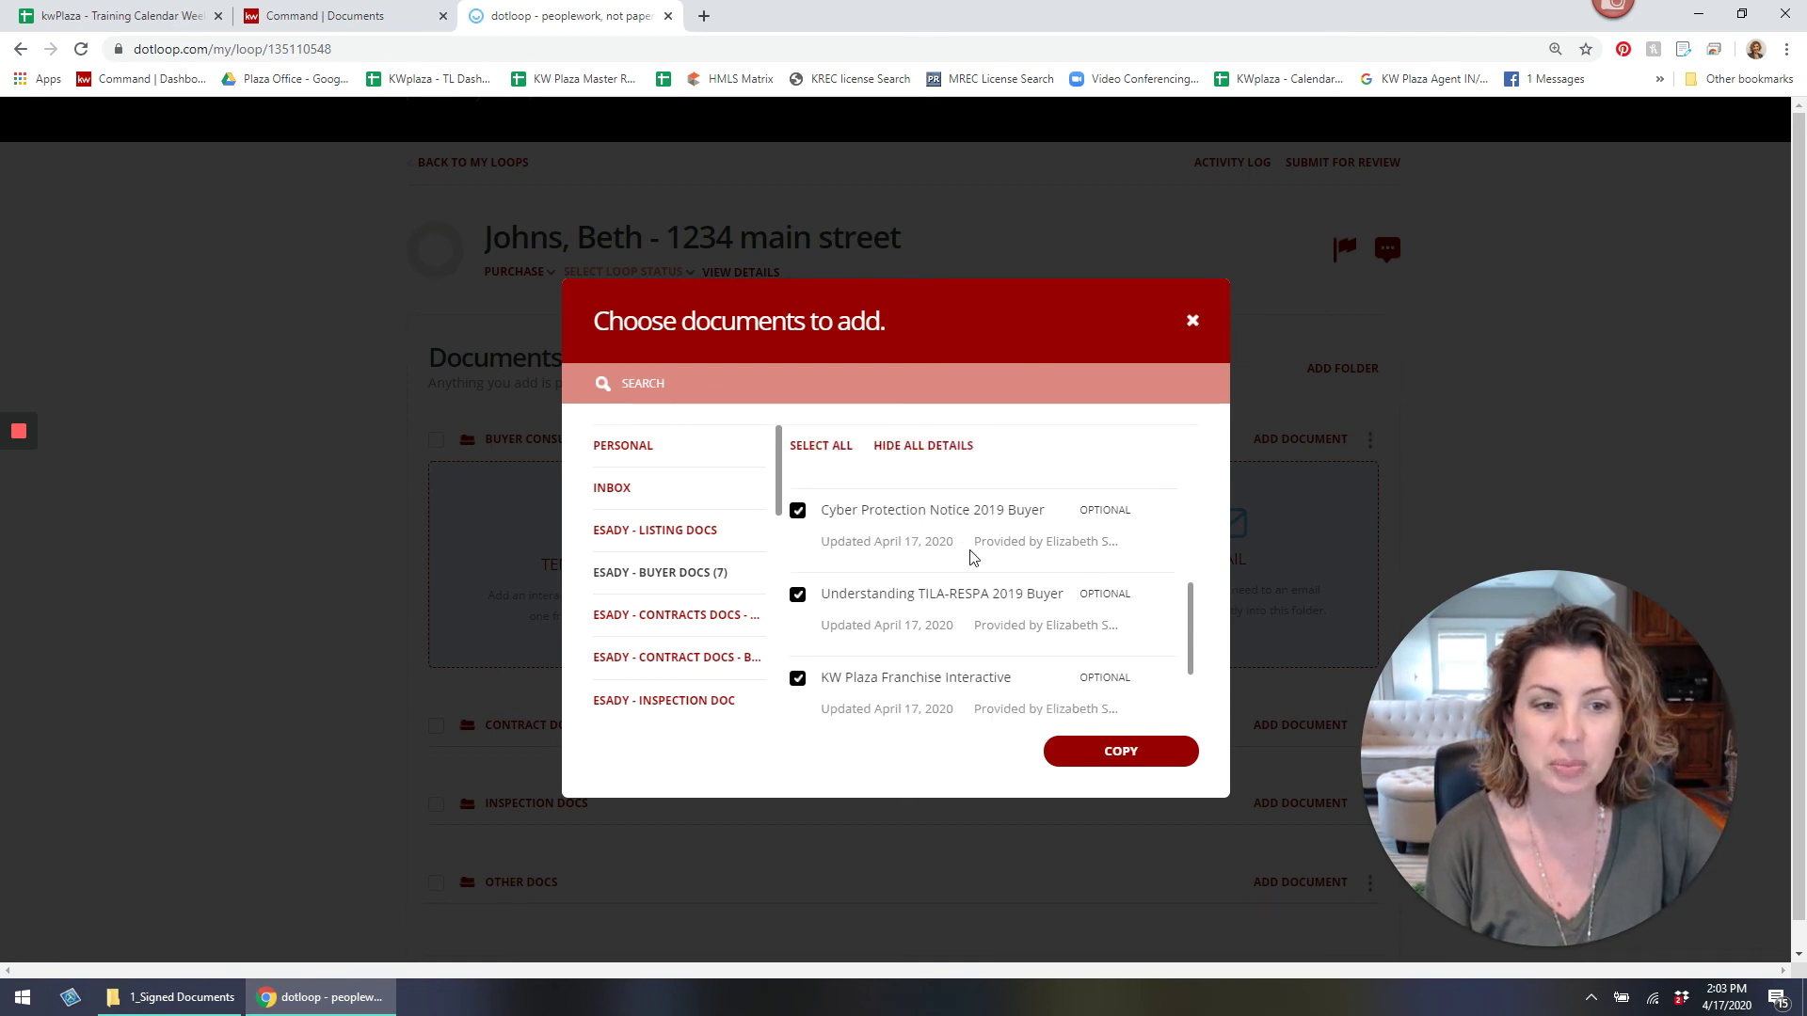
{"action": "left_click", "coordinate": [1110, 751]}
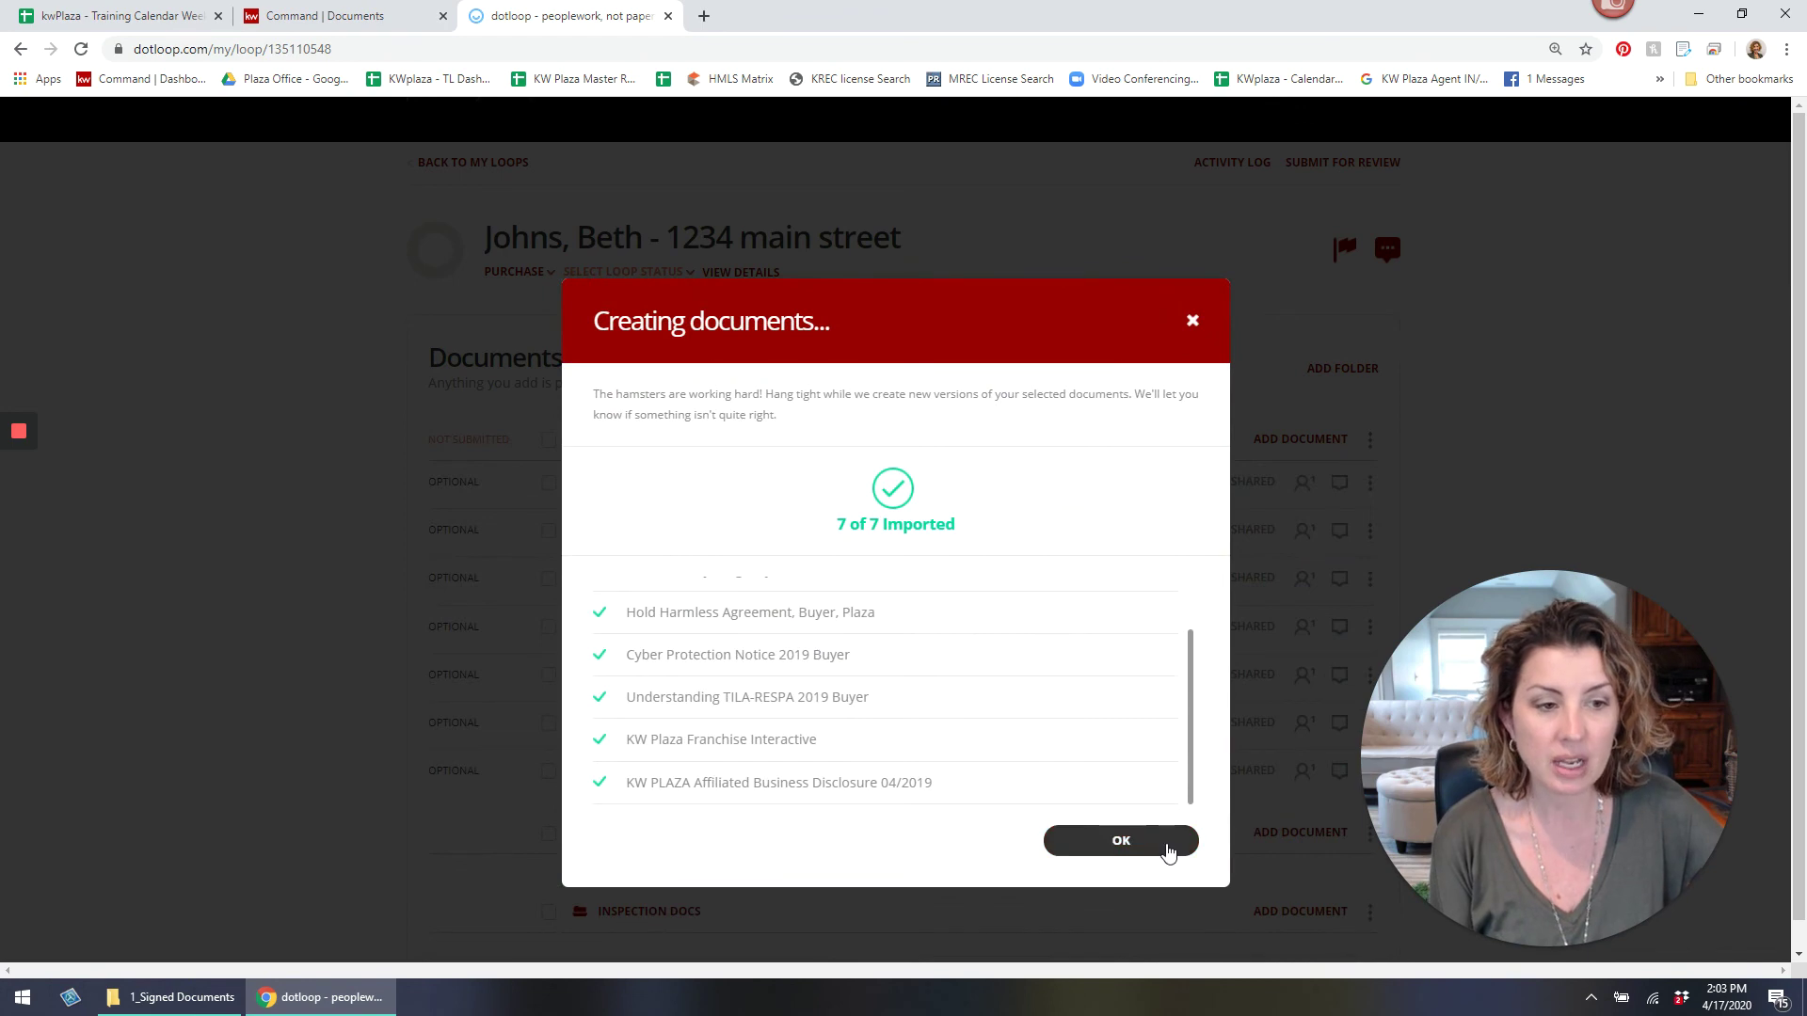
{"action": "left_click", "coordinate": [1167, 847]}
Bring up the add-document options for the Contract Docs folder.
{"action": "scroll", "coordinate": [828, 462], "scroll_direction": "down", "scroll_amount": 1}
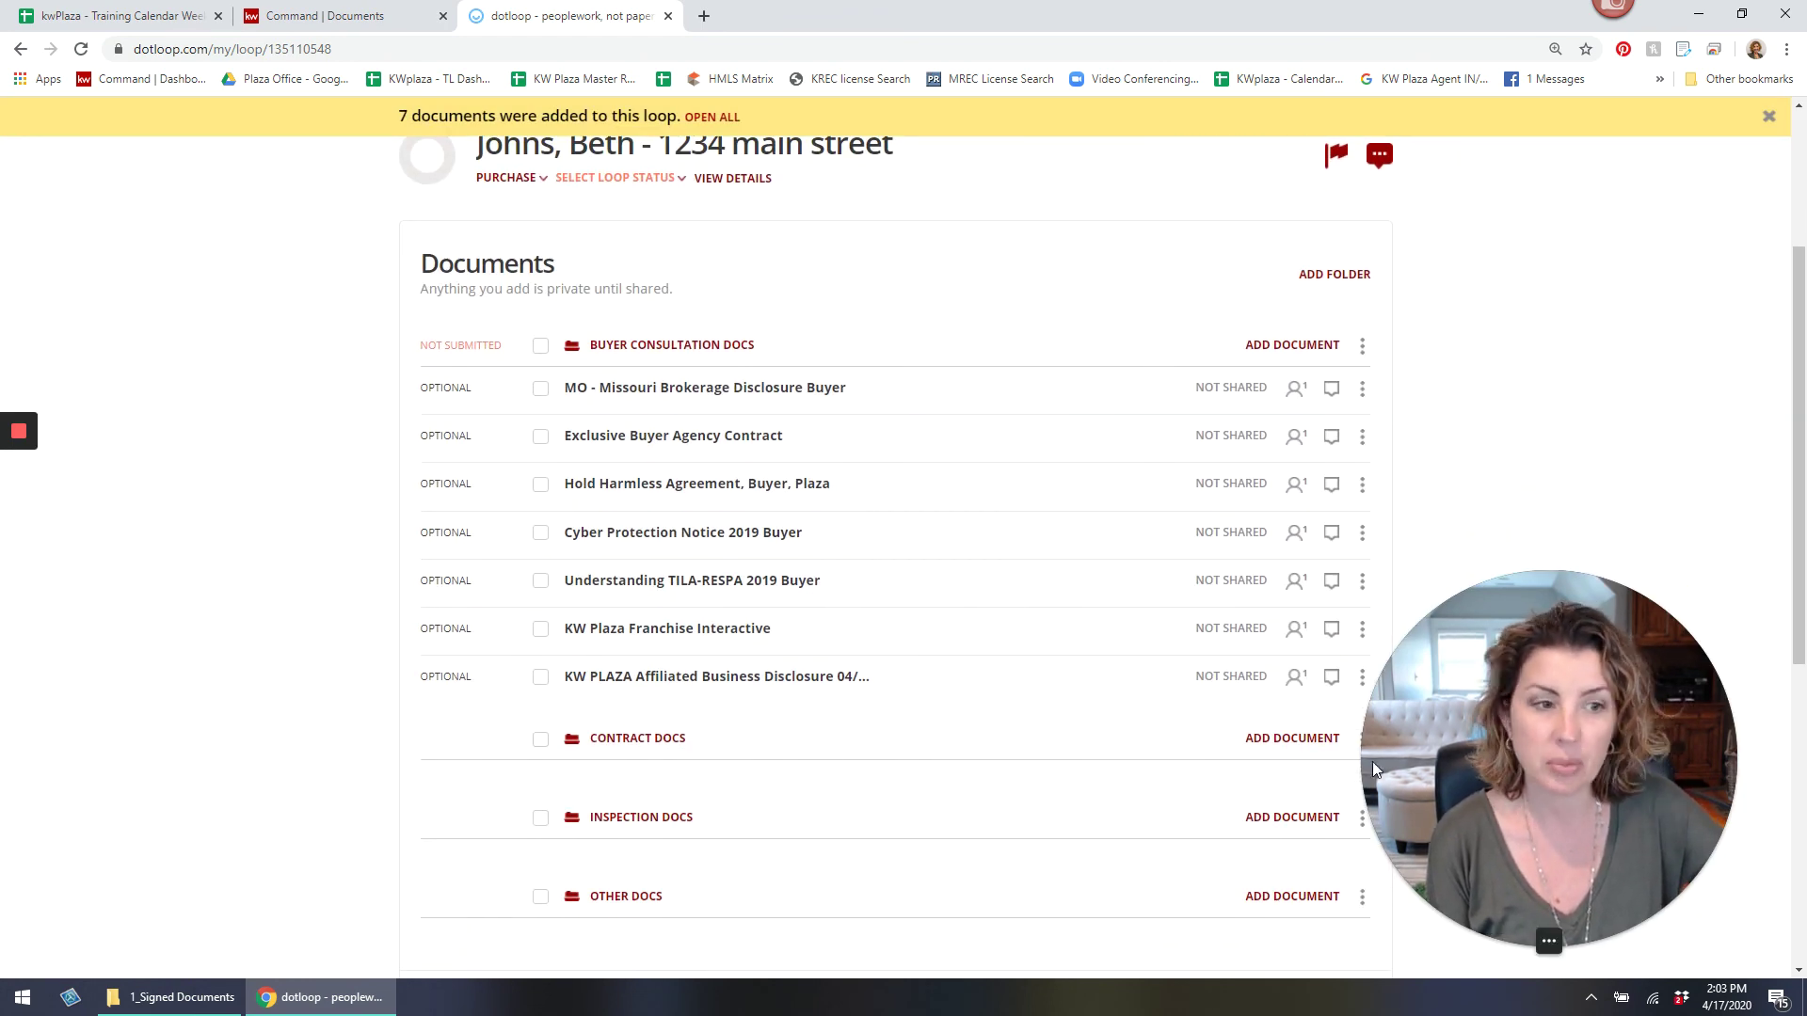
{"action": "left_click", "coordinate": [1295, 738]}
{"action": "scroll", "coordinate": [750, 784], "scroll_direction": "down", "scroll_amount": 2}
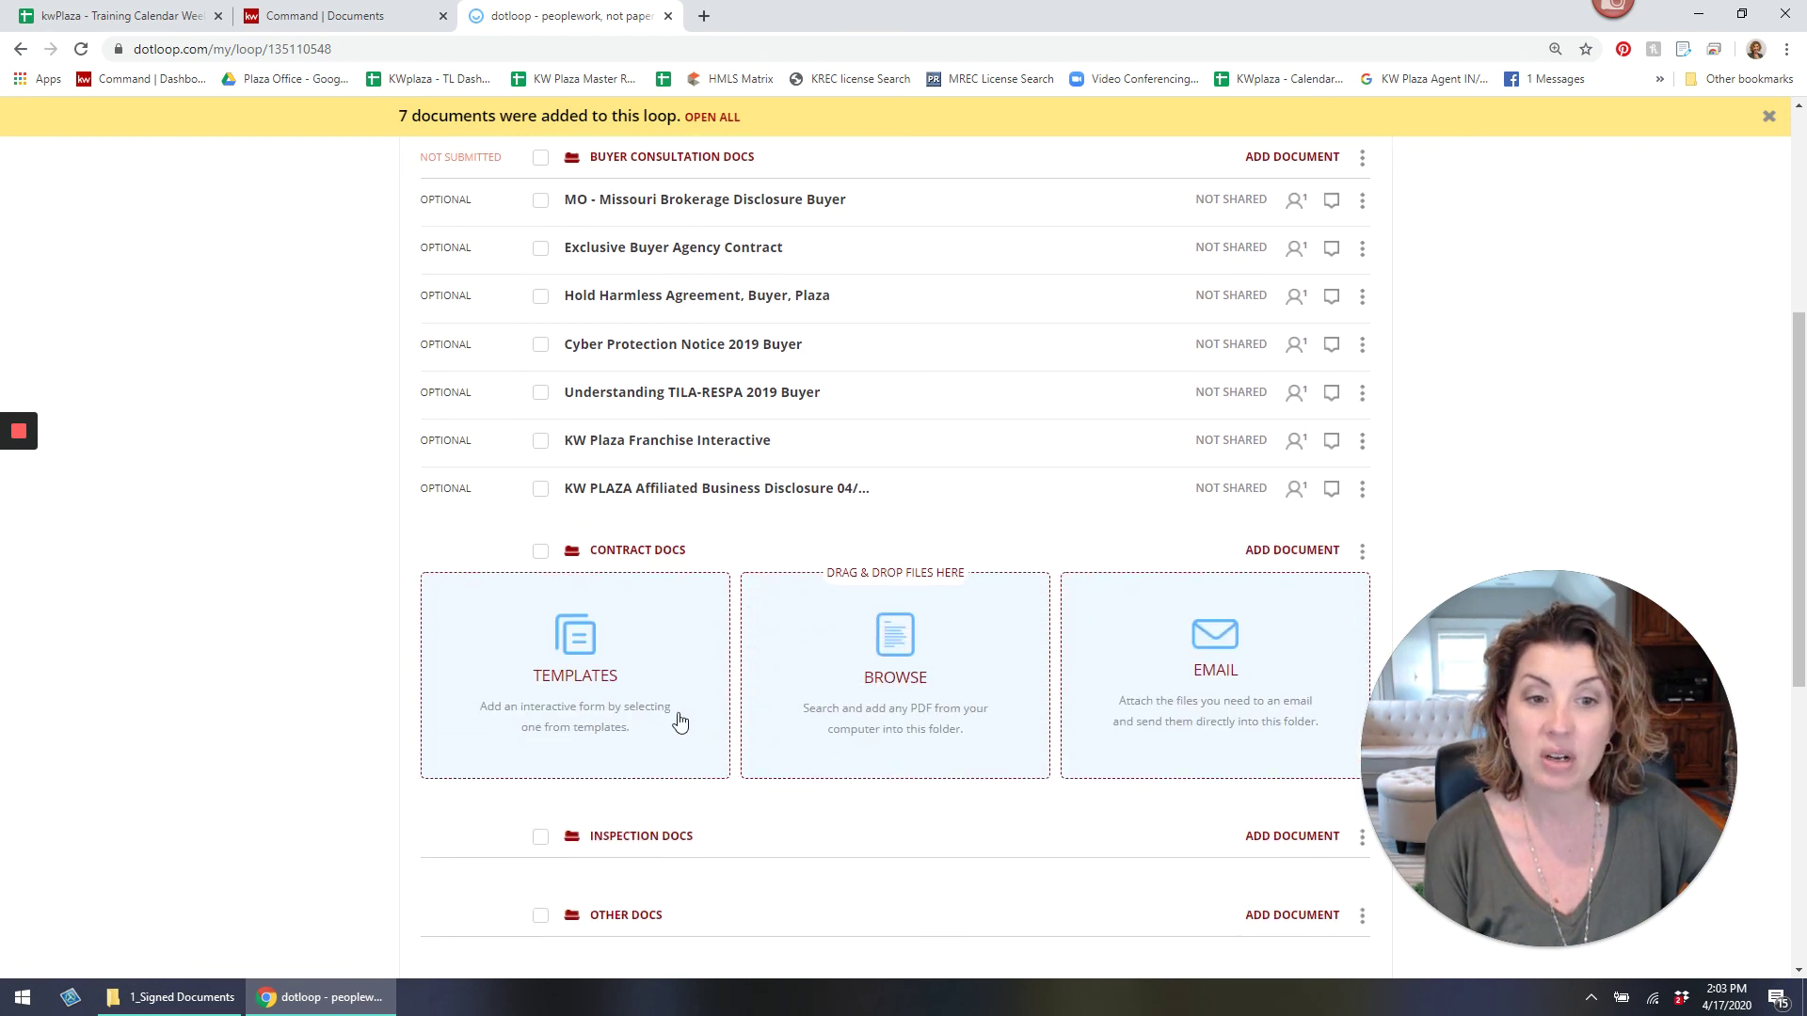
Copy all four ESADY - CONTRACTS DOCS - SELLER templates into Contract Docs.
{"action": "left_click", "coordinate": [678, 718]}
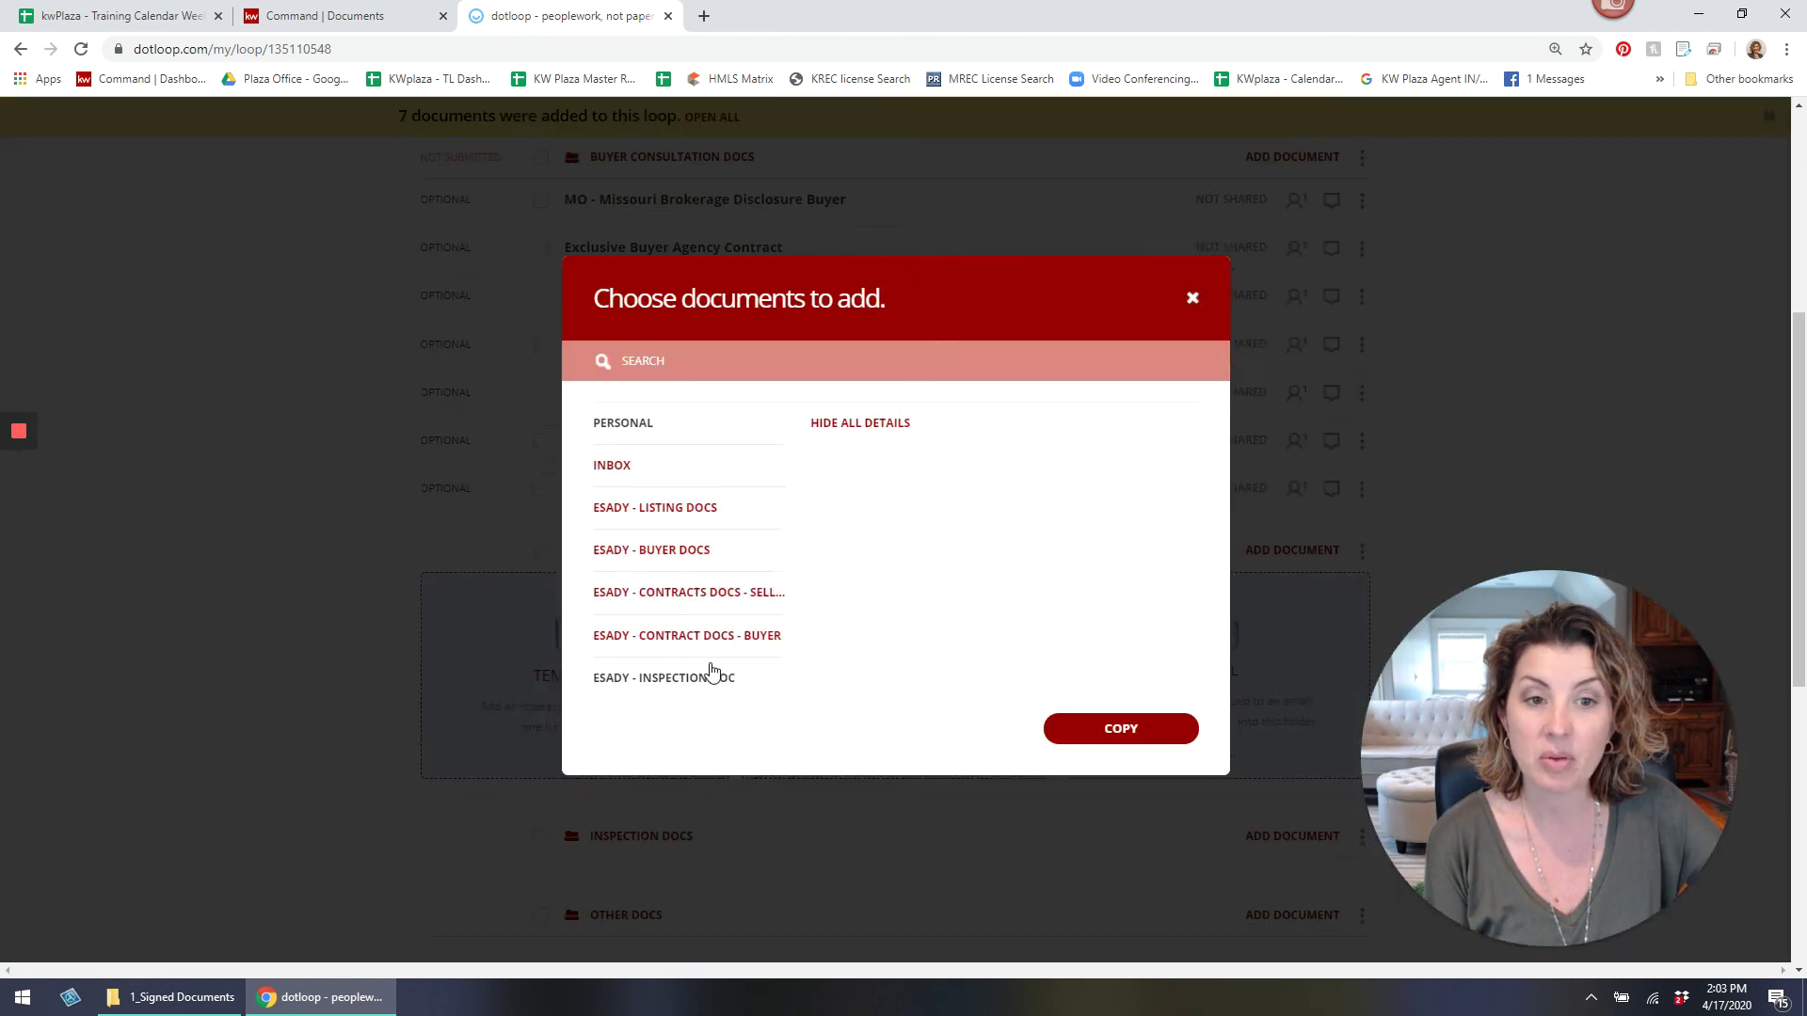
{"action": "left_click", "coordinate": [695, 616]}
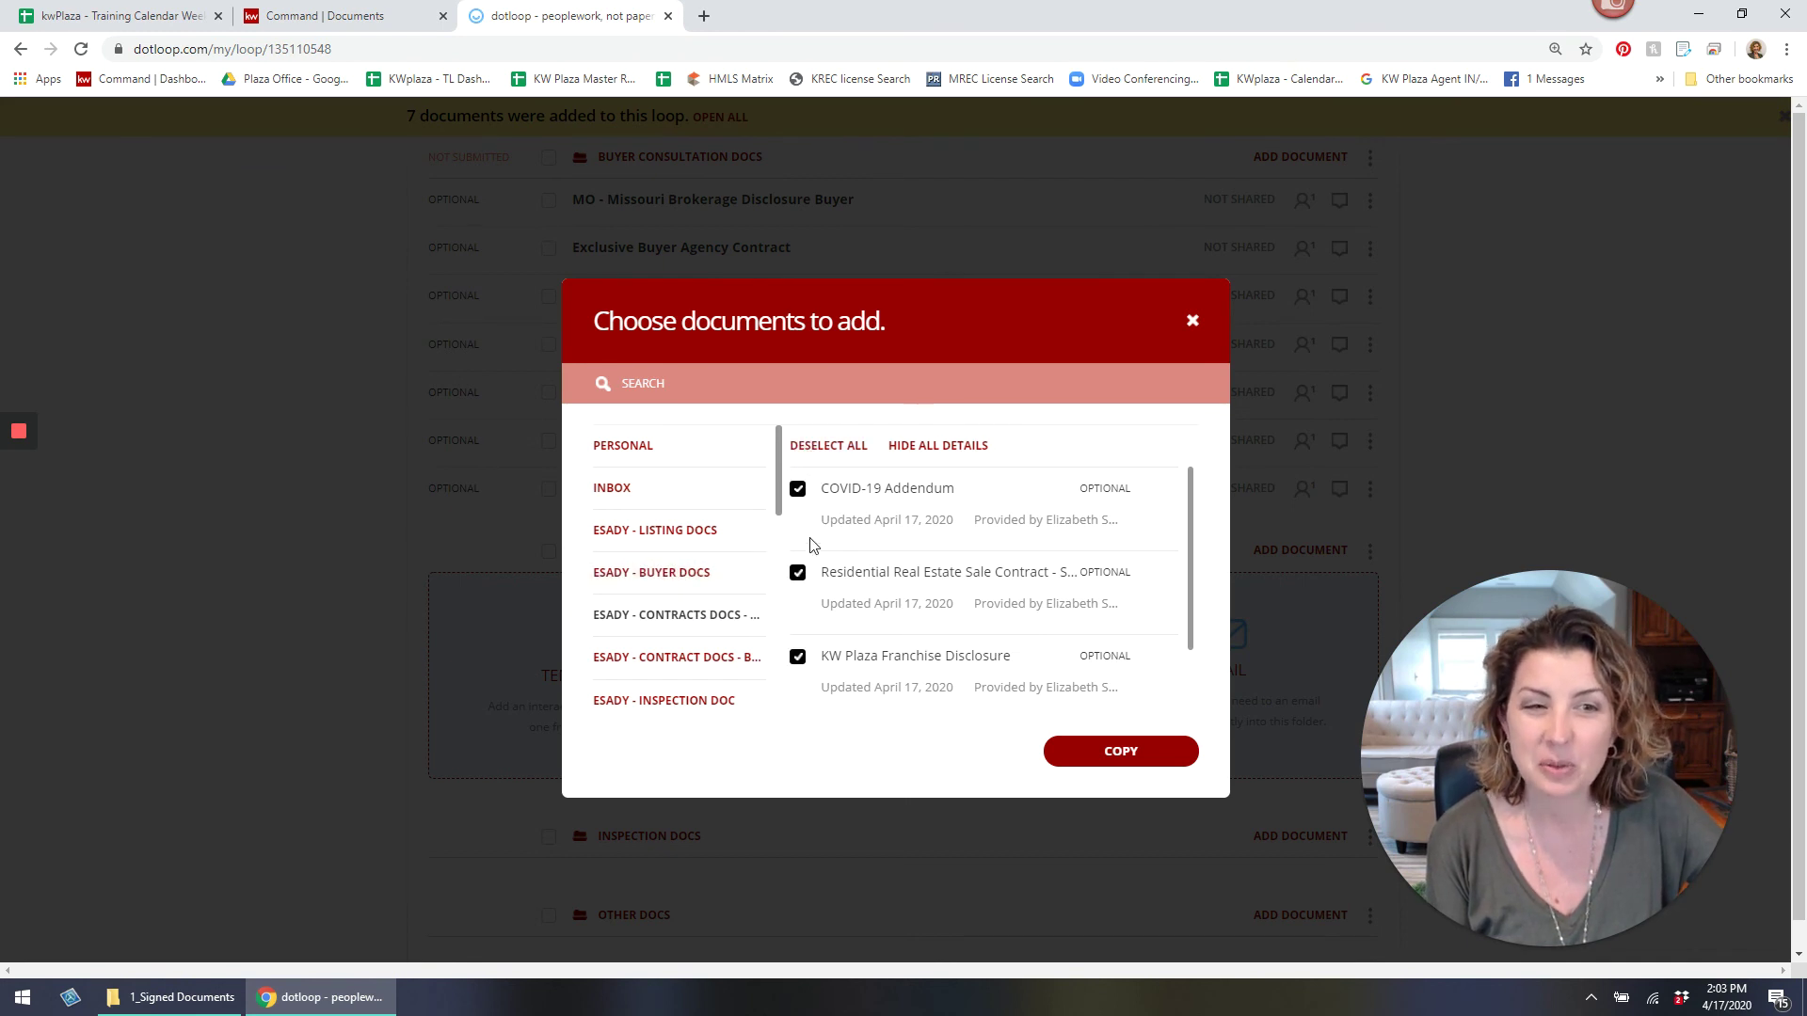
{"action": "scroll", "coordinate": [828, 561], "scroll_direction": "down", "scroll_amount": 1}
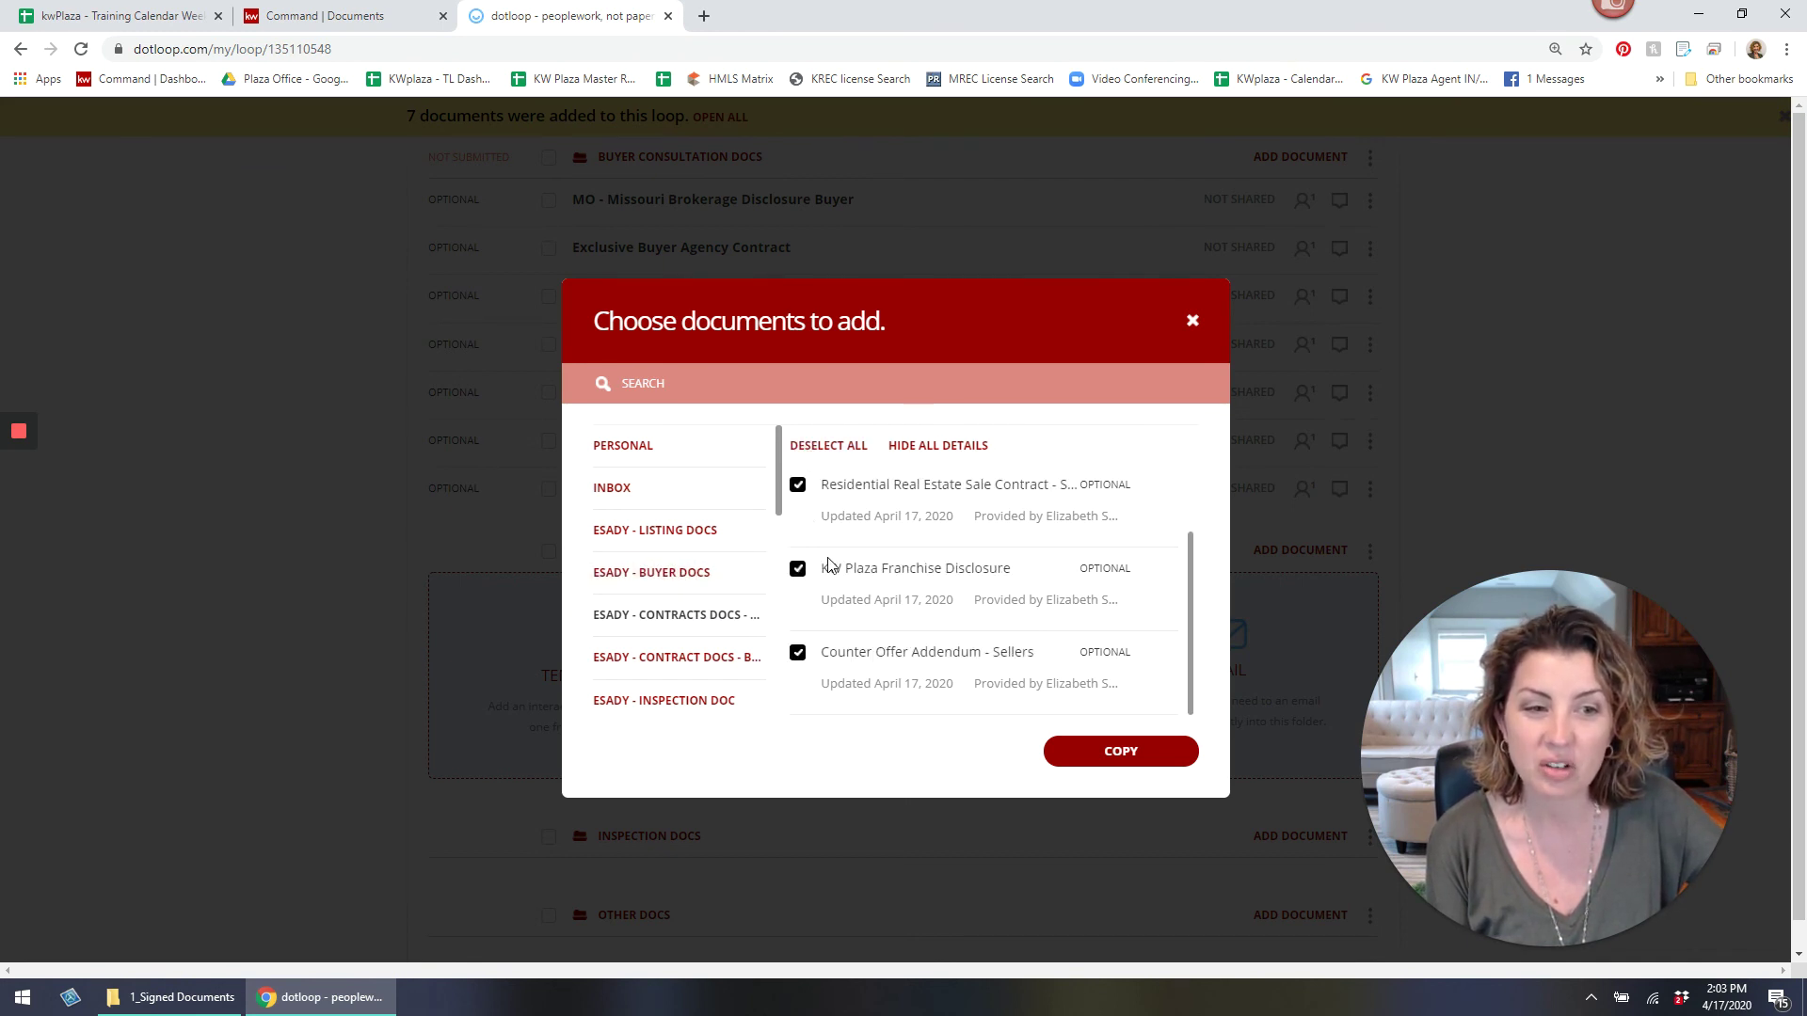
{"action": "left_click", "coordinate": [1127, 752]}
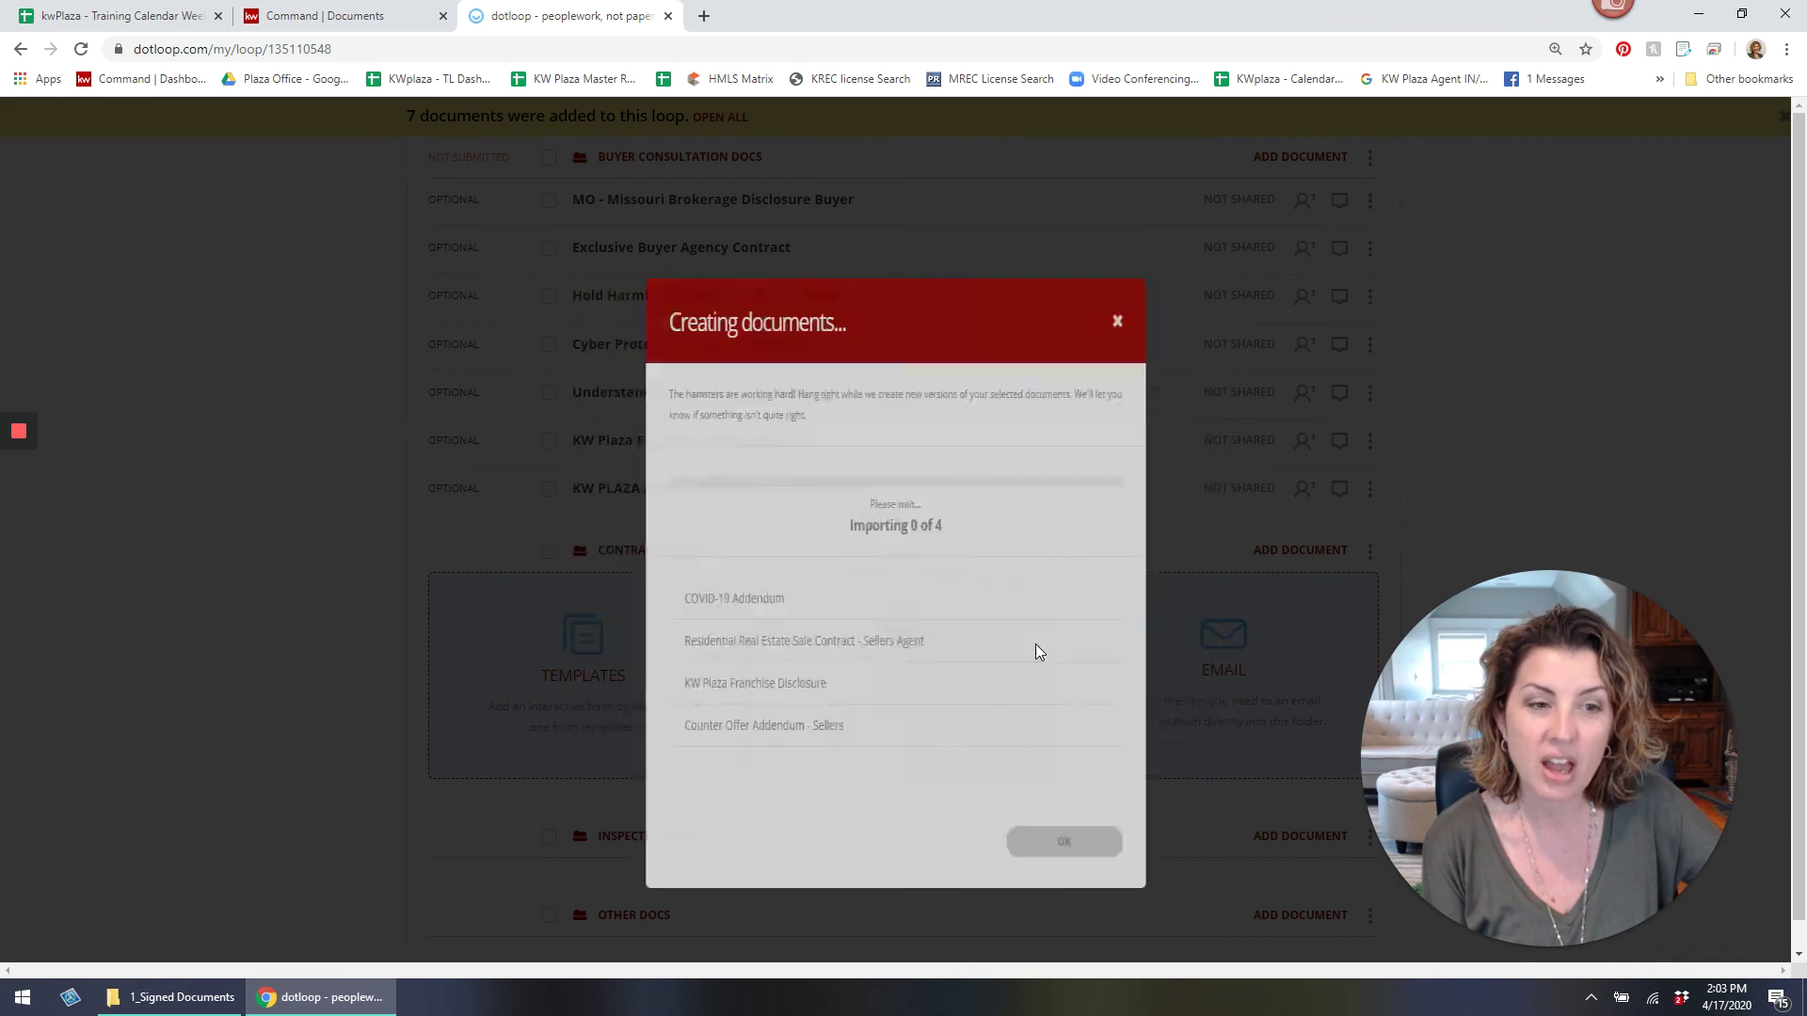
{"action": "left_click", "coordinate": [1106, 843]}
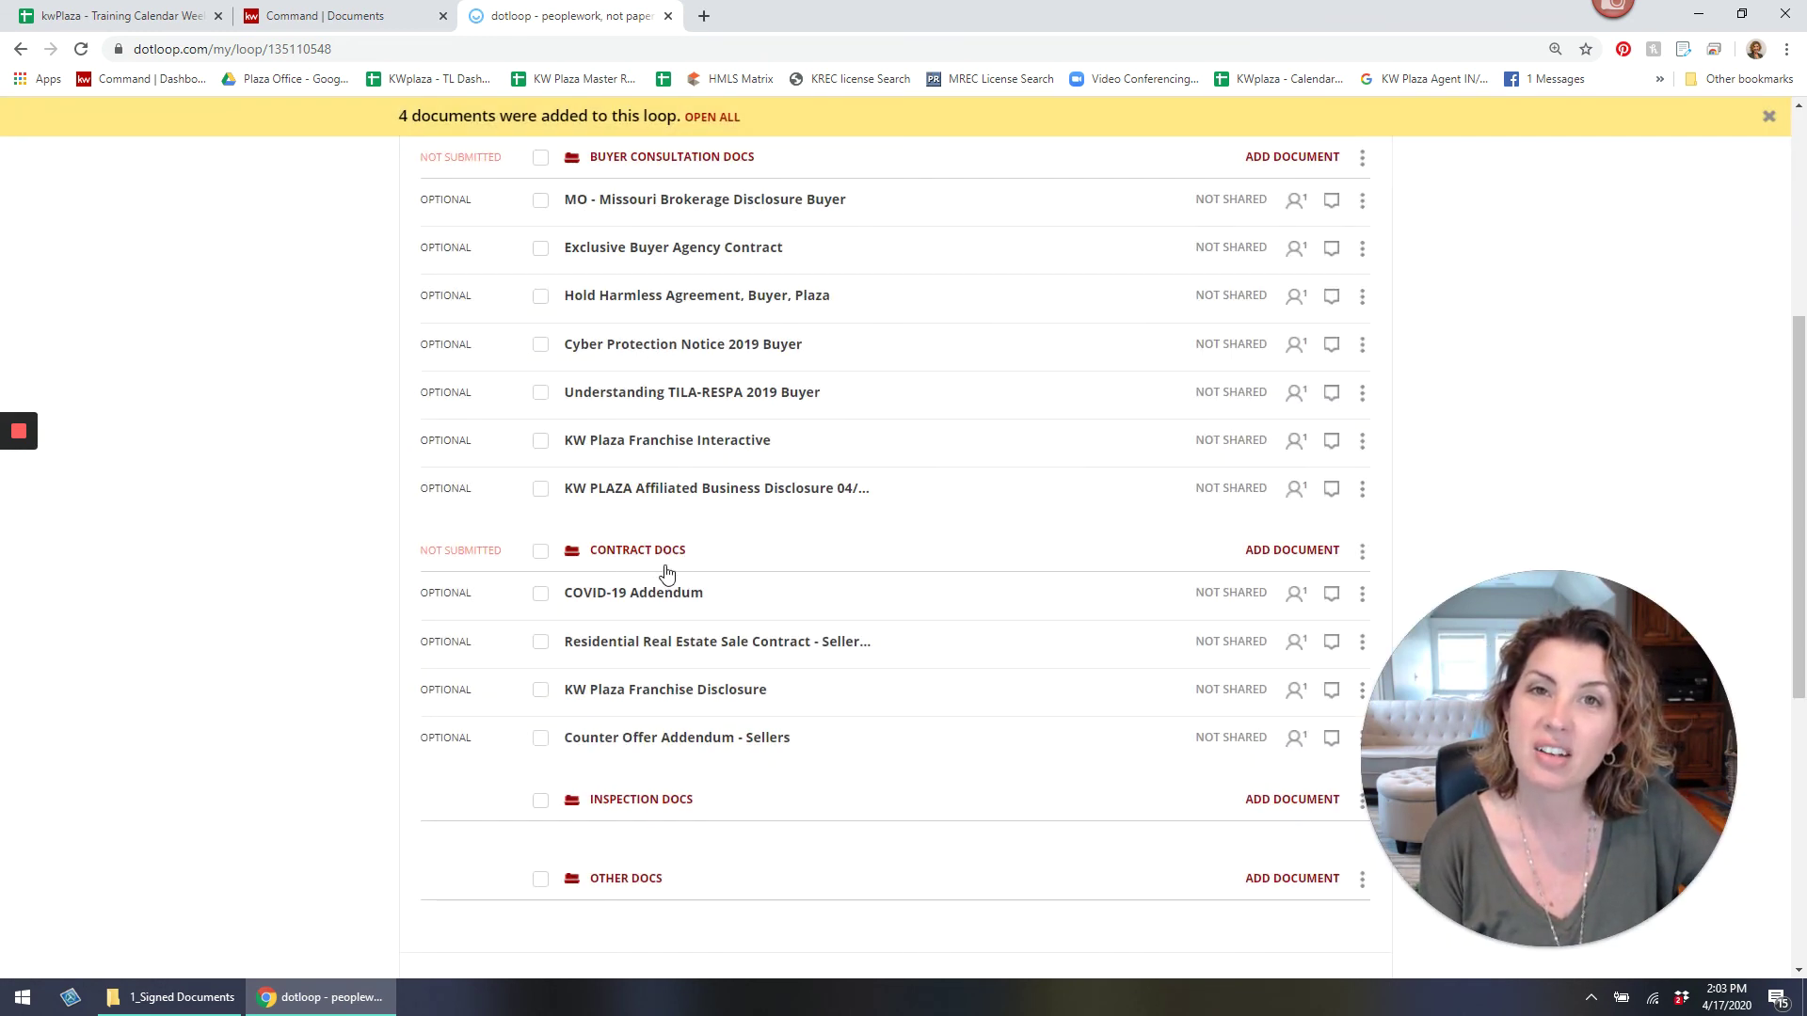
{"action": "scroll", "coordinate": [690, 577], "scroll_direction": "up", "scroll_amount": 4}
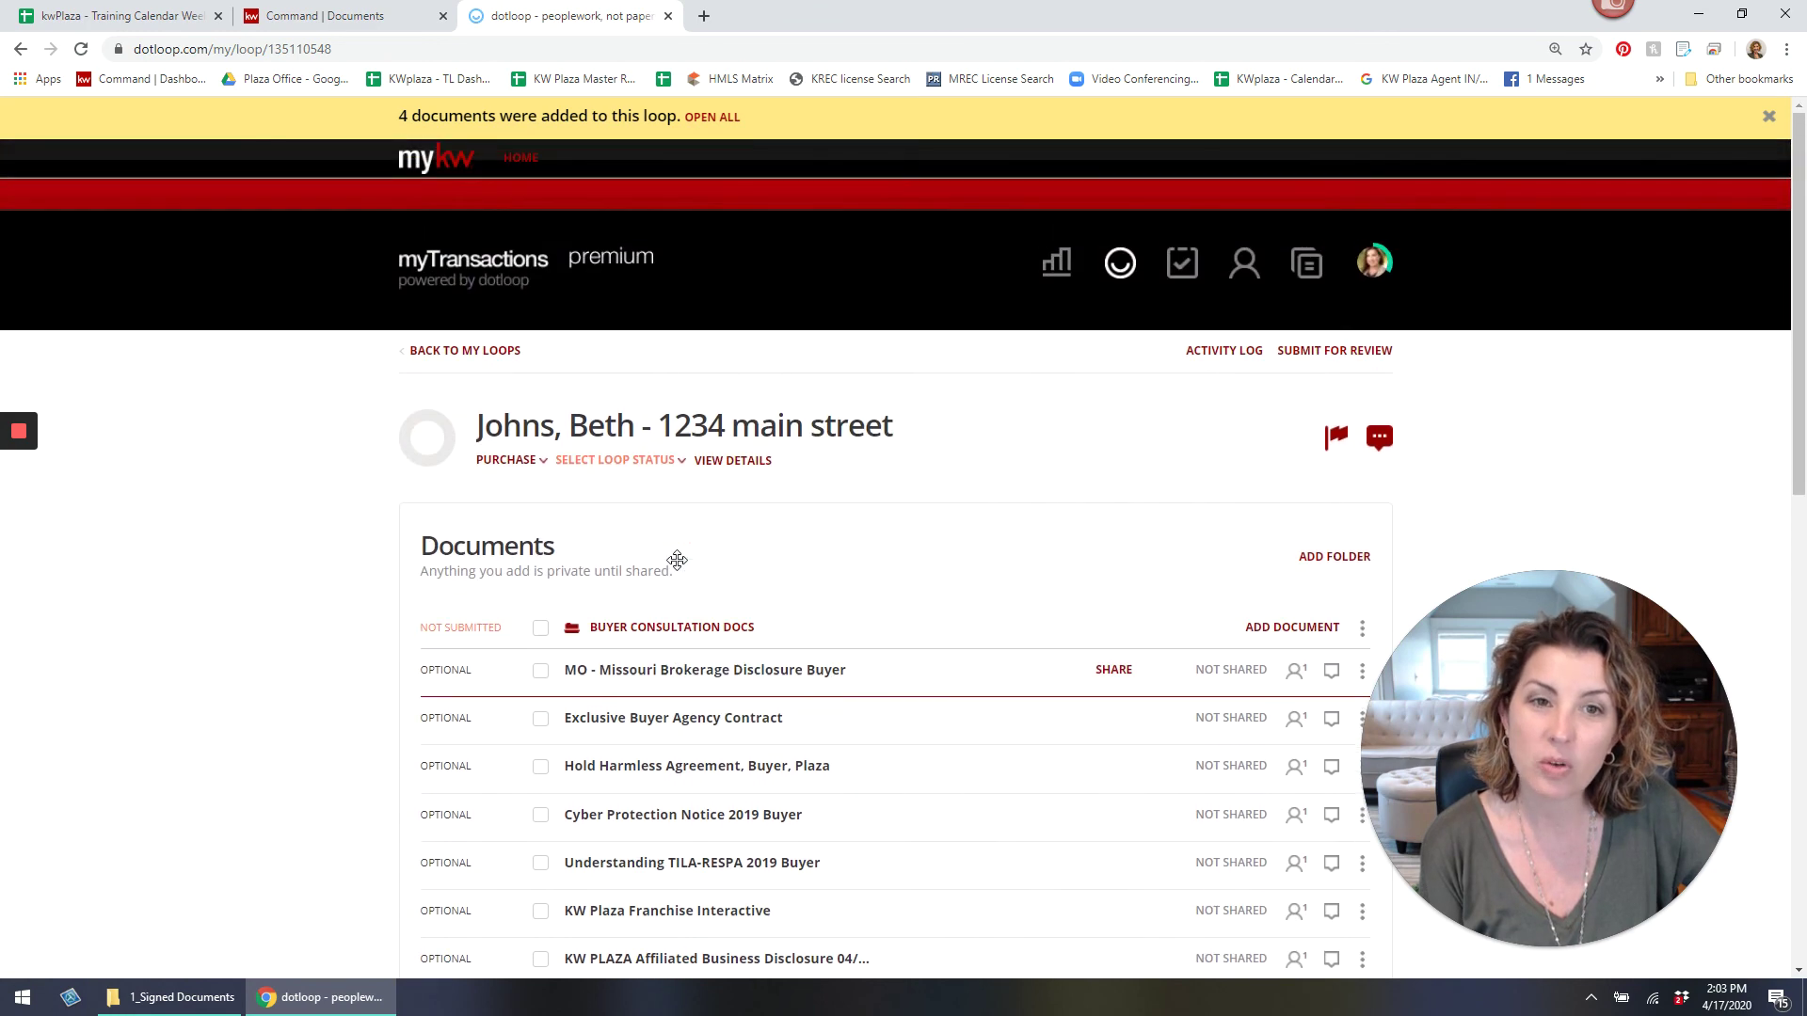
{"action": "scroll", "coordinate": [676, 561], "scroll_direction": "down", "scroll_amount": 6}
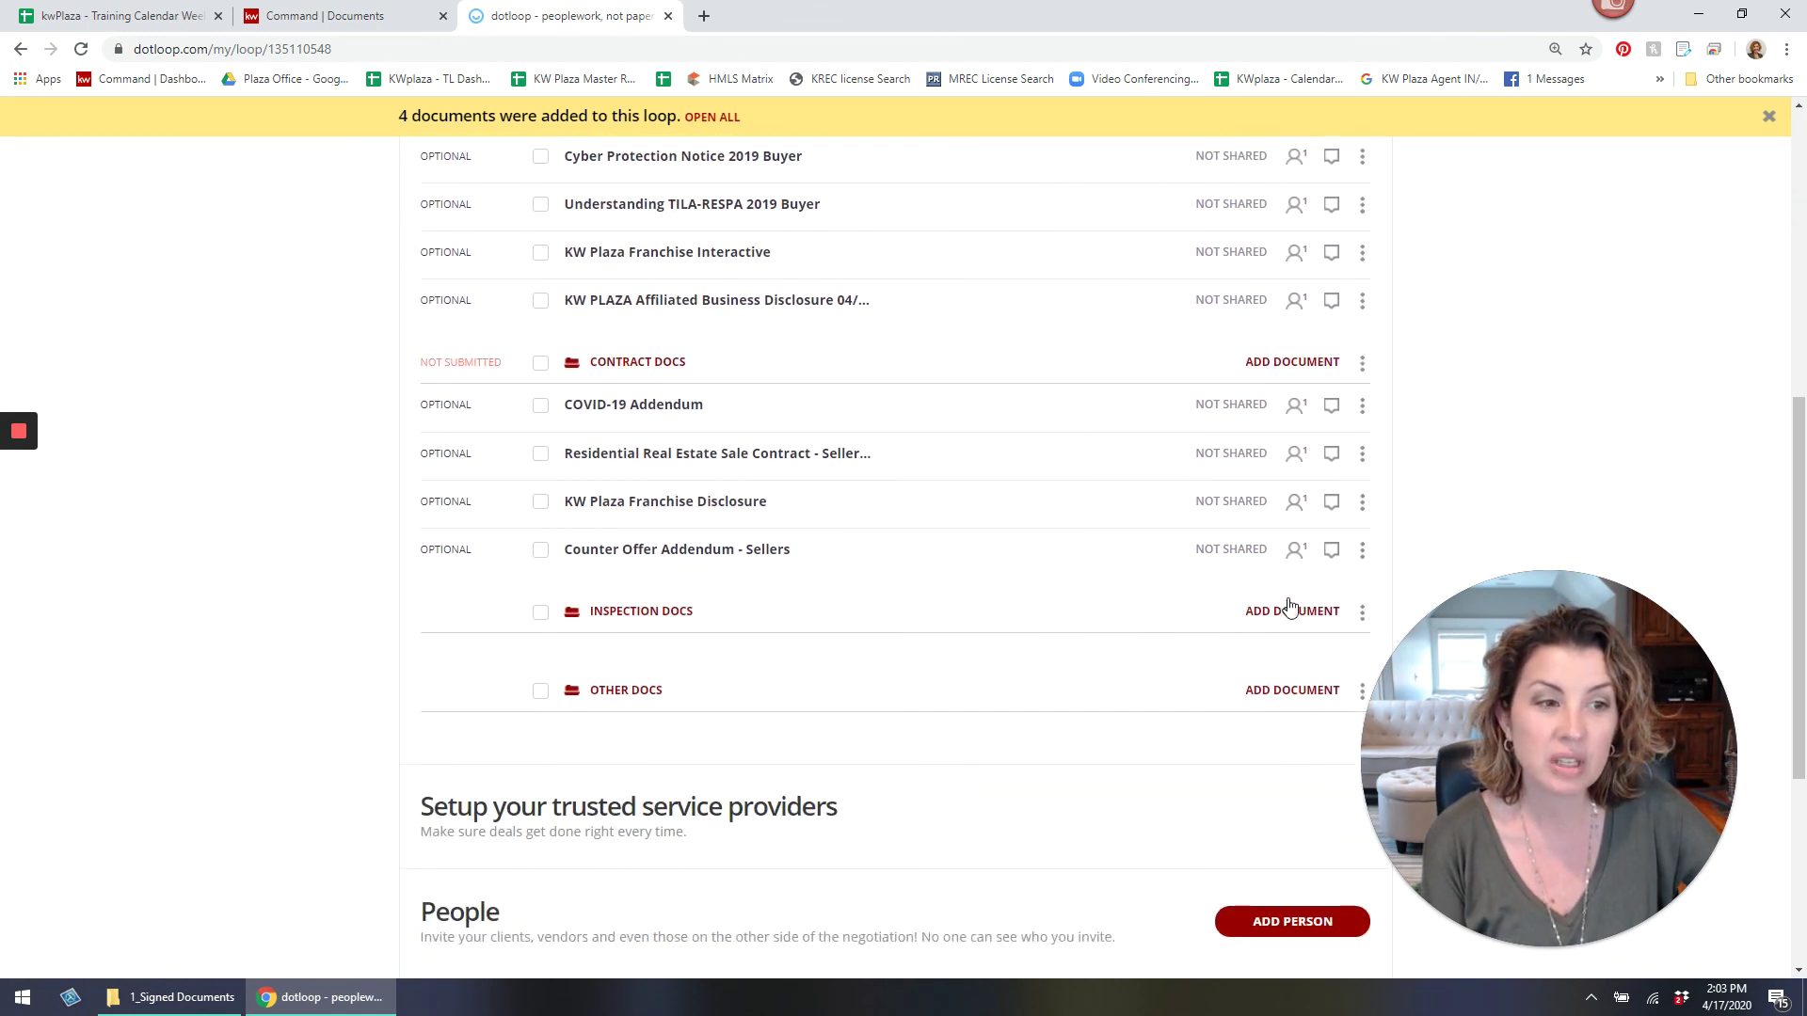
Expand and collapse the Inspection Docs add-document options without adding anything.
{"action": "left_click", "coordinate": [1287, 611]}
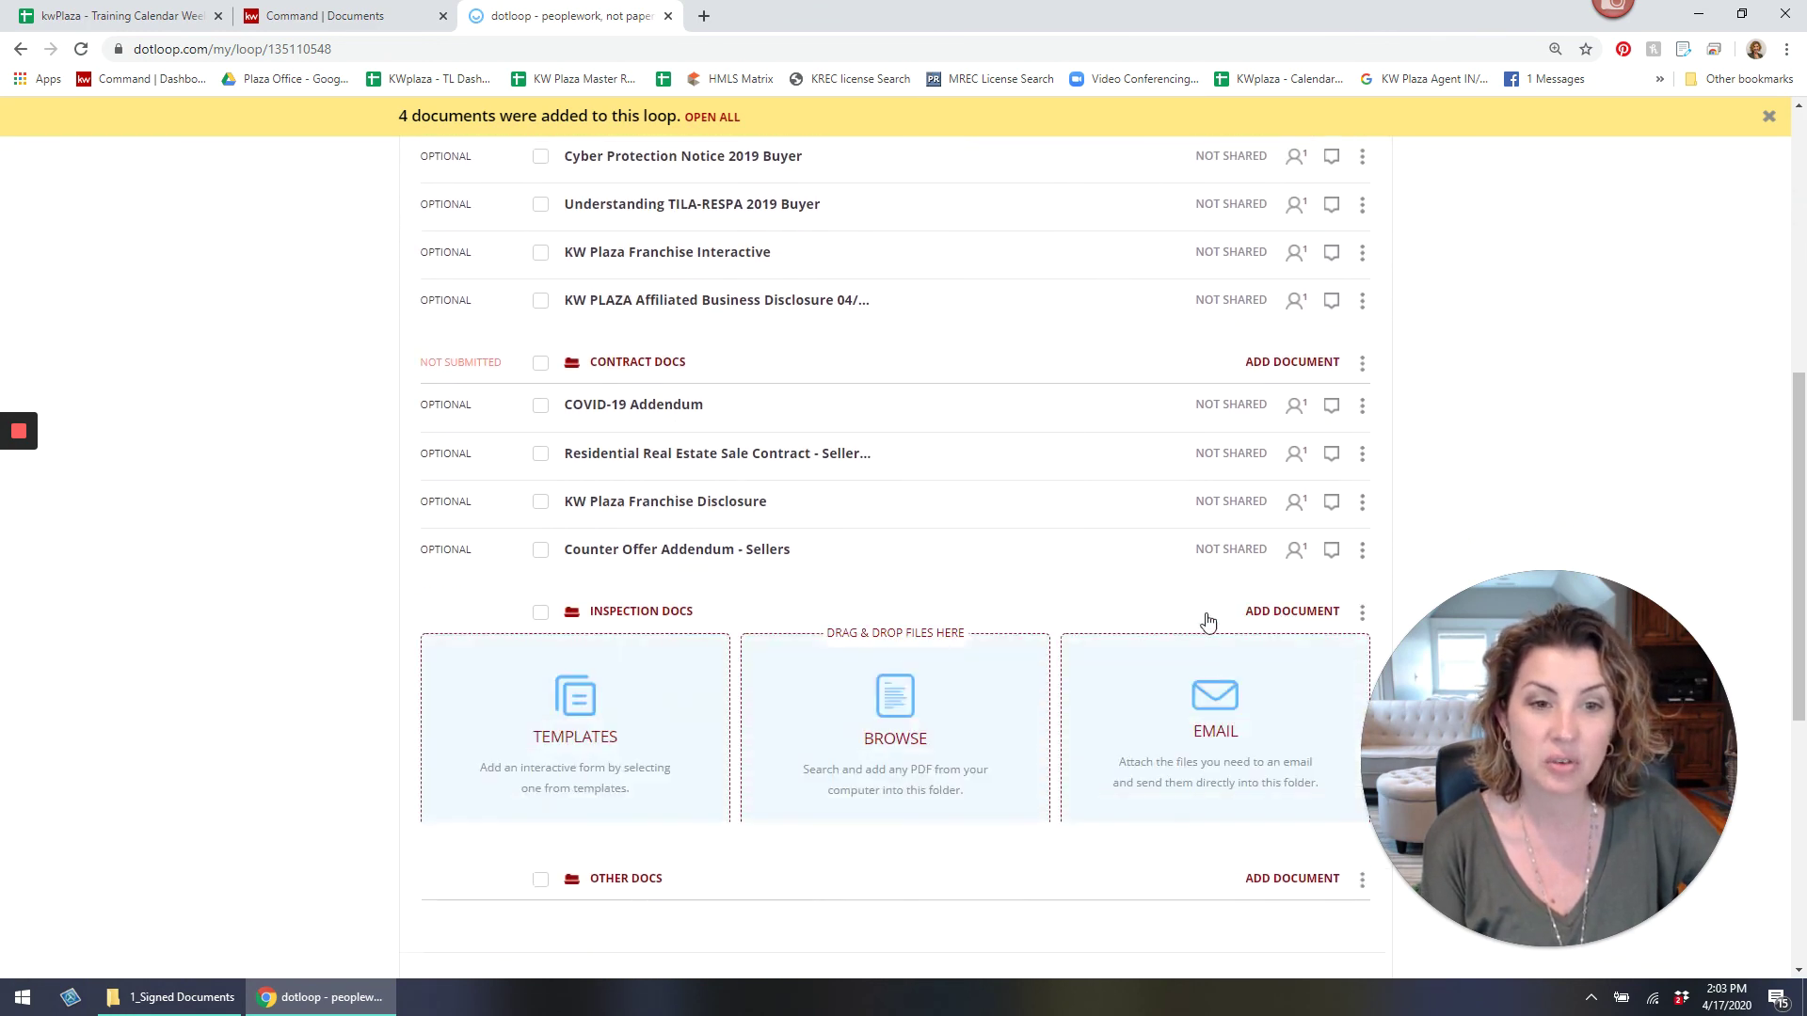
{"action": "left_click", "coordinate": [1336, 612]}
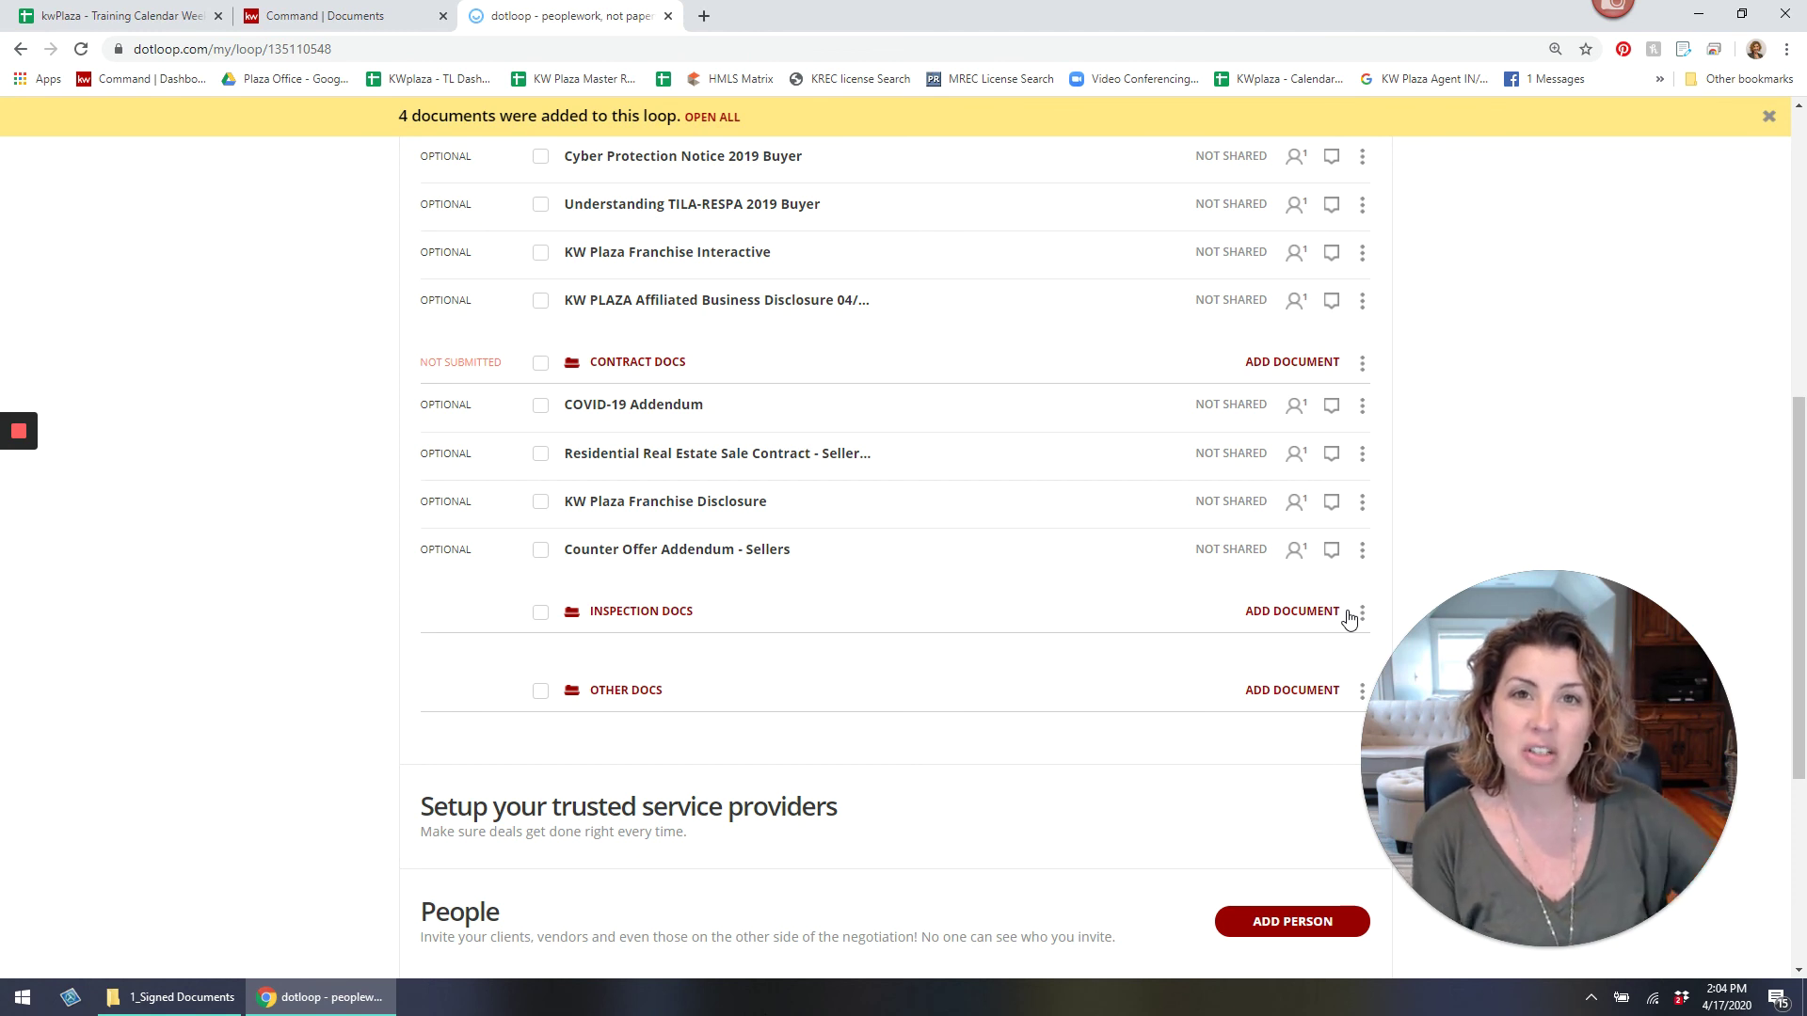
{"action": "mouse_move", "coordinate": [37, 424]}
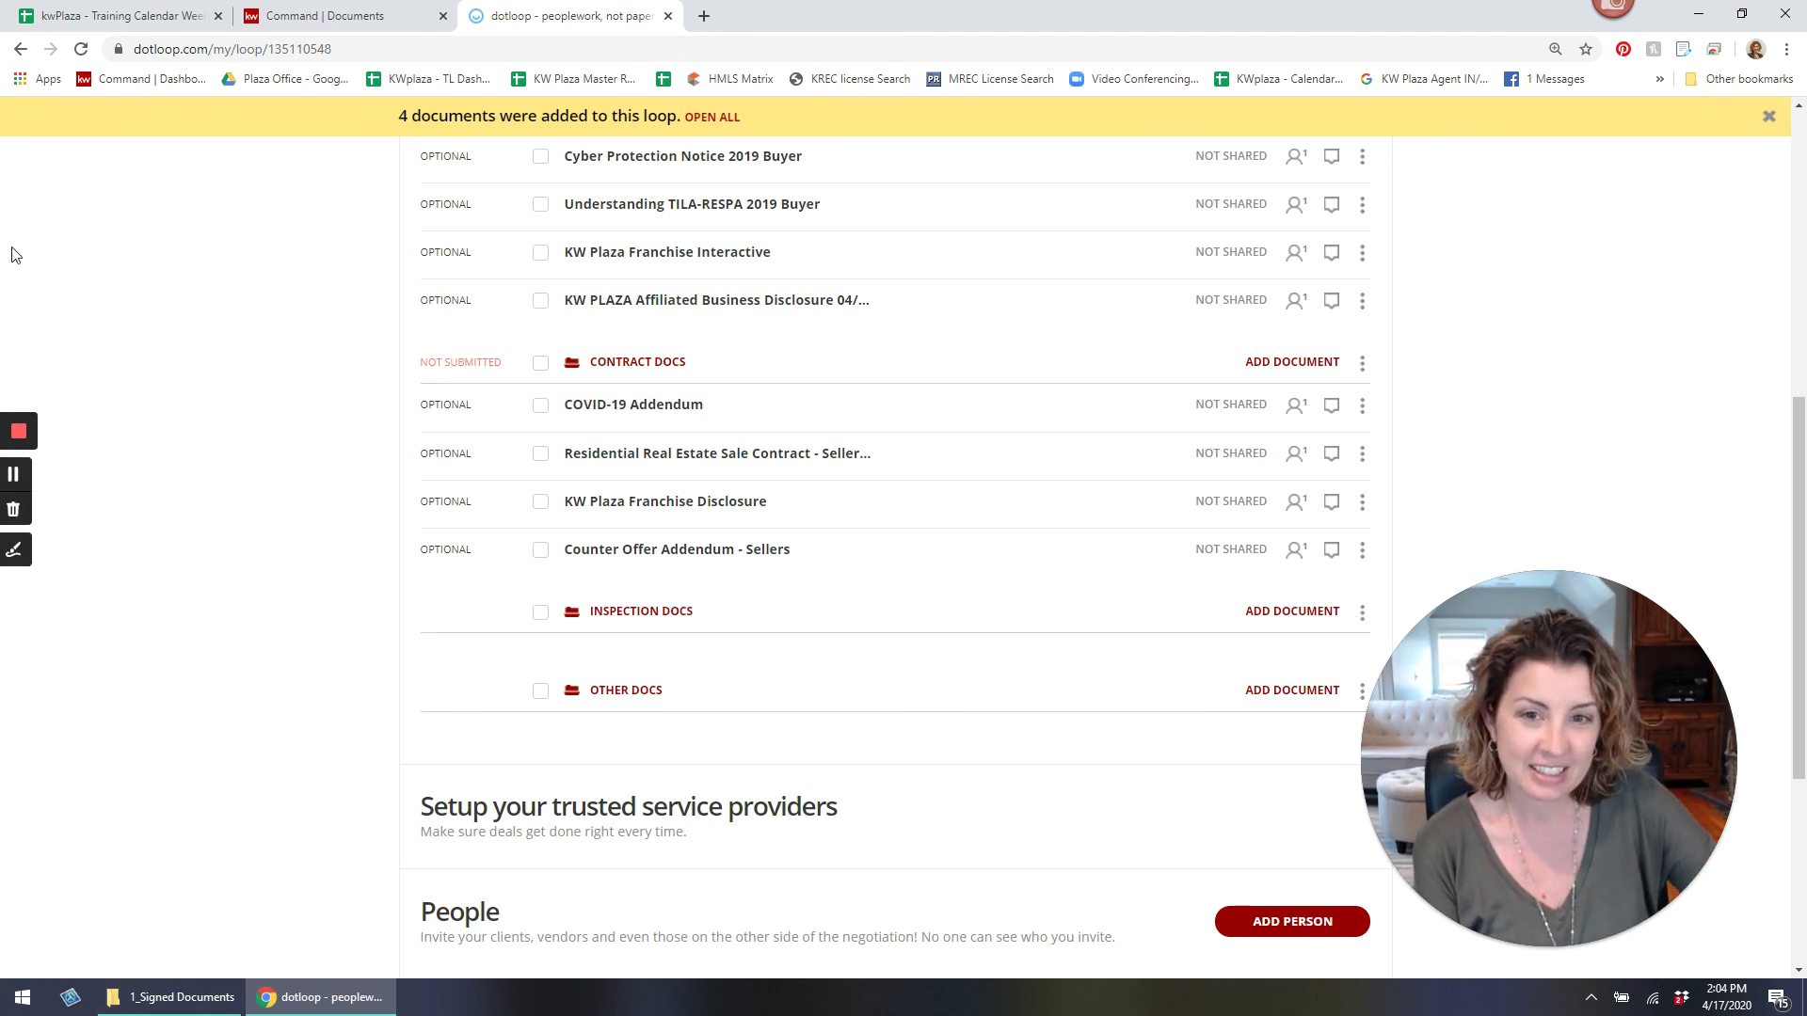